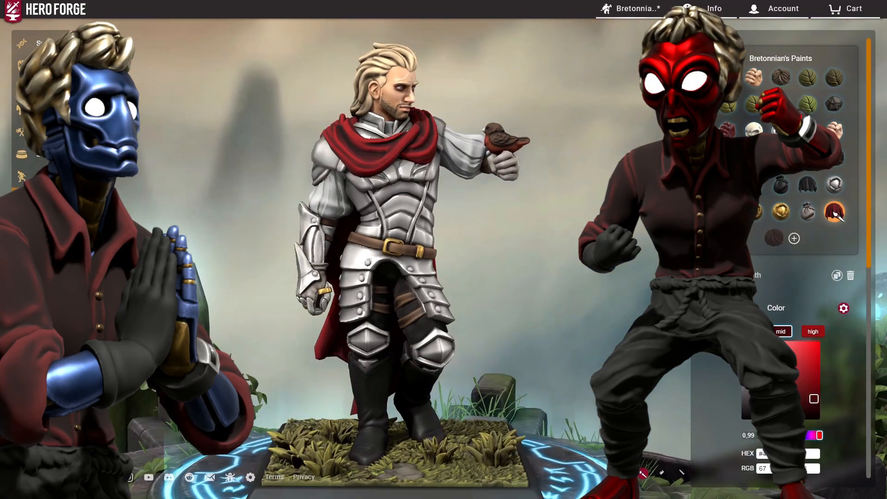
# Paint the rivets and trim of the knight's armour with a gold metal paint
pyautogui.scroll(2, 501, 91)
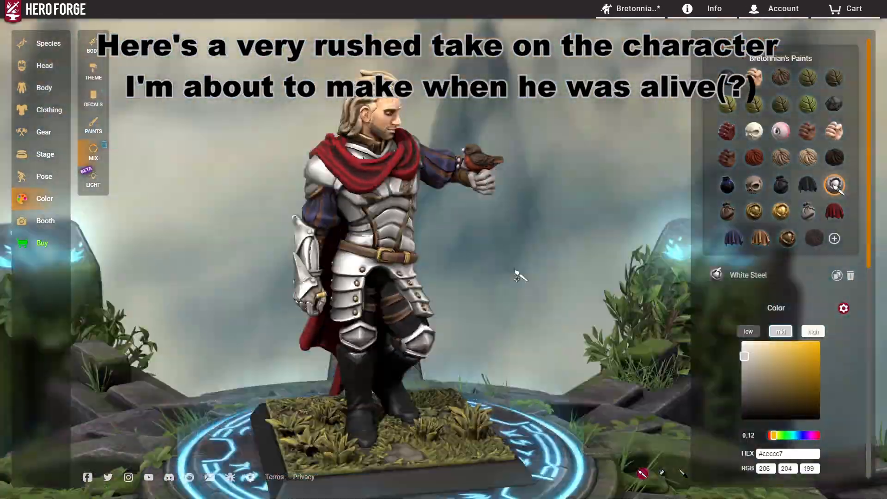
pyautogui.click(754, 212)
pyautogui.scroll(-3, 549, 314)
pyautogui.moveTo(549, 314)
pyautogui.mouseDown()
pyautogui.moveTo(511, 297)
pyautogui.moveTo(580, 309)
pyautogui.moveTo(617, 266)
pyautogui.moveTo(619, 308)
pyautogui.mouseUp()
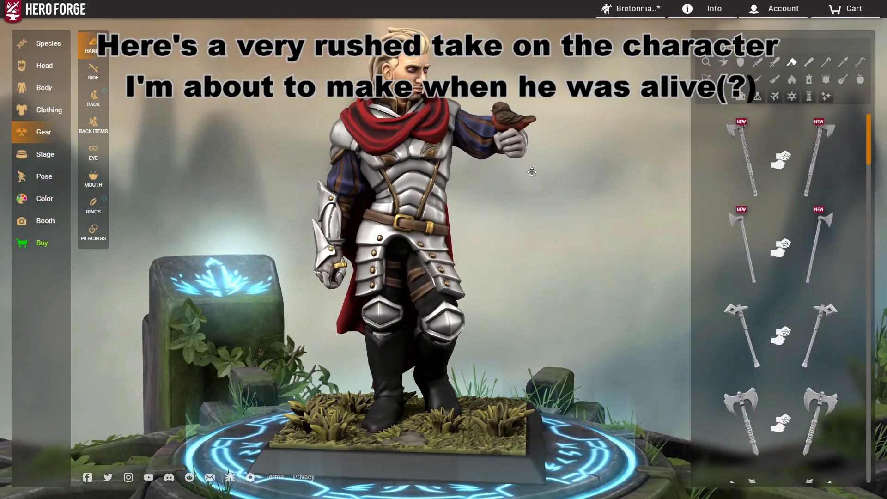
# Equip a sword in the knight's right hand and choose a steel paint from the personal library for it
pyautogui.scroll(-5, 742, 250)
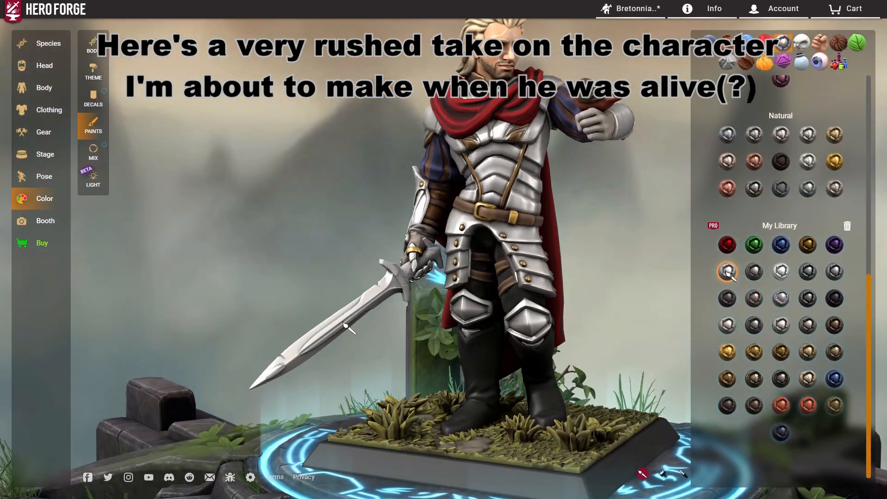
pyautogui.scroll(5, 346, 327)
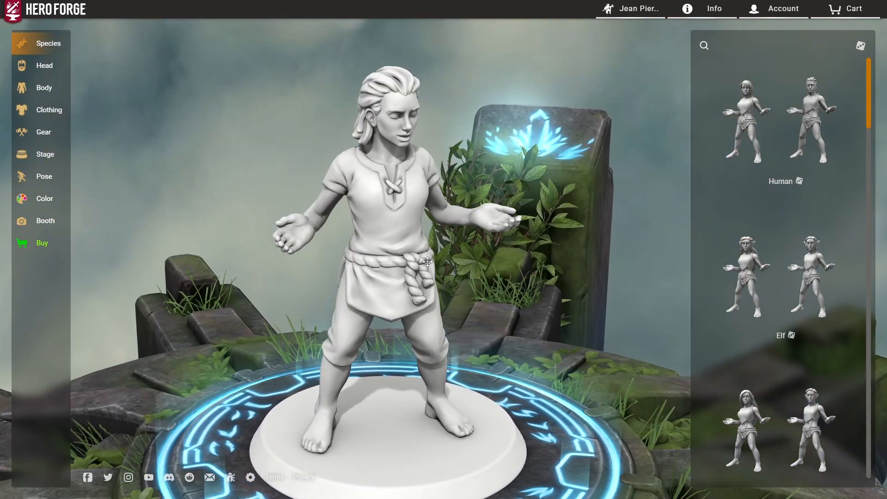
# Open the new character's lore dialog and close it again
pyautogui.click(633, 9)
pyautogui.click(597, 41)
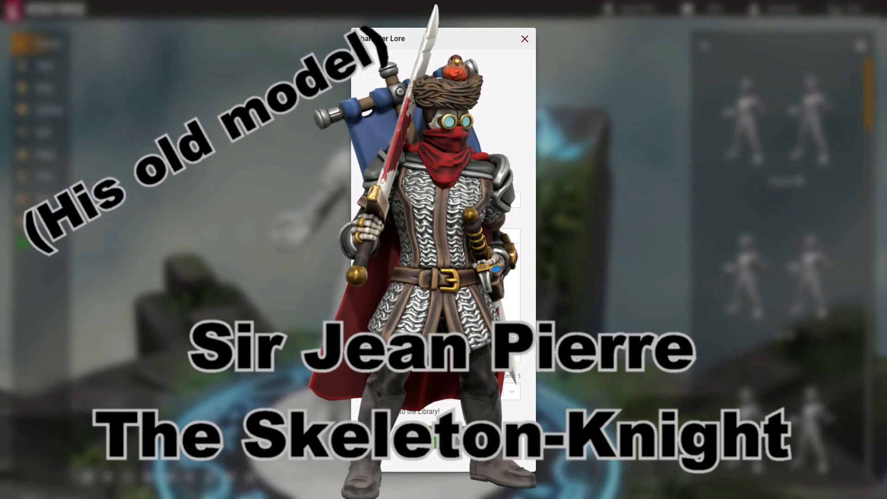
pyautogui.click(524, 41)
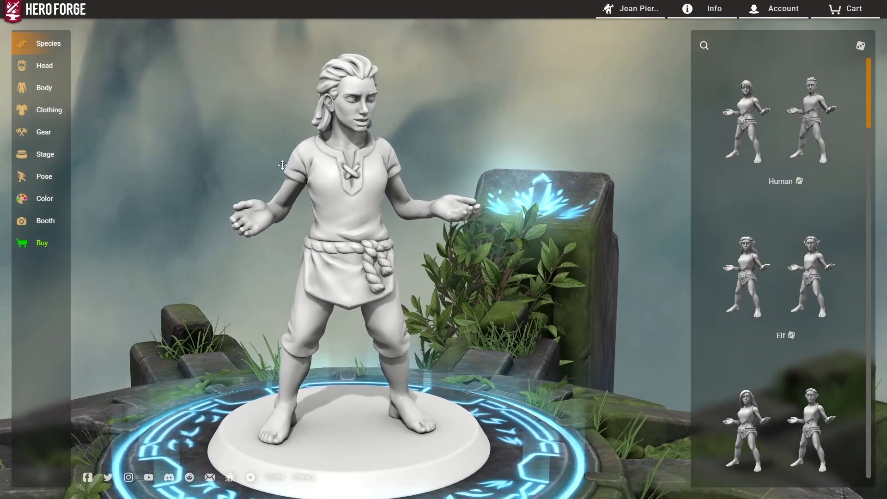
# Try the darkest common skin paint on the unpainted figure's face
pyautogui.click(60, 199)
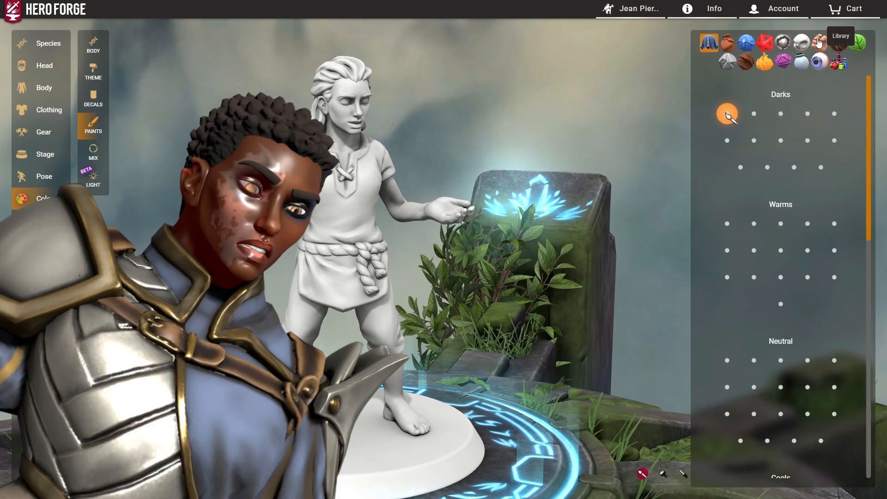
pyautogui.click(821, 44)
pyautogui.scroll(1, 469, 194)
pyautogui.scroll(4, 507, 185)
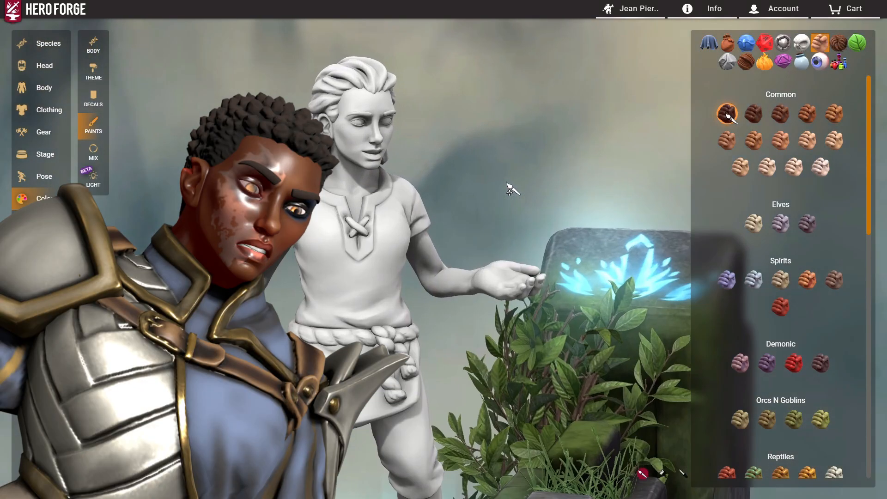
pyautogui.moveTo(538, 167); pyautogui.dragTo(465, 147)
pyautogui.scroll(2, 489, 145)
pyautogui.click(387, 147)
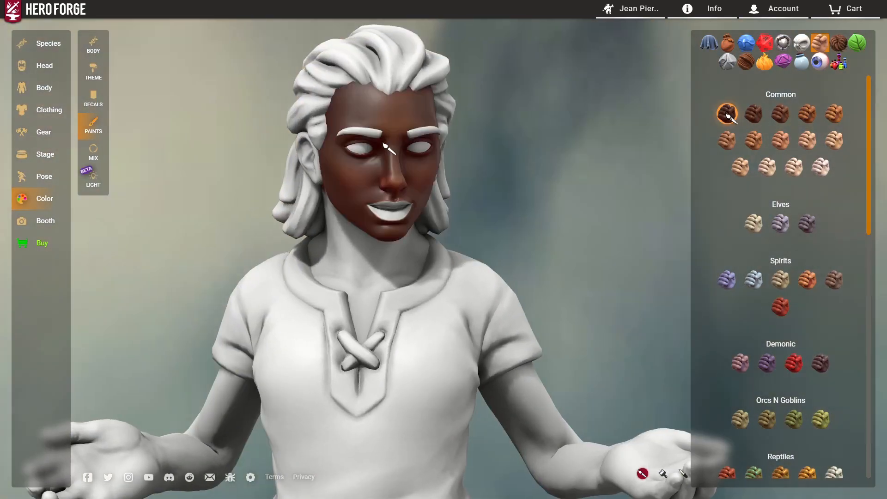
pyautogui.moveTo(598, 204); pyautogui.dragTo(662, 174)
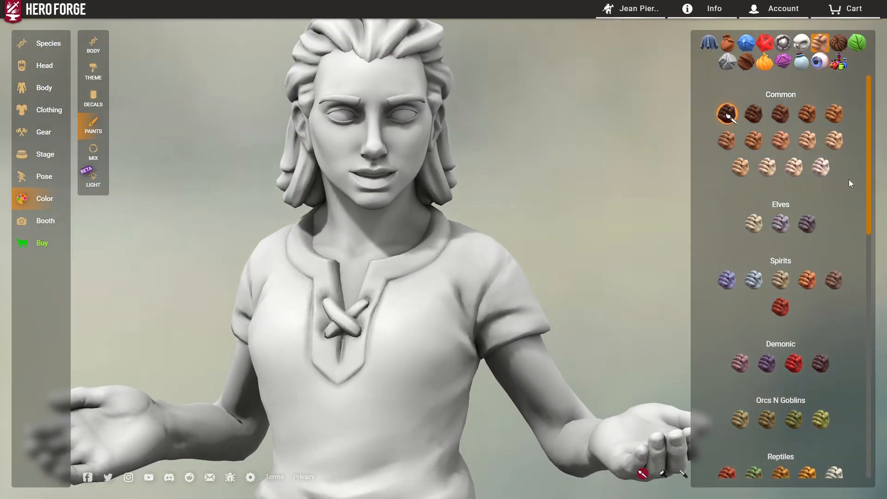
pyautogui.scroll(-5, 559, 212)
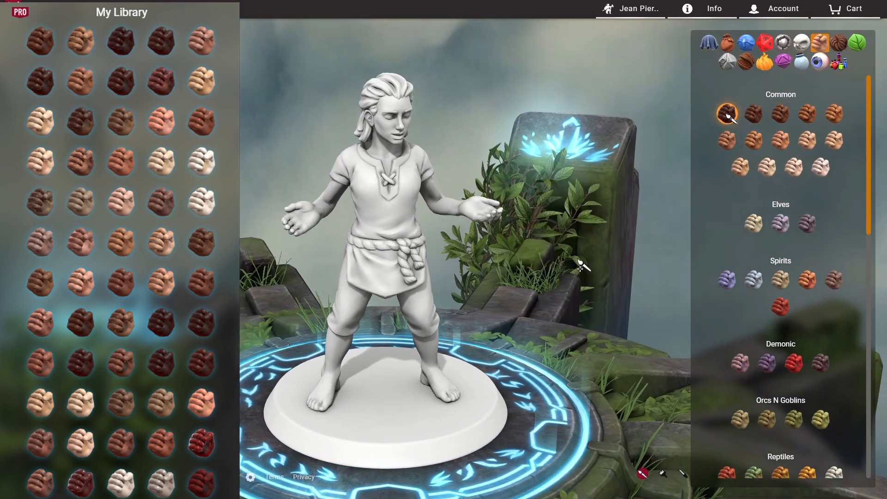
pyautogui.scroll(3, 580, 268)
pyautogui.moveTo(580, 268); pyautogui.dragTo(569, 262)
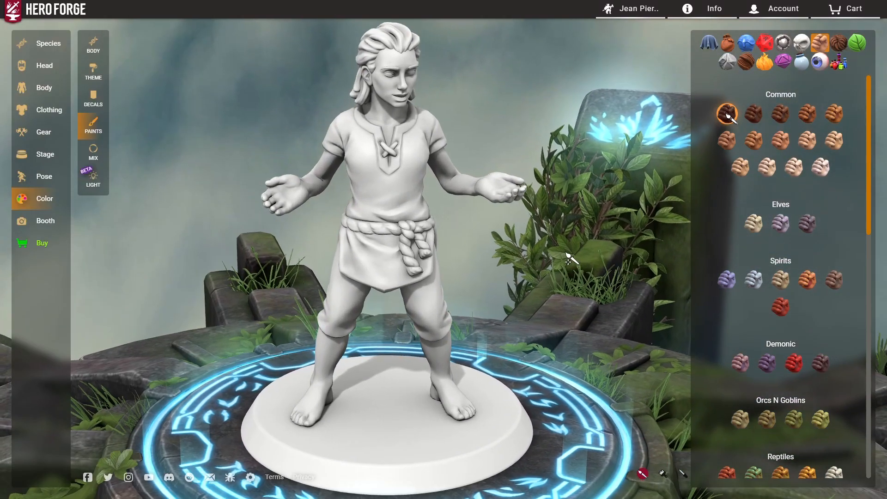
# Give the figure a skeleton torso, skeleton legs and a skull face
pyautogui.click(50, 87)
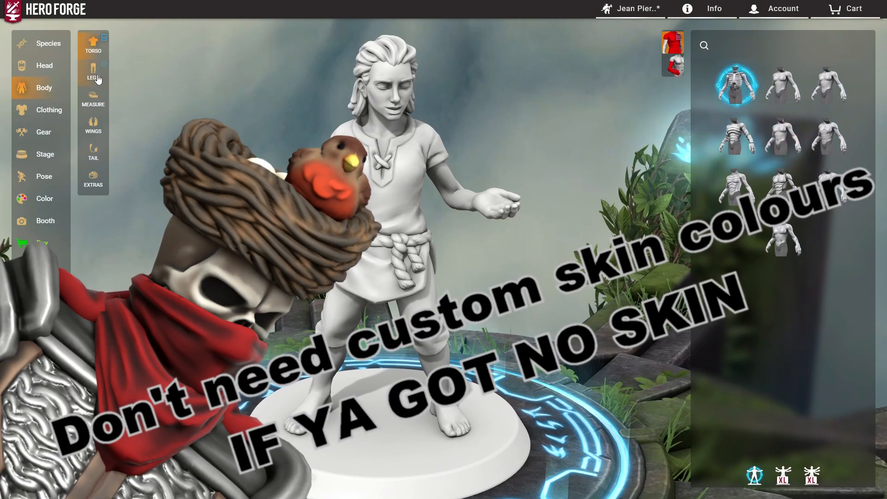
pyautogui.click(97, 78)
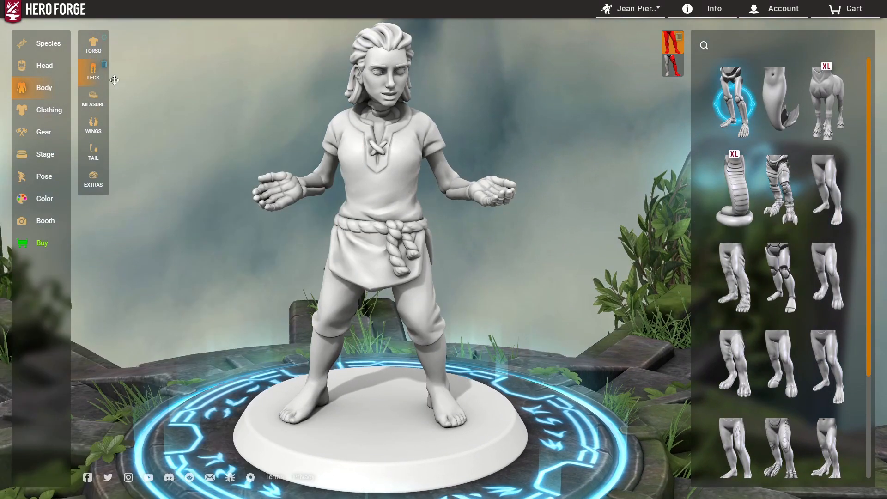
pyautogui.click(44, 65)
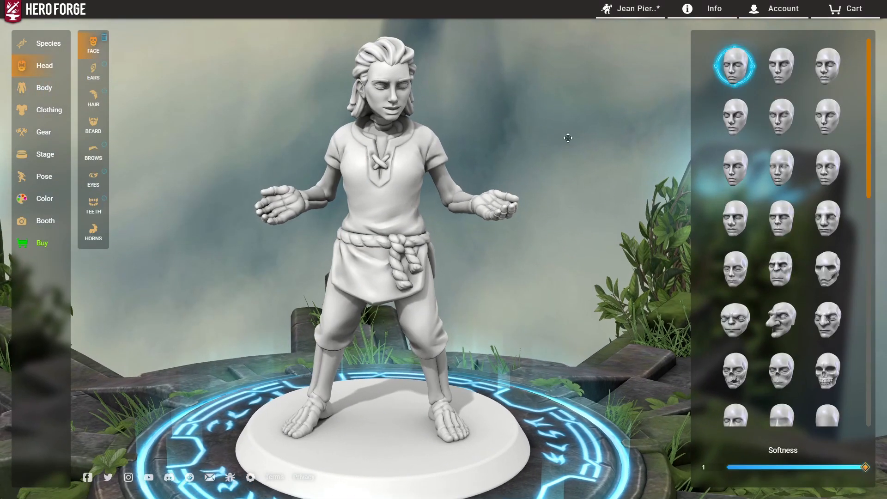
pyautogui.click(825, 279)
# Strip the skeleton of clothing and hair, and stand it upright on a square stone-tile base
pyautogui.click(49, 109)
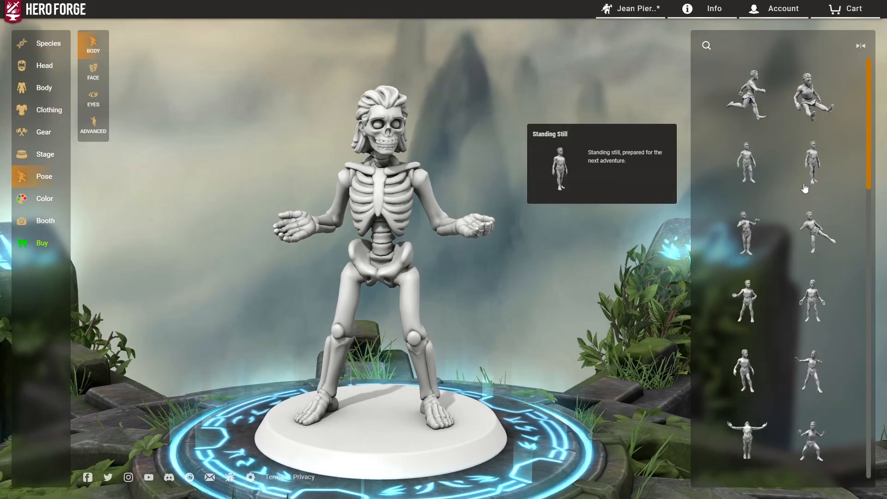
pyautogui.click(104, 70)
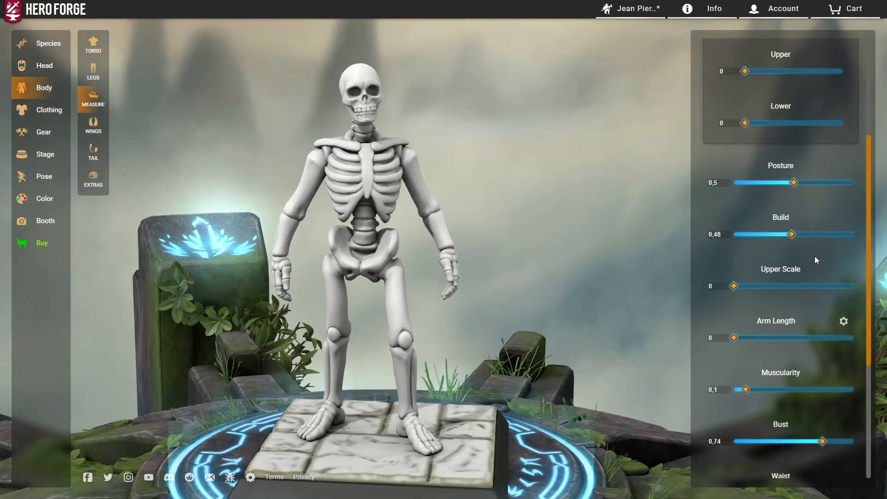
# Set the skeleton's build to 0.55 and muscularity to 0, and reduce the bust
pyautogui.moveTo(793, 236); pyautogui.dragTo(798, 236)
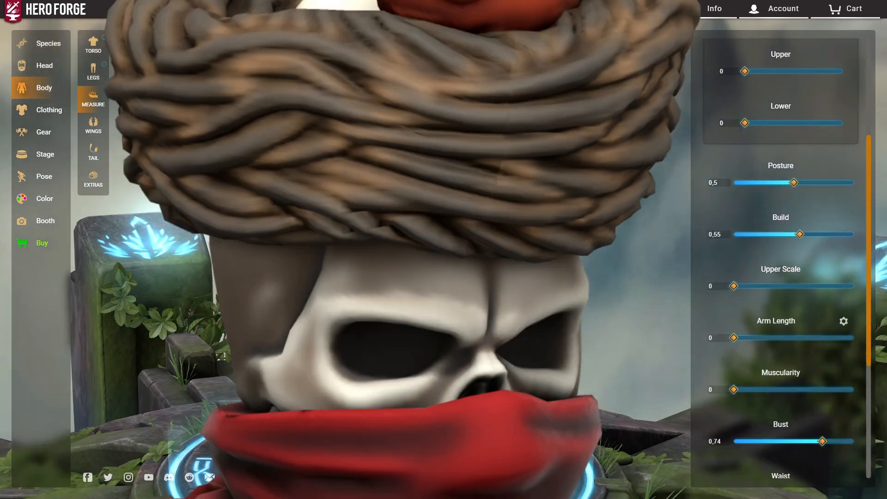
pyautogui.scroll(-3, 827, 355)
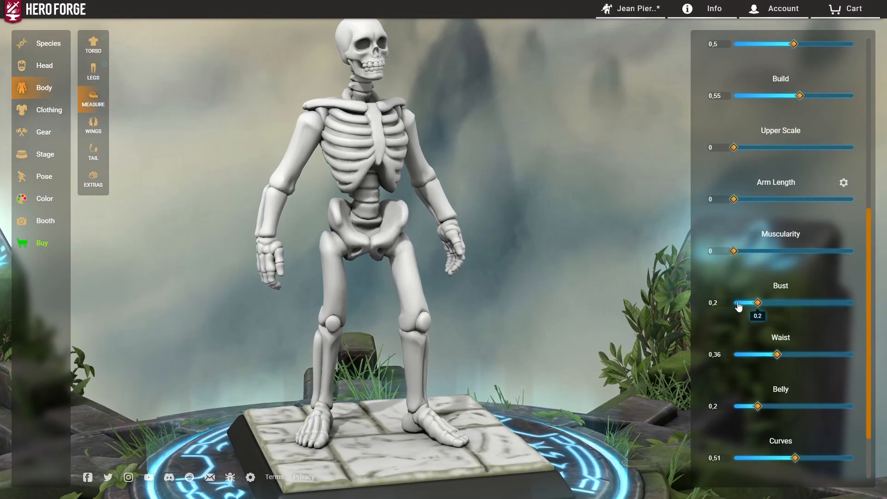
pyautogui.scroll(-3, 667, 394)
pyautogui.scroll(-2, 790, 392)
pyautogui.moveTo(594, 422); pyautogui.dragTo(426, 298)
pyautogui.scroll(3, 435, 333)
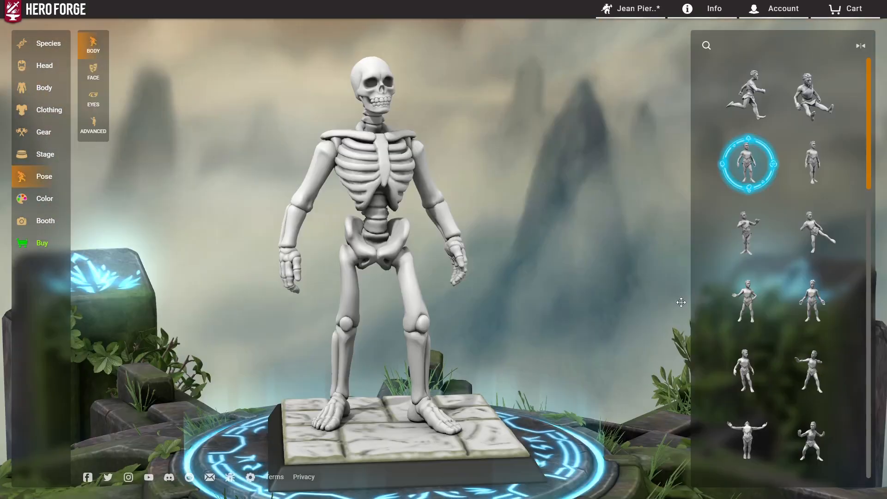
pyautogui.scroll(2, 554, 295)
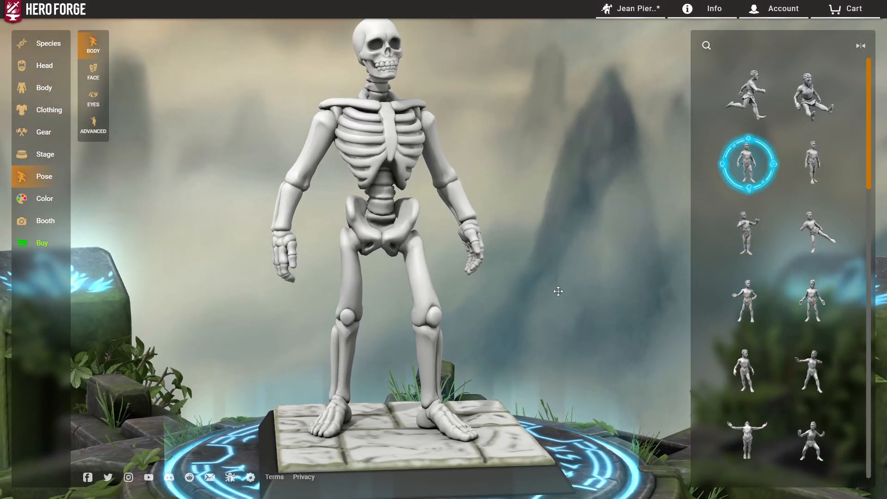
pyautogui.moveTo(871, 111); pyautogui.dragTo(872, 401)
pyautogui.scroll(-2, 516, 340)
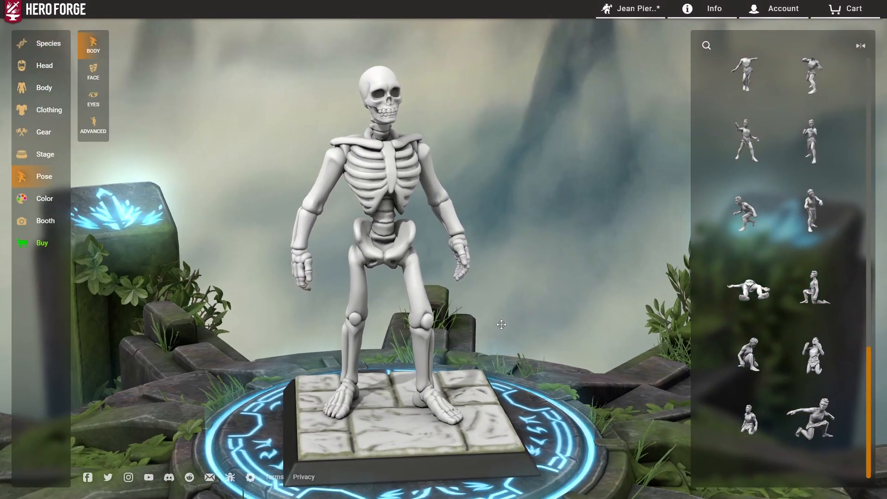
pyautogui.moveTo(502, 324)
pyautogui.mouseDown()
pyautogui.moveTo(410, 331)
pyautogui.moveTo(489, 344)
pyautogui.mouseUp()
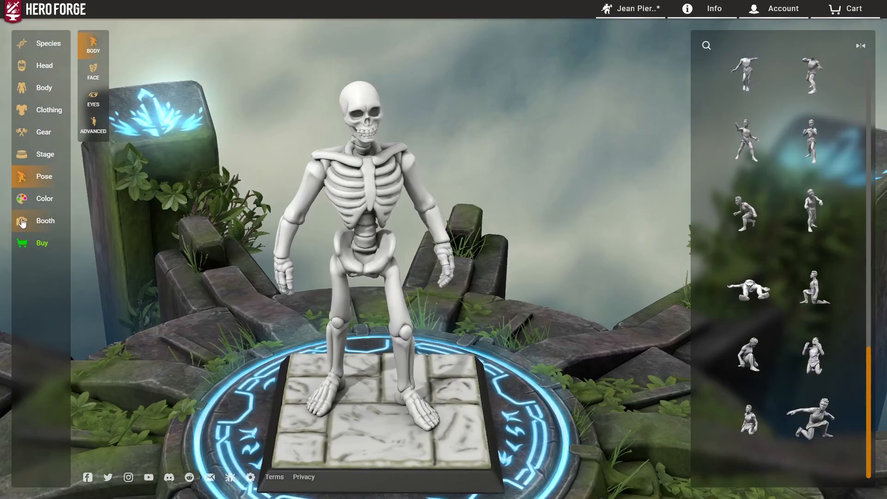
# Select the third bone paint saved in the personal library
pyautogui.click(23, 201)
pyautogui.click(801, 43)
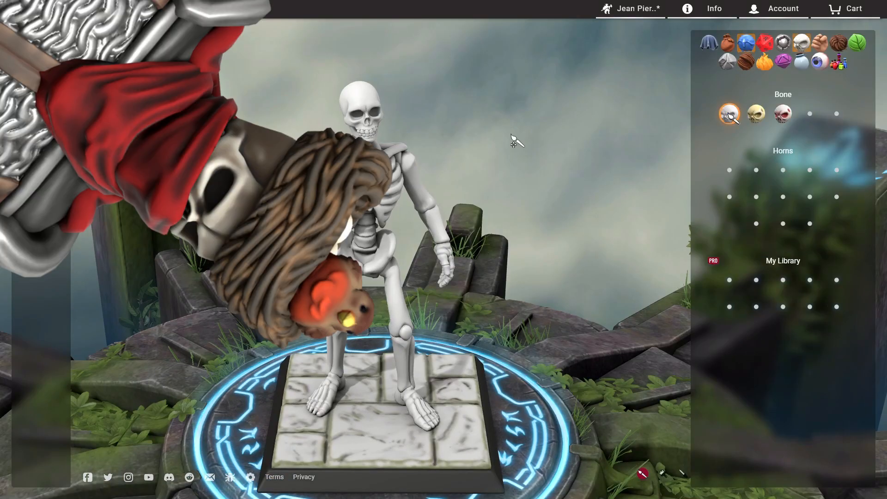
pyautogui.scroll(3, 538, 241)
pyautogui.moveTo(539, 241); pyautogui.dragTo(545, 188)
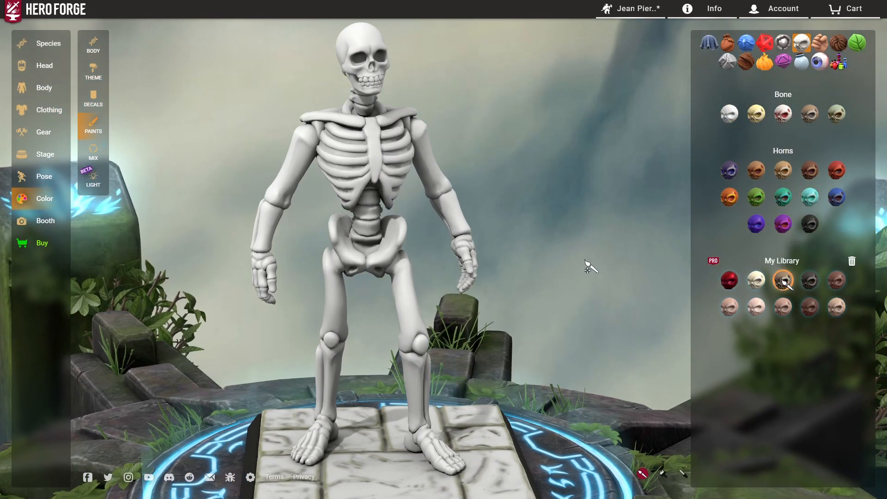
pyautogui.moveTo(585, 261); pyautogui.dragTo(593, 286, button='right')
pyautogui.moveTo(573, 227); pyautogui.dragTo(577, 243, button='right')
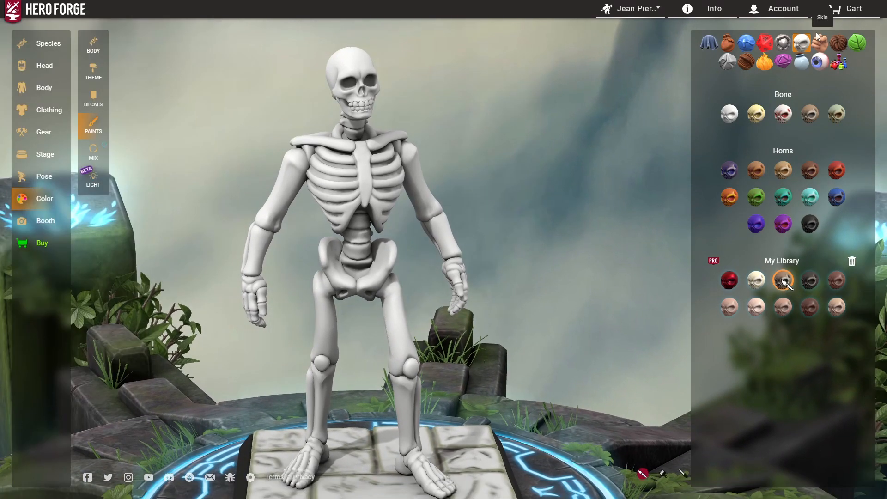
# Preview the fourth preset bone paint on the rim of the stone base
pyautogui.moveTo(421, 298); pyautogui.dragTo(500, 243, button='right')
pyautogui.moveTo(572, 282); pyautogui.dragTo(546, 253, button='right')
pyautogui.moveTo(545, 255); pyautogui.dragTo(515, 337)
pyautogui.scroll(4, 537, 257)
pyautogui.moveTo(557, 347); pyautogui.dragTo(582, 246, button='right')
pyautogui.scroll(2, 581, 246)
pyautogui.scroll(3, 584, 240)
pyautogui.moveTo(593, 197); pyautogui.dragTo(578, 251, button='right')
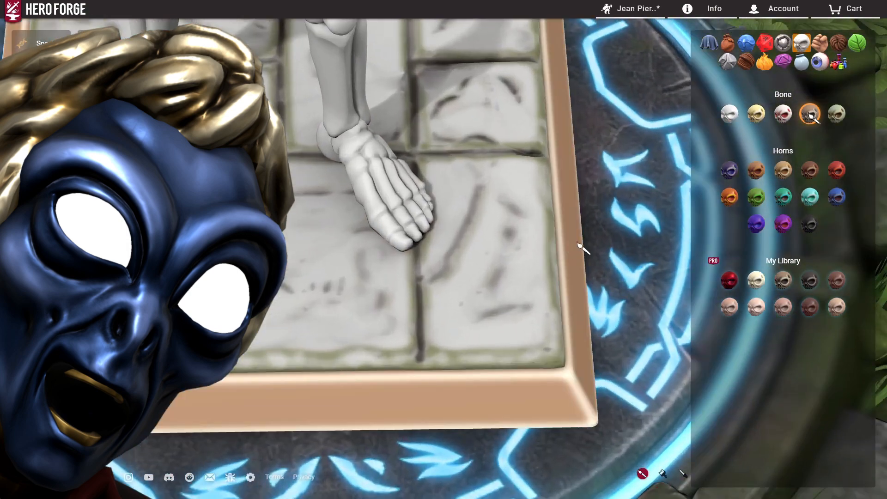
pyautogui.scroll(-4, 610, 239)
pyautogui.moveTo(610, 185); pyautogui.dragTo(602, 210, button='right')
# Try the first grey base paint on the stone tiles of the stand
pyautogui.click(747, 42)
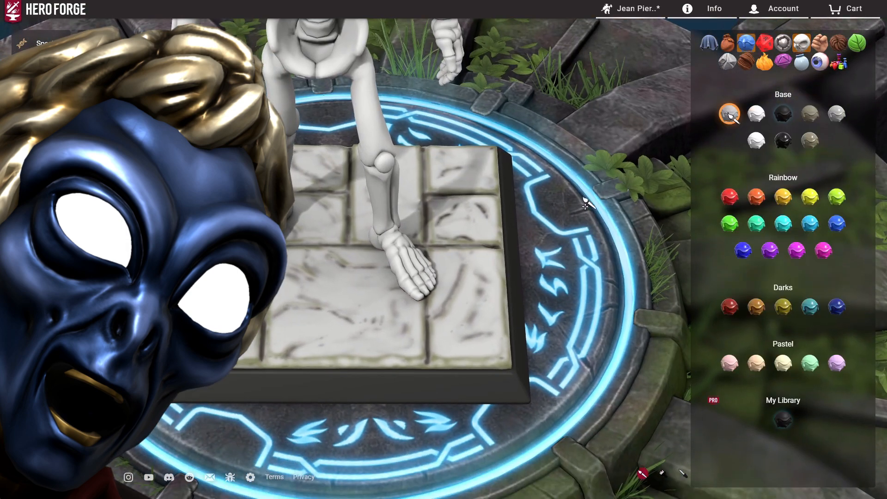
pyautogui.moveTo(584, 215); pyautogui.dragTo(600, 192)
pyautogui.click(485, 238)
pyautogui.moveTo(615, 173); pyautogui.dragTo(619, 195, button='right')
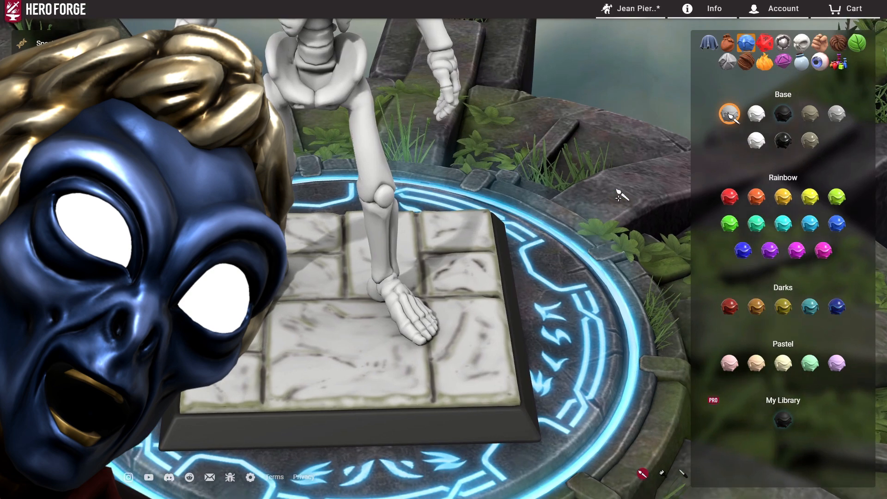
# Paint the stand's stone tiles with the green rough stone paint
pyautogui.click(728, 60)
pyautogui.moveTo(530, 146); pyautogui.dragTo(528, 174, button='right')
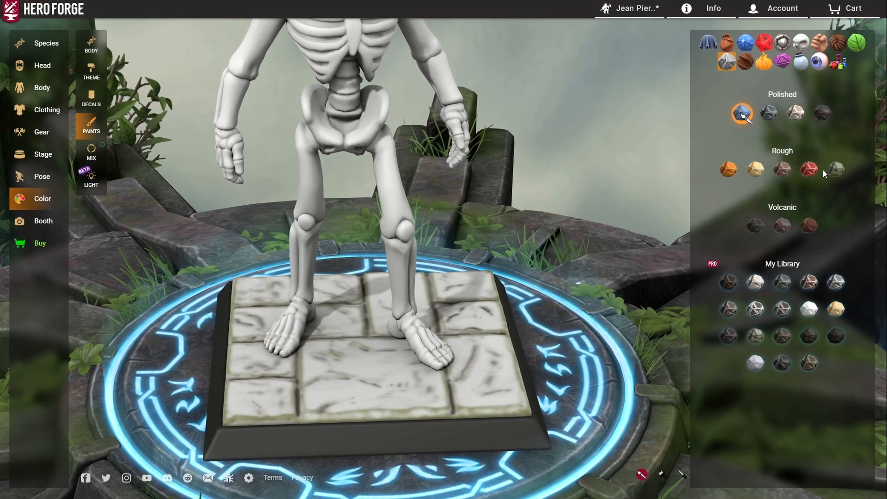
pyautogui.click(834, 169)
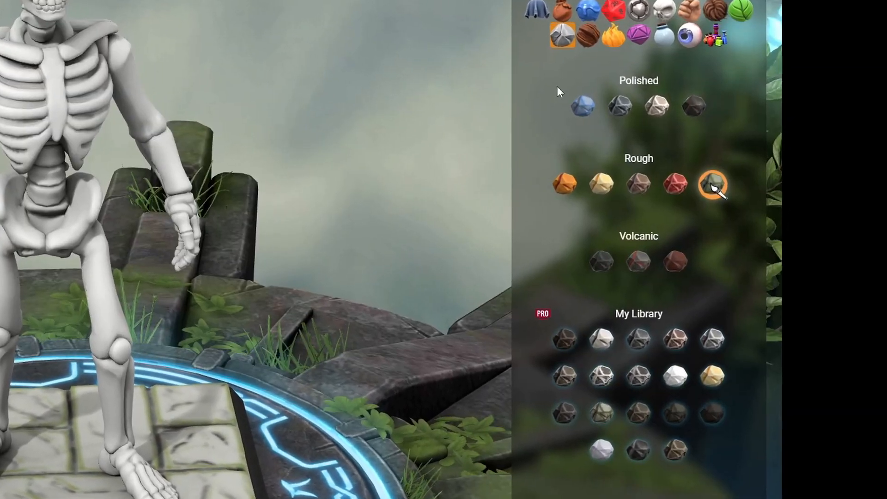
# Select the matte black base paint for the stand's rim
pyautogui.click(656, 24)
pyautogui.click(700, 108)
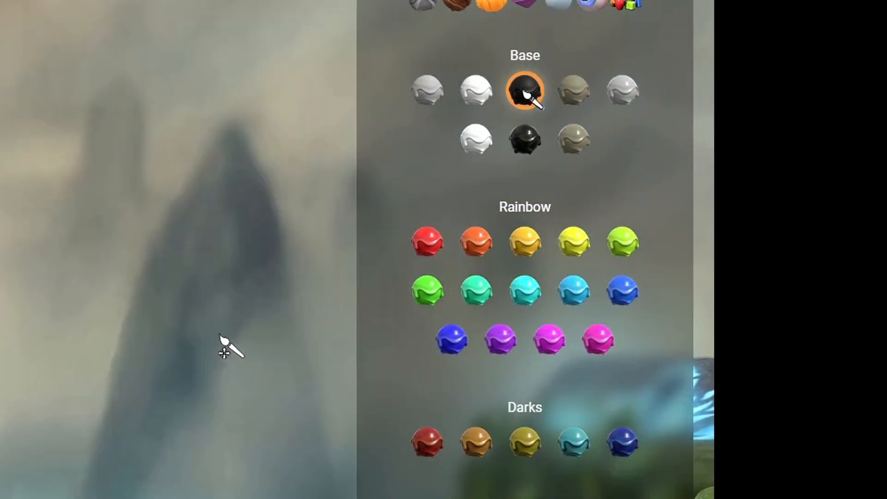
pyautogui.scroll(-3, 597, 292)
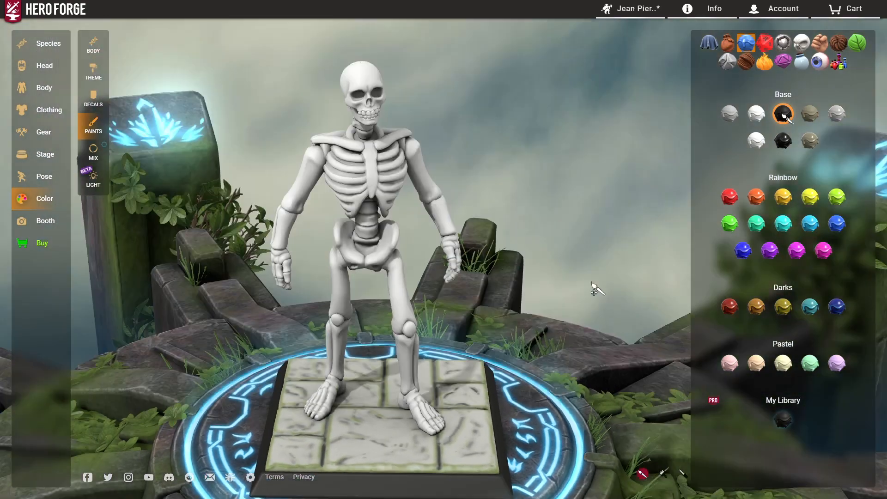
# Paint the whole skeleton with the Darkling Beasthorn bone paint
pyautogui.click(802, 47)
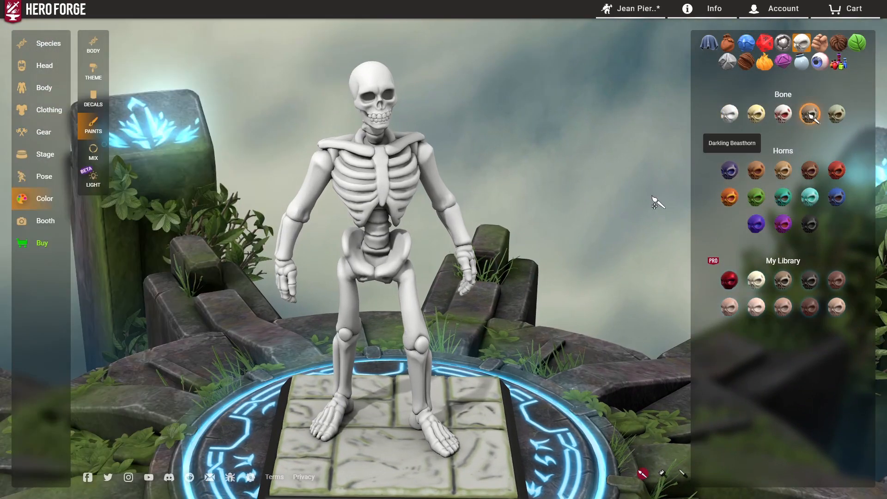
pyautogui.click(810, 113)
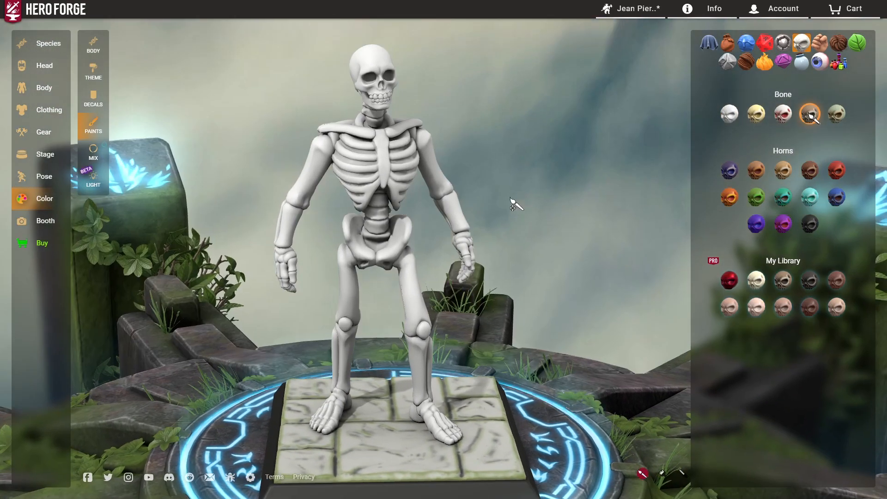
pyautogui.scroll(2, 514, 206)
pyautogui.click(672, 476)
pyautogui.click(392, 179)
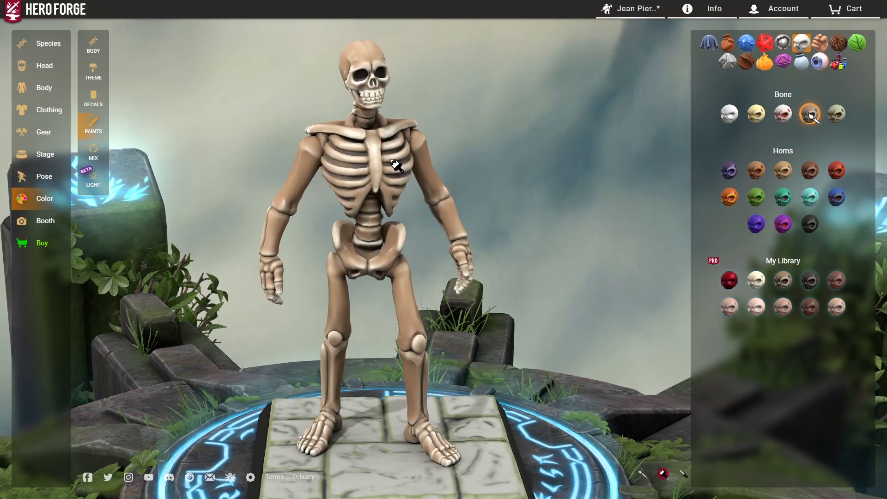
pyautogui.scroll(-2, 481, 228)
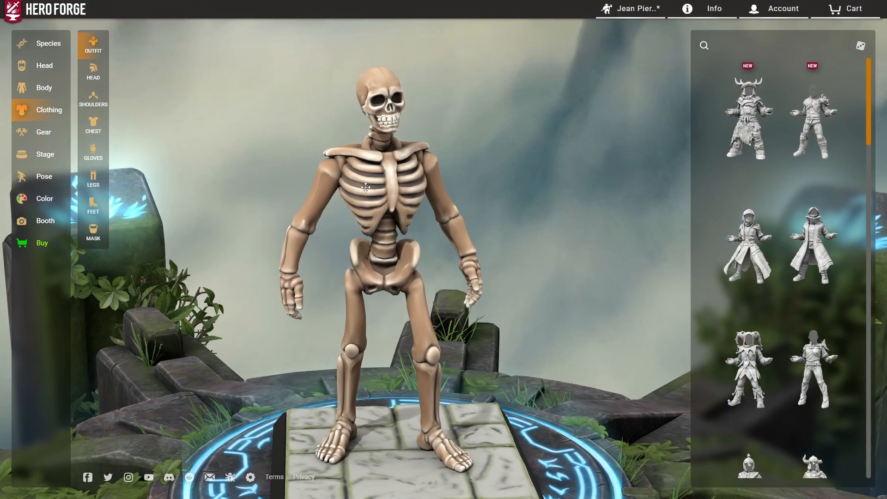
# Apply the Poor Yorick body pose to the skeleton
pyautogui.click(41, 178)
pyautogui.scroll(-5, 749, 185)
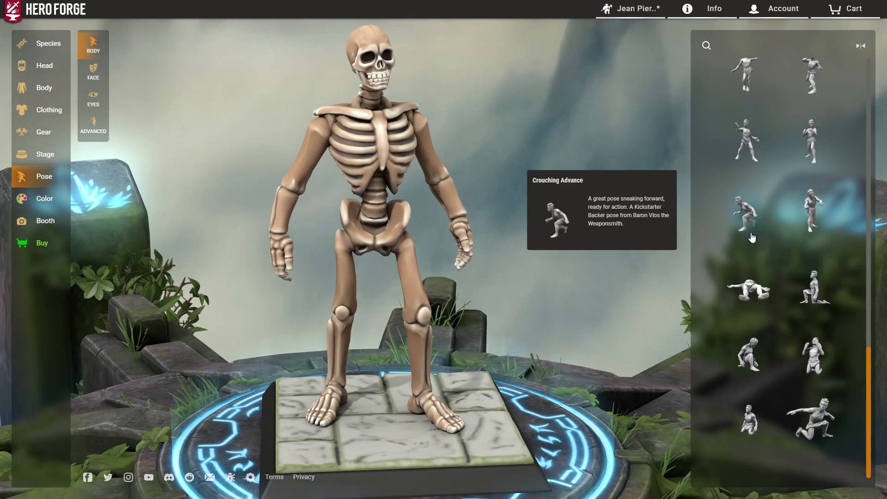
pyautogui.scroll(1, 752, 237)
pyautogui.moveTo(509, 293); pyautogui.dragTo(534, 261, button='right')
pyautogui.scroll(5, 781, 291)
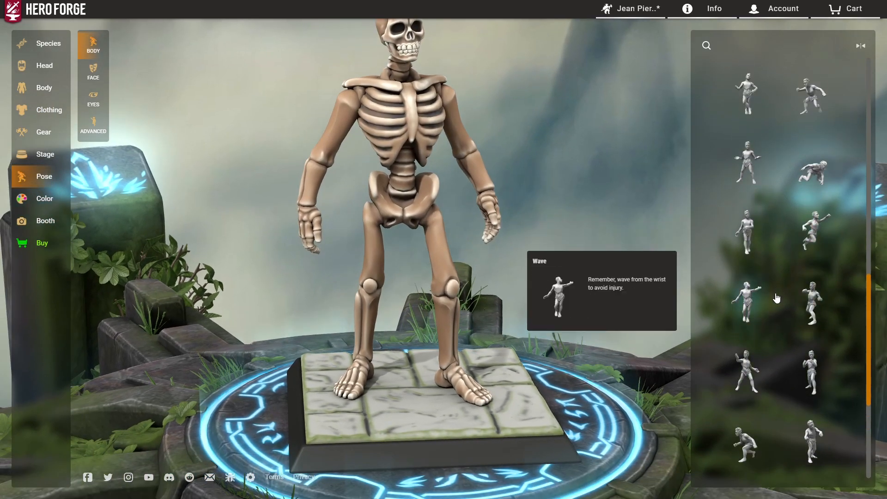
pyautogui.moveTo(593, 293); pyautogui.dragTo(600, 279, button='right')
pyautogui.scroll(4, 775, 282)
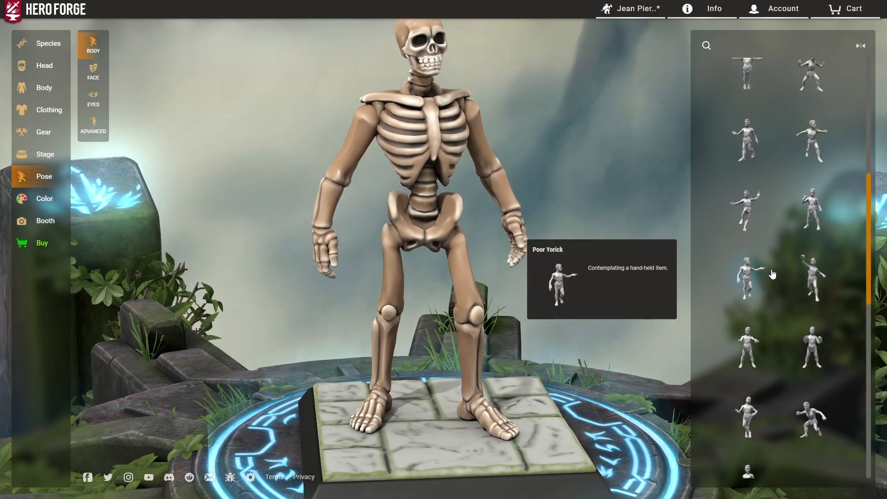
pyautogui.click(773, 278)
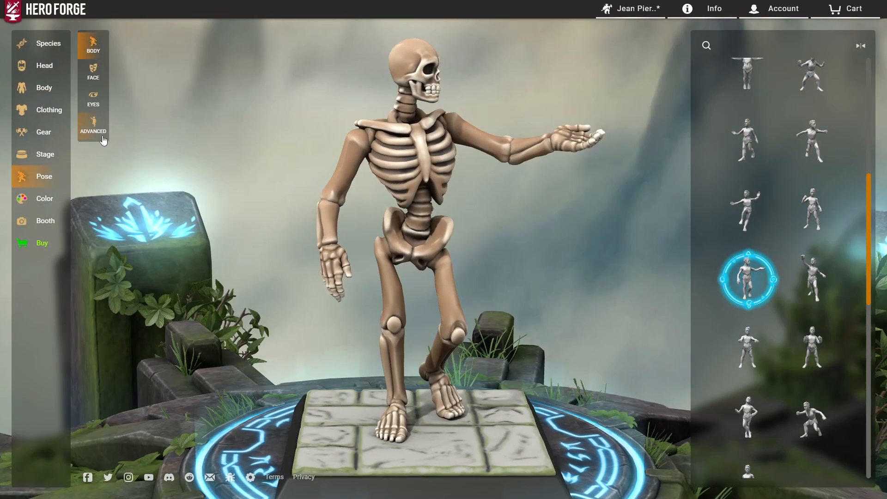
# In the advanced pose settings, set the right arm's shoulder twist to 0.23, bend to -0.23 and tilt to -0.42
pyautogui.click(93, 126)
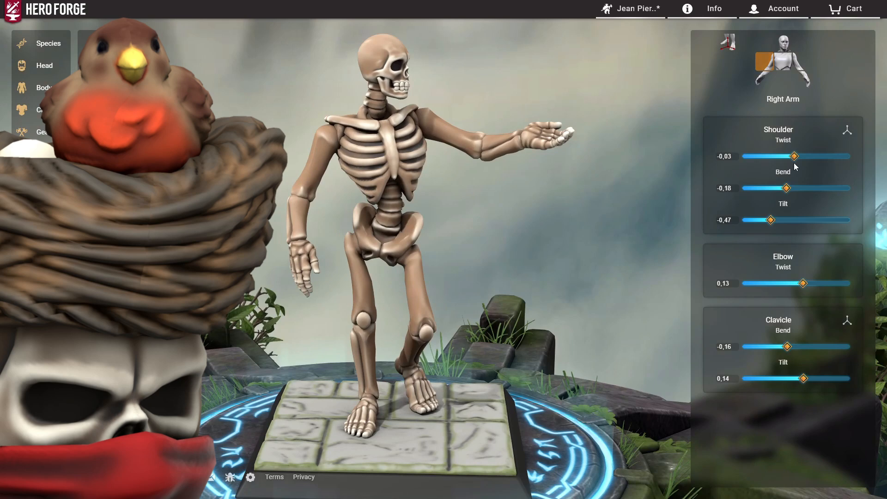
pyautogui.moveTo(794, 157); pyautogui.dragTo(785, 160)
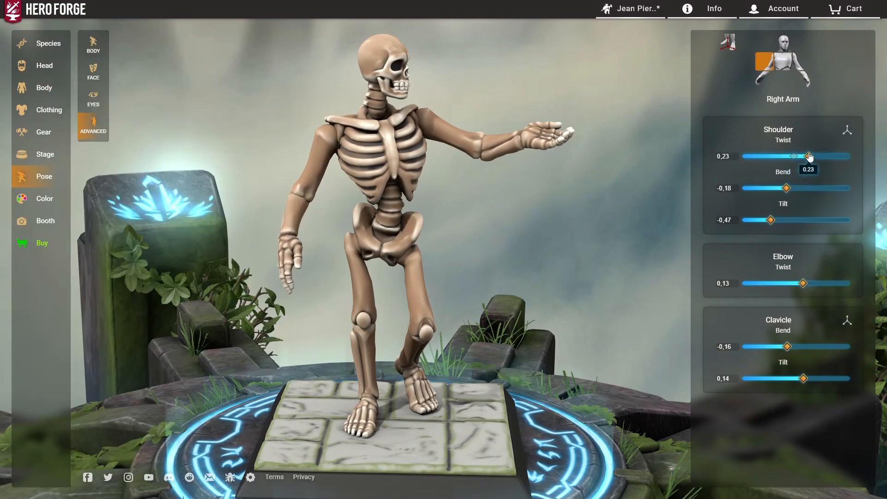
pyautogui.moveTo(765, 222); pyautogui.dragTo(773, 220)
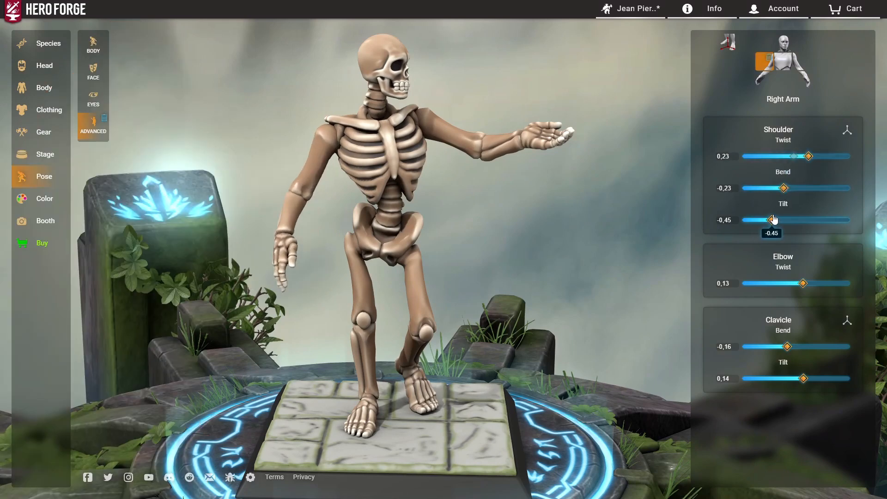
# Adjust the first torso joint to a bend of 0.01 and a tilt of 0.12
pyautogui.click(784, 76)
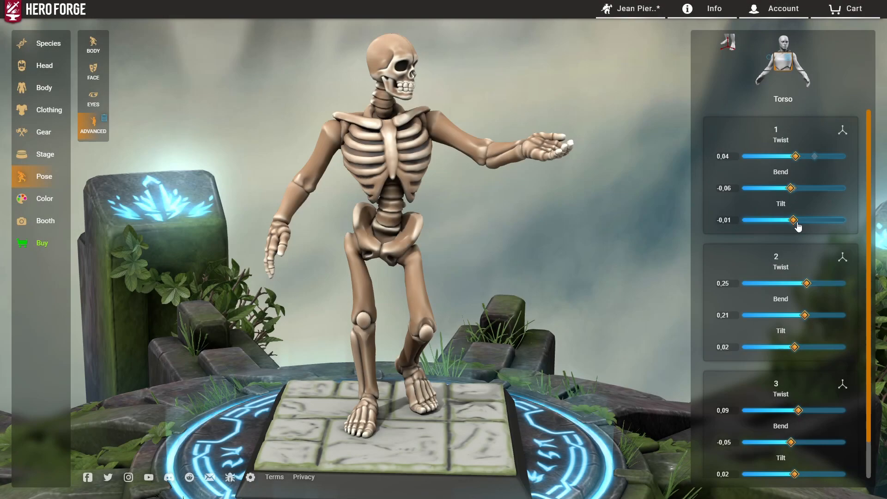
pyautogui.moveTo(793, 221); pyautogui.dragTo(802, 225)
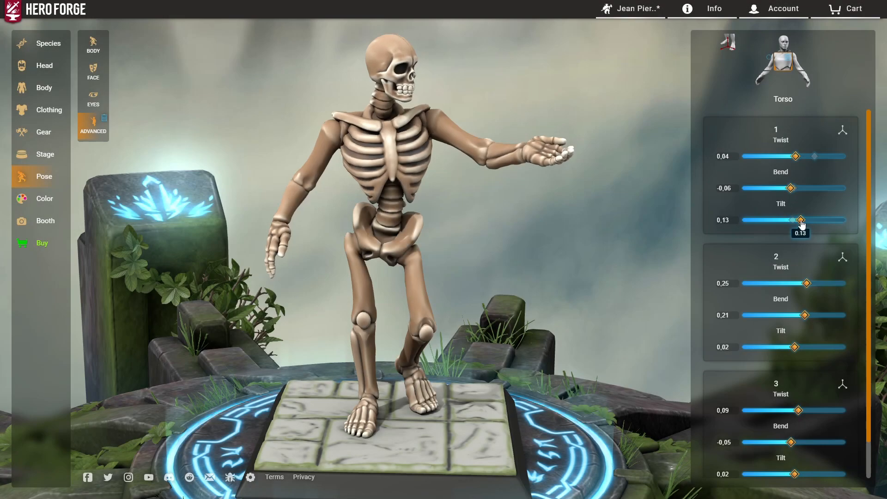
pyautogui.moveTo(792, 193); pyautogui.dragTo(795, 190)
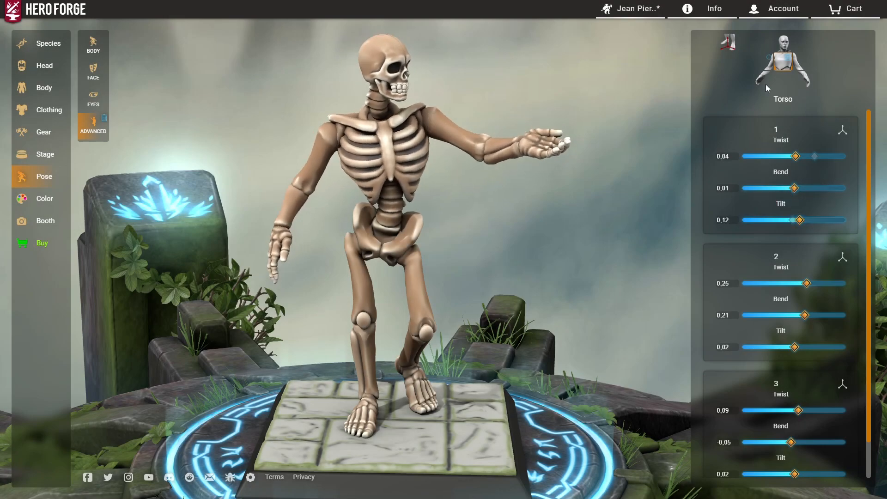
# Lower the left arm with shoulder twist -1, bend -0.94, tilt -0.48, and give its hand the Alternative Main Grip with wrist tilt -0.1
pyautogui.click(803, 74)
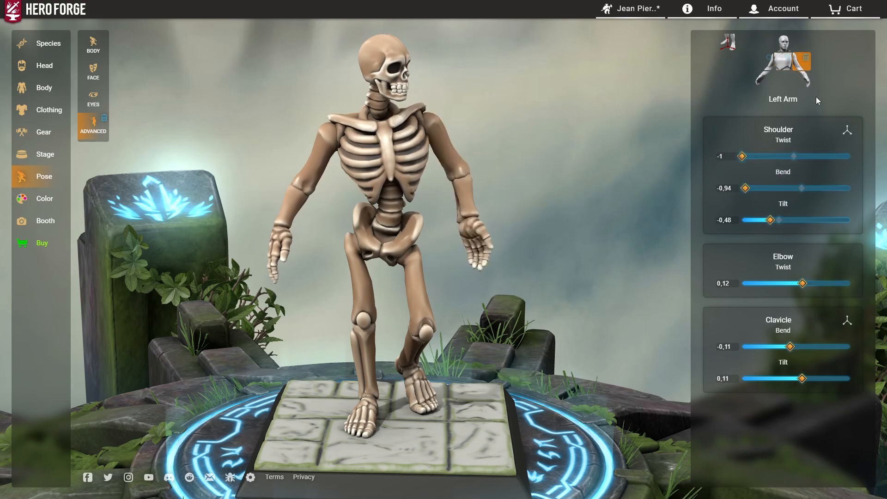
pyautogui.click(810, 84)
pyautogui.scroll(-3, 694, 280)
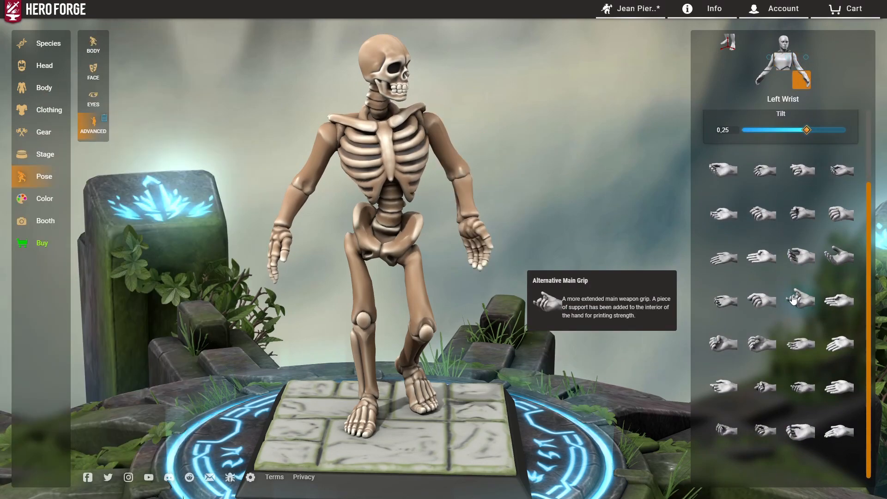
pyautogui.scroll(2, 770, 180)
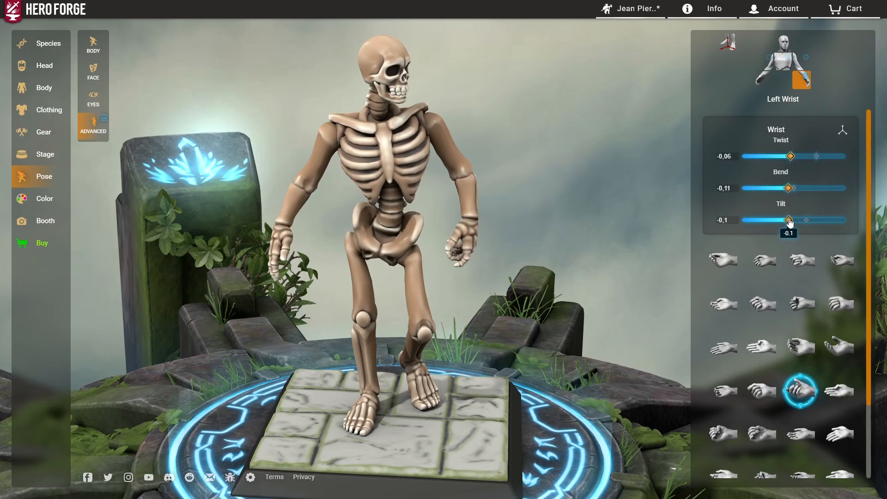
# Turn the head forward: first joint twist -1, bend 0.17, tilt -0.07; third joint twist -0.06, bend -0.06, tilt 0.27
pyautogui.click(784, 43)
pyautogui.moveTo(784, 188); pyautogui.dragTo(802, 222)
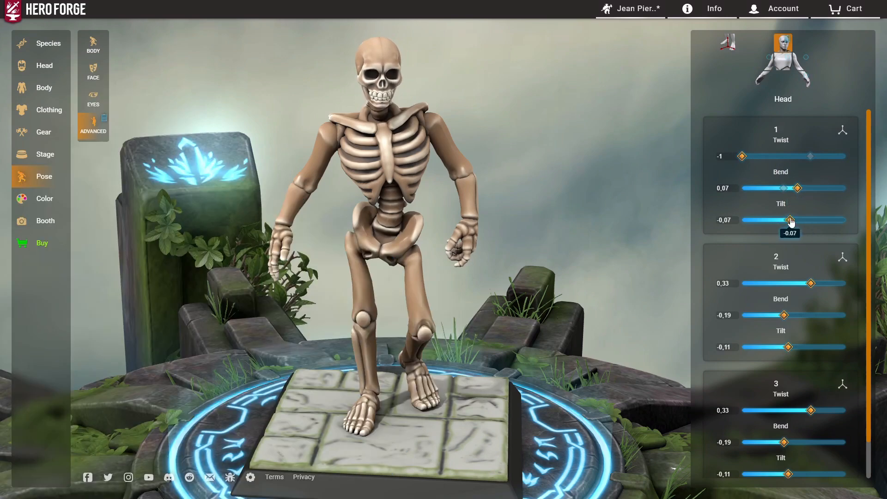
pyautogui.moveTo(567, 196); pyautogui.dragTo(583, 186)
pyautogui.scroll(-1, 786, 298)
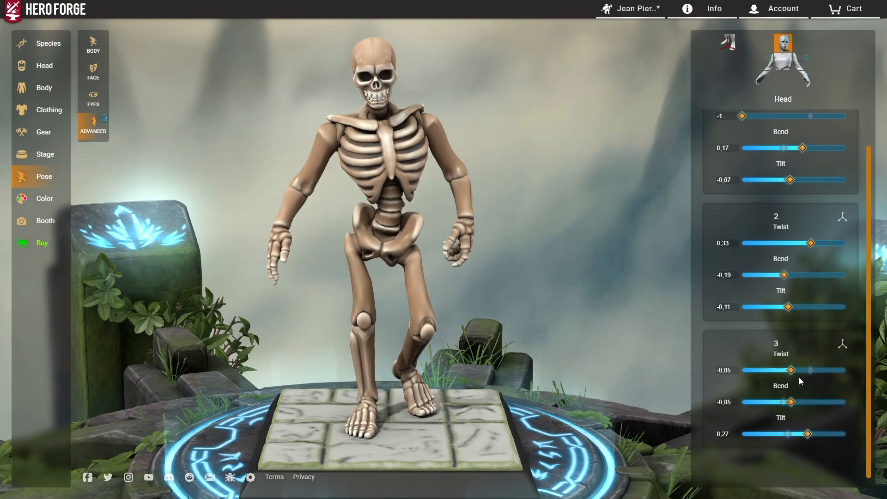
pyautogui.moveTo(789, 400); pyautogui.dragTo(791, 370)
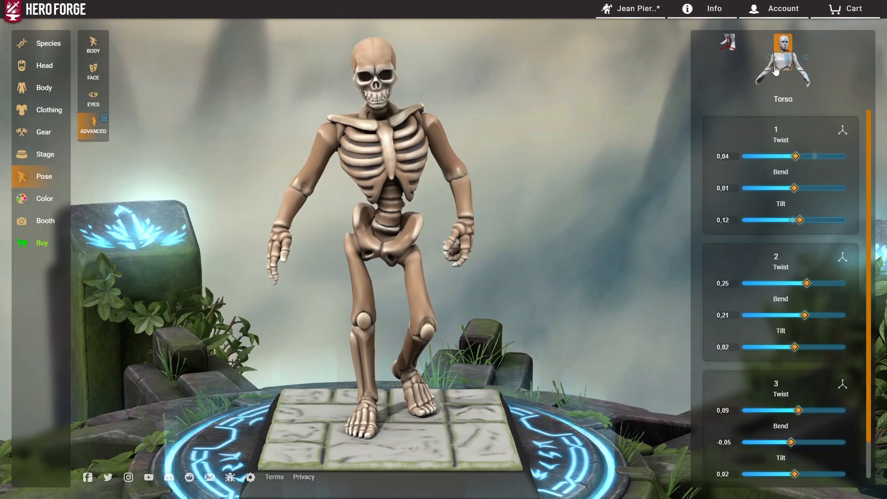
# Lean the torso forward by setting the tilt of its three joints to 0.26, 0.17 and 0.2
pyautogui.click(787, 66)
pyautogui.moveTo(801, 221); pyautogui.dragTo(807, 220)
pyautogui.moveTo(795, 349); pyautogui.dragTo(802, 349)
pyautogui.moveTo(666, 303); pyautogui.dragTo(650, 302)
pyautogui.scroll(-1, 792, 380)
pyautogui.moveTo(795, 434); pyautogui.dragTo(801, 433)
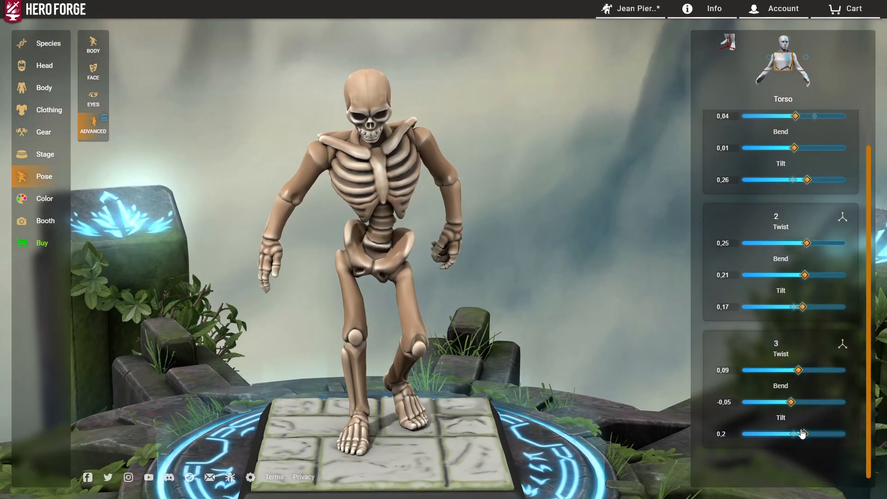
# Set the head's first joint to a bend of 0.04 and a tilt of 0.18
pyautogui.click(784, 43)
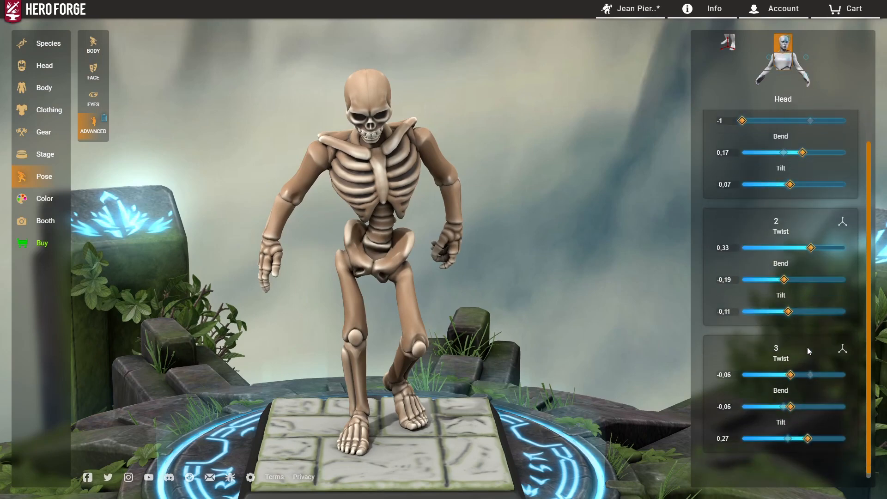
pyautogui.moveTo(790, 179); pyautogui.dragTo(803, 180)
pyautogui.moveTo(803, 148)
pyautogui.mouseDown()
pyautogui.moveTo(789, 148)
pyautogui.moveTo(797, 151)
pyautogui.mouseUp()
pyautogui.moveTo(638, 217); pyautogui.dragTo(553, 237)
pyautogui.scroll(2, 554, 190)
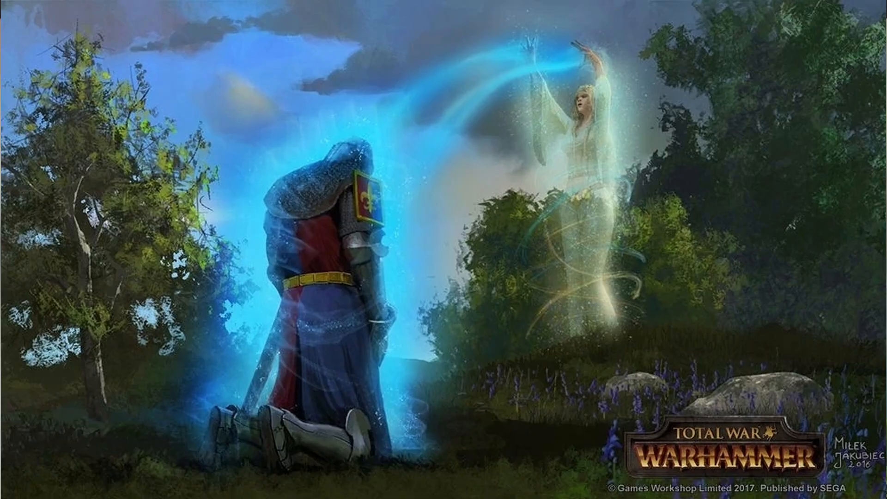
# Raise the skull by setting the head's third joint to twist -0.17, bend 0.23 and tilt -0.5
pyautogui.moveTo(786, 434); pyautogui.dragTo(784, 433)
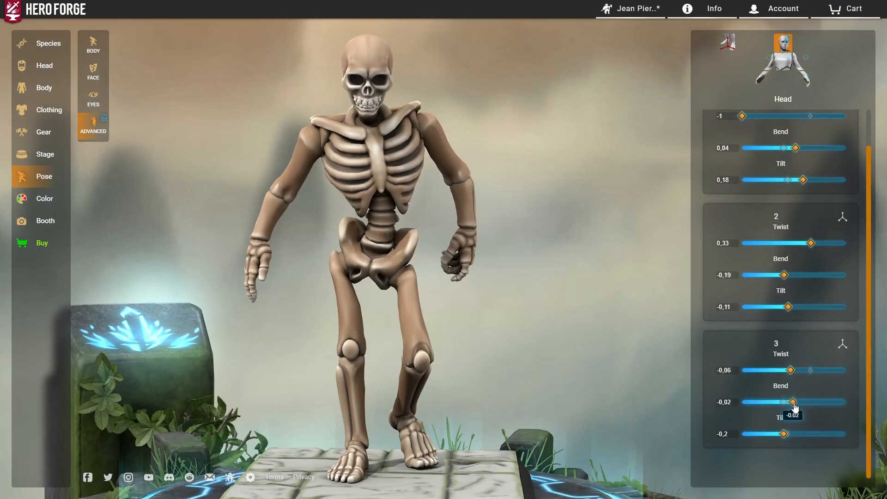
pyautogui.moveTo(592, 288); pyautogui.dragTo(616, 294)
pyautogui.moveTo(779, 437); pyautogui.dragTo(776, 437)
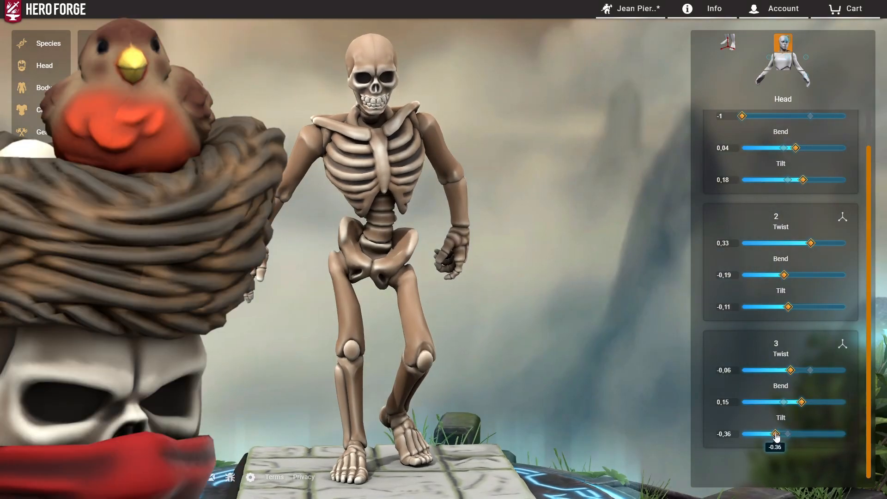
pyautogui.moveTo(620, 326); pyautogui.dragTo(587, 337)
pyautogui.moveTo(516, 281); pyautogui.dragTo(536, 279)
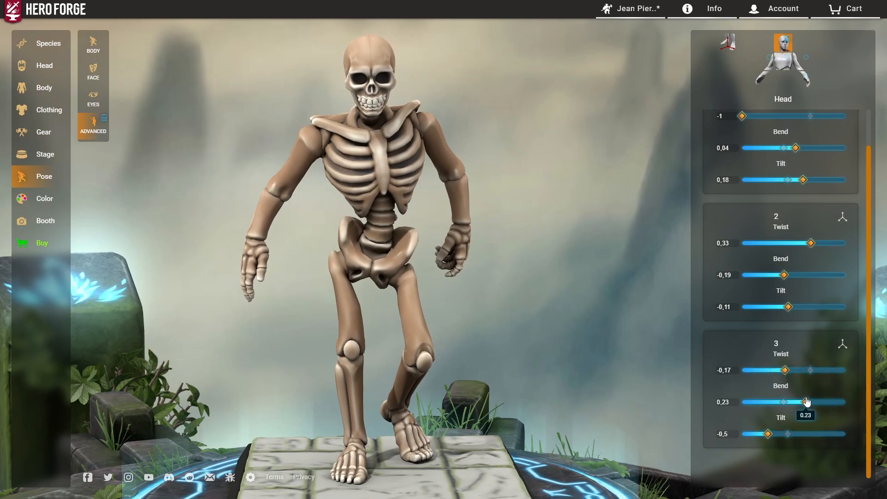
pyautogui.moveTo(616, 309); pyautogui.dragTo(582, 311)
pyautogui.scroll(3, 584, 305)
pyautogui.scroll(-4, 578, 275)
# Try swinging the right arm across the body with a shoulder twist of 0.39 and a bend of 0.55
pyautogui.click(763, 64)
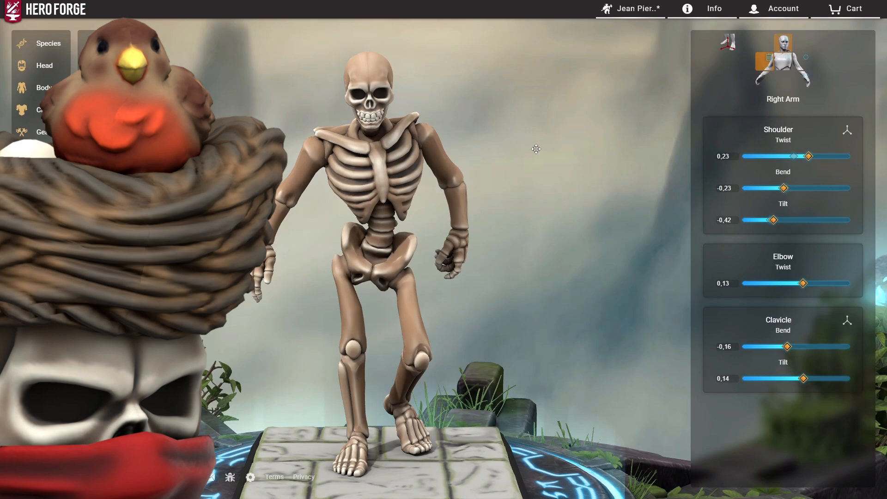
pyautogui.moveTo(563, 130); pyautogui.dragTo(633, 181)
pyautogui.scroll(3, 539, 245)
pyautogui.moveTo(539, 245); pyautogui.dragTo(470, 213)
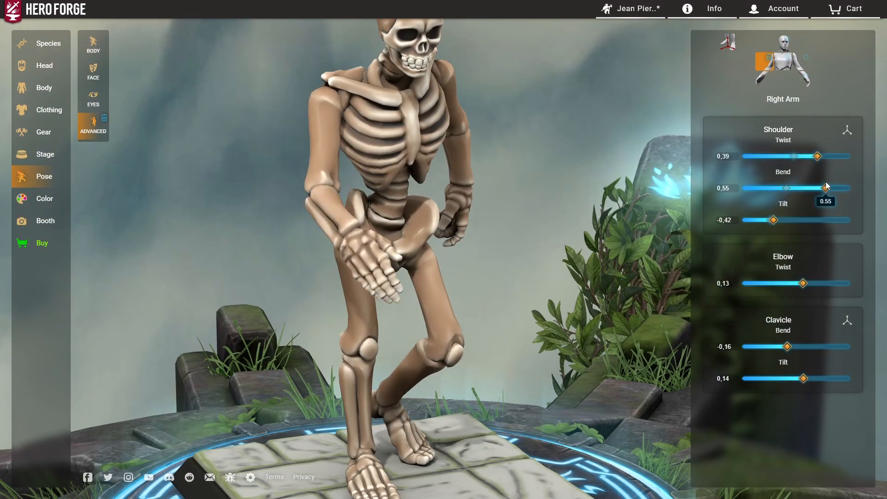
pyautogui.moveTo(596, 219); pyautogui.dragTo(557, 211)
pyautogui.scroll(-2, 528, 214)
# Give the right hand the same grip as the left and set the right shoulder to twist 0.3, bend 0.17, tilt -0.54
pyautogui.click(766, 80)
pyautogui.click(799, 389)
pyautogui.moveTo(476, 252); pyautogui.dragTo(492, 215)
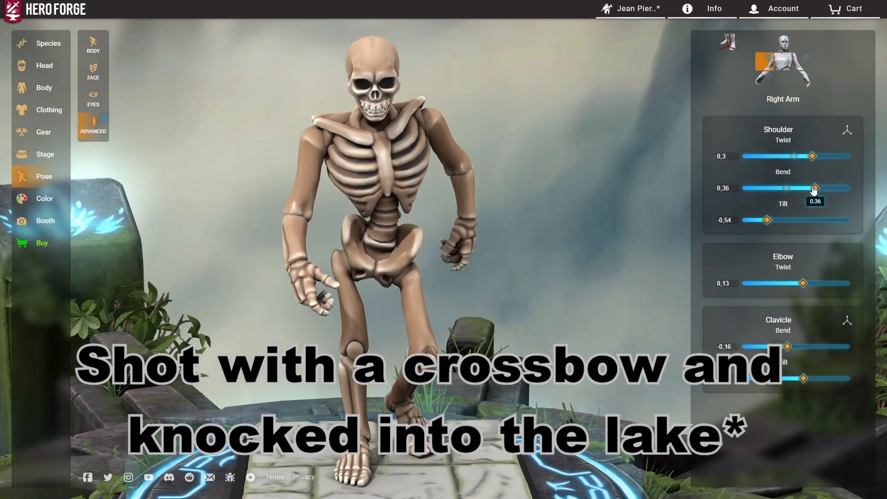
pyautogui.moveTo(816, 190); pyautogui.dragTo(793, 190)
pyautogui.moveTo(548, 209); pyautogui.dragTo(444, 222)
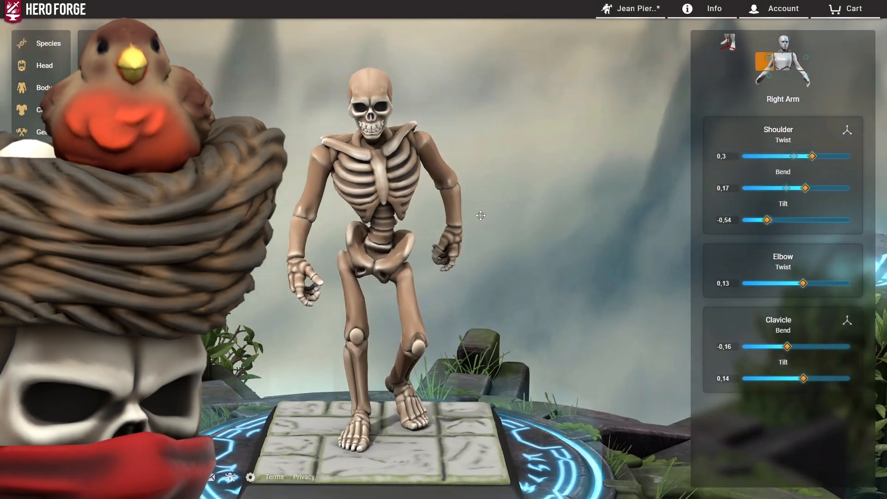
# Rotate the left arm by setting its shoulder twist to about -0.78
pyautogui.moveTo(480, 215); pyautogui.dragTo(589, 210)
pyautogui.click(803, 65)
pyautogui.moveTo(523, 134); pyautogui.dragTo(467, 164)
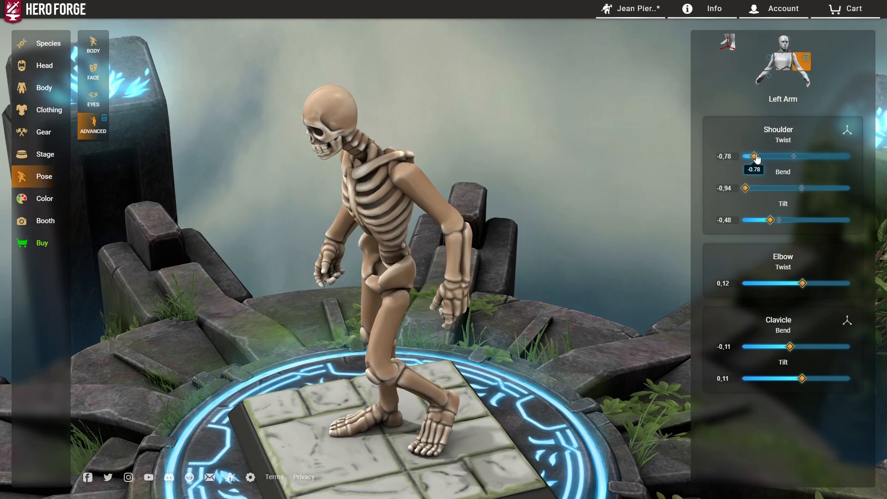
pyautogui.moveTo(406, 223); pyautogui.dragTo(495, 223)
# Refine the right arm with a shoulder twist of 0.44 and a bend of 0.19
pyautogui.click(765, 62)
pyautogui.moveTo(794, 156); pyautogui.dragTo(816, 152)
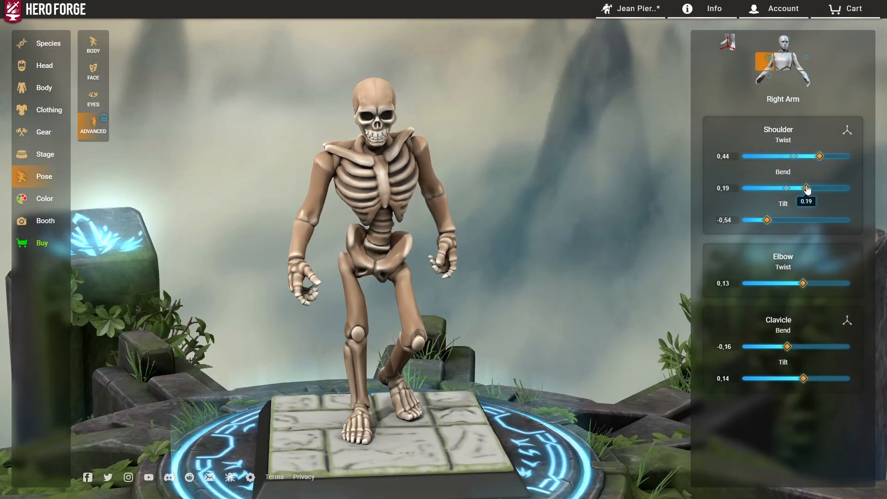
pyautogui.moveTo(515, 226); pyautogui.dragTo(483, 227)
# Look through the sword, staff and polearm hand items and equip the war hammer from the polearms in the right hand
pyautogui.click(31, 138)
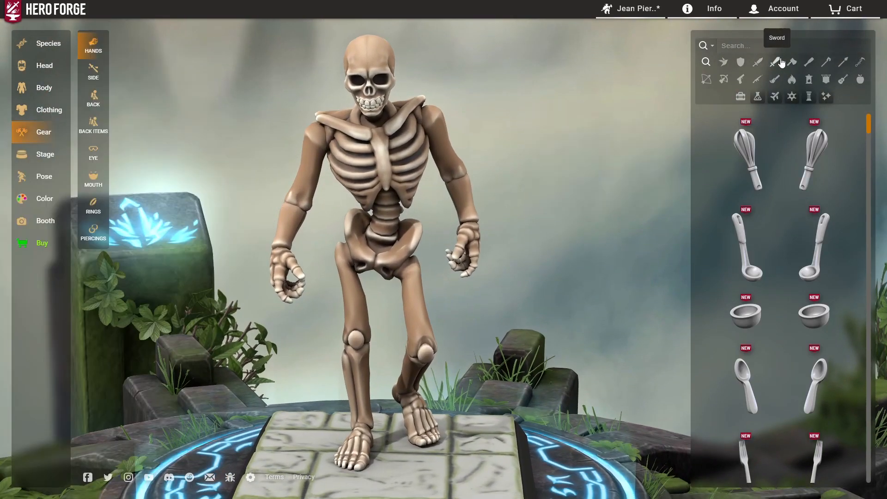
pyautogui.scroll(-5, 749, 277)
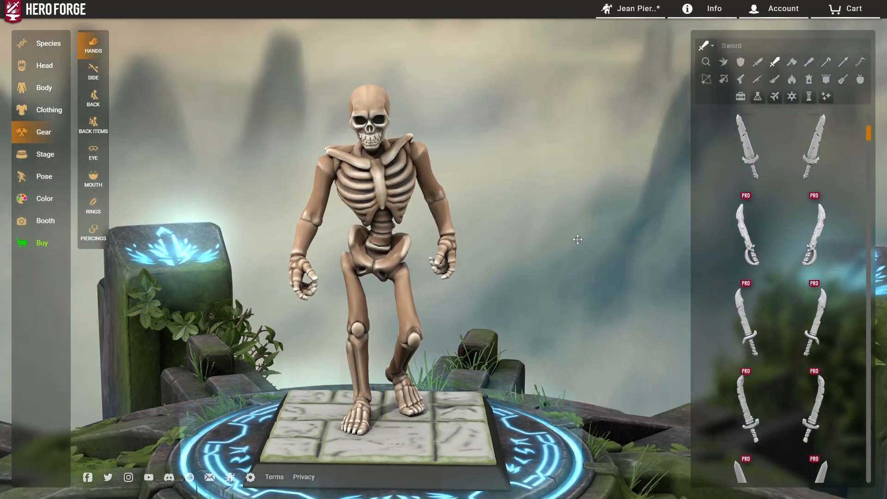
pyautogui.scroll(-3, 775, 261)
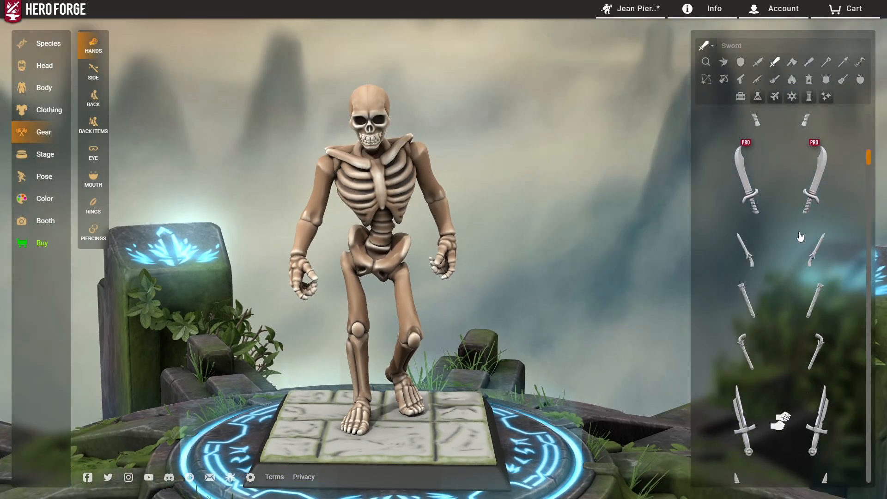
pyautogui.click(827, 63)
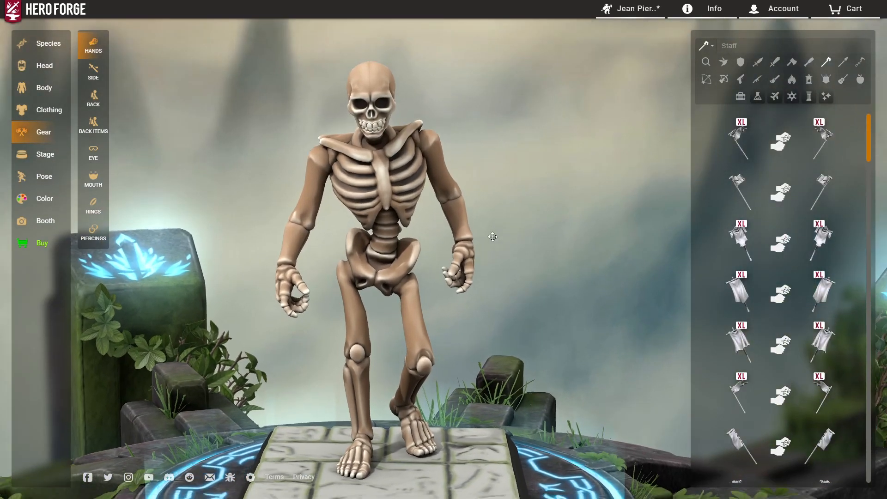
pyautogui.click(844, 62)
pyautogui.scroll(-5, 776, 290)
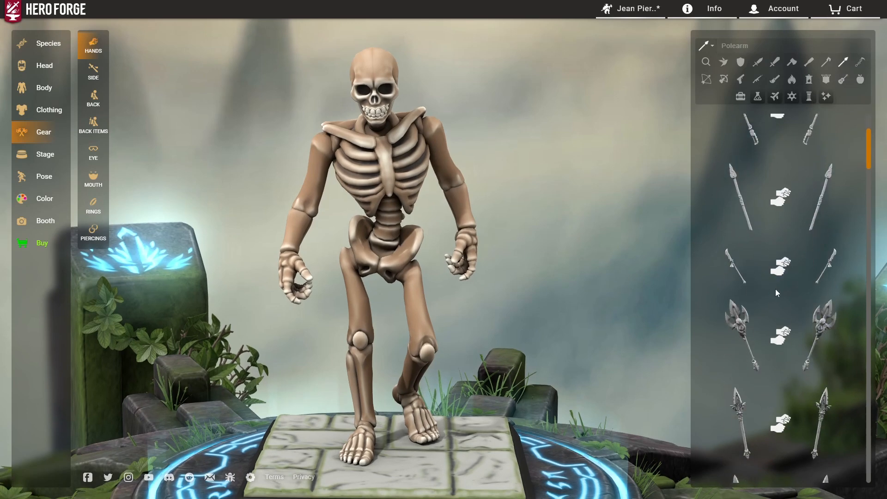
pyautogui.click(740, 148)
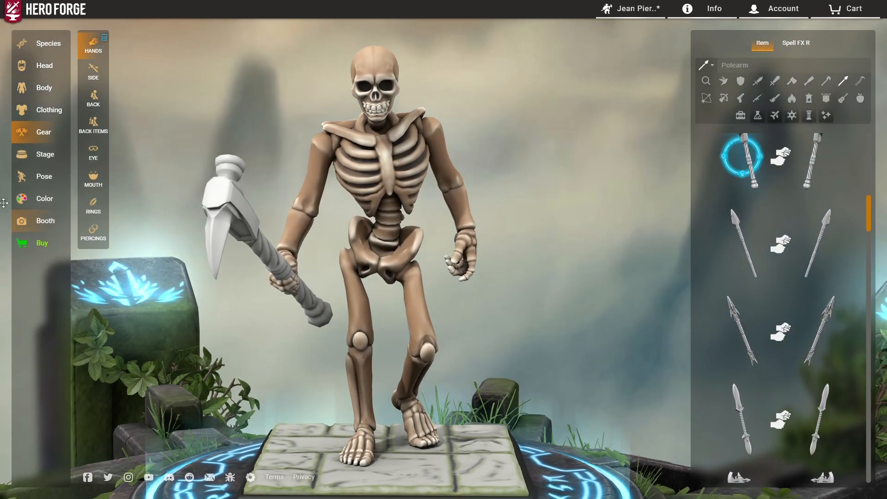
# Turn the held hammer with a twist of -1 and set the right wrist to twist -0.32 and bend -0.21
pyautogui.click(48, 174)
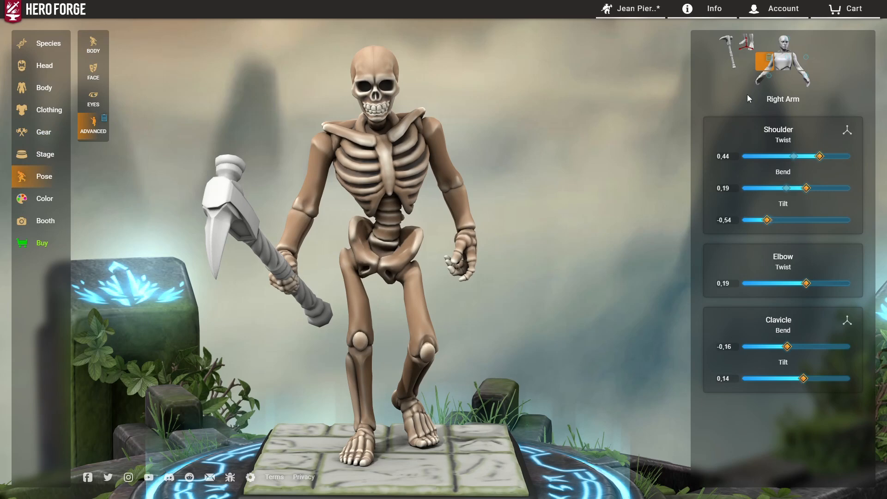
pyautogui.click(728, 52)
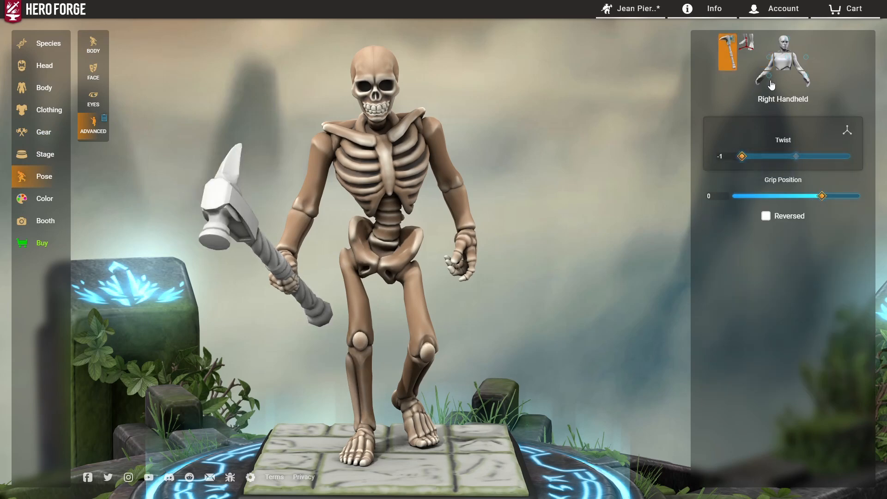
pyautogui.moveTo(794, 156); pyautogui.dragTo(779, 155)
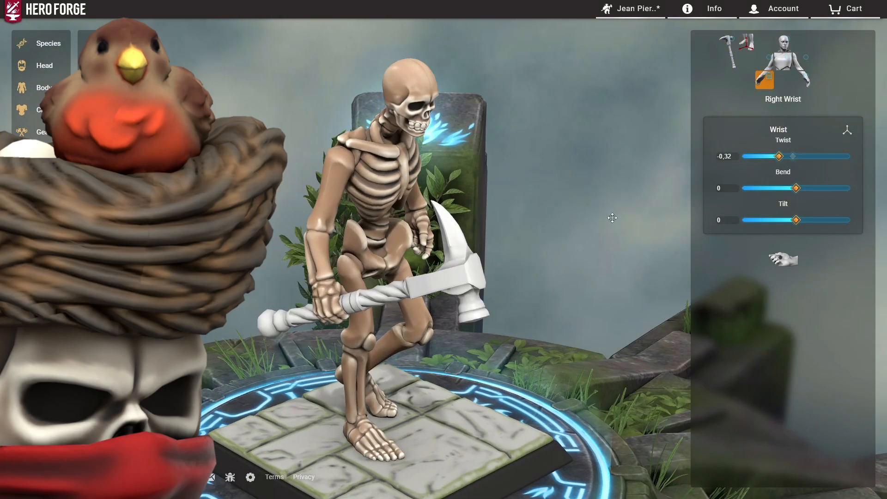
pyautogui.moveTo(795, 187); pyautogui.dragTo(784, 188)
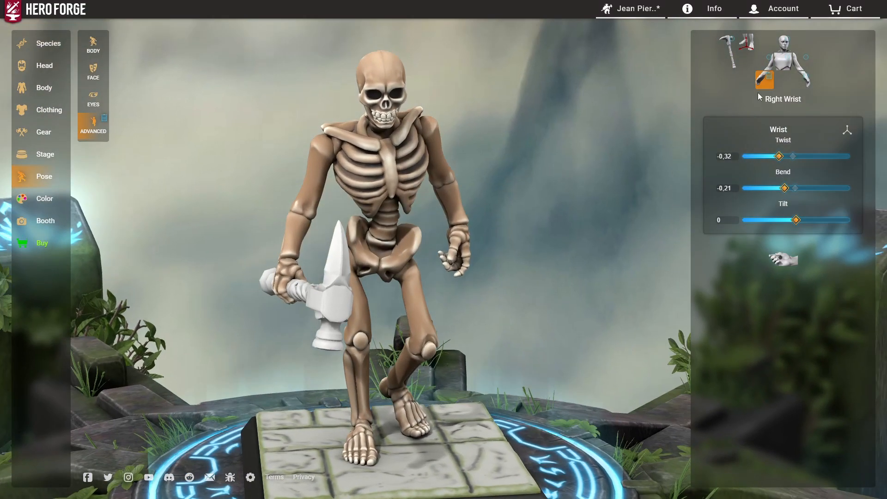
# Set the right shoulder to twist 0.46, bend 0.08, tilt -0.68, and the right wrist to twist -0.25, bend -0.5
pyautogui.click(765, 61)
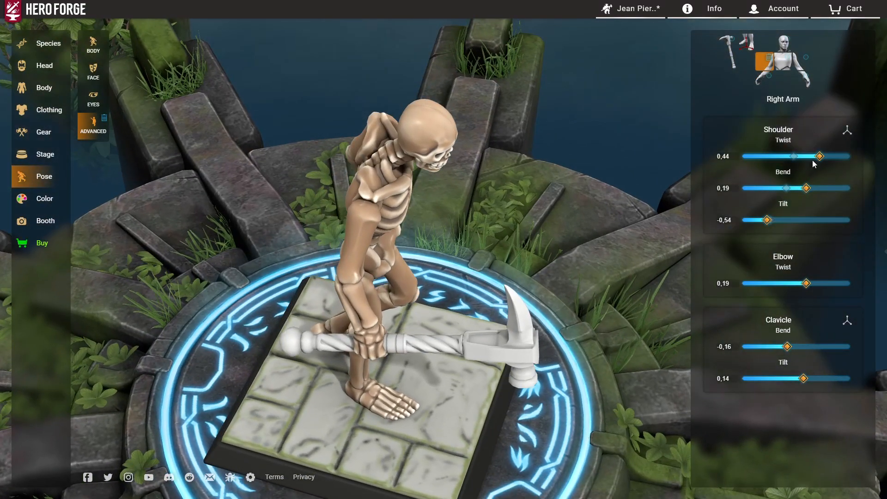
pyautogui.moveTo(795, 156); pyautogui.dragTo(821, 156)
pyautogui.moveTo(806, 188); pyautogui.dragTo(800, 188)
pyautogui.moveTo(767, 220); pyautogui.dragTo(759, 220)
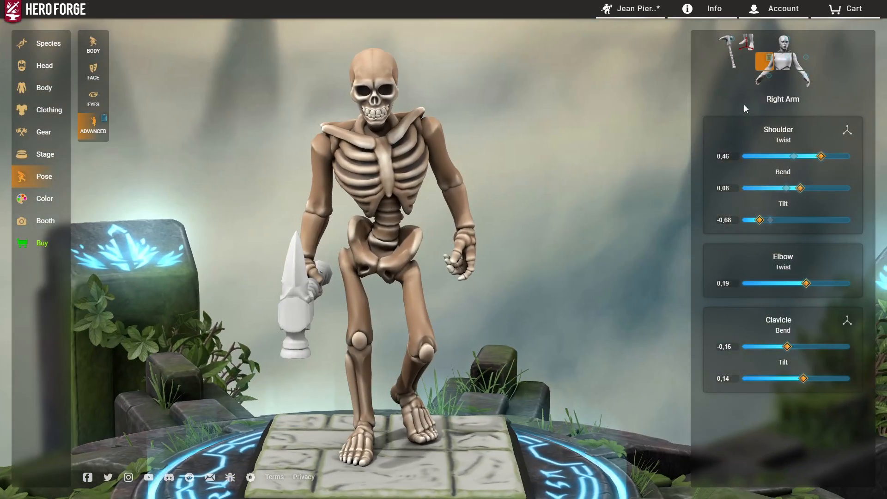
pyautogui.click(765, 77)
pyautogui.moveTo(770, 159); pyautogui.dragTo(766, 180)
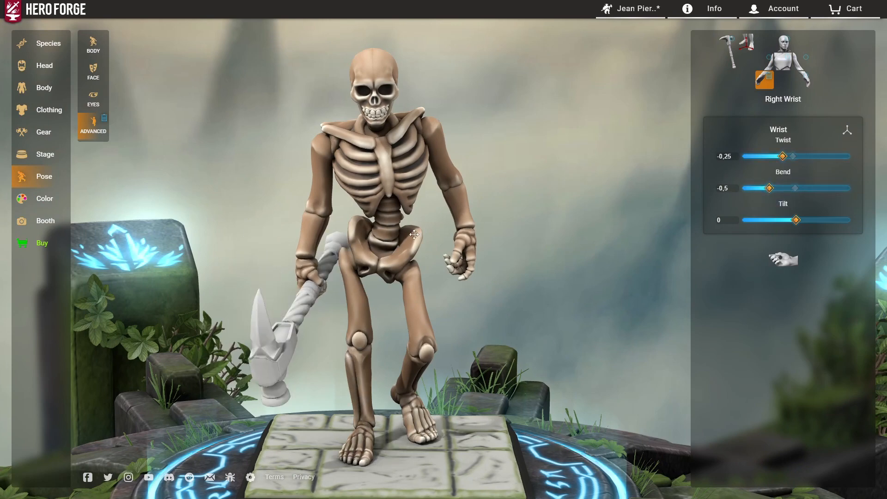
# Search the headwear and put the bird's nest with the sitting bird on the skeleton's head
pyautogui.click(45, 116)
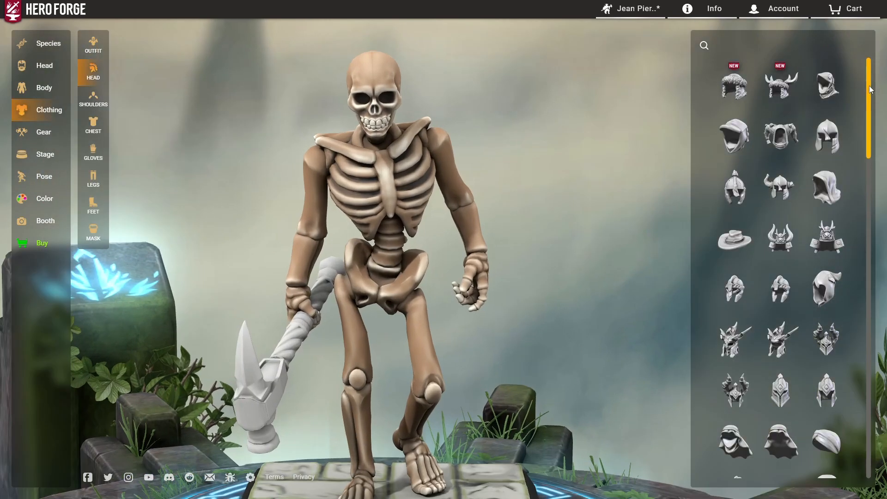
pyautogui.scroll(-15, 740, 407)
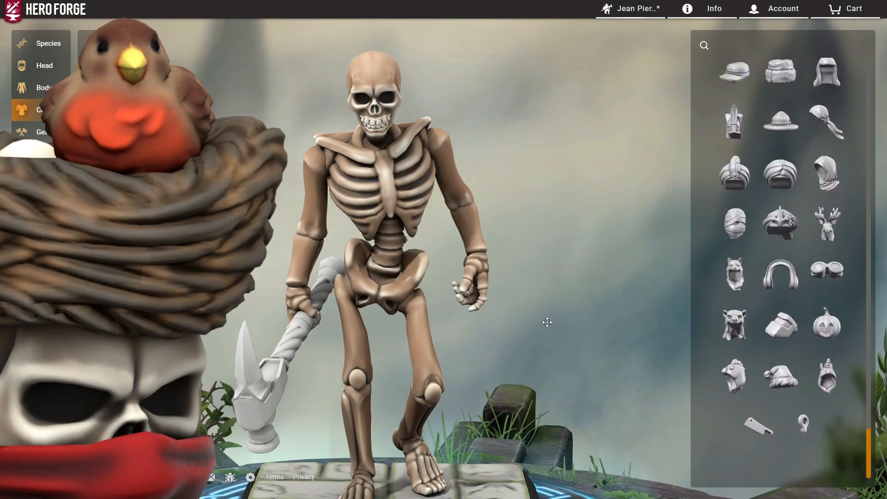
pyautogui.scroll(5, 777, 264)
pyautogui.scroll(6, 781, 265)
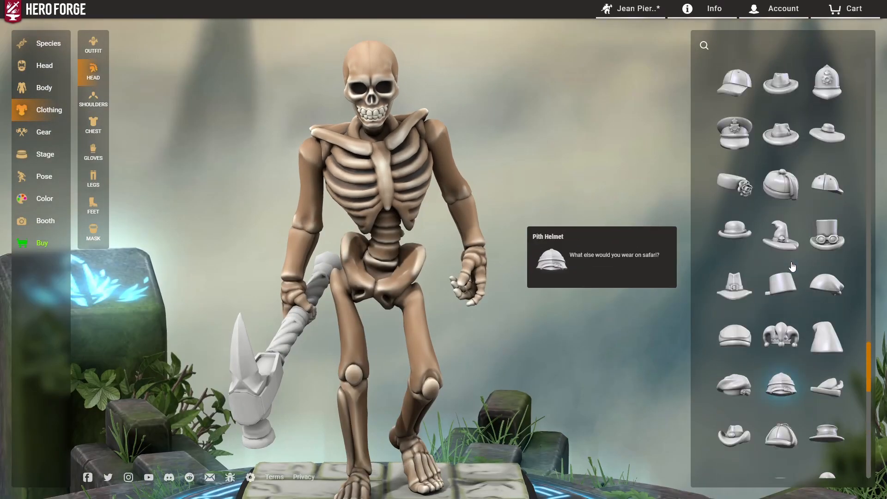
pyautogui.scroll(6, 792, 266)
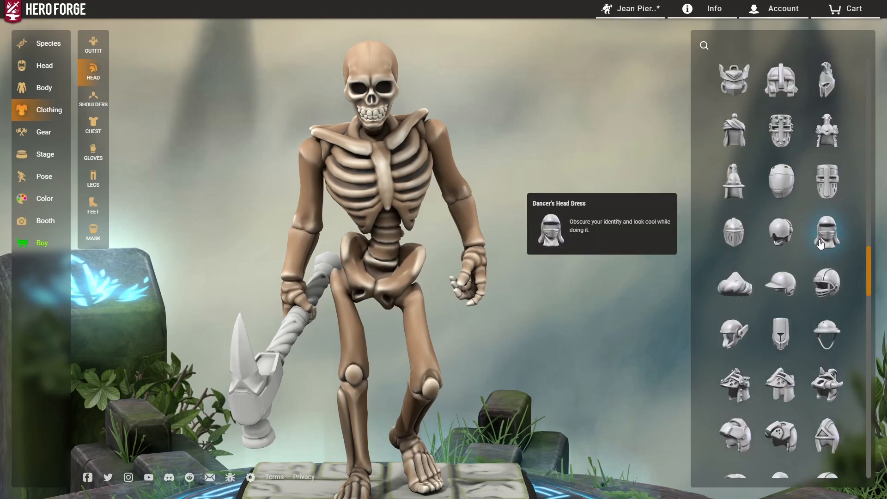
pyautogui.scroll(-10, 819, 246)
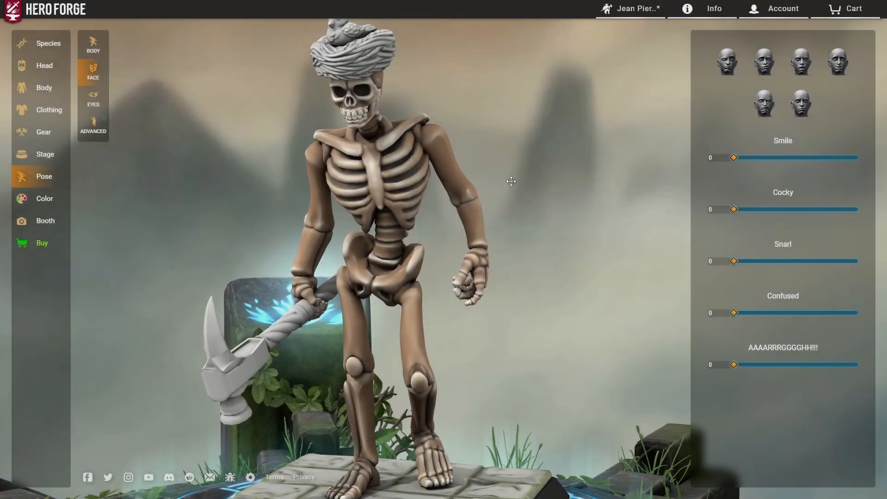
# Adjust the torso's first section to a tilt of 0.26
pyautogui.moveTo(511, 182); pyautogui.dragTo(442, 209)
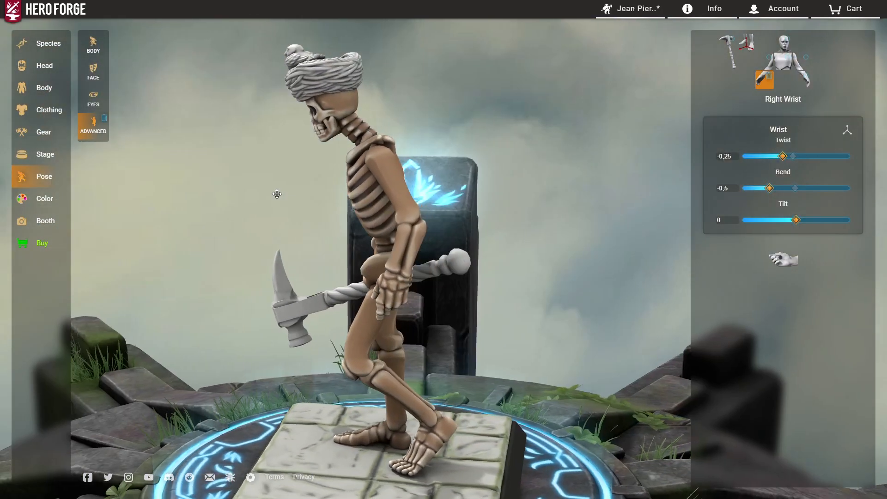
pyautogui.moveTo(277, 193); pyautogui.dragTo(414, 194)
pyautogui.click(796, 68)
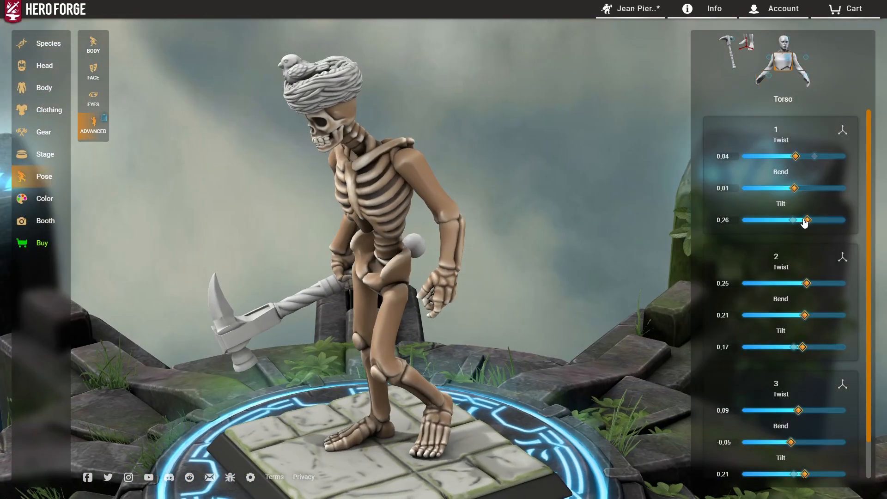
# Set the right wrist twist to -0.33 and shift the hammer's grip position to -0.61
pyautogui.moveTo(608, 229); pyautogui.dragTo(503, 227)
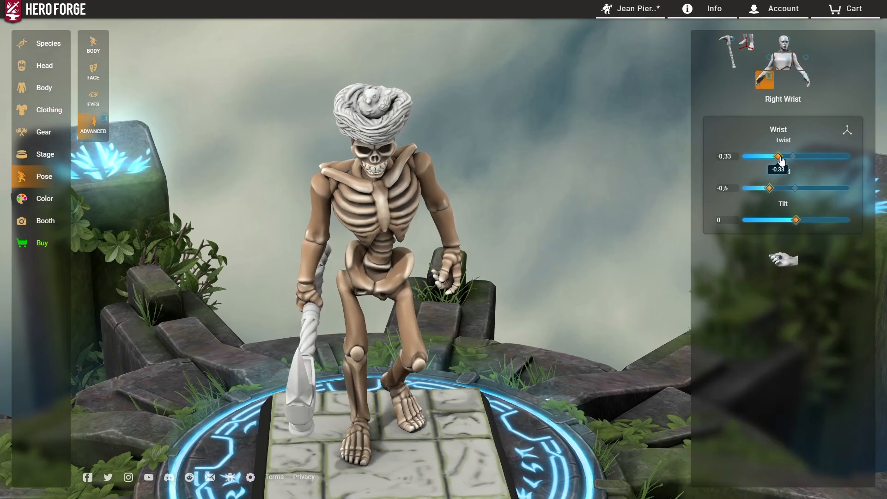
pyautogui.moveTo(448, 195); pyautogui.dragTo(322, 159)
pyautogui.moveTo(337, 207); pyautogui.dragTo(474, 209)
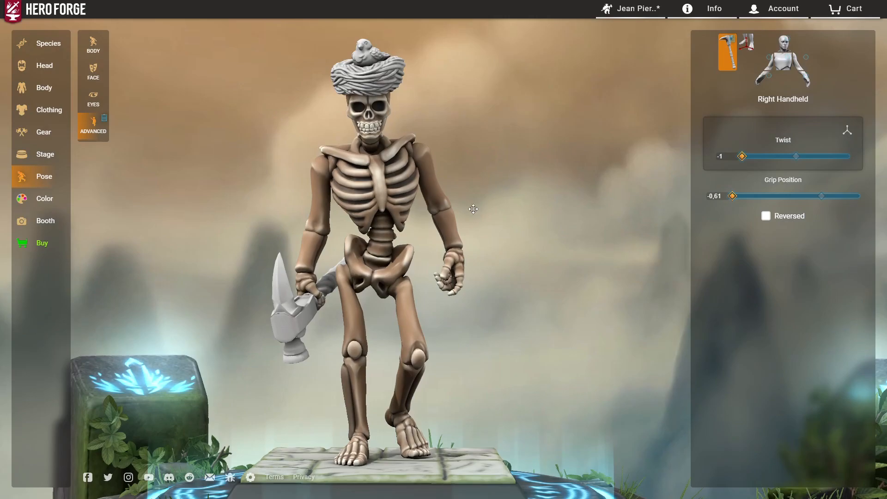
pyautogui.click(49, 109)
pyautogui.moveTo(427, 214)
pyautogui.mouseDown()
pyautogui.moveTo(601, 258)
pyautogui.moveTo(359, 227)
pyautogui.moveTo(508, 231)
pyautogui.moveTo(415, 223)
pyautogui.mouseUp()
pyautogui.scroll(3, 425, 226)
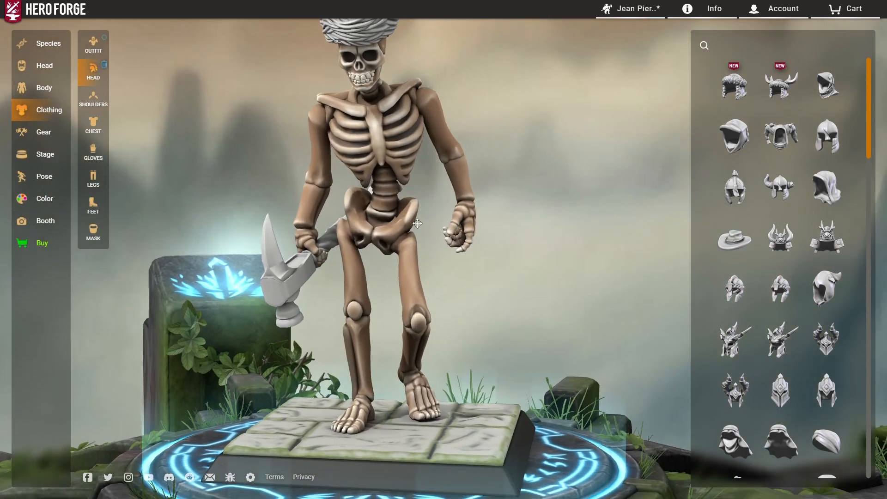
pyautogui.moveTo(418, 224); pyautogui.dragTo(433, 225)
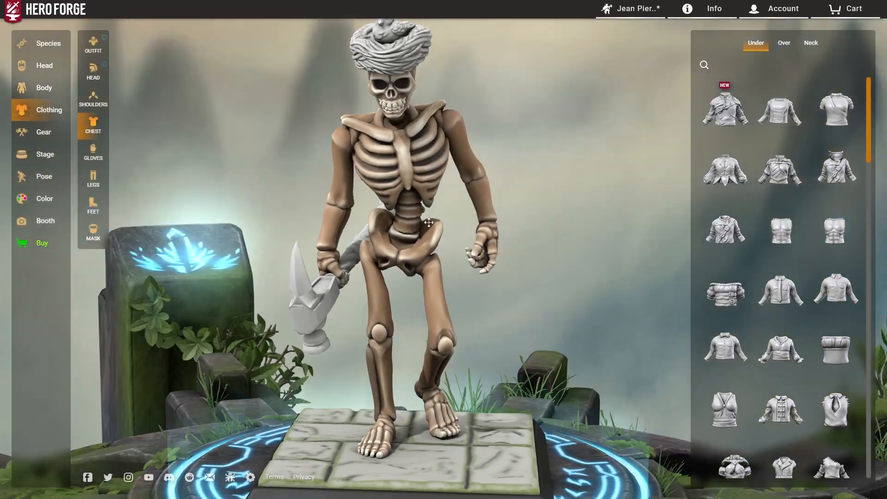
# Bend the left arm forward with a closed fist and set the hammer's grip position to -0.38
pyautogui.moveTo(429, 223); pyautogui.dragTo(489, 255)
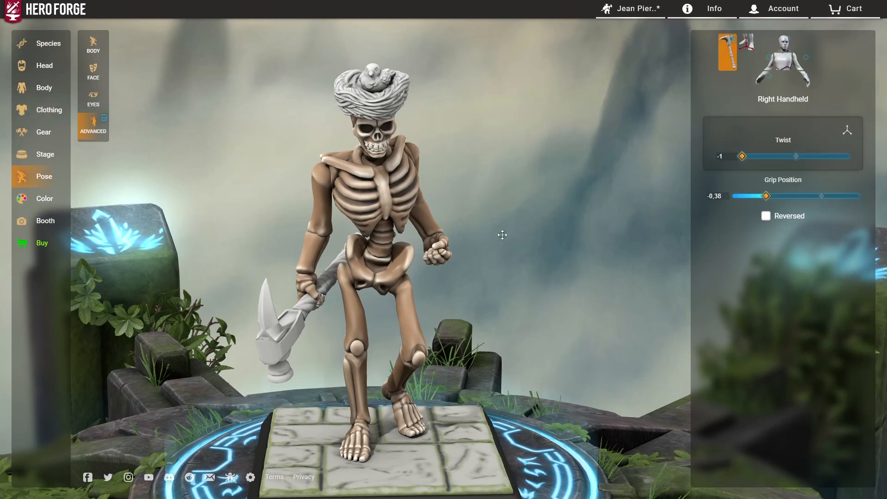
pyautogui.moveTo(502, 235); pyautogui.dragTo(459, 204)
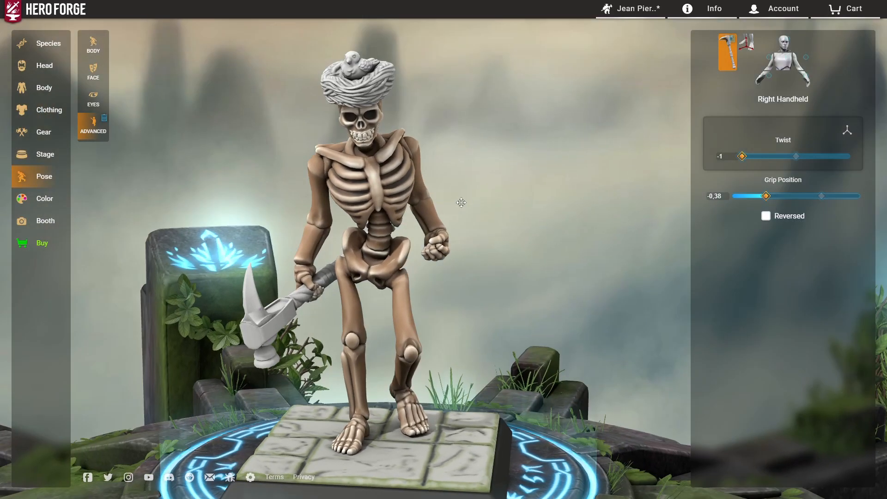
pyautogui.moveTo(455, 167)
pyautogui.mouseDown()
pyautogui.moveTo(504, 168)
pyautogui.moveTo(484, 179)
pyautogui.moveTo(437, 182)
pyautogui.moveTo(454, 172)
pyautogui.mouseUp()
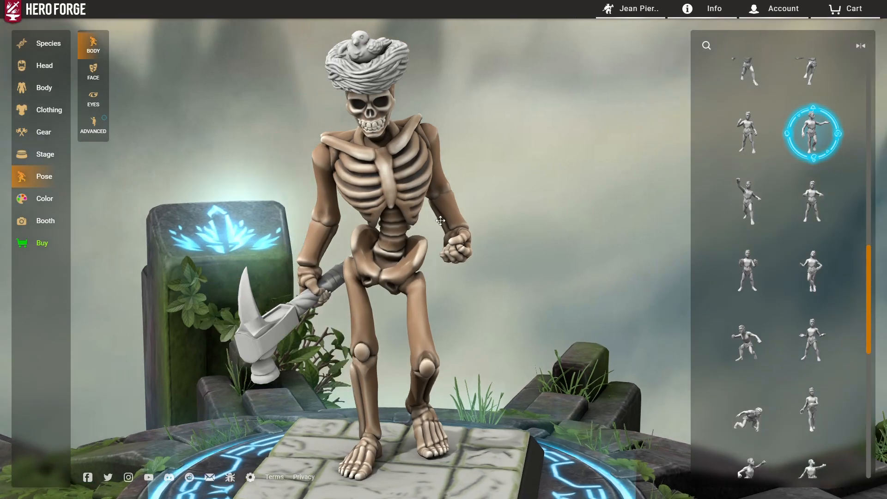
# Check the pose from several sides and add a Wedding Band ring to a finger of the left hand
pyautogui.scroll(2, 455, 208)
pyautogui.moveTo(452, 180); pyautogui.dragTo(300, 228)
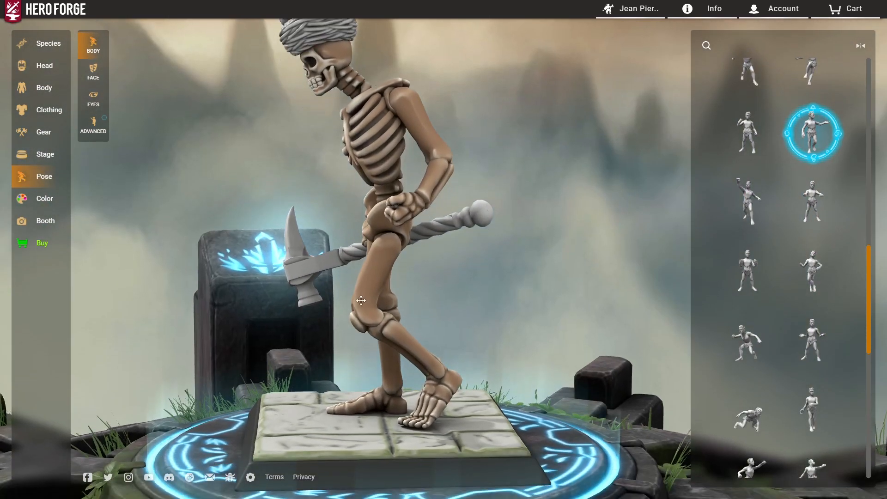
pyautogui.moveTo(476, 323); pyautogui.dragTo(292, 153)
pyautogui.moveTo(389, 171); pyautogui.dragTo(295, 203)
pyautogui.moveTo(456, 222); pyautogui.dragTo(312, 209)
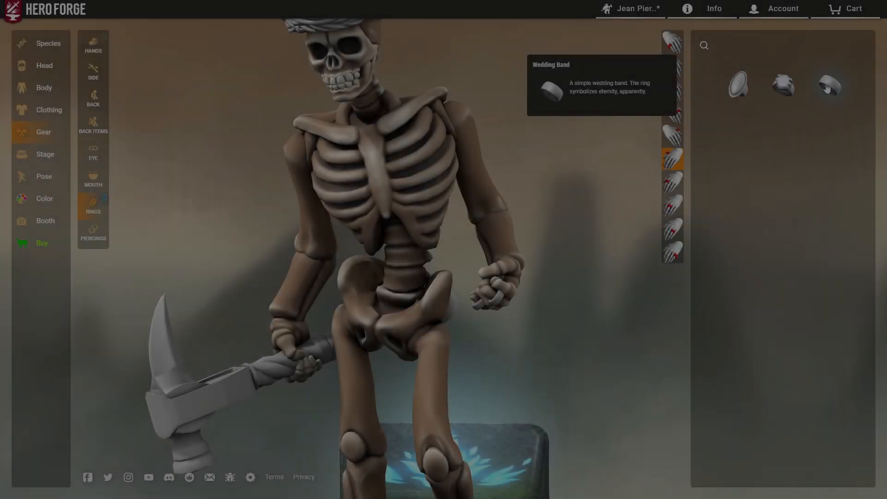
pyautogui.click(830, 86)
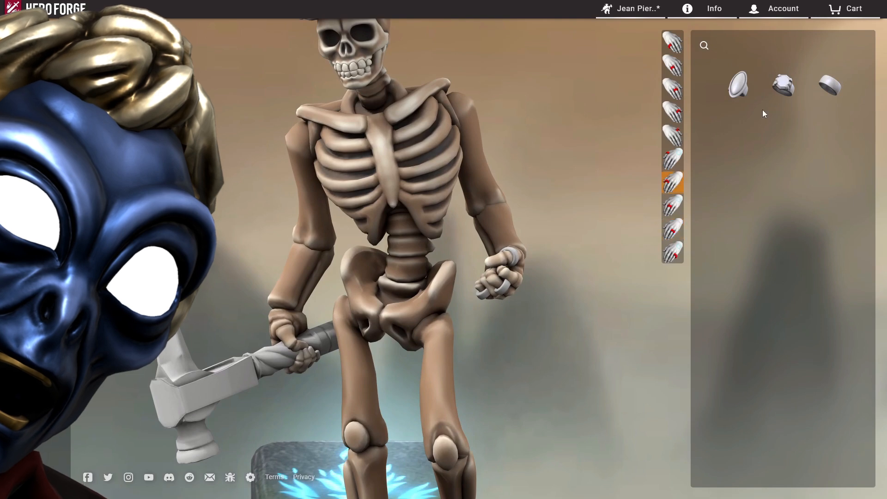
# Add an oval-faced ring to another left-hand finger and a Wedding Band to the right hand
pyautogui.moveTo(415, 231); pyautogui.dragTo(559, 226)
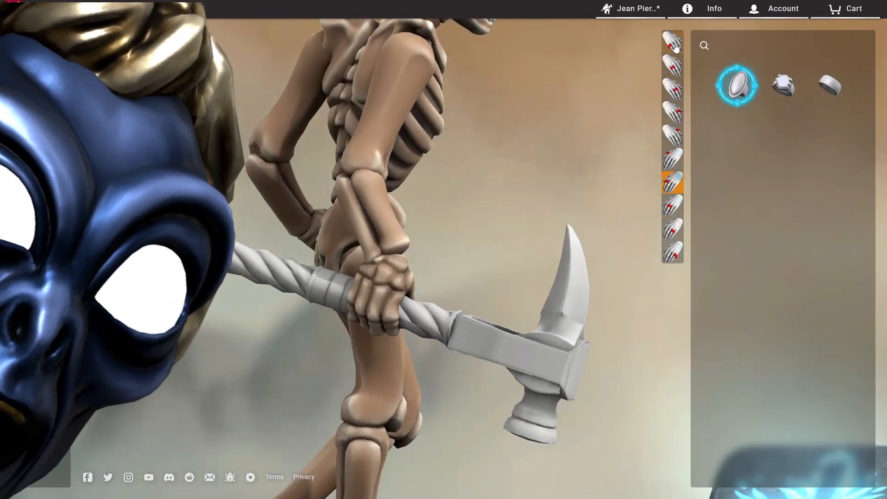
pyautogui.moveTo(589, 202); pyautogui.dragTo(496, 220)
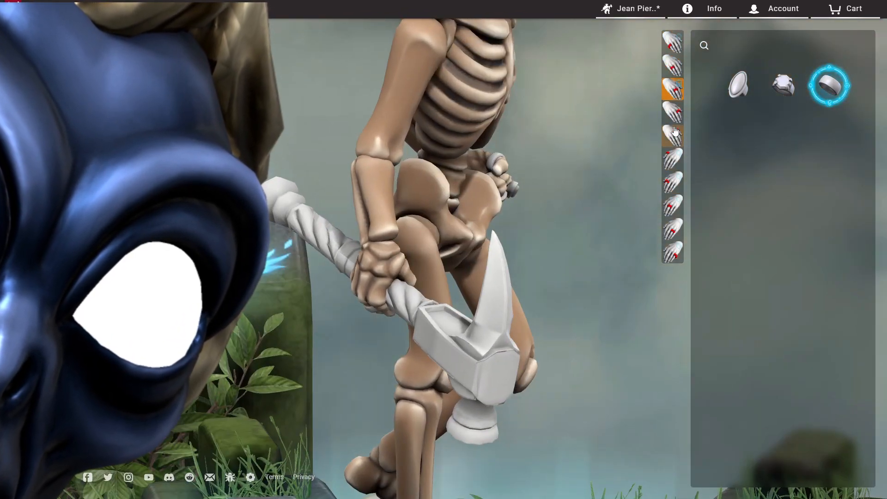
pyautogui.click(825, 87)
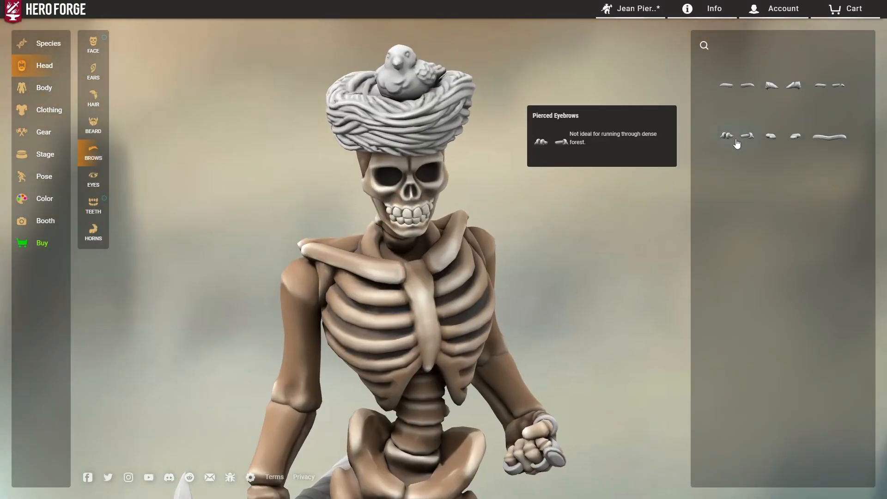
# Give the skull Pierced Eyebrows and paint the piercings with a gold metal from the Natural metals
pyautogui.click(736, 138)
pyautogui.click(46, 199)
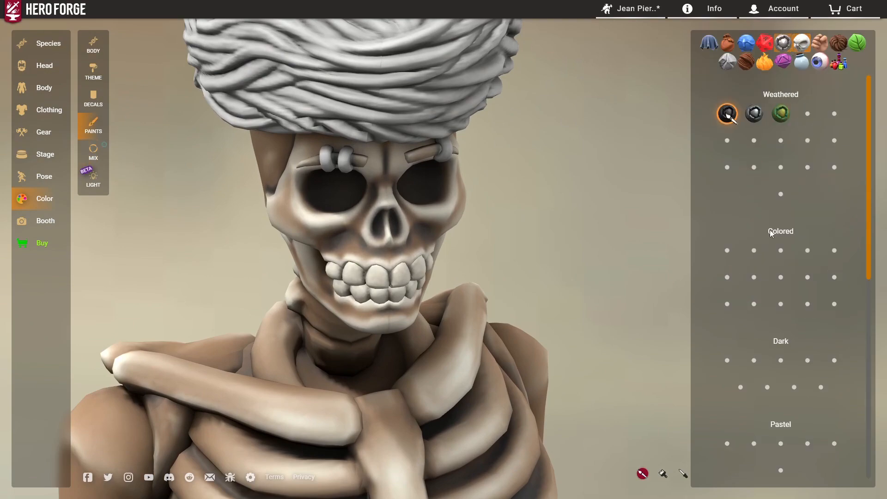
pyautogui.scroll(-4, 776, 246)
pyautogui.click(834, 346)
pyautogui.click(332, 161)
pyautogui.scroll(-8, 561, 151)
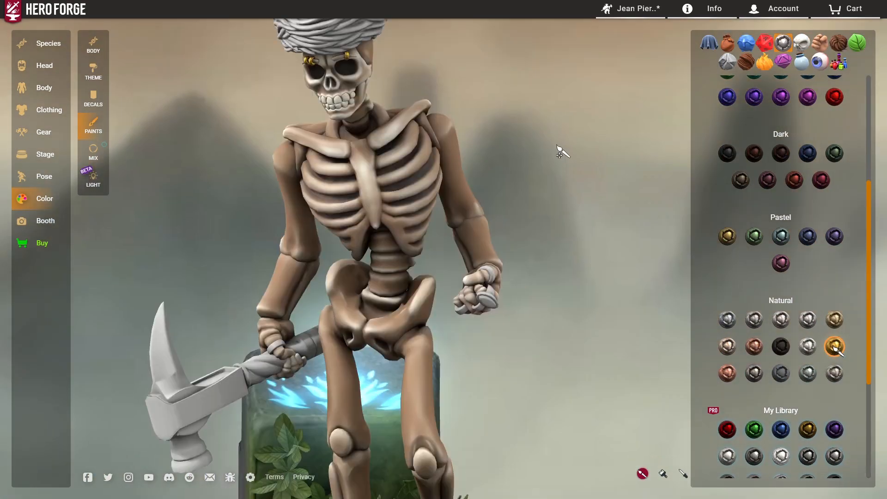
# Paint the rings on the skeleton's hands with the same gold metal used for the eyebrow piercings
pyautogui.click(497, 259)
pyautogui.click(500, 282)
pyautogui.click(484, 290)
pyautogui.moveTo(522, 287)
pyautogui.mouseDown()
pyautogui.moveTo(647, 286)
pyautogui.moveTo(522, 277)
pyautogui.mouseUp()
# Paint the oval face of the left-hand ring with a light blue gem from the Magic gems
pyautogui.click(783, 61)
pyautogui.scroll(5, 598, 259)
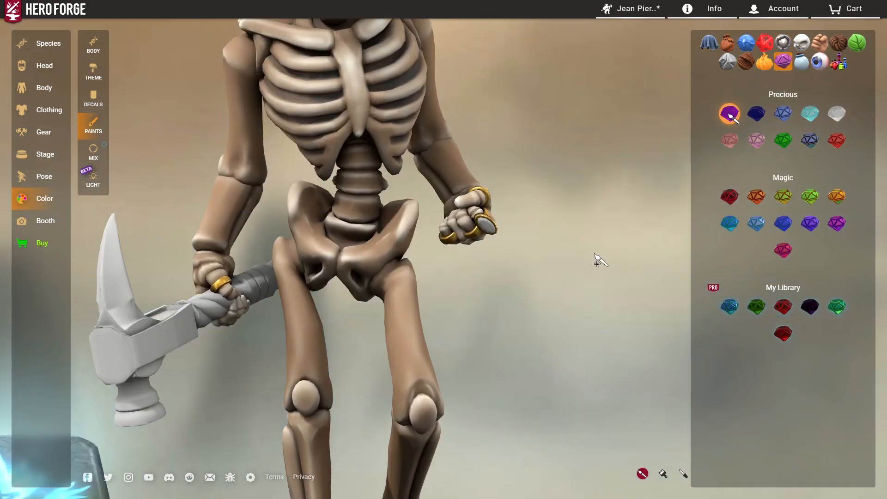
pyautogui.click(730, 224)
pyautogui.click(482, 219)
pyautogui.scroll(-5, 542, 173)
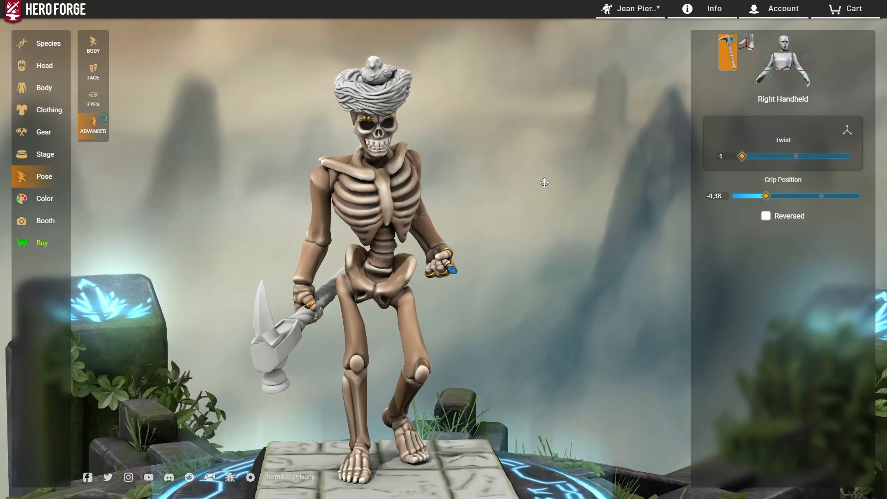
# Save the current skeleton model
pyautogui.moveTo(544, 183); pyautogui.dragTo(538, 173)
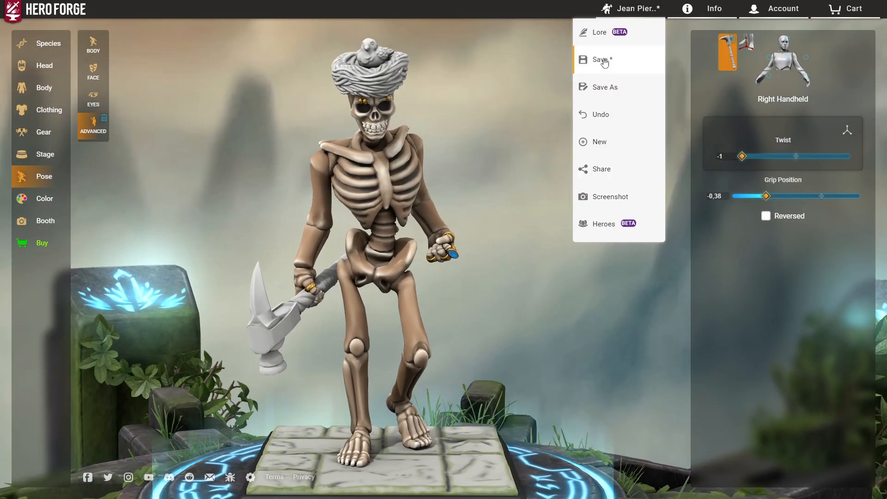
pyautogui.click(604, 62)
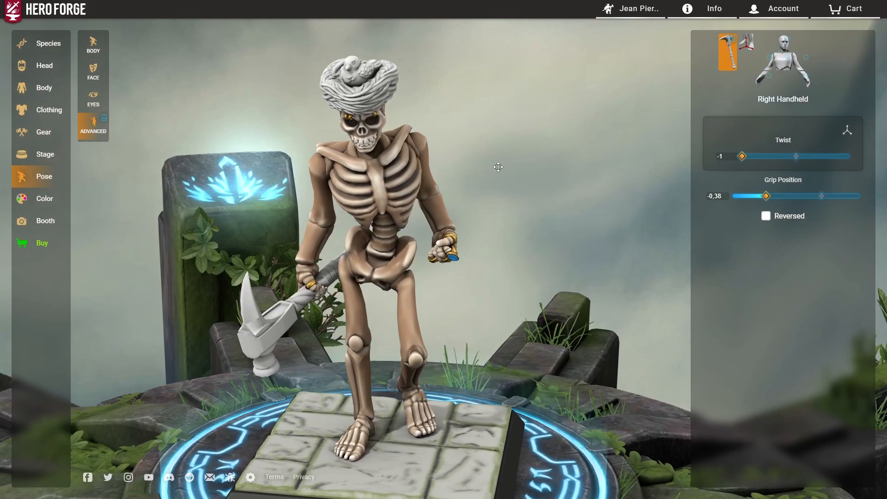
pyautogui.moveTo(499, 167)
pyautogui.mouseDown()
pyautogui.moveTo(545, 149)
pyautogui.moveTo(582, 149)
pyautogui.mouseUp()
pyautogui.click(34, 198)
pyautogui.moveTo(548, 183)
pyautogui.mouseDown()
pyautogui.moveTo(652, 173)
pyautogui.moveTo(568, 159)
pyautogui.moveTo(605, 161)
pyautogui.moveTo(538, 193)
pyautogui.moveTo(531, 174)
pyautogui.moveTo(545, 193)
pyautogui.moveTo(515, 172)
pyautogui.moveTo(529, 185)
pyautogui.moveTo(495, 180)
pyautogui.moveTo(542, 179)
pyautogui.moveTo(523, 183)
pyautogui.moveTo(536, 202)
pyautogui.moveTo(543, 171)
pyautogui.mouseUp()
pyautogui.click(382, 174)
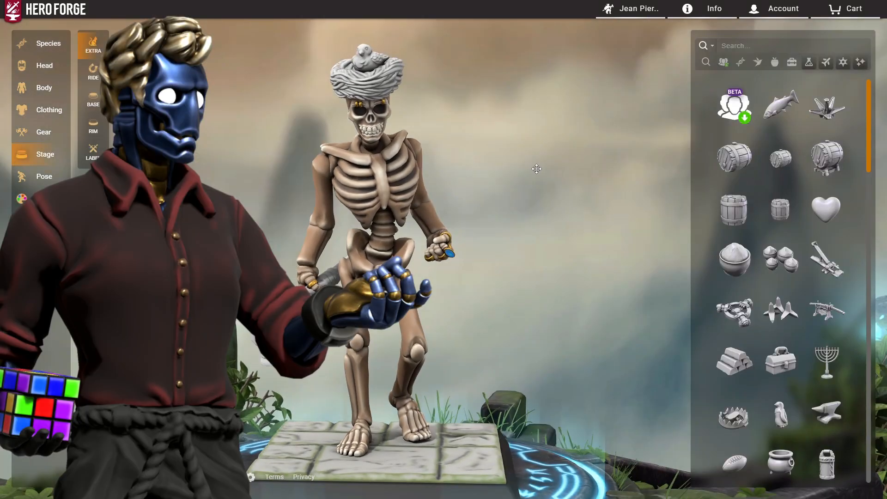
pyautogui.moveTo(508, 158); pyautogui.dragTo(516, 162)
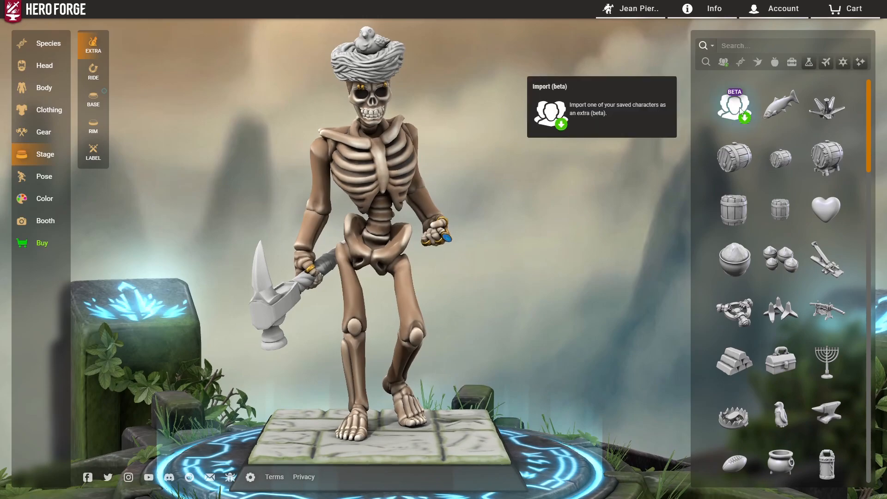
# Save the model again and import the saved skeleton from the Sub Models folder as a stage extra
pyautogui.click(739, 110)
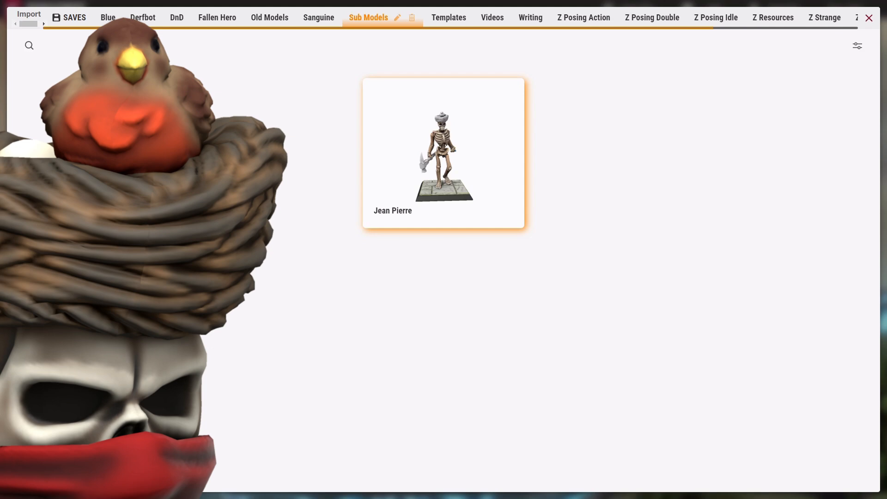
pyautogui.click(869, 20)
pyautogui.click(650, 17)
pyautogui.click(606, 63)
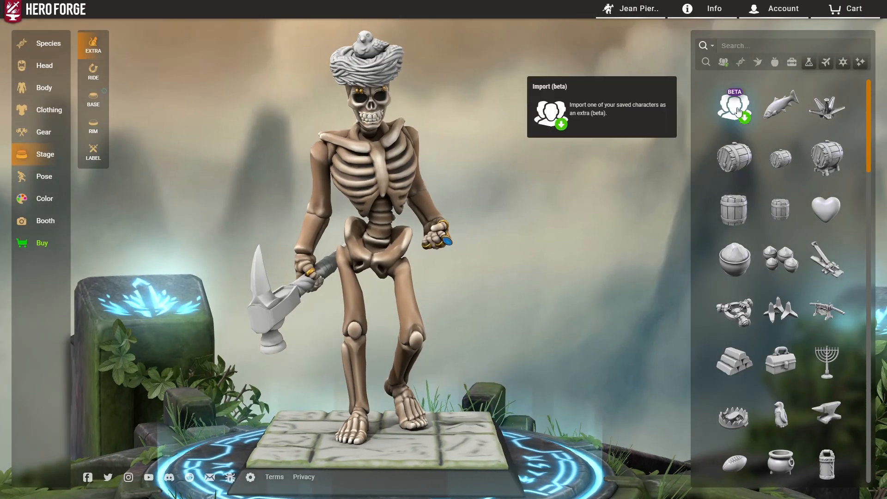
pyautogui.click(738, 111)
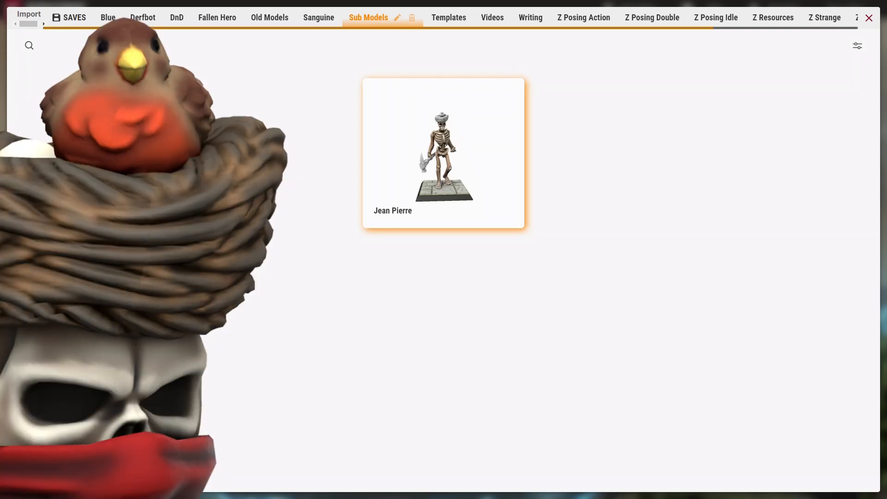
pyautogui.click(444, 153)
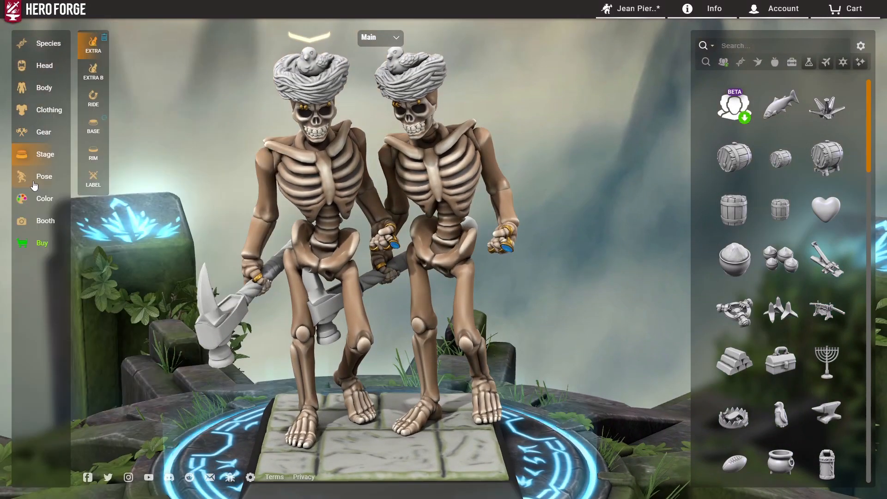
# Move the imported skeleton towards the original, setting its Twist to 0, Forwards to 0.06 and Sideways to 0.17
pyautogui.click(33, 183)
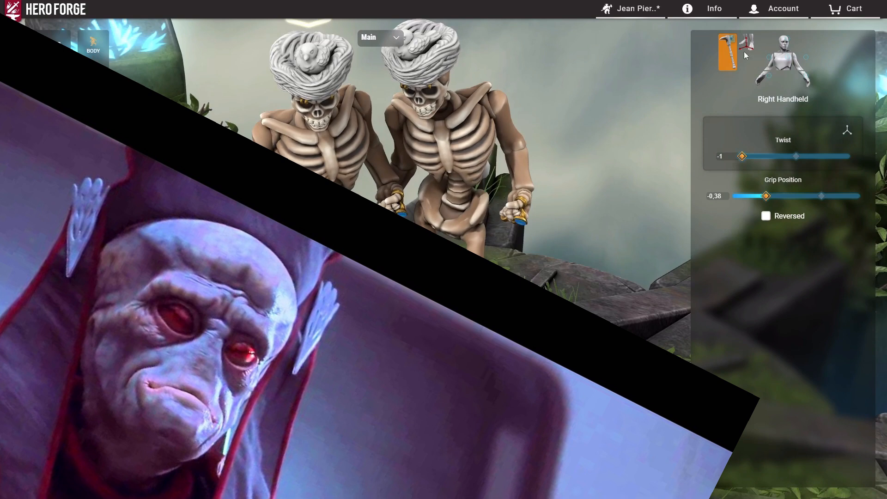
pyautogui.click(746, 45)
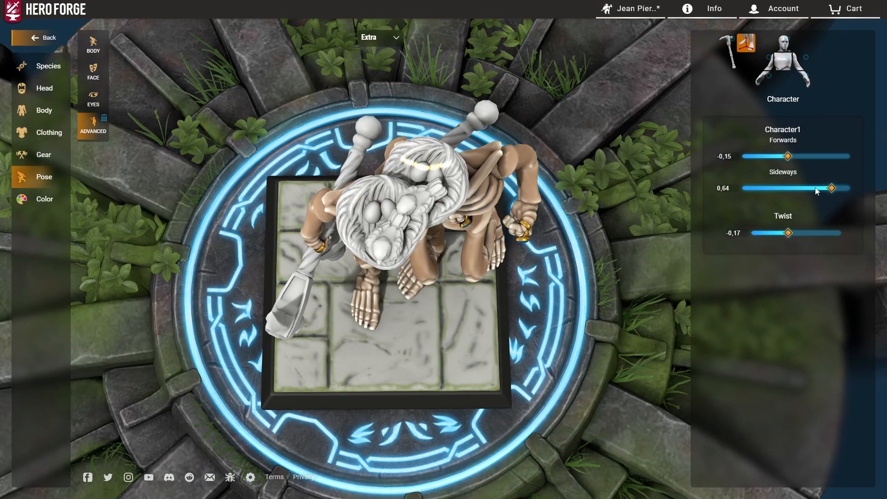
pyautogui.moveTo(789, 236); pyautogui.dragTo(817, 241)
pyautogui.moveTo(827, 191); pyautogui.dragTo(831, 189)
pyautogui.moveTo(788, 156); pyautogui.dragTo(803, 167)
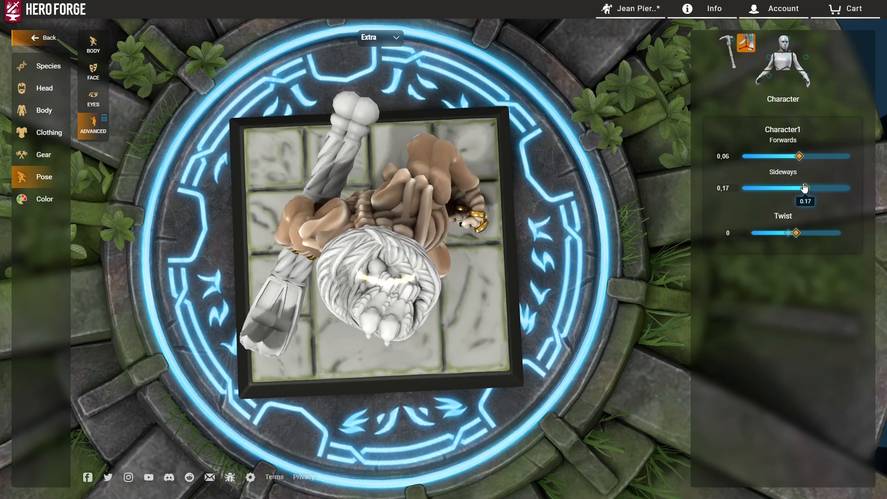
# Fine-tune the imported skeleton's Sideways and Forwards position so that it exactly overlaps the original skeleton
pyautogui.moveTo(545, 277); pyautogui.dragTo(566, 282)
pyautogui.scroll(5, 470, 182)
pyautogui.scroll(2, 566, 282)
pyautogui.moveTo(566, 283); pyautogui.dragTo(590, 242, button='right')
pyautogui.moveTo(801, 189); pyautogui.dragTo(801, 188)
pyautogui.moveTo(800, 156)
pyautogui.mouseDown()
pyautogui.moveTo(797, 149)
pyautogui.moveTo(797, 157)
pyautogui.mouseUp()
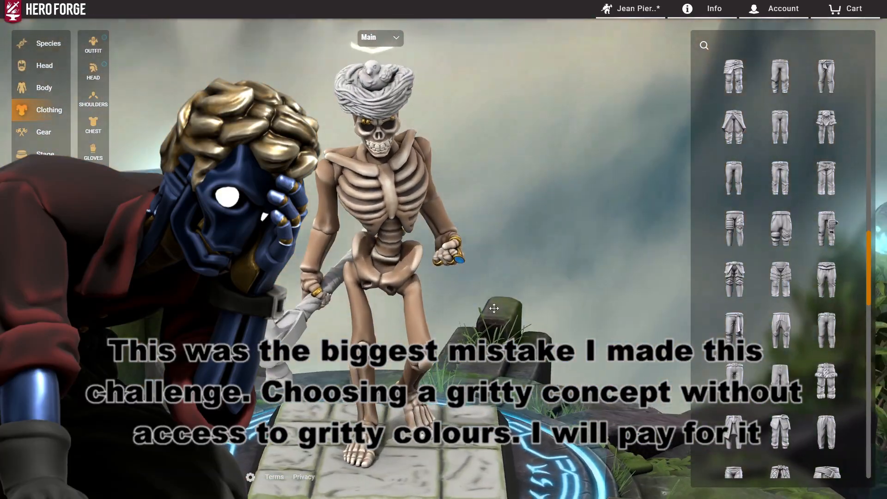
# Try the Tomb-Bound Knight Greaves on the main skeleton's legs
pyautogui.scroll(2, 494, 309)
pyautogui.scroll(5, 801, 310)
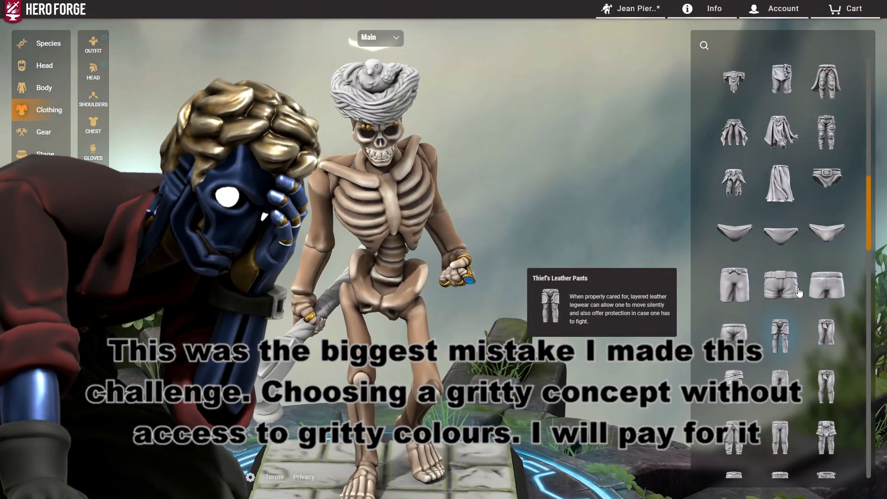
pyautogui.scroll(5, 768, 312)
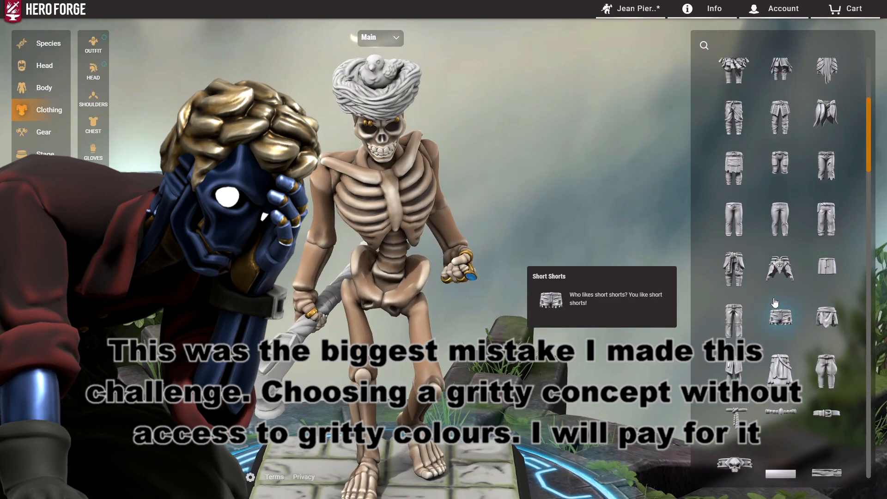
pyautogui.scroll(3, 768, 312)
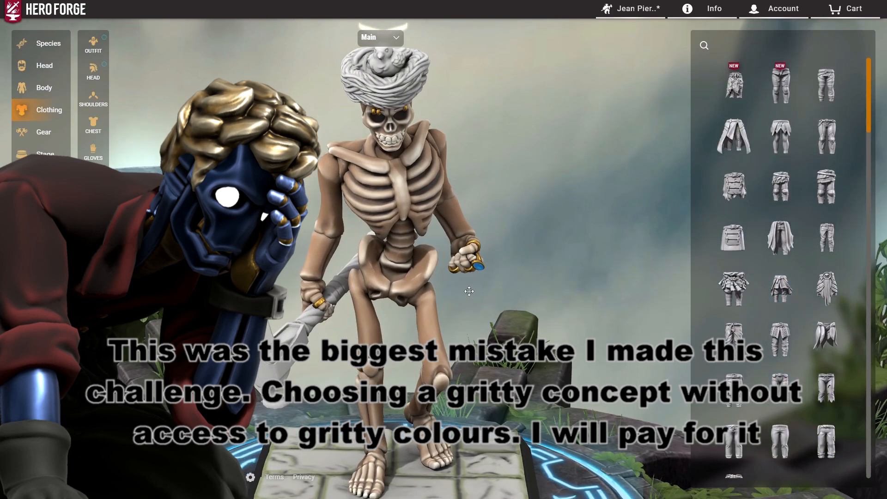
pyautogui.scroll(3, 504, 268)
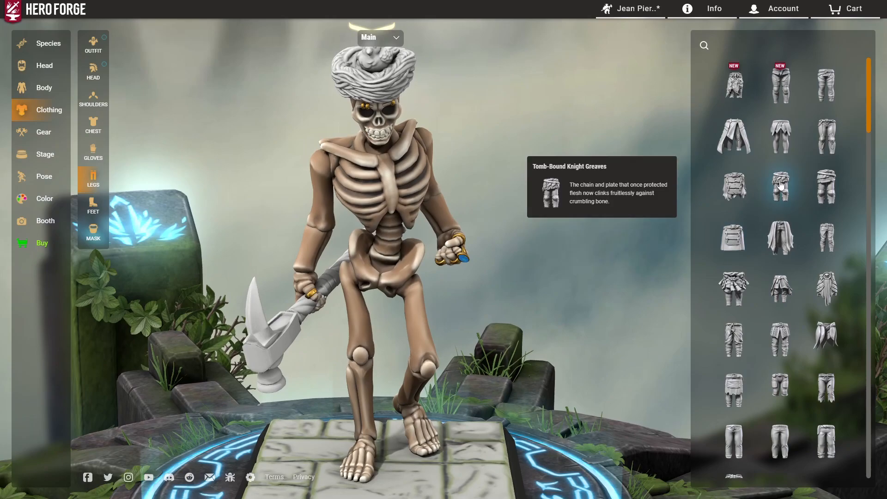
pyautogui.click(781, 186)
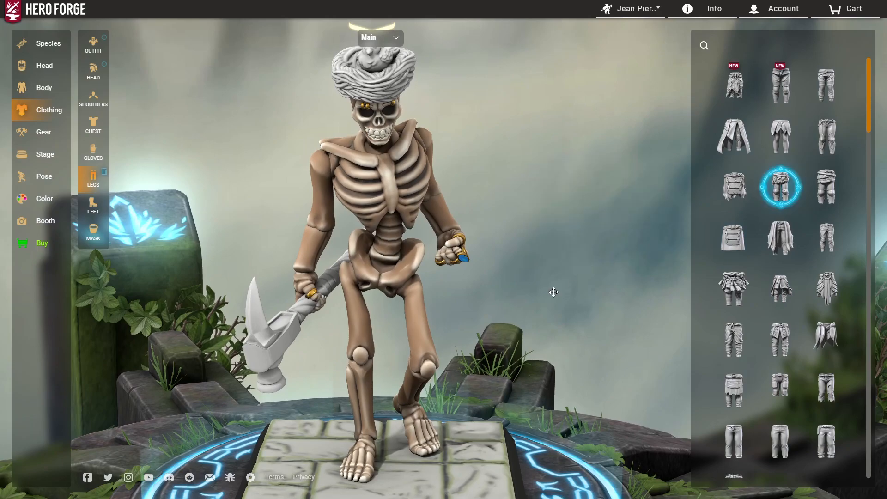
pyautogui.moveTo(519, 291); pyautogui.dragTo(569, 307)
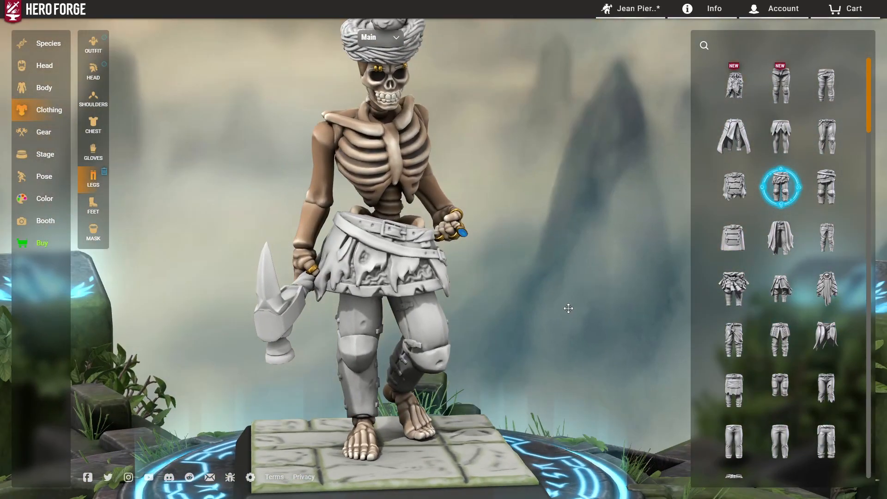
pyautogui.click(781, 186)
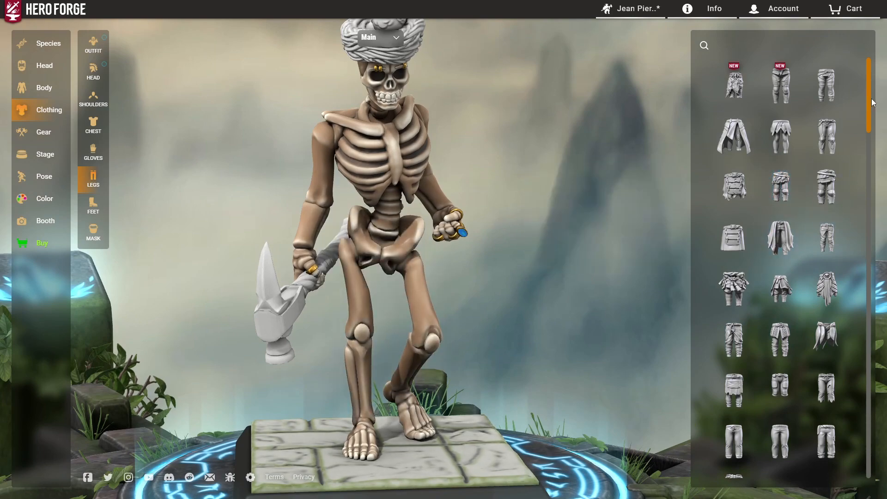
# Dress the main skeleton's legs in the trousers with a belted, split scale-patterned skirt
pyautogui.scroll(-20, 869, 105)
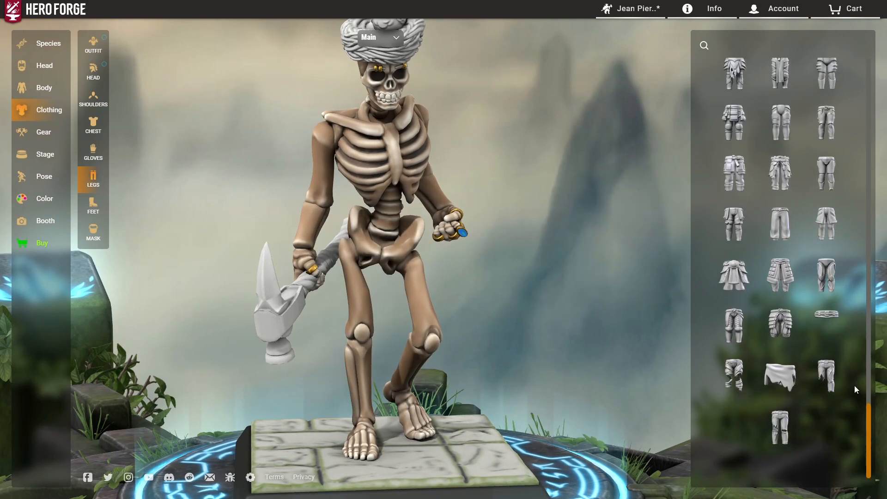
pyautogui.scroll(10, 856, 390)
pyautogui.scroll(10, 855, 231)
pyautogui.click(781, 288)
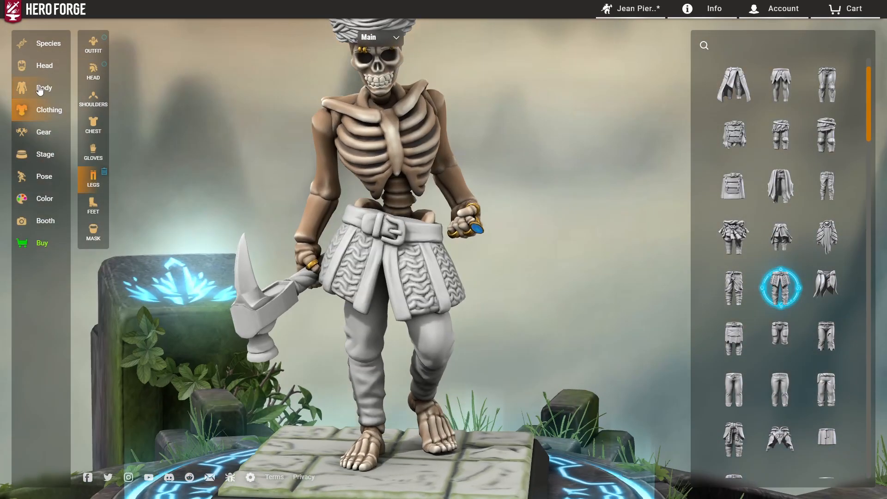
# Look through the main skeleton's body measurements and check how the belted skirt and trousers fit
pyautogui.click(41, 89)
pyautogui.scroll(-3, 823, 359)
pyautogui.scroll(2, 812, 291)
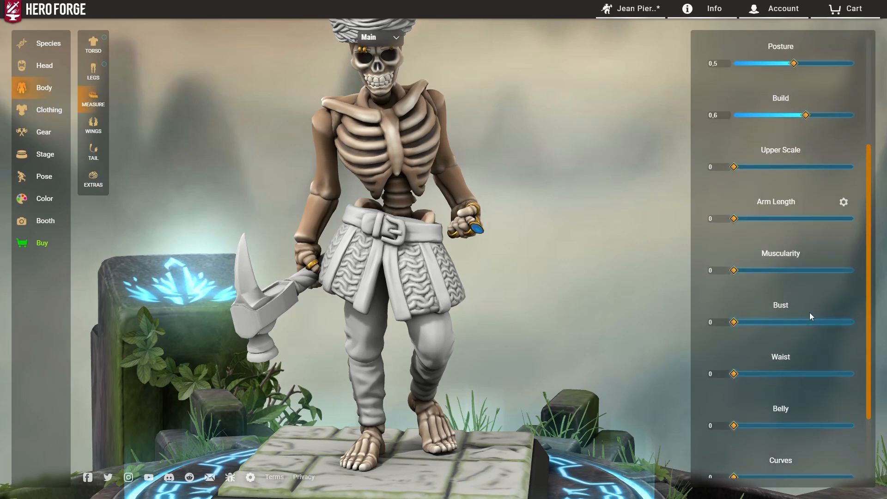
pyautogui.scroll(1, 810, 315)
pyautogui.moveTo(636, 268); pyautogui.dragTo(556, 251)
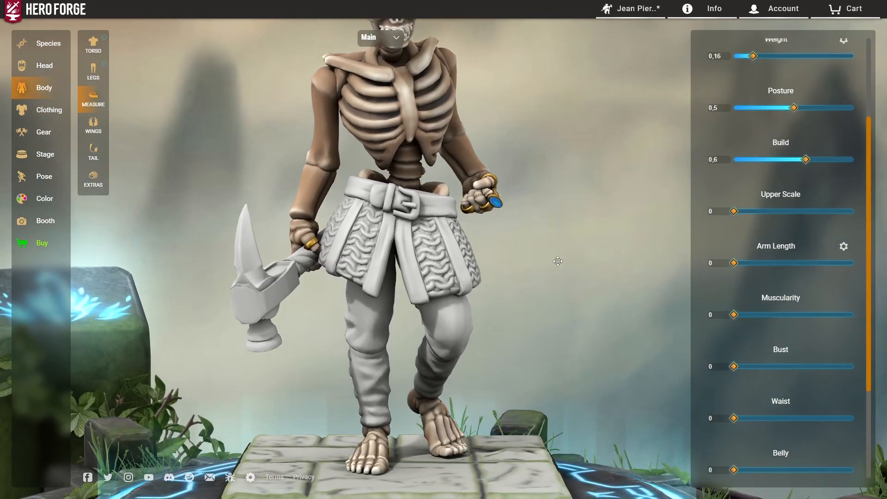
pyautogui.scroll(-2, 555, 273)
pyautogui.moveTo(435, 259); pyautogui.dragTo(436, 40)
pyautogui.moveTo(465, 204); pyautogui.dragTo(401, 208)
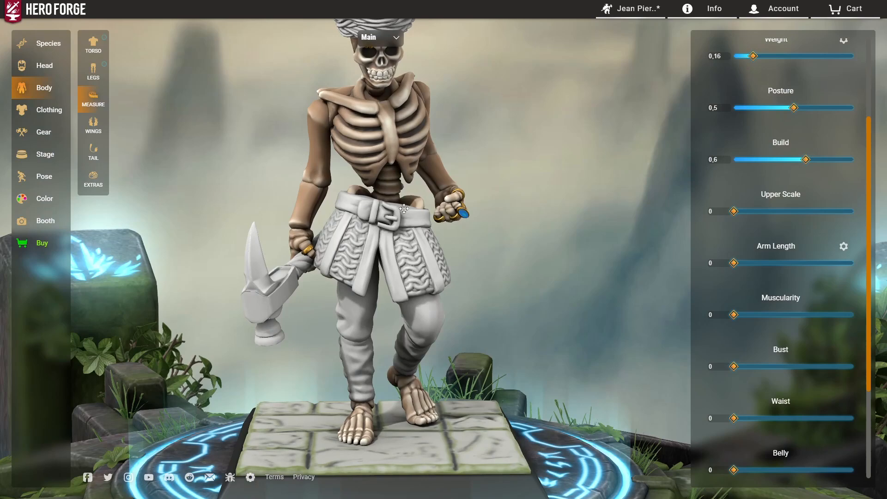
pyautogui.moveTo(442, 287); pyautogui.dragTo(441, 273, button='right')
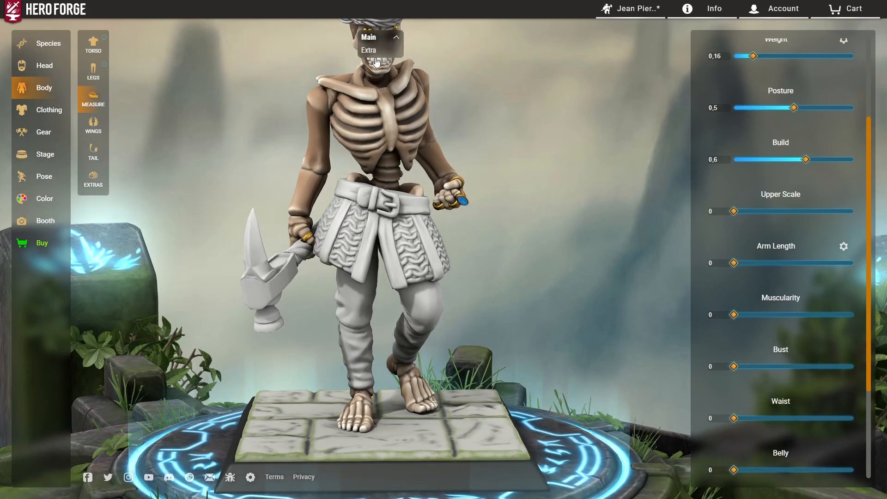
# Switch to the Extra skeleton, give it the Lionhearted Armor Greaves and check the layered legs from several sides
pyautogui.click(382, 49)
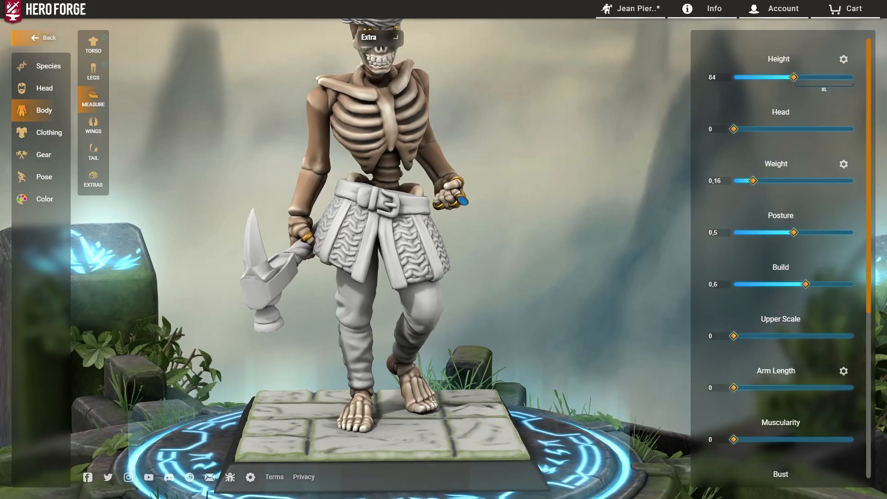
pyautogui.click(55, 138)
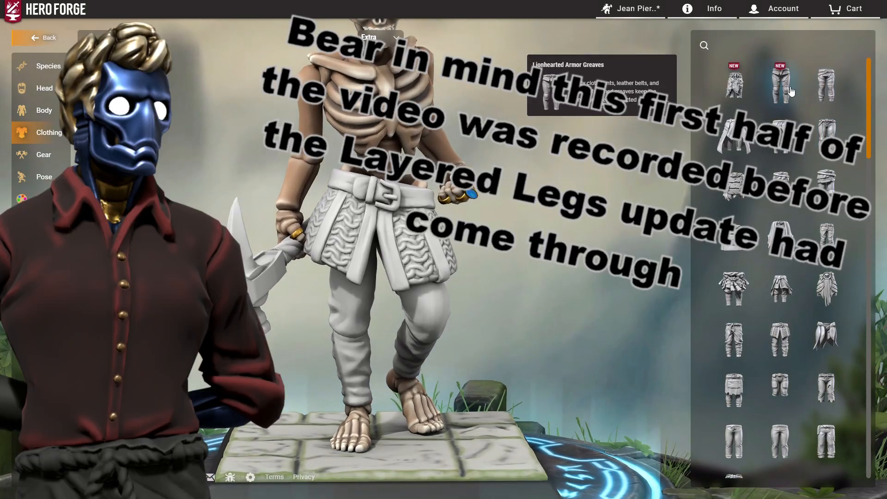
pyautogui.click(791, 91)
pyautogui.scroll(2, 369, 239)
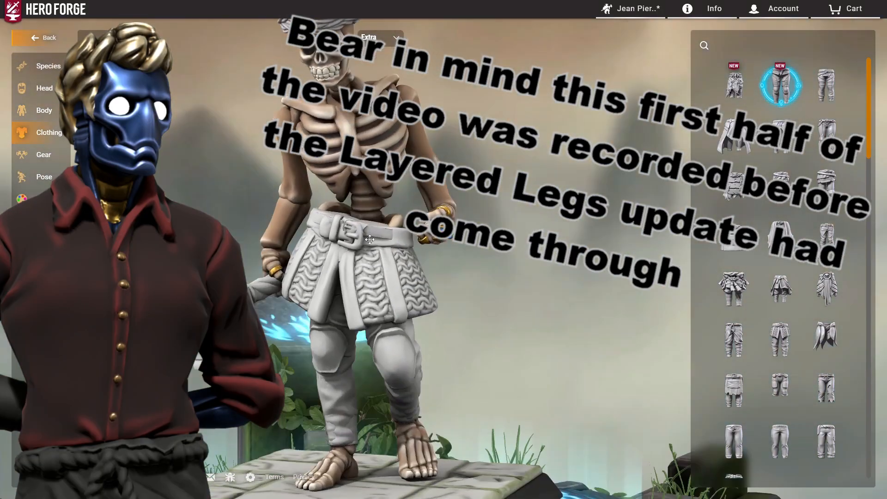
pyautogui.moveTo(370, 239); pyautogui.dragTo(614, 307)
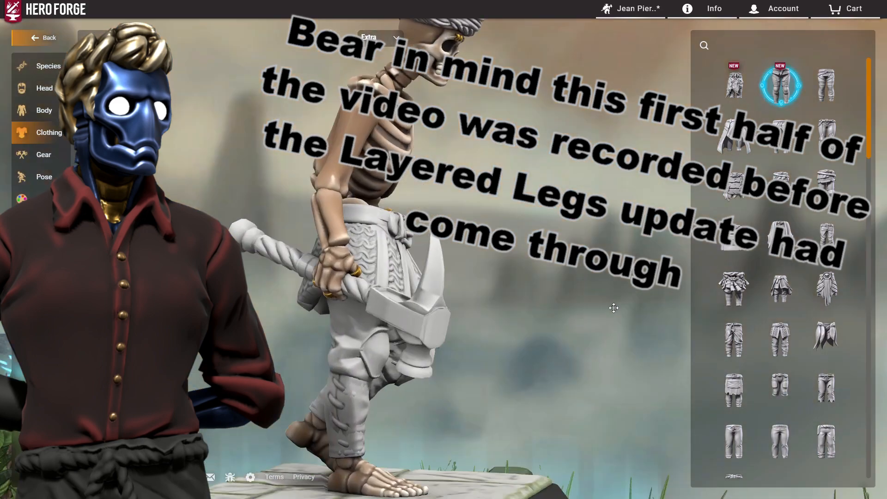
pyautogui.moveTo(614, 308); pyautogui.dragTo(442, 377)
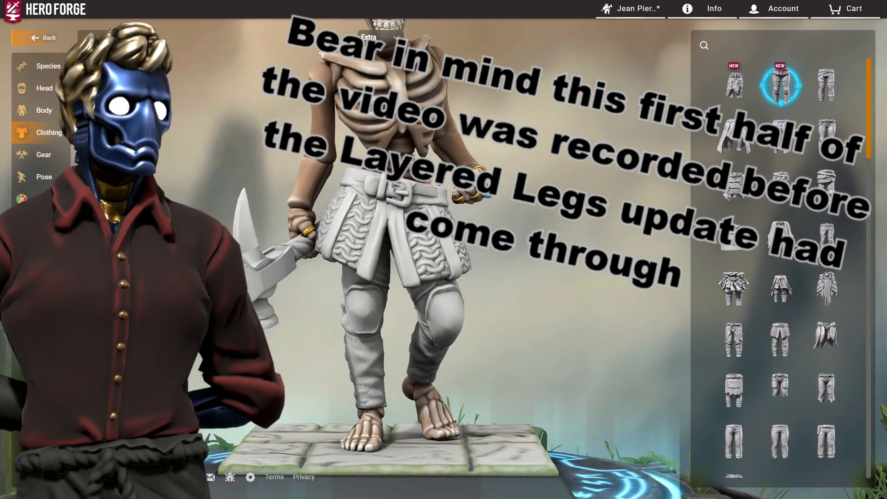
# Try other legwear on the Extra skeleton, including the Tomb-Bound Knight Greaves
pyautogui.click(721, 336)
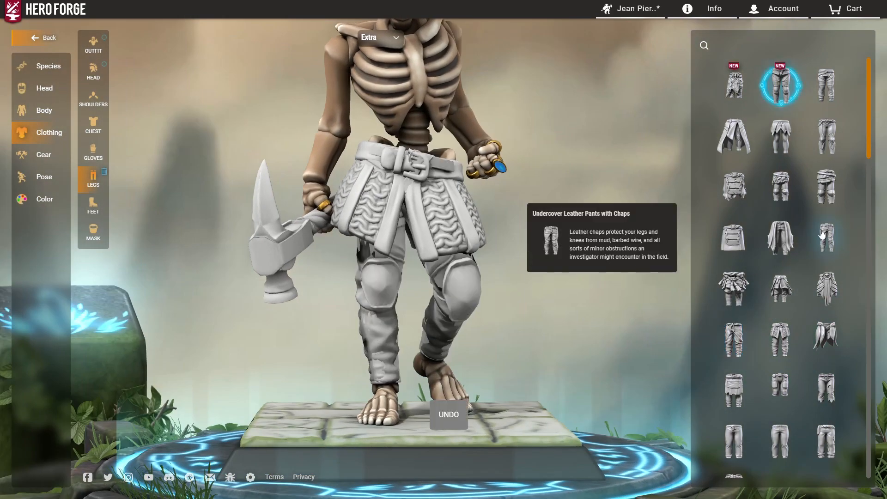
pyautogui.scroll(-1, 802, 260)
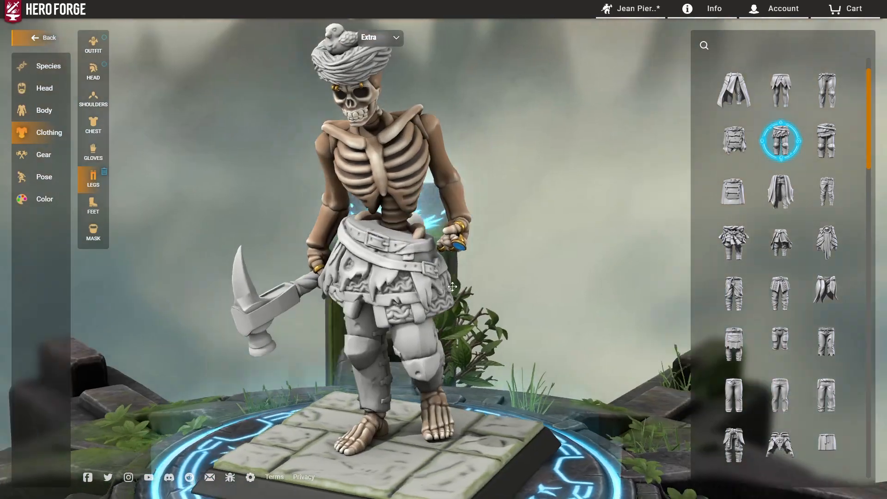
pyautogui.moveTo(452, 286); pyautogui.dragTo(490, 283)
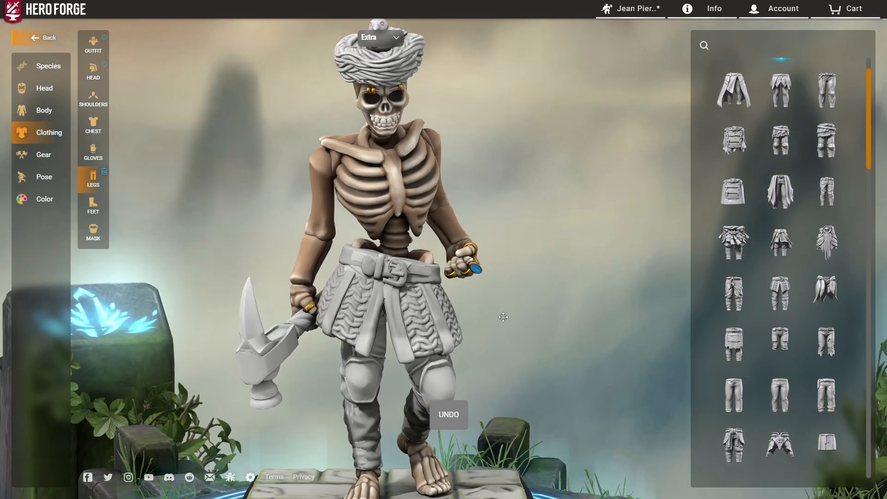
# Dress the Extra skeleton in patched trousers with rounded knees and check their fit beneath the belted skirt
pyautogui.moveTo(502, 314); pyautogui.dragTo(515, 220)
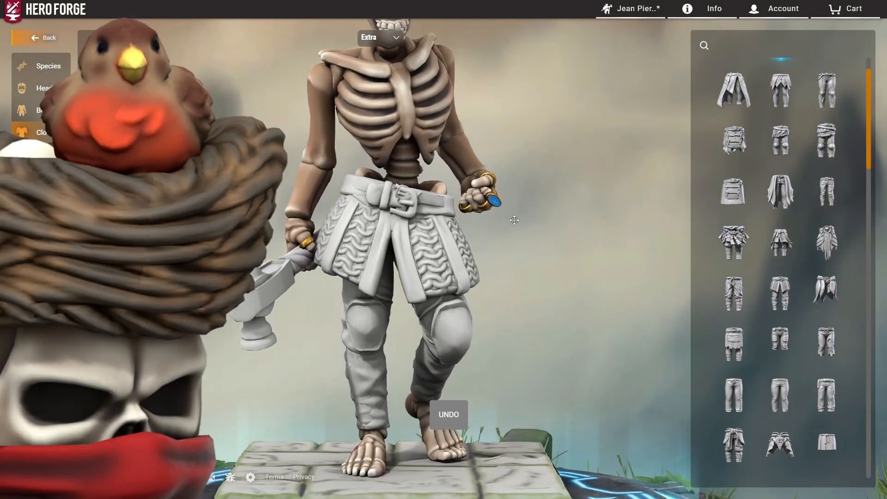
pyautogui.scroll(1, 794, 286)
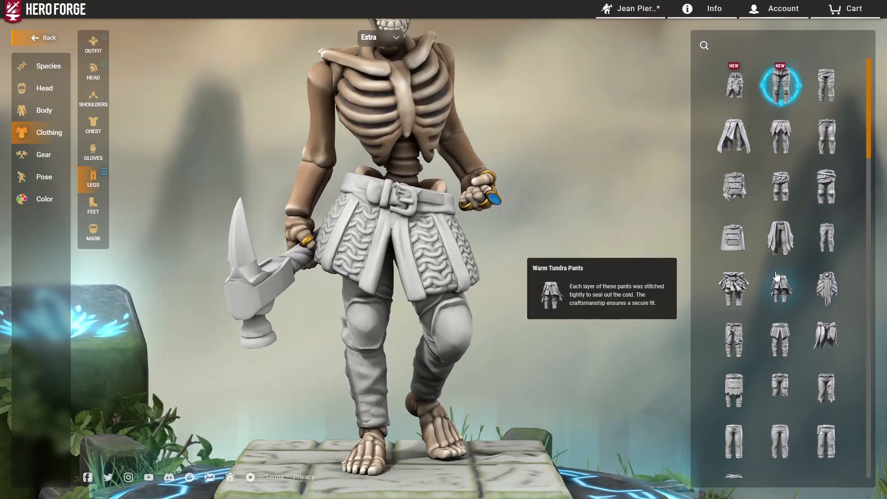
pyautogui.scroll(-3, 814, 255)
pyautogui.scroll(-1, 828, 331)
pyautogui.click(827, 335)
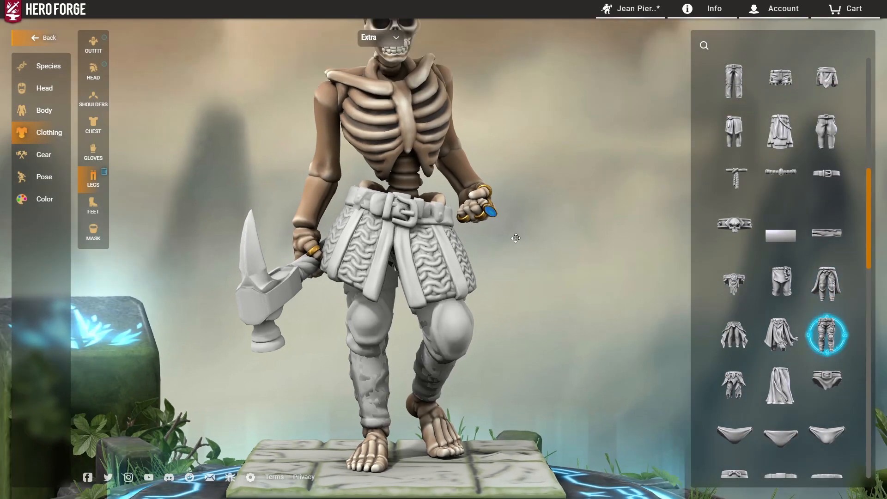
pyautogui.moveTo(516, 238); pyautogui.dragTo(271, 242)
pyautogui.scroll(-3, 491, 259)
pyautogui.moveTo(491, 259)
pyautogui.mouseDown()
pyautogui.moveTo(446, 361)
pyautogui.moveTo(504, 378)
pyautogui.moveTo(458, 402)
pyautogui.moveTo(525, 253)
pyautogui.moveTo(503, 251)
pyautogui.mouseUp()
# Browse footwear for the main skeleton and try on plain boots with wide cuffs
pyautogui.click(94, 206)
pyautogui.moveTo(868, 72); pyautogui.dragTo(863, 466)
pyautogui.scroll(3, 494, 305)
pyautogui.moveTo(491, 314); pyautogui.dragTo(497, 284)
pyautogui.scroll(2, 491, 315)
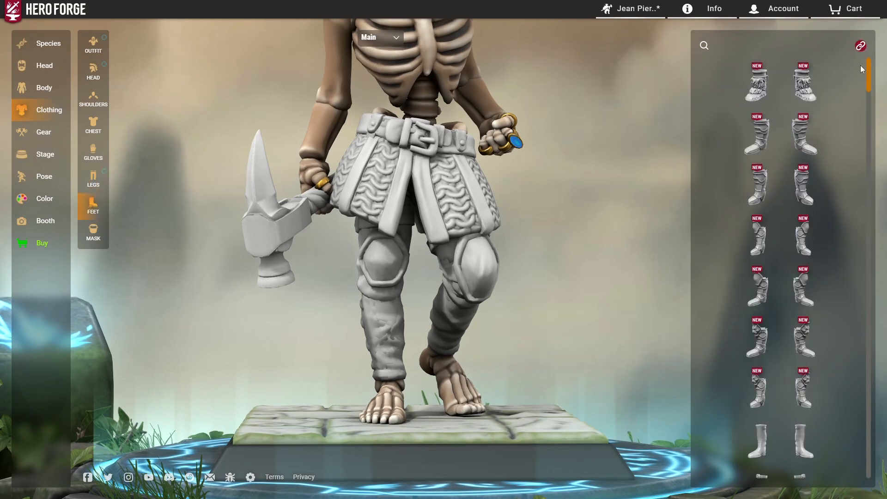
pyautogui.moveTo(866, 166); pyautogui.dragTo(869, 308)
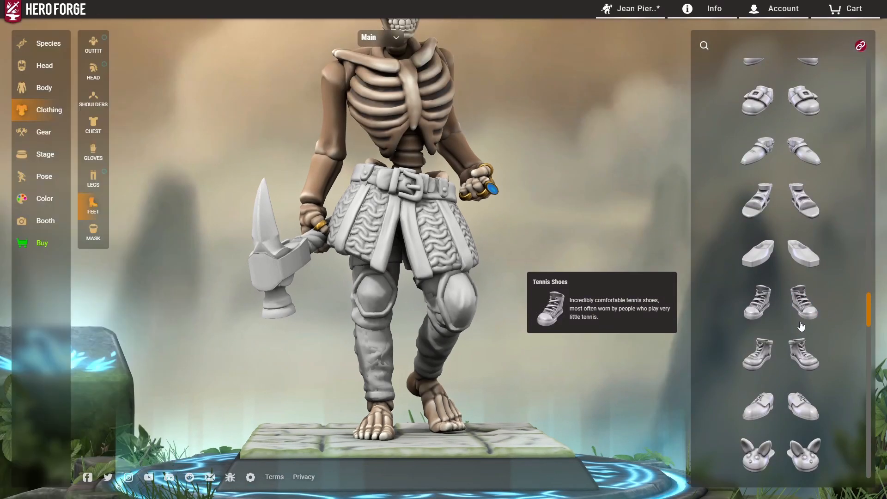
pyautogui.scroll(-5, 795, 318)
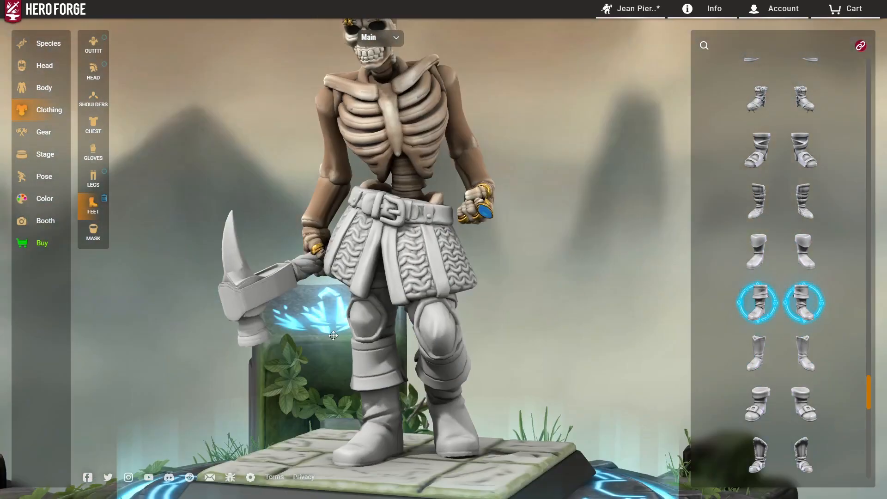
# Give the main skeleton tall boots with overlapping armour plates on the shins
pyautogui.scroll(8, 802, 311)
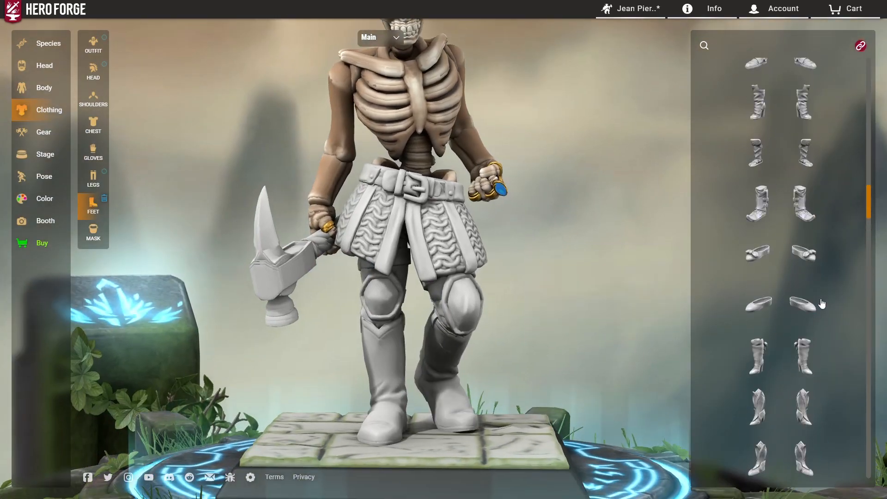
pyautogui.click(764, 288)
pyautogui.scroll(5, 781, 268)
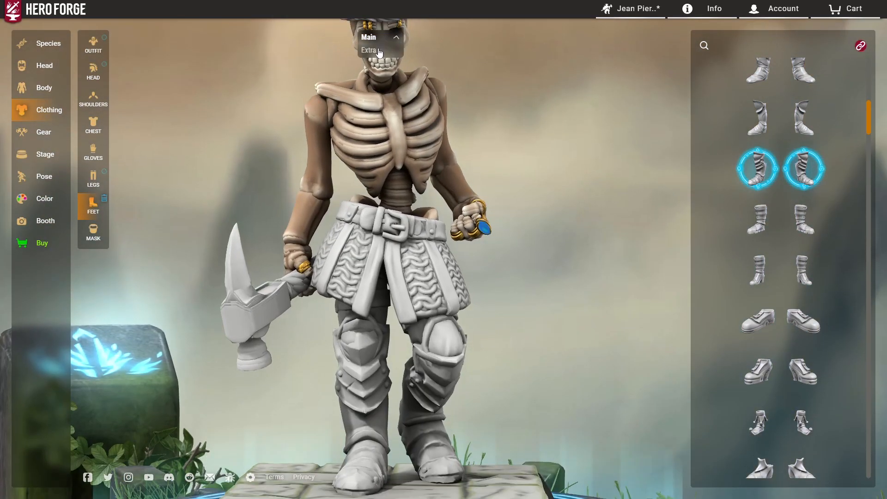
# Switch to the Extra skeleton, look through its footwear and examine the plated boots and upper body from several angles
pyautogui.click(379, 51)
pyautogui.scroll(-5, 756, 425)
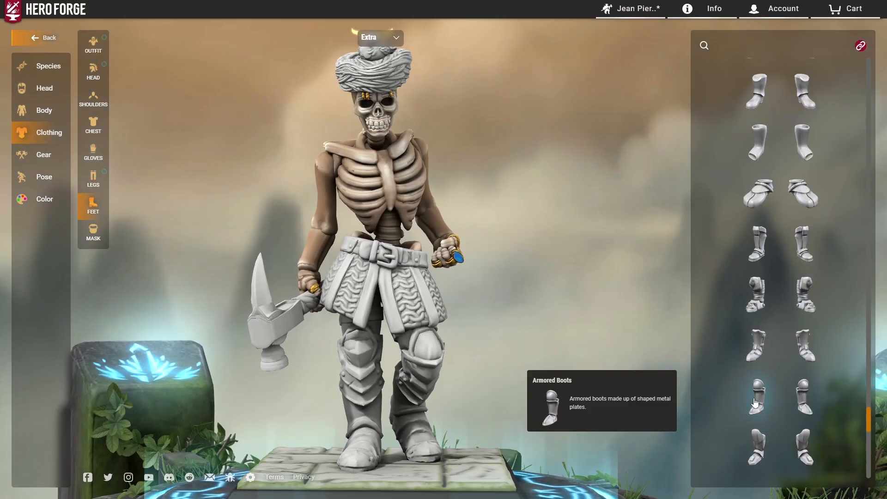
pyautogui.scroll(3, 495, 303)
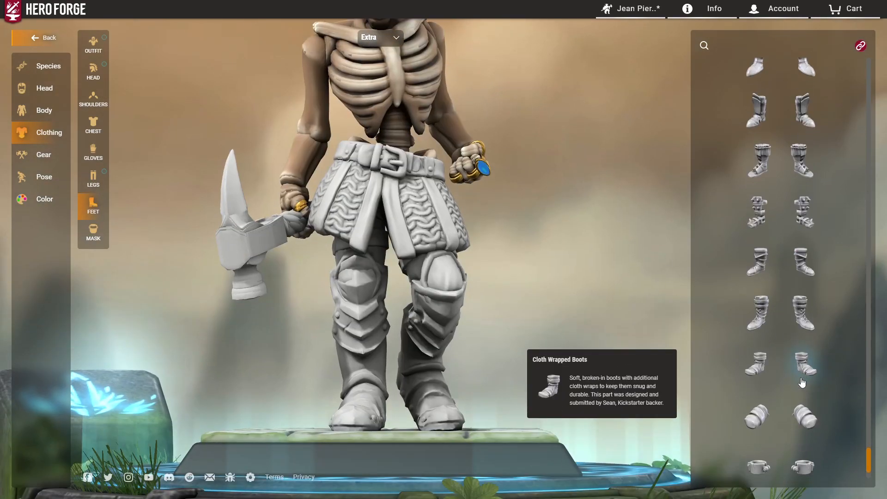
pyautogui.scroll(-2, 803, 382)
pyautogui.scroll(4, 428, 272)
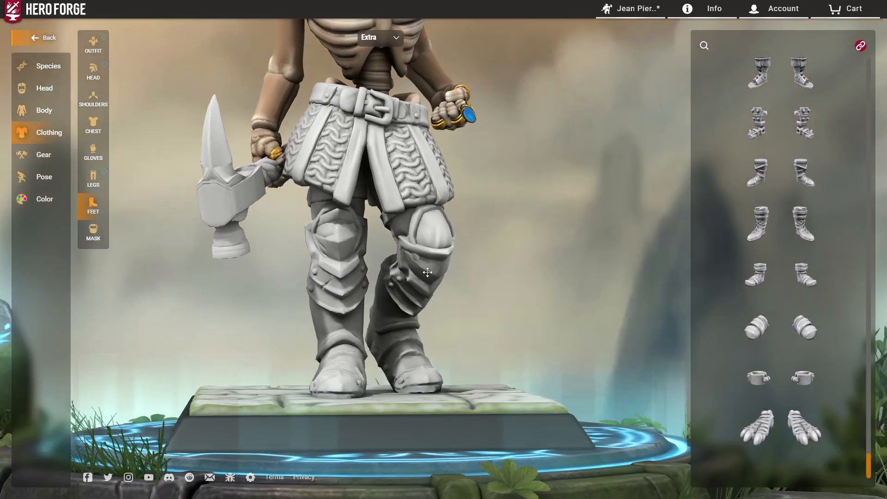
pyautogui.moveTo(427, 272); pyautogui.dragTo(469, 242)
pyautogui.moveTo(470, 242); pyautogui.dragTo(458, 311, button='right')
pyautogui.scroll(3, 407, 266)
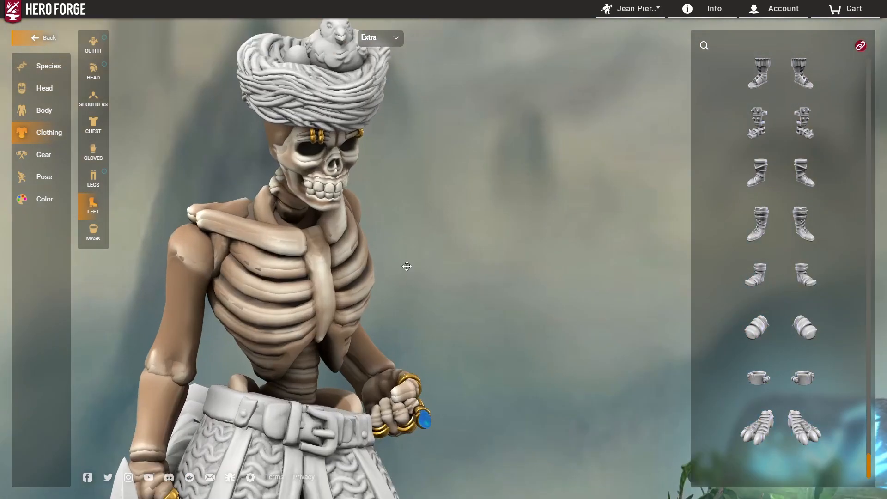
pyautogui.moveTo(406, 266); pyautogui.dragTo(482, 363, button='right')
pyautogui.scroll(3, 481, 362)
pyautogui.moveTo(481, 363); pyautogui.dragTo(428, 362)
pyautogui.scroll(-5, 482, 362)
pyautogui.moveTo(482, 362); pyautogui.dragTo(499, 377)
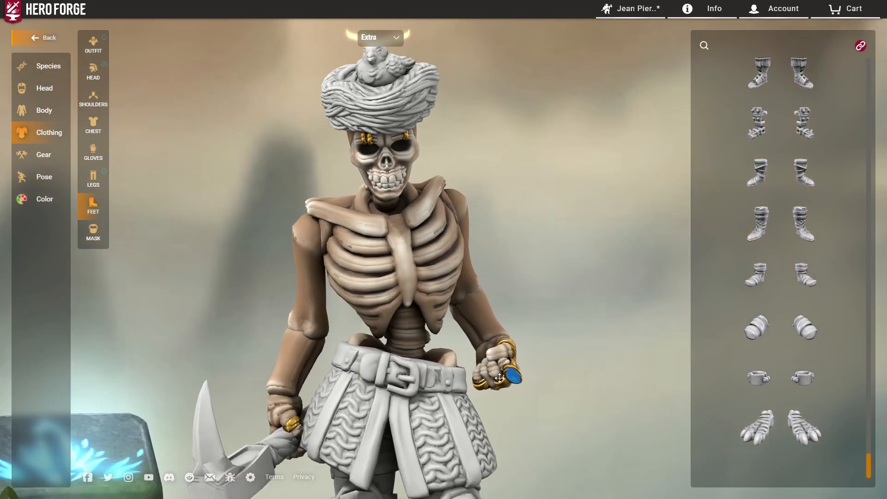
# Put the rounded, segmented foot armour on the Extra skeleton and check how it overlaps the plated boots
pyautogui.scroll(-3, 499, 378)
pyautogui.moveTo(500, 378); pyautogui.dragTo(485, 264, button='right')
pyautogui.moveTo(486, 263); pyautogui.dragTo(385, 294)
pyautogui.scroll(3, 488, 334)
pyautogui.scroll(-3, 455, 305)
pyautogui.scroll(3, 385, 294)
pyautogui.scroll(-3, 373, 327)
pyautogui.moveTo(373, 327); pyautogui.dragTo(539, 327)
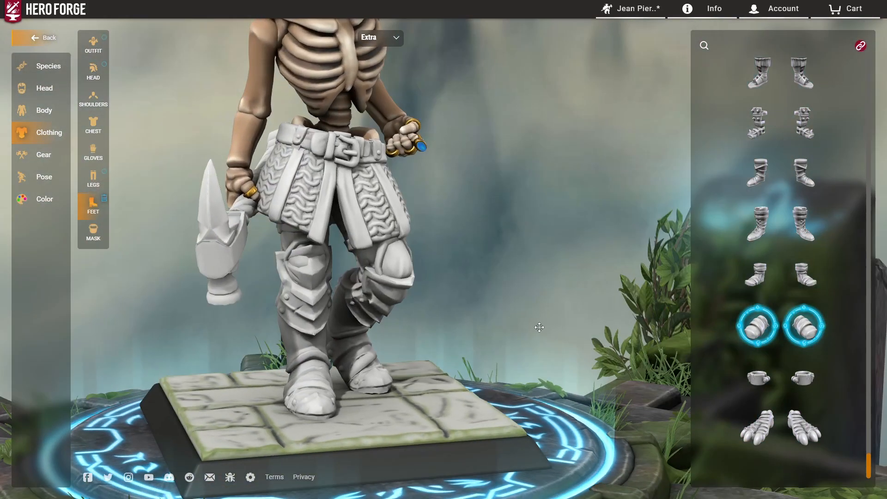
pyautogui.scroll(-3, 445, 309)
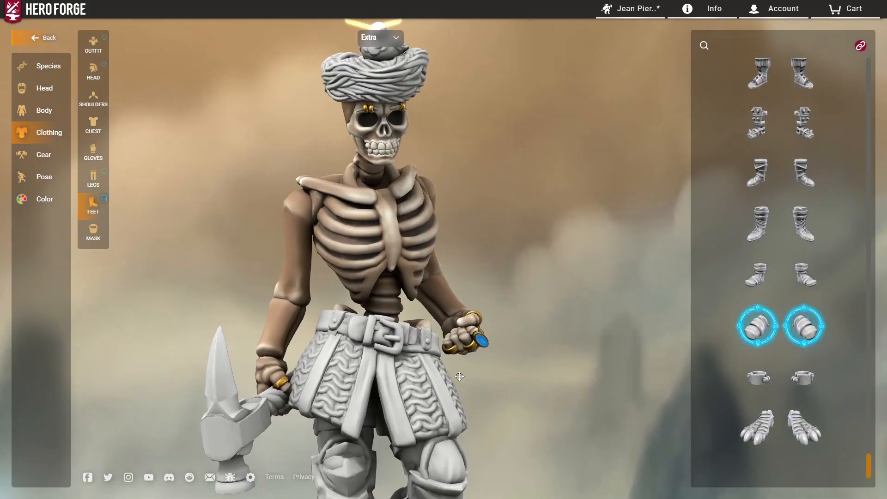
pyautogui.scroll(2, 443, 333)
pyautogui.scroll(-2, 443, 274)
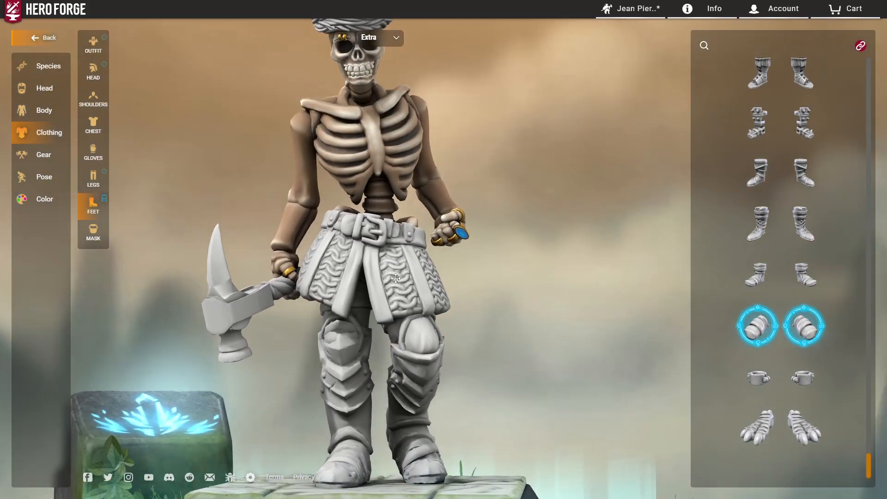
pyautogui.moveTo(396, 279); pyautogui.dragTo(402, 68)
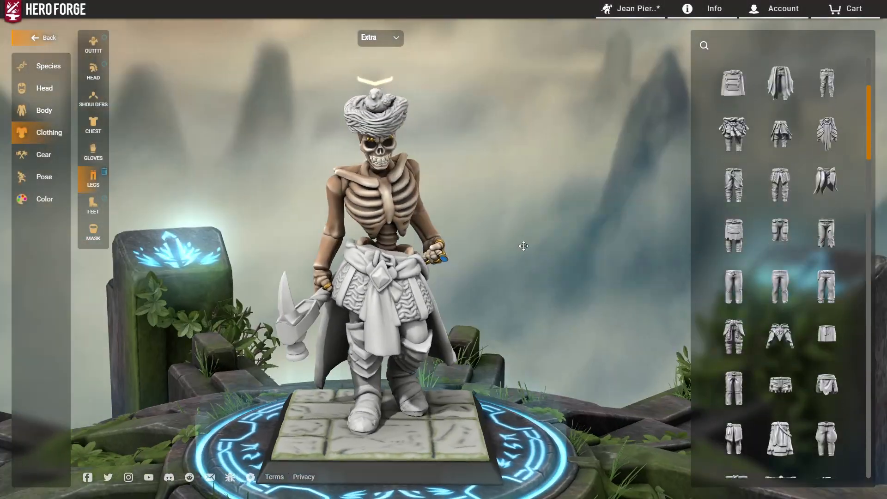
# Try a strapped hide skirt and a caped waist sash with a diamond-shaped ornament on the Extra skeleton
pyautogui.scroll(2, 509, 248)
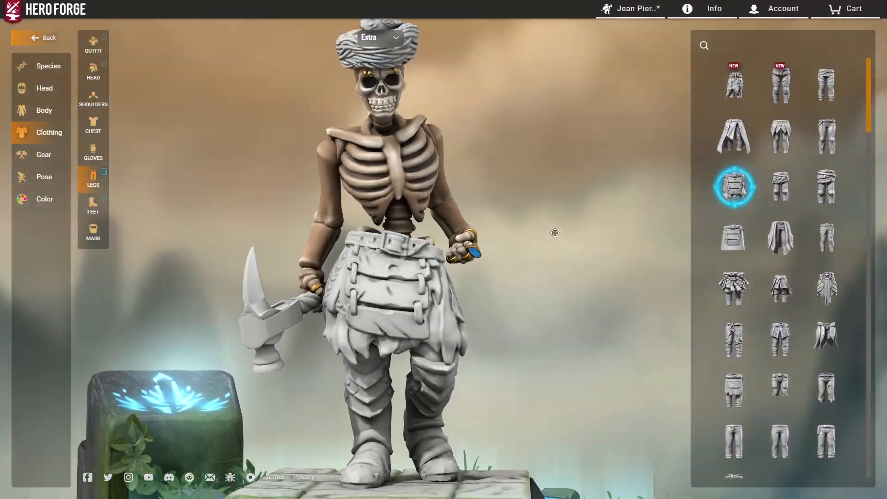
pyautogui.moveTo(266, 217); pyautogui.dragTo(302, 247)
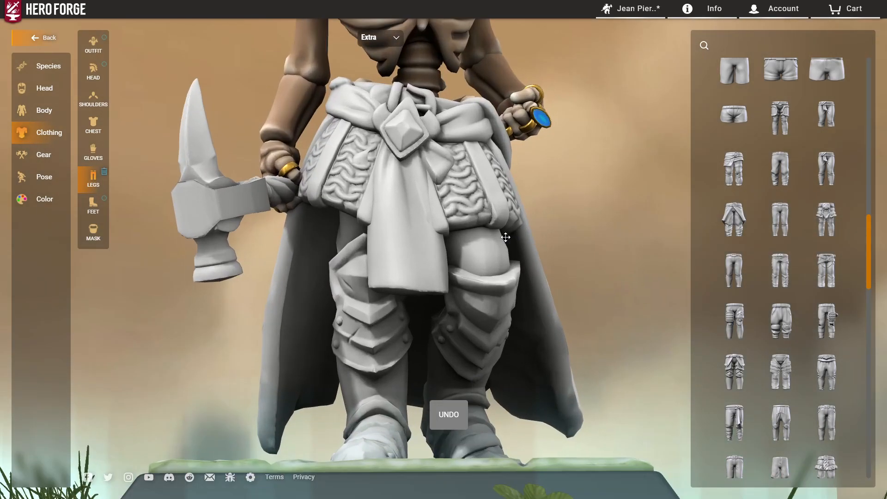
pyautogui.moveTo(506, 237); pyautogui.dragTo(477, 252)
pyautogui.moveTo(392, 224); pyautogui.dragTo(444, 189)
pyautogui.moveTo(523, 221); pyautogui.dragTo(677, 267)
# Try wide-belted legwear on the Extra skeleton and inspect how it layers with the scale-patterned skirt
pyautogui.scroll(-3, 370, 273)
pyautogui.moveTo(393, 266); pyautogui.dragTo(369, 235)
pyautogui.scroll(-2, 523, 244)
pyautogui.moveTo(422, 274); pyautogui.dragTo(350, 341)
pyautogui.scroll(3, 343, 291)
pyautogui.scroll(-5, 551, 333)
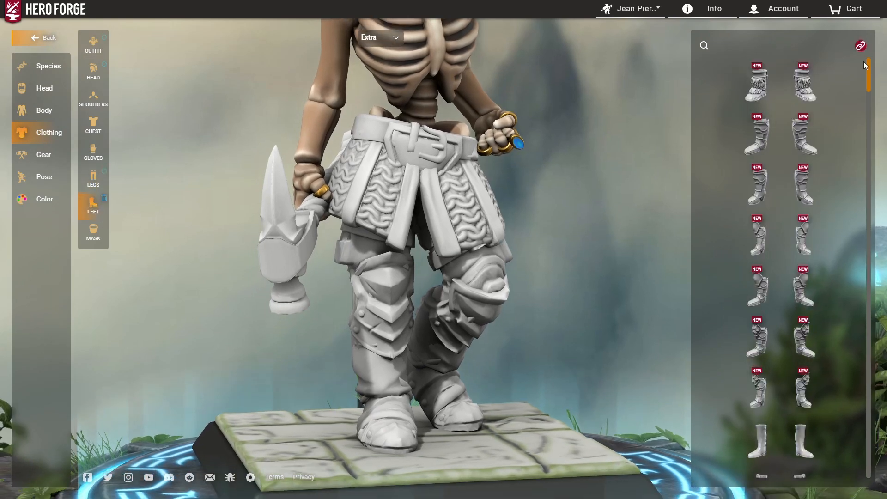
# Give the Extra skeleton tall, pointed plate boots and trousers with straps around one thigh
pyautogui.scroll(-1, 869, 76)
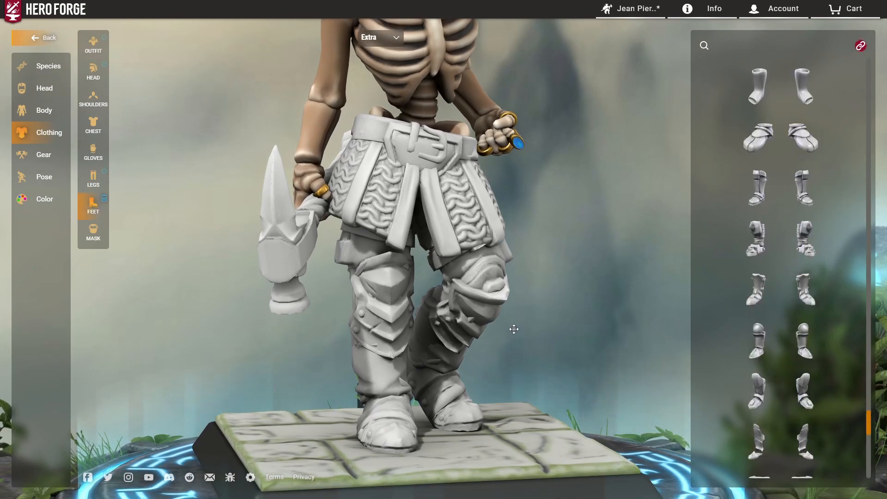
pyautogui.scroll(-3, 755, 305)
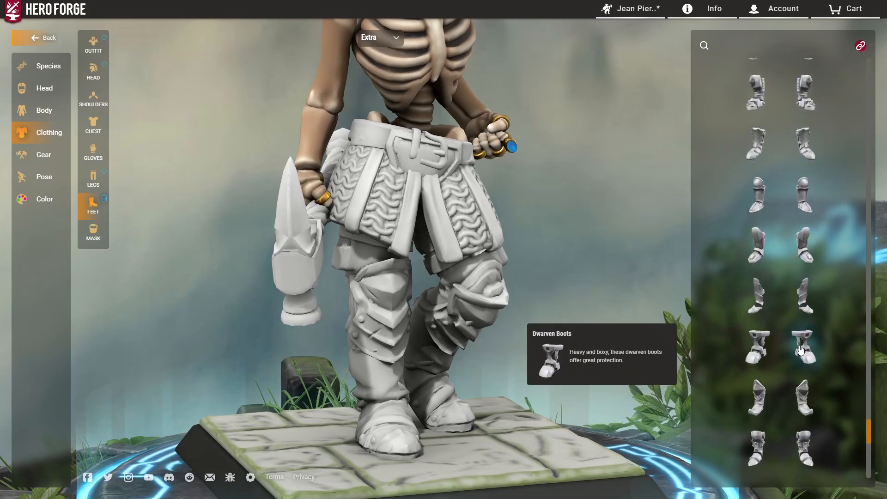
pyautogui.click(754, 292)
pyautogui.moveTo(477, 263); pyautogui.dragTo(302, 251)
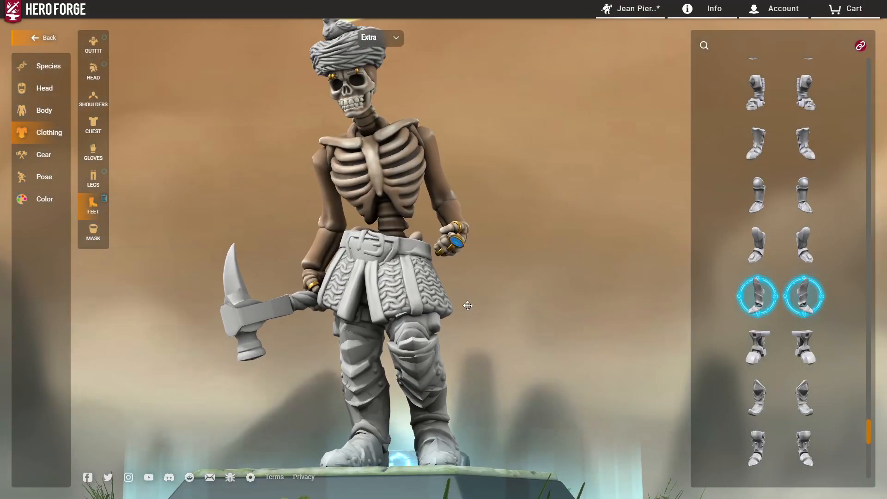
pyautogui.moveTo(469, 301); pyautogui.dragTo(532, 309)
pyautogui.scroll(3, 532, 310)
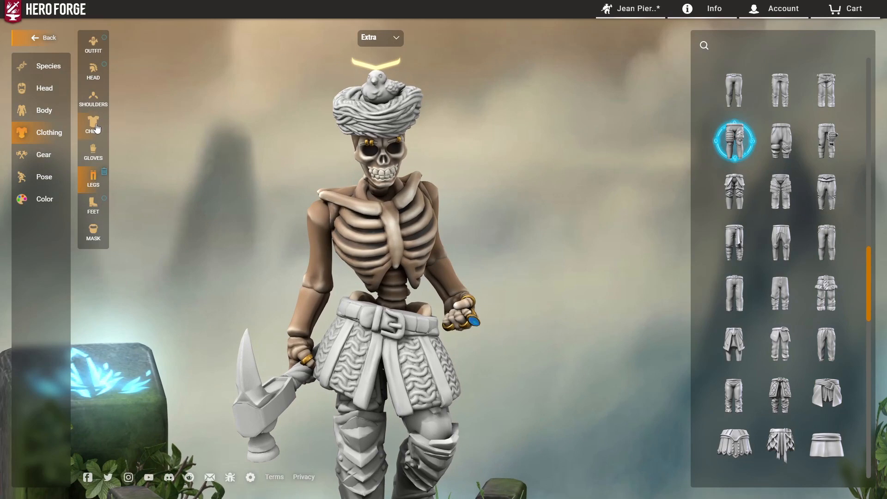
# Dress the main skeleton's chest in the Blackguard Chest Piece as the over layer
pyautogui.click(94, 125)
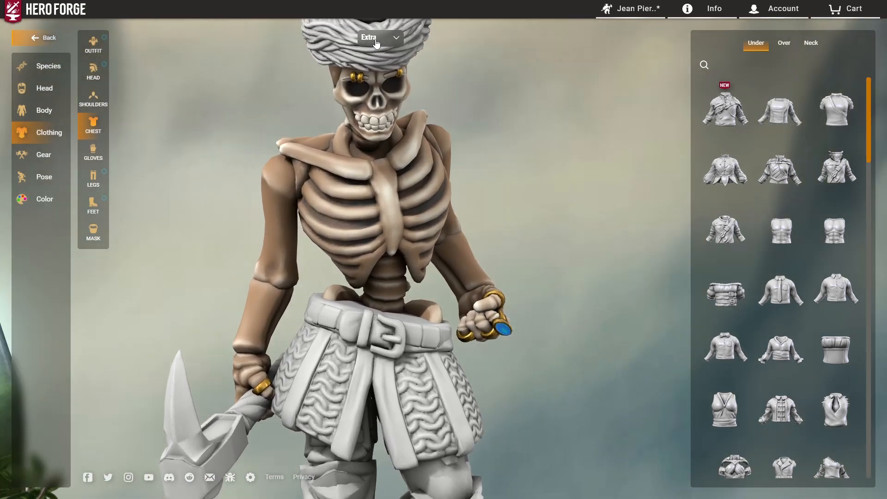
pyautogui.click(793, 45)
pyautogui.moveTo(868, 96); pyautogui.dragTo(869, 401)
pyautogui.scroll(2, 524, 299)
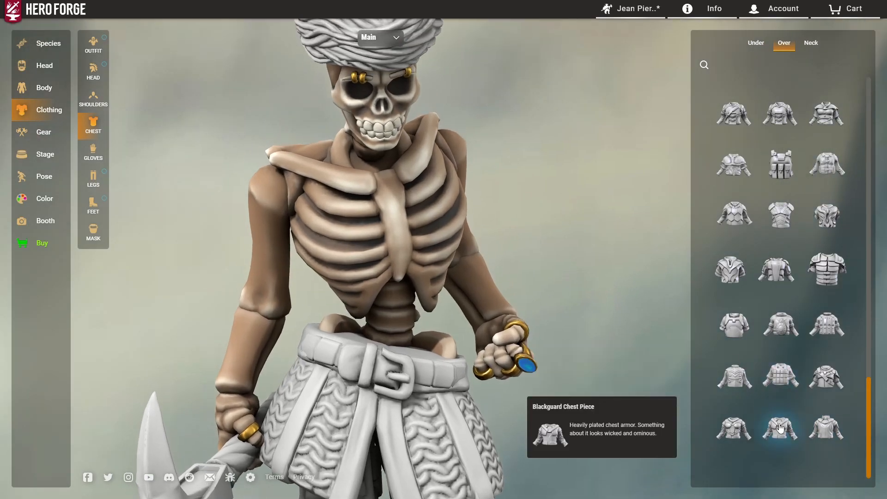
pyautogui.moveTo(526, 294); pyautogui.dragTo(494, 303)
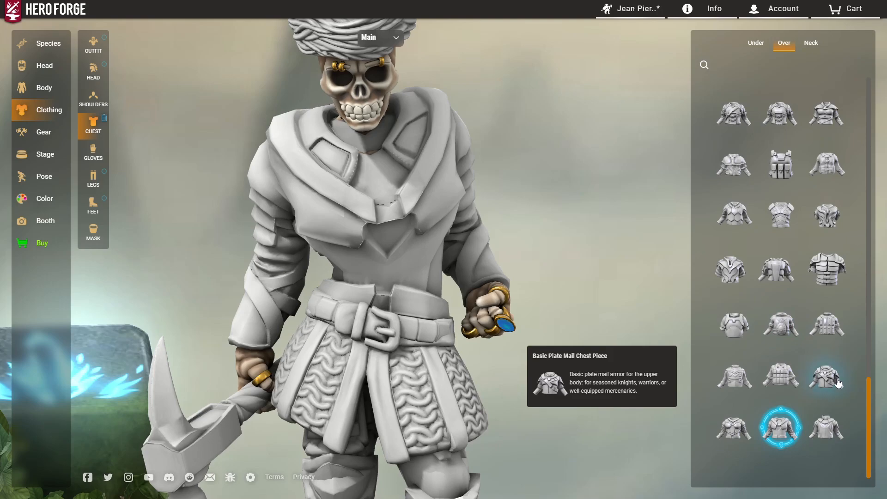
pyautogui.moveTo(386, 237); pyautogui.dragTo(423, 231)
pyautogui.scroll(-2, 423, 231)
pyautogui.click(781, 428)
pyautogui.moveTo(406, 286); pyautogui.dragTo(441, 289)
# Examine the main skeleton's body measurements and the advanced torso pose values of both skeletons
pyautogui.click(46, 88)
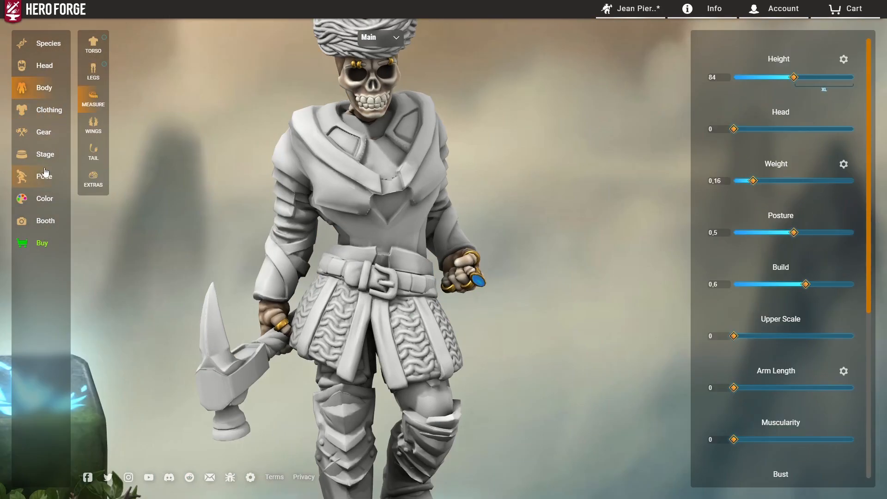
pyautogui.click(48, 178)
pyautogui.moveTo(808, 221); pyautogui.dragTo(810, 222)
pyautogui.moveTo(559, 198); pyautogui.dragTo(524, 198)
pyautogui.scroll(-1, 809, 260)
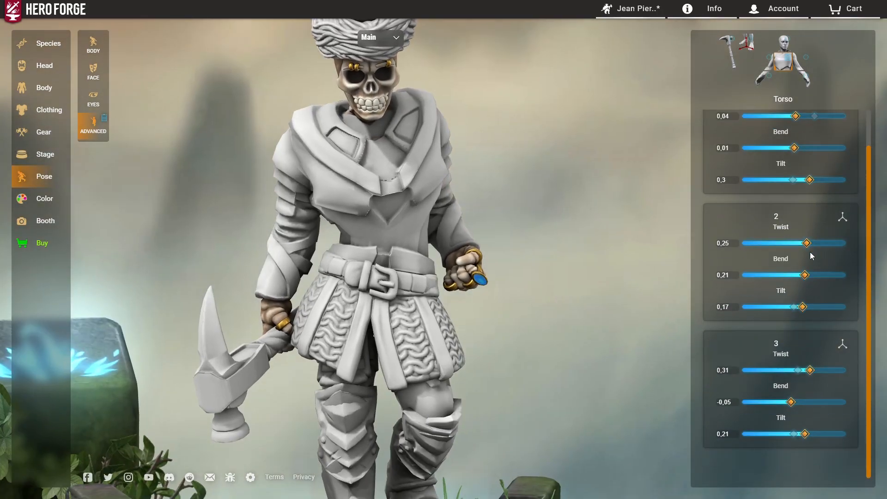
pyautogui.scroll(-5, 518, 276)
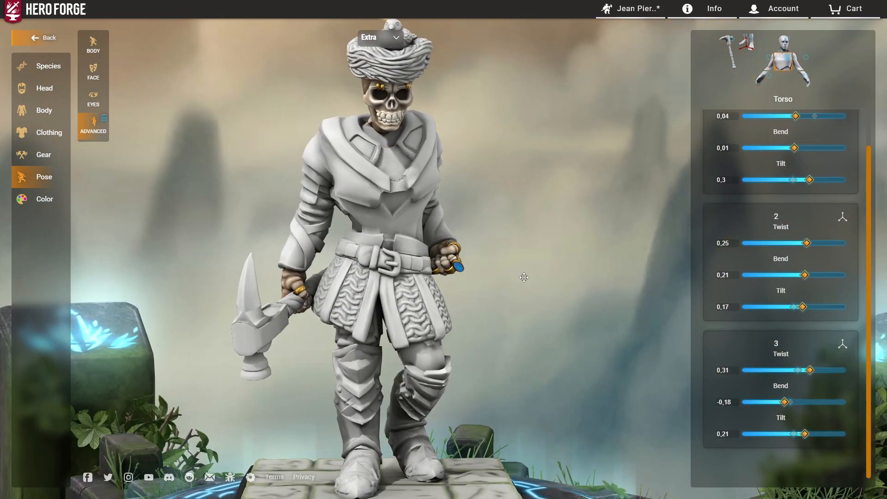
# Return to the main skeleton's body measurements and set Waist to 0,45
pyautogui.click(43, 38)
pyautogui.click(44, 88)
pyautogui.click(93, 99)
pyautogui.scroll(-5, 756, 329)
pyautogui.moveTo(734, 280); pyautogui.dragTo(782, 283)
pyautogui.moveTo(518, 277); pyautogui.dragTo(545, 277)
pyautogui.moveTo(775, 280); pyautogui.dragTo(788, 283)
# Set the main skeleton's Muscularity to 0,5 and check how the chest armour fits
pyautogui.scroll(2, 476, 277)
pyautogui.scroll(-3, 475, 277)
pyautogui.scroll(2, 757, 273)
pyautogui.moveTo(734, 268); pyautogui.dragTo(795, 269)
pyautogui.moveTo(462, 254); pyautogui.dragTo(440, 247)
pyautogui.scroll(3, 439, 246)
pyautogui.scroll(-1, 440, 246)
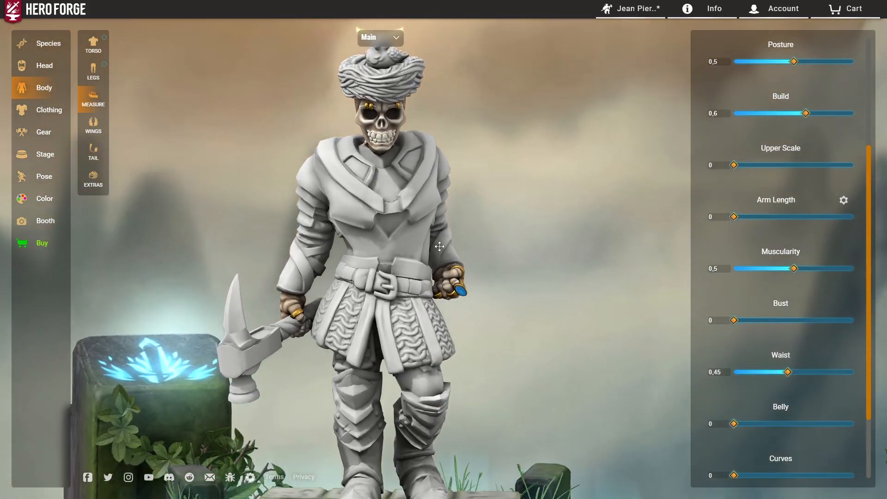
pyautogui.scroll(1, 390, 89)
# Switch to the Extra skeleton and dress its chest in the strapped, long-sleeved jacket as the under layer
pyautogui.click(385, 46)
pyautogui.click(377, 53)
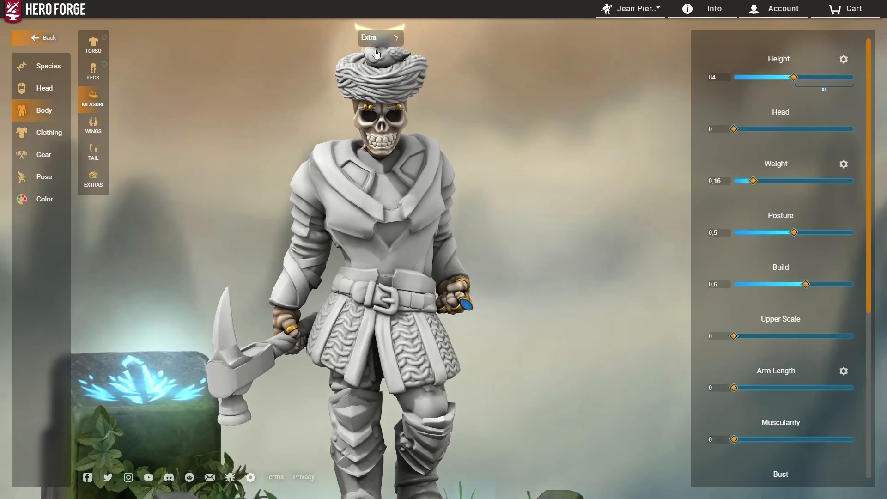
pyautogui.click(92, 127)
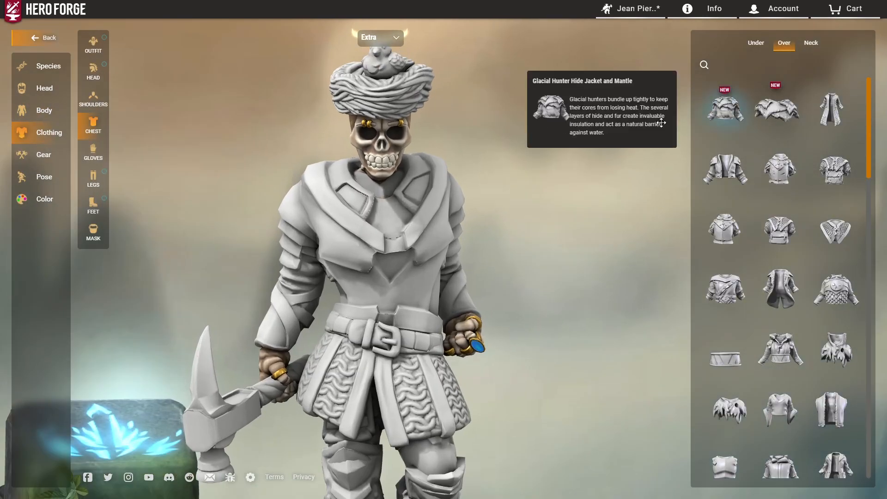
pyautogui.click(750, 45)
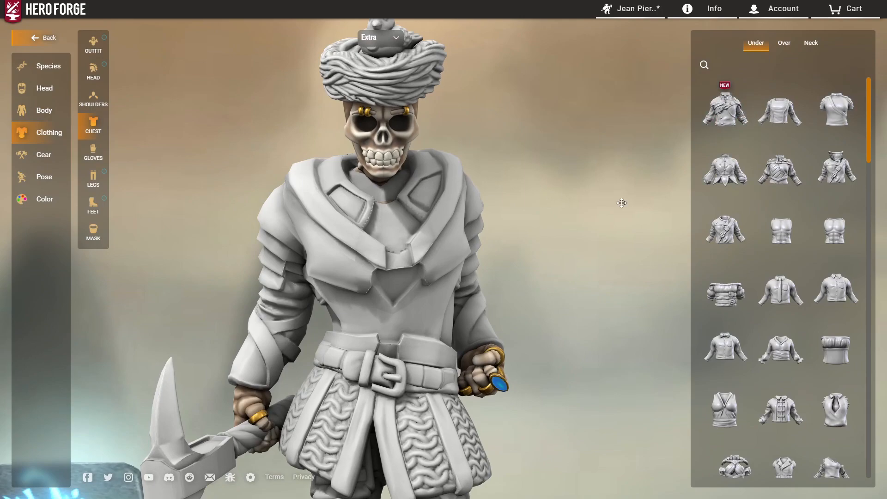
pyautogui.click(784, 168)
pyautogui.scroll(-1, 439, 249)
pyautogui.moveTo(440, 249); pyautogui.dragTo(403, 213)
pyautogui.scroll(-2, 387, 260)
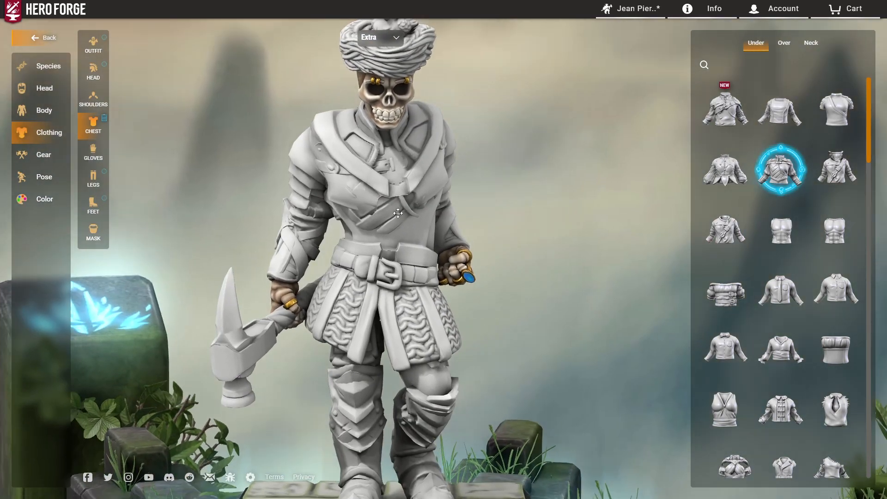
# Add the plain sleeveless breastplate as the over layer on the Extra skeleton's chest and check how it fits
pyautogui.scroll(3, 405, 214)
pyautogui.scroll(-2, 409, 217)
pyautogui.click(784, 43)
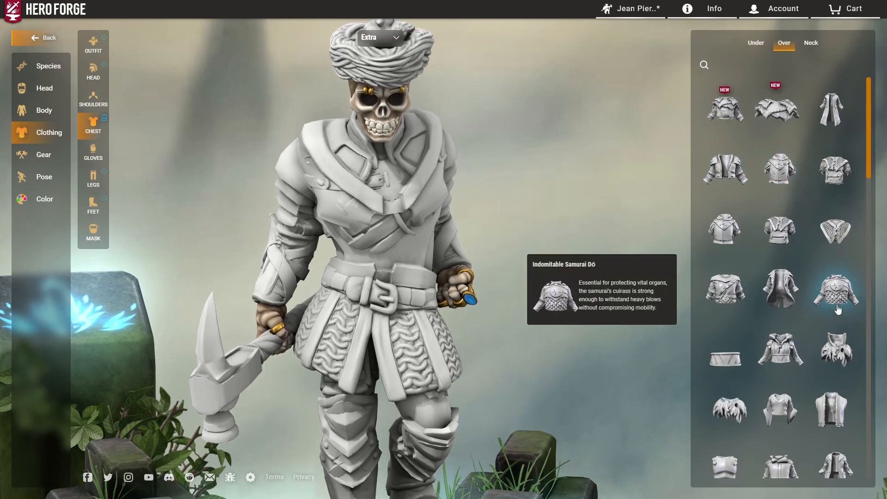
pyautogui.scroll(-3, 781, 277)
pyautogui.moveTo(680, 307); pyautogui.dragTo(530, 248)
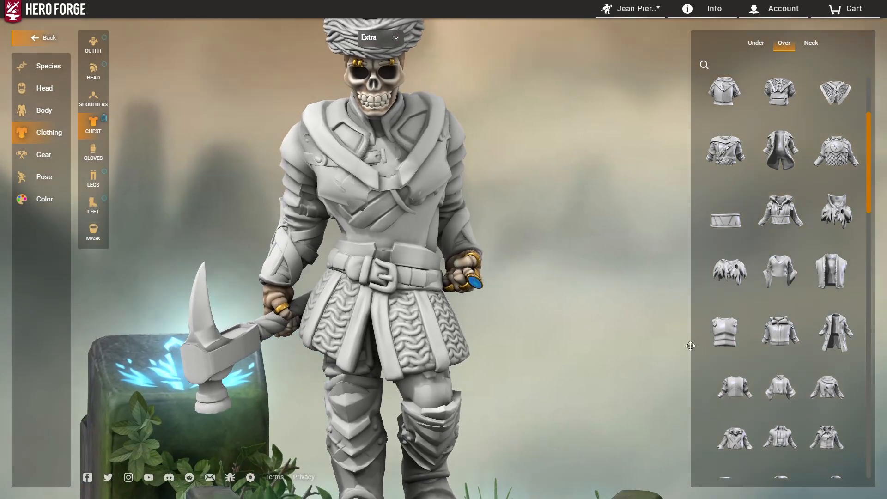
pyautogui.click(725, 331)
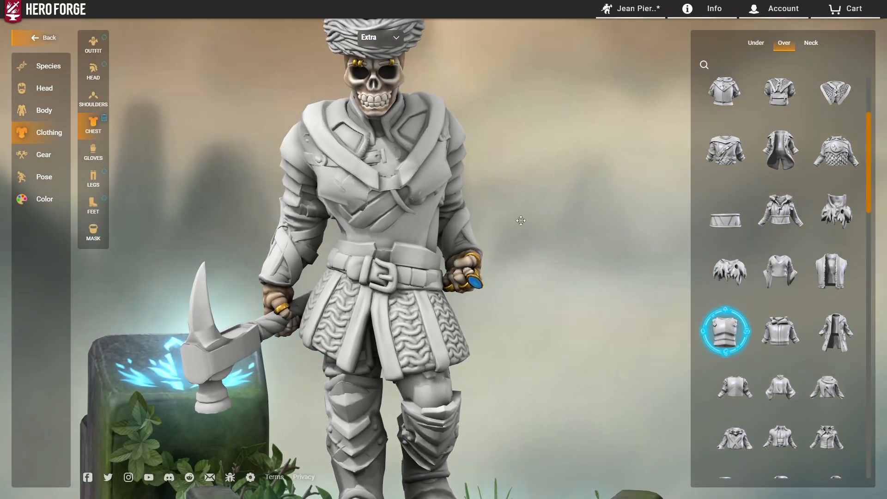
pyautogui.moveTo(532, 221); pyautogui.dragTo(504, 173)
pyautogui.scroll(2, 505, 173)
# Switch from the Extra skeleton's body measurements to the main skeleton's and set its Belly to 0,64
pyautogui.click(45, 110)
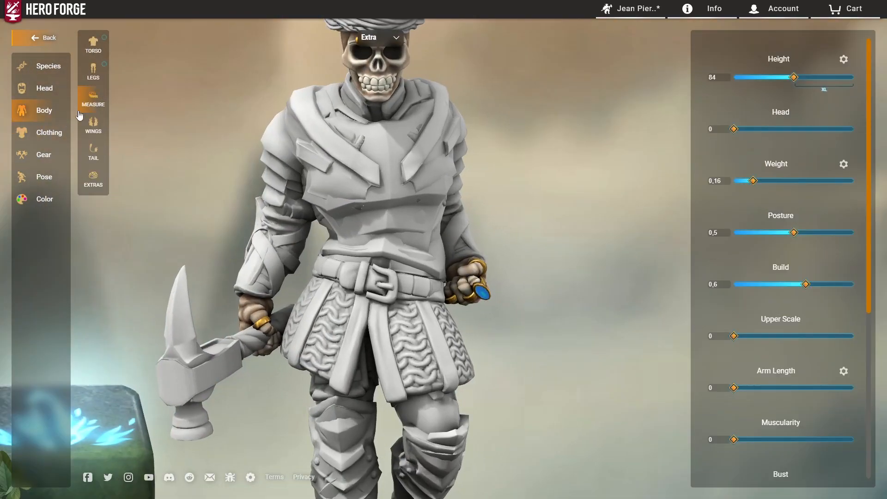
pyautogui.scroll(-5, 836, 306)
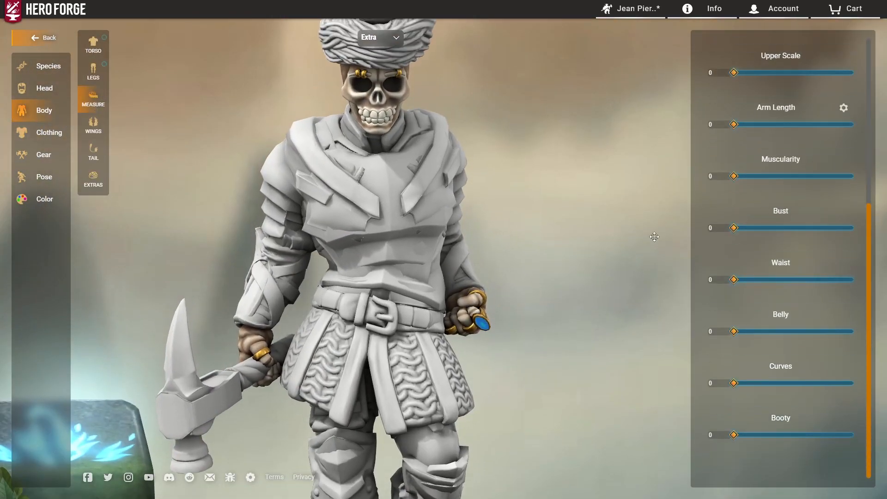
pyautogui.scroll(2, 491, 226)
pyautogui.click(377, 50)
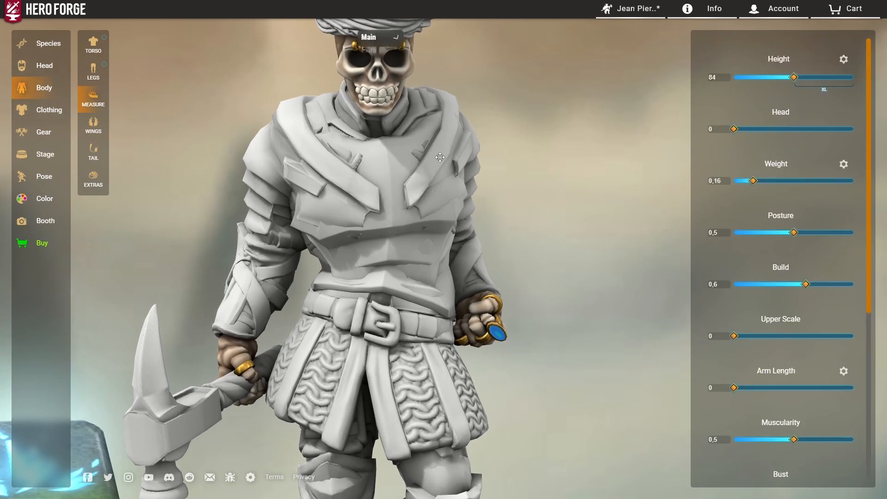
pyautogui.scroll(-5, 805, 342)
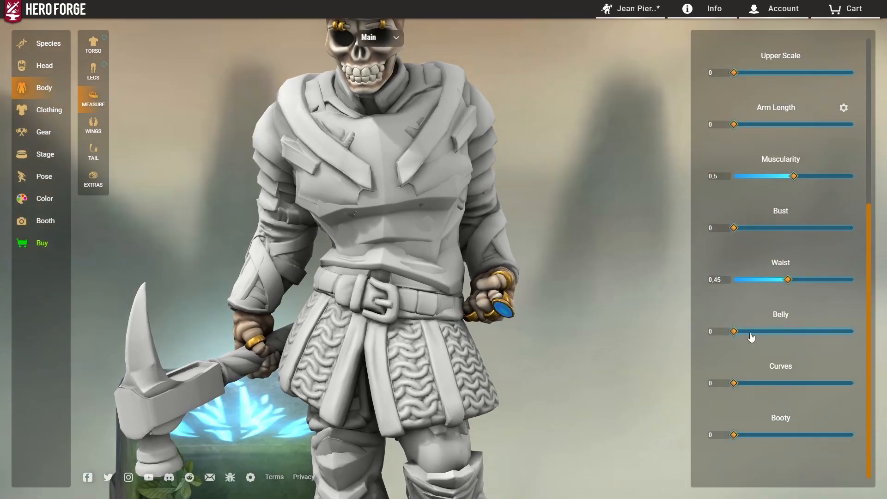
pyautogui.moveTo(749, 333); pyautogui.dragTo(778, 333)
pyautogui.moveTo(323, 88); pyautogui.dragTo(359, 63)
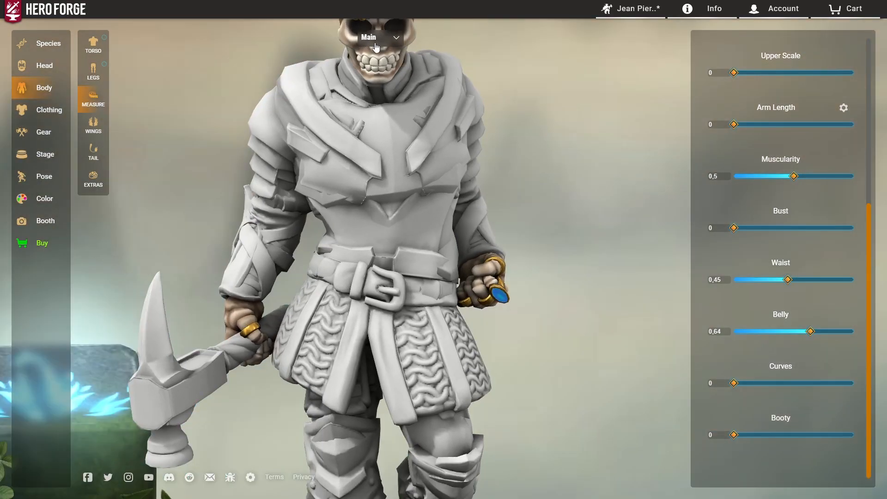
# Switch to the Extra skeleton and raise its Bust to about 0,47 to push the breastplate outward
pyautogui.click(374, 51)
pyautogui.scroll(-5, 799, 305)
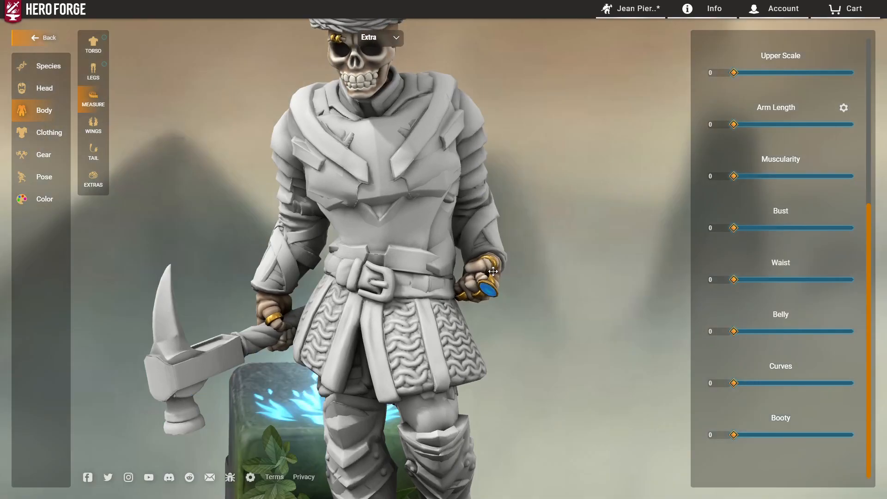
pyautogui.moveTo(493, 271); pyautogui.dragTo(568, 282)
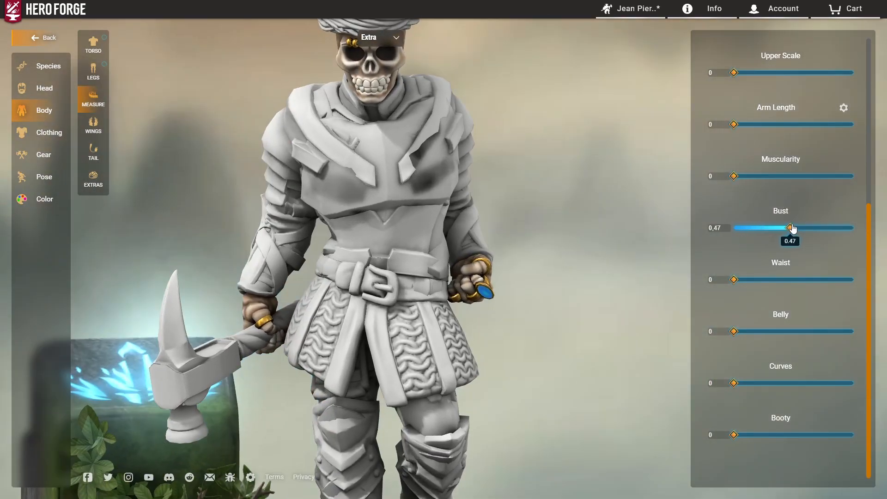
pyautogui.moveTo(587, 235); pyautogui.dragTo(603, 245)
pyautogui.scroll(6, 796, 287)
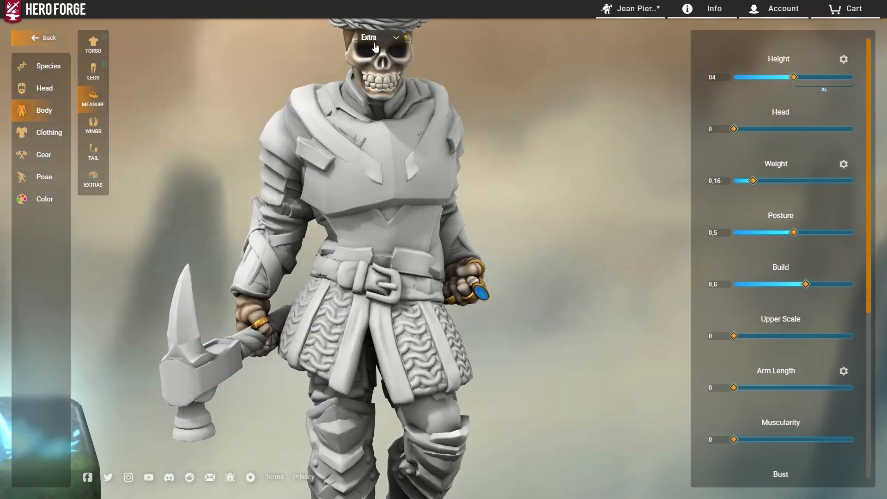
# Return to the main skeleton and try out its Bust, Waist and Curves, including Curves 0,38, keeping the earlier values
pyautogui.click(378, 50)
pyautogui.scroll(-5, 721, 278)
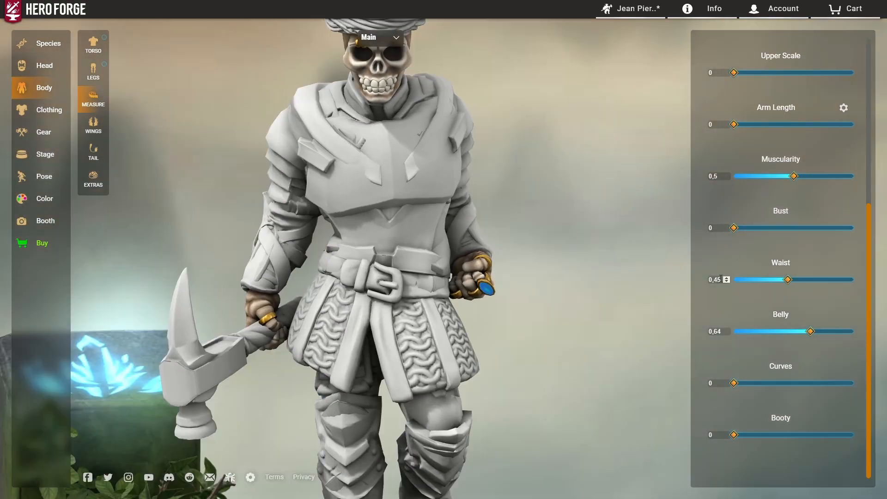
pyautogui.moveTo(776, 229); pyautogui.dragTo(557, 238)
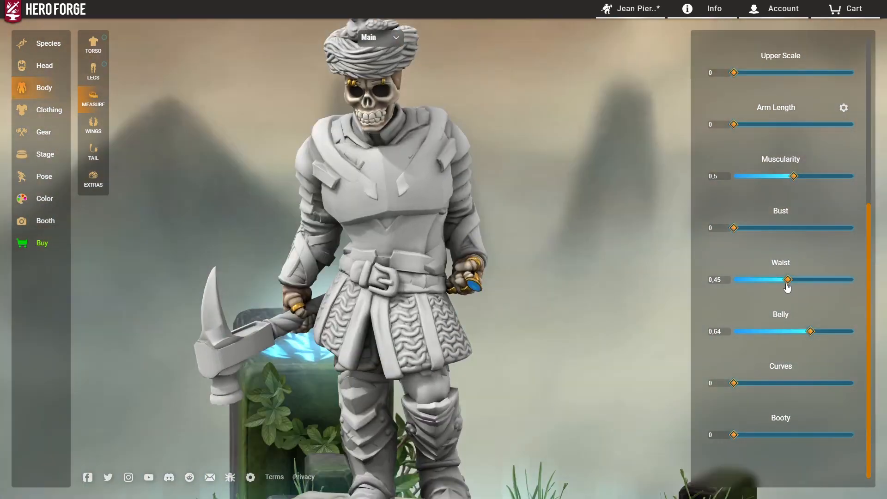
pyautogui.moveTo(788, 279); pyautogui.dragTo(563, 235)
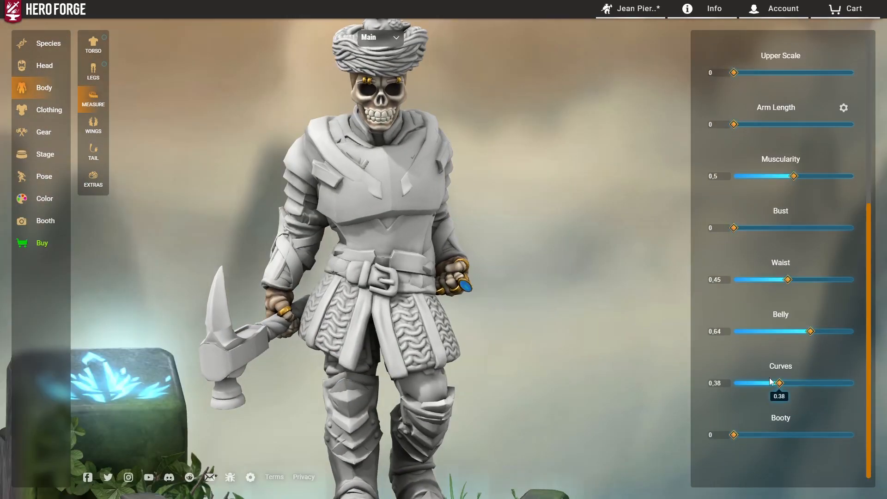
pyautogui.moveTo(786, 383); pyautogui.dragTo(454, 326)
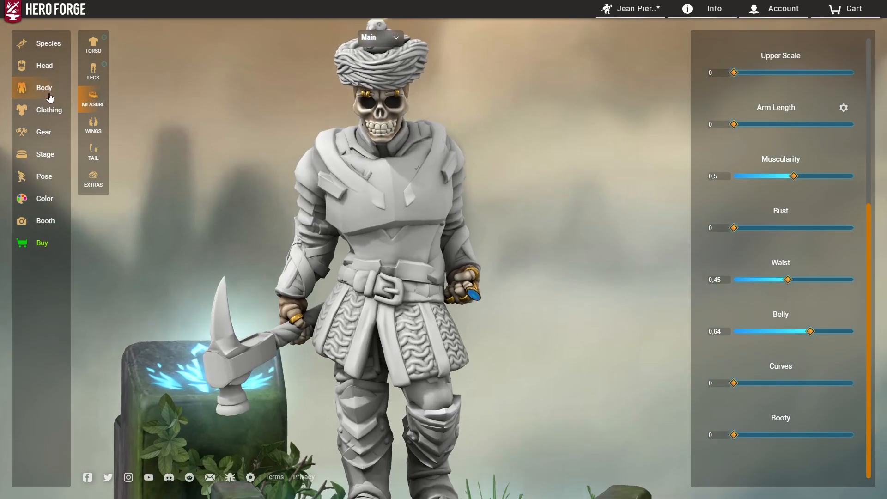
# Dress the main skeleton in the chest garment with diagonal buckled strap and shoulder plates, and set its Belly to 0,27
pyautogui.click(53, 111)
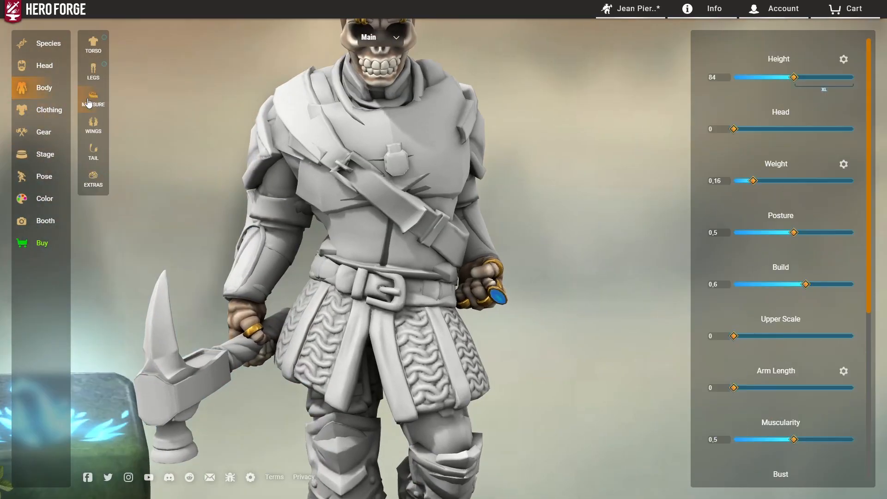
pyautogui.scroll(-5, 781, 231)
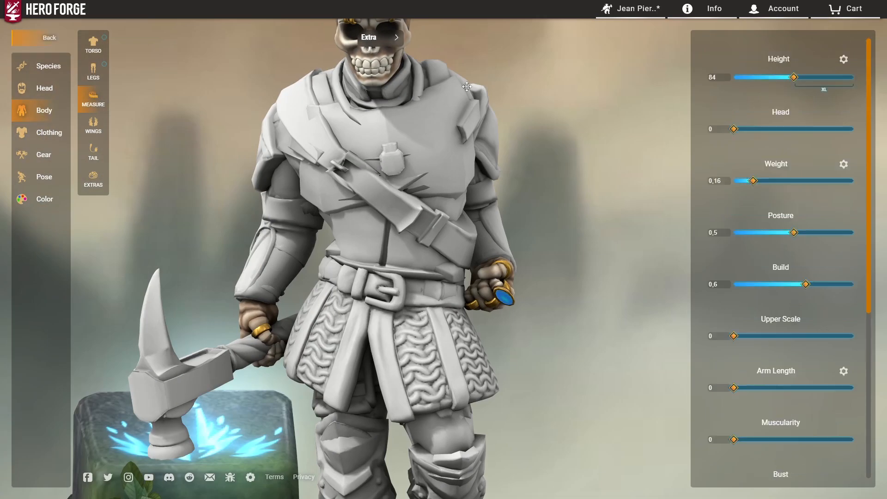
pyautogui.scroll(-5, 803, 218)
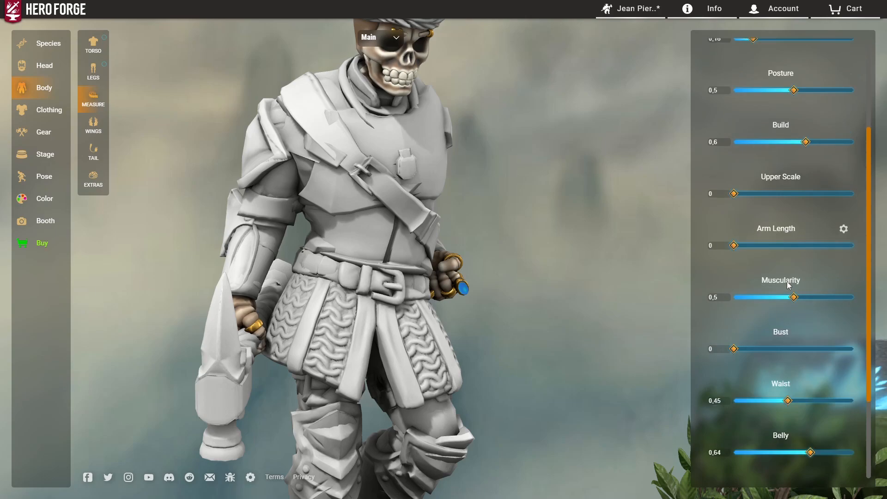
pyautogui.scroll(-2, 786, 281)
pyautogui.scroll(-3, 451, 308)
pyautogui.moveTo(452, 308); pyautogui.dragTo(425, 263)
pyautogui.scroll(3, 488, 242)
pyautogui.moveTo(488, 242); pyautogui.dragTo(407, 351, button='right')
pyautogui.moveTo(407, 351); pyautogui.dragTo(395, 252)
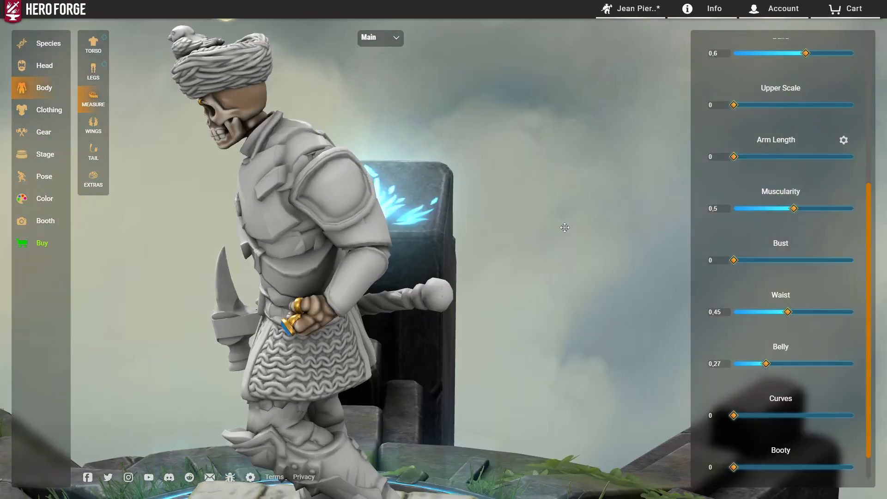
pyautogui.moveTo(255, 240); pyautogui.dragTo(358, 194)
# Switch to the Extra skeleton's over chest layer and try the figure without the plain breastplate
pyautogui.click(45, 110)
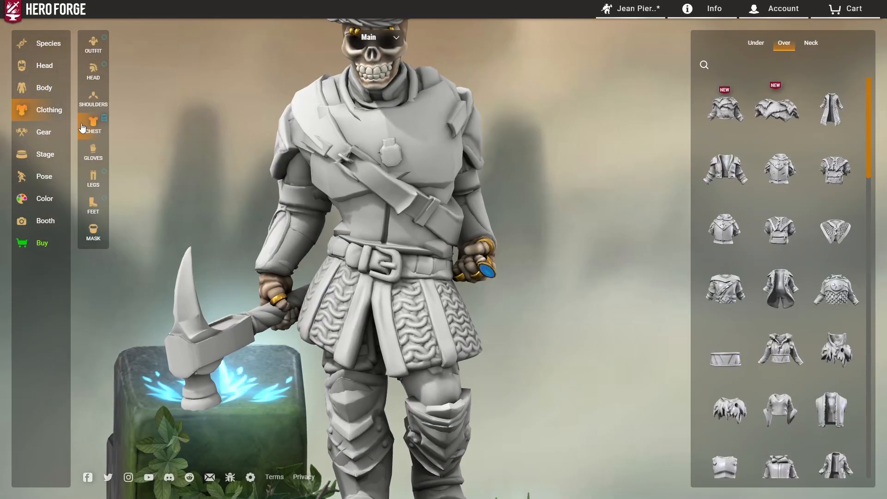
pyautogui.scroll(-10, 785, 277)
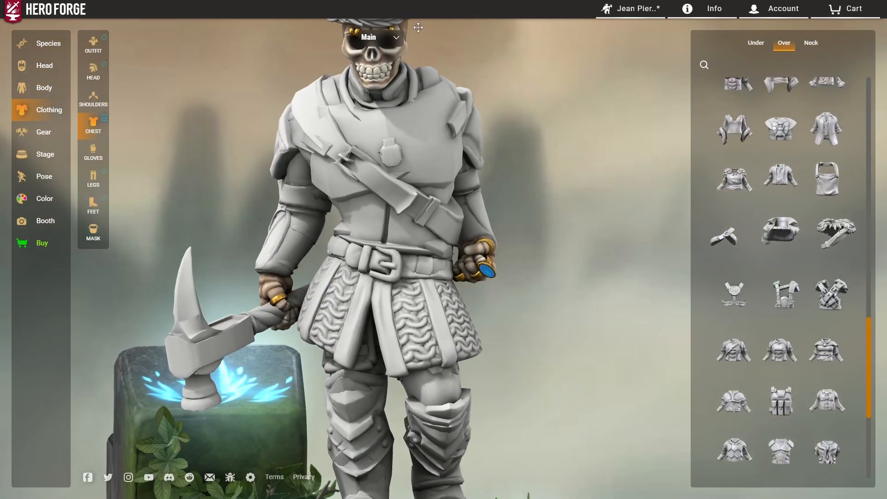
pyautogui.click(368, 50)
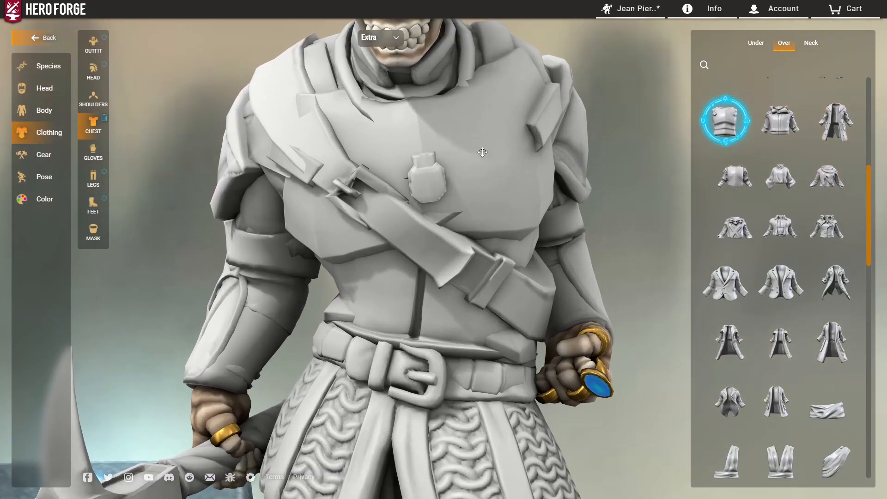
pyautogui.scroll(-4, 482, 152)
pyautogui.click(715, 121)
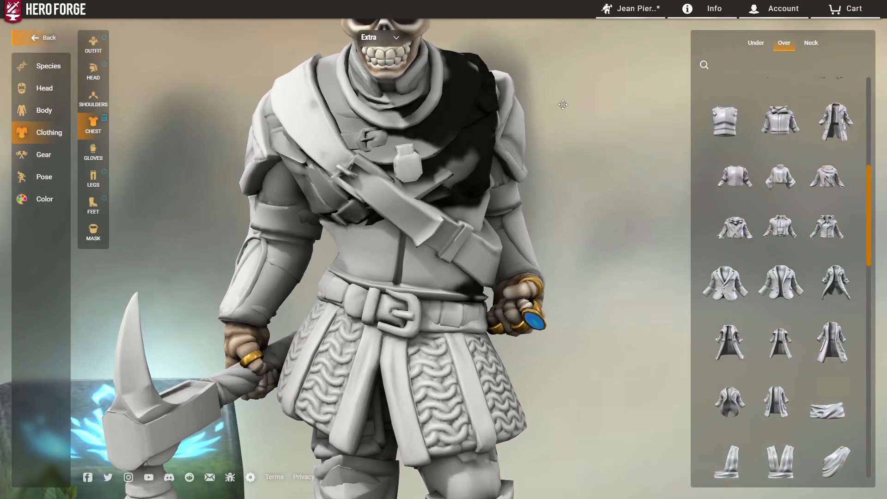
pyautogui.scroll(-2, 550, 102)
# Examine the layered chest armour from both sides and check the Extra skeleton's under-layer chest garment
pyautogui.moveTo(545, 100); pyautogui.dragTo(524, 143)
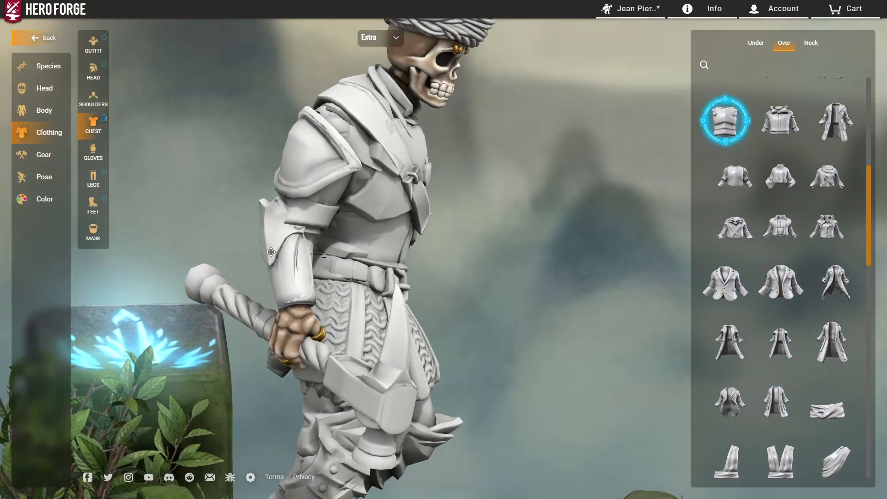
pyautogui.moveTo(522, 194); pyautogui.dragTo(418, 209)
pyautogui.moveTo(445, 243); pyautogui.dragTo(520, 248)
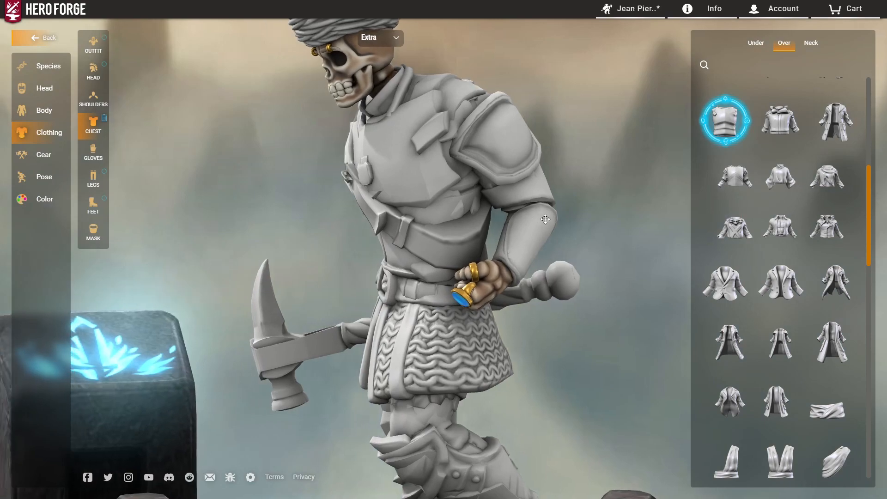
pyautogui.moveTo(533, 219); pyautogui.dragTo(568, 232)
pyautogui.moveTo(370, 228); pyautogui.dragTo(384, 184)
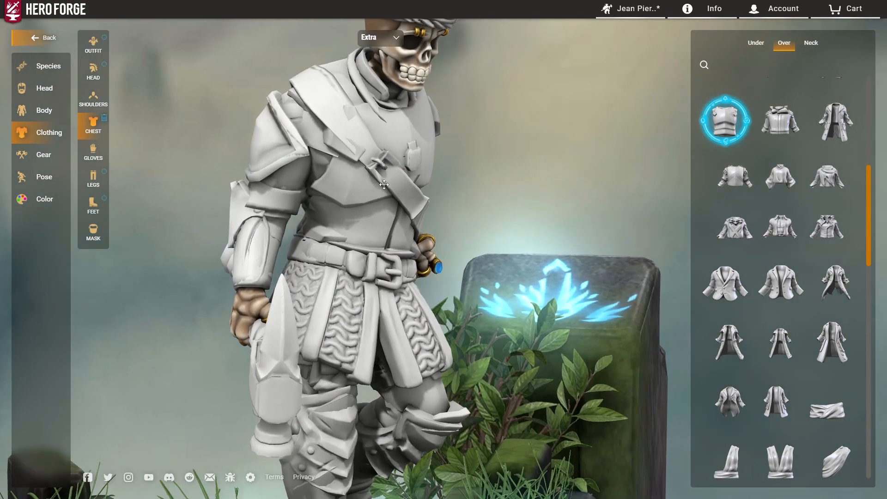
pyautogui.click(758, 46)
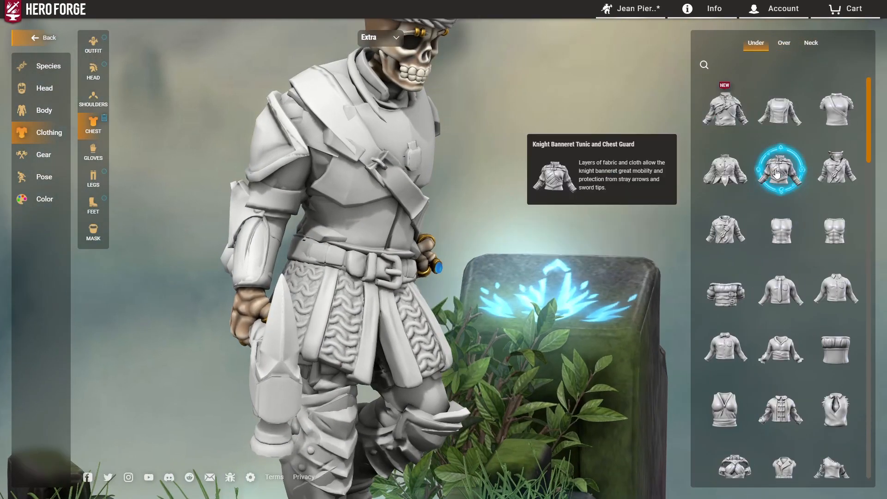
pyautogui.scroll(-2, 480, 192)
pyautogui.moveTo(475, 192); pyautogui.dragTo(464, 212)
pyautogui.scroll(3, 463, 212)
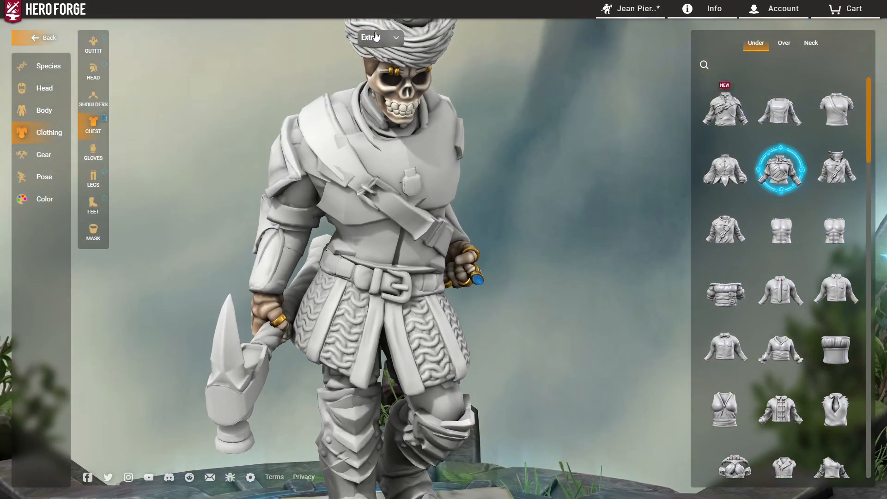
# Switch to the main skeleton and try the pointed claw gloves on both hands
pyautogui.click(372, 50)
pyautogui.click(92, 155)
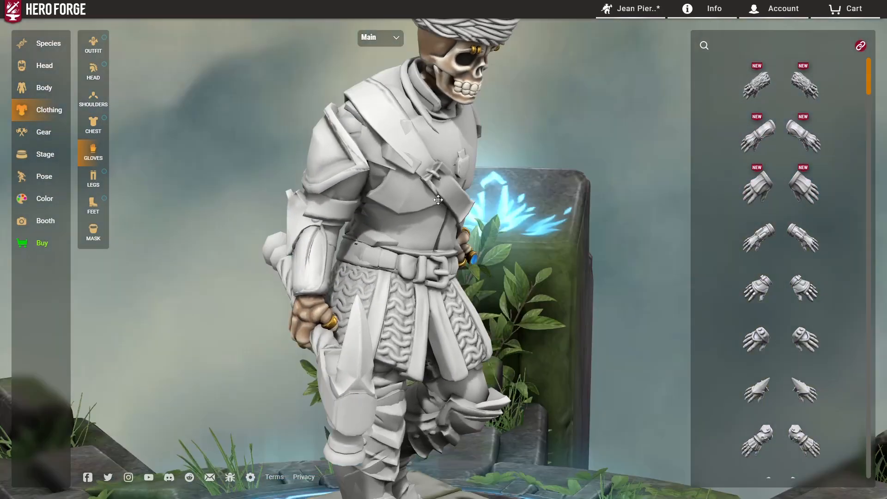
pyautogui.moveTo(438, 199); pyautogui.dragTo(355, 258)
pyautogui.scroll(5, 414, 235)
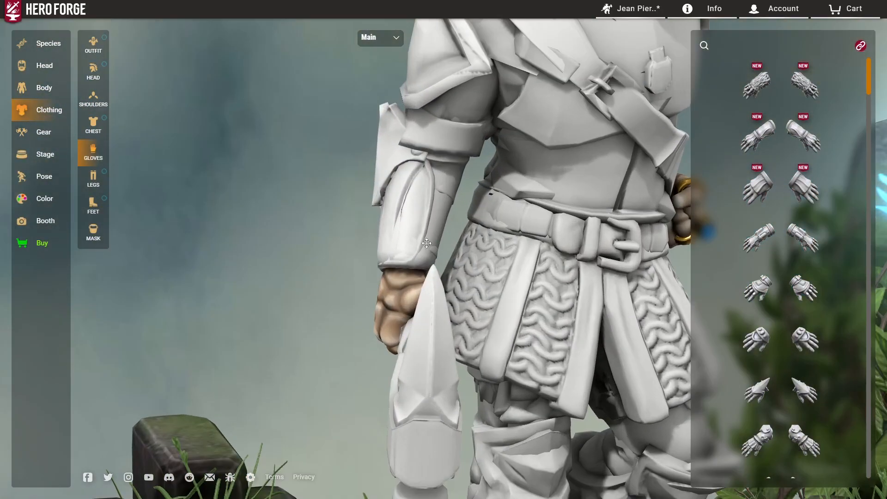
pyautogui.scroll(-6, 416, 234)
pyautogui.scroll(-4, 554, 253)
pyautogui.moveTo(508, 250); pyautogui.dragTo(582, 259)
pyautogui.scroll(4, 582, 258)
pyautogui.moveTo(536, 236); pyautogui.dragTo(466, 234)
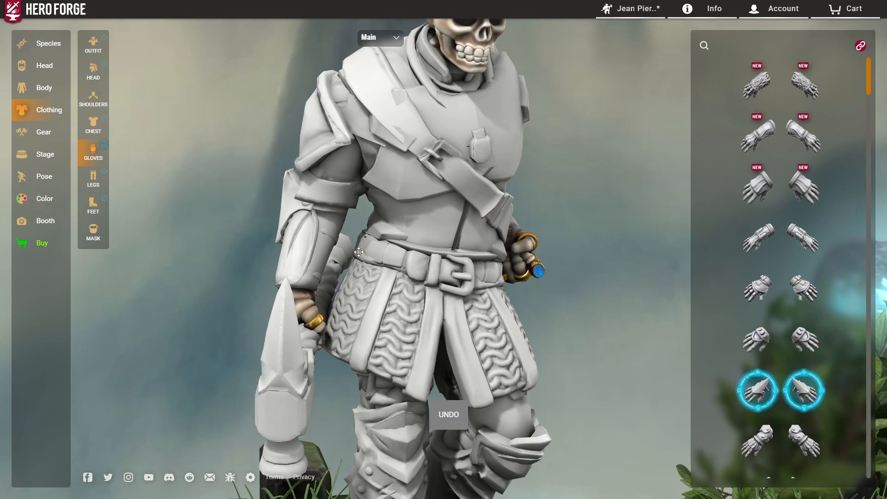
# Take off the claw gloves and try the Simple Watch on both wrists
pyautogui.scroll(-3, 443, 228)
pyautogui.scroll(-5, 809, 252)
pyautogui.moveTo(406, 259); pyautogui.dragTo(483, 265)
pyautogui.scroll(2, 483, 265)
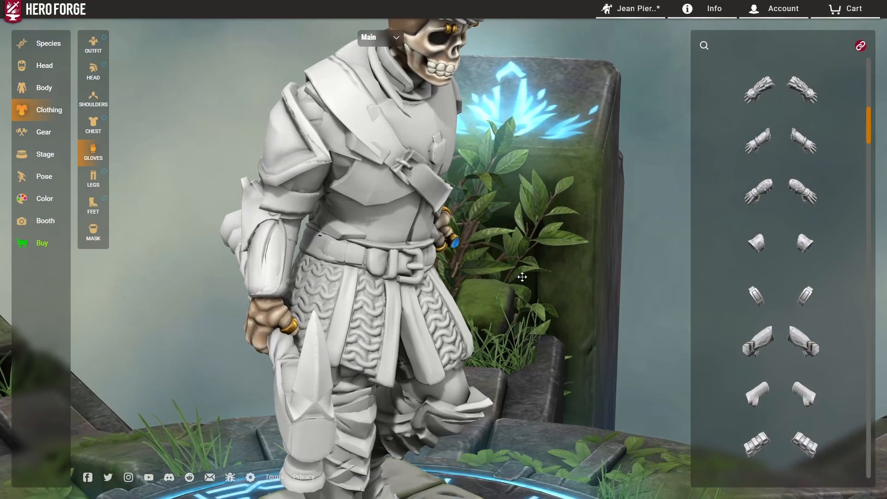
pyautogui.moveTo(522, 233); pyautogui.dragTo(432, 238)
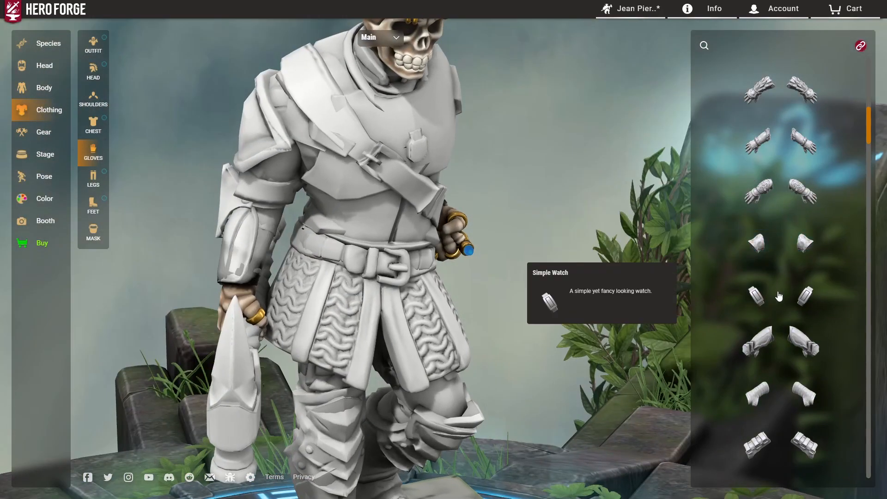
pyautogui.moveTo(294, 233); pyautogui.dragTo(354, 227)
pyautogui.scroll(2, 369, 233)
pyautogui.moveTo(427, 252); pyautogui.dragTo(662, 278)
pyautogui.moveTo(438, 269); pyautogui.dragTo(664, 249, button='right')
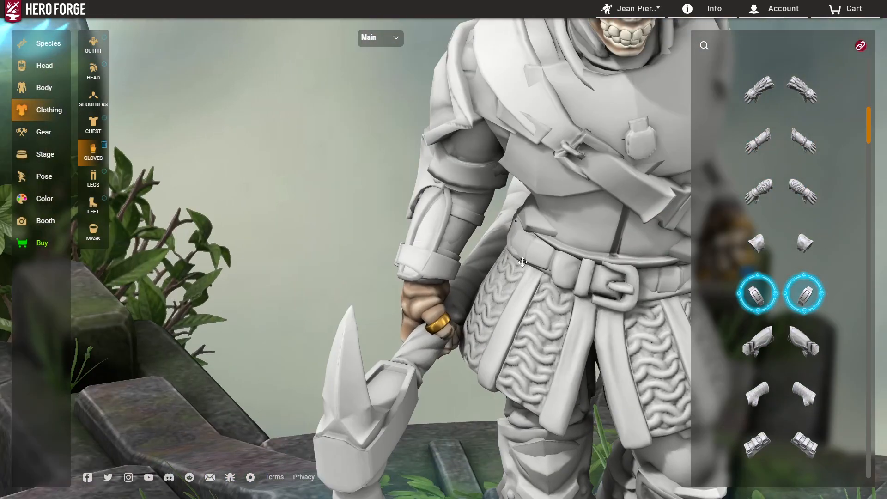
# Inspect the Simple Watch against the forearm armour up close and remove it from both wrists
pyautogui.scroll(4, 664, 185)
pyautogui.moveTo(663, 178); pyautogui.dragTo(487, 271)
pyautogui.moveTo(487, 270); pyautogui.dragTo(496, 351, button='right')
pyautogui.moveTo(444, 216); pyautogui.dragTo(433, 257)
pyautogui.moveTo(448, 253); pyautogui.dragTo(458, 211, button='right')
pyautogui.click(754, 300)
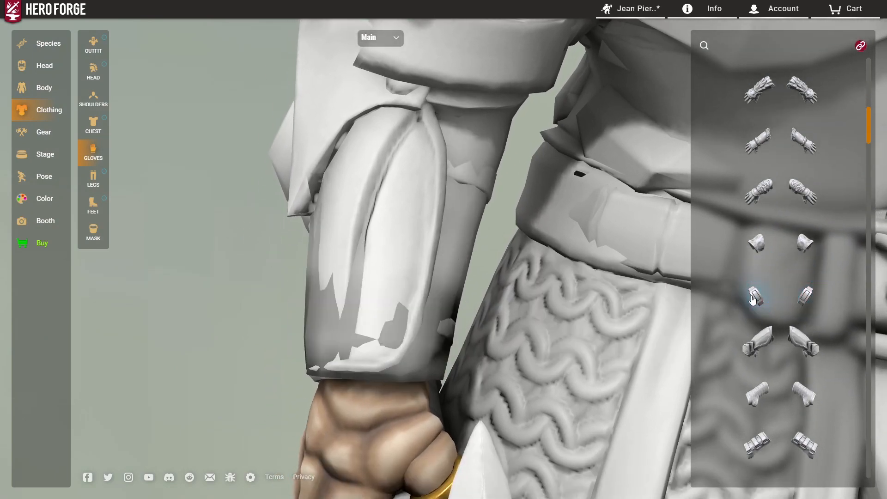
# Put the Simple Watch back on both wrists of the main skeleton and check it from the side and front
pyautogui.click(755, 299)
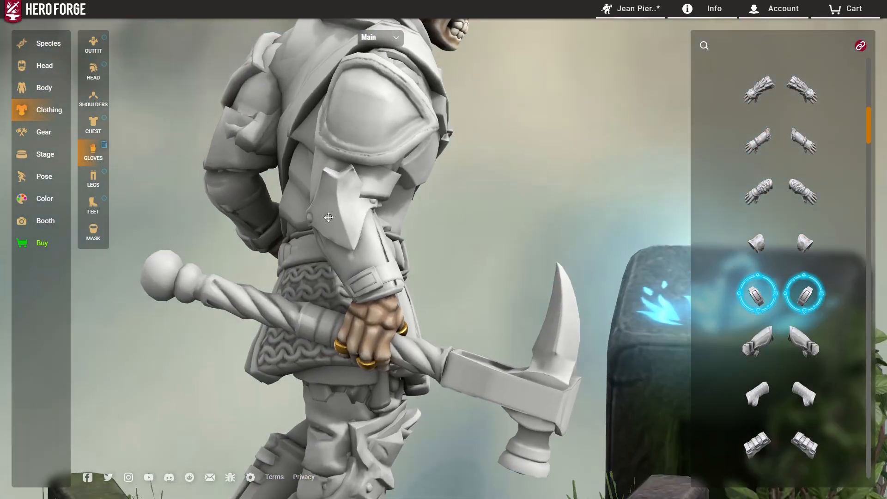
pyautogui.moveTo(328, 217); pyautogui.dragTo(228, 221)
pyautogui.moveTo(324, 245); pyautogui.dragTo(393, 267)
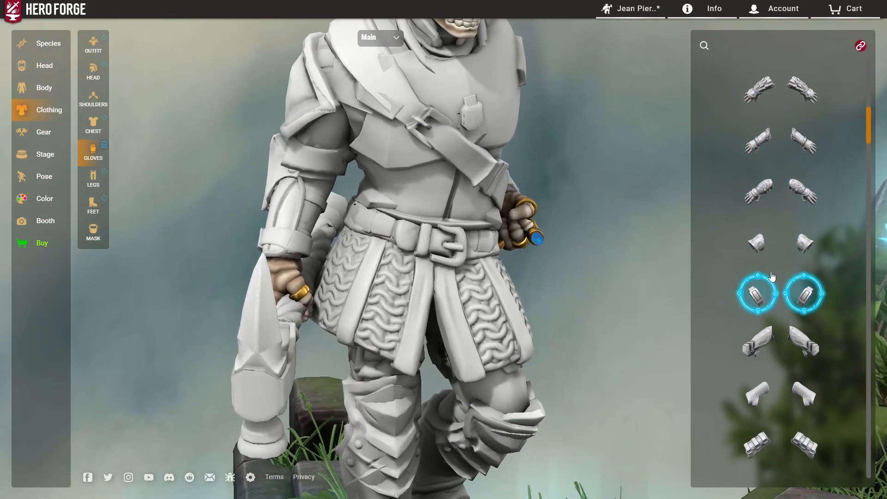
# Switch to the Extra skeleton, unlink the glove pair and fit a different armoured glove on each hand
pyautogui.moveTo(322, 36); pyautogui.dragTo(374, 49)
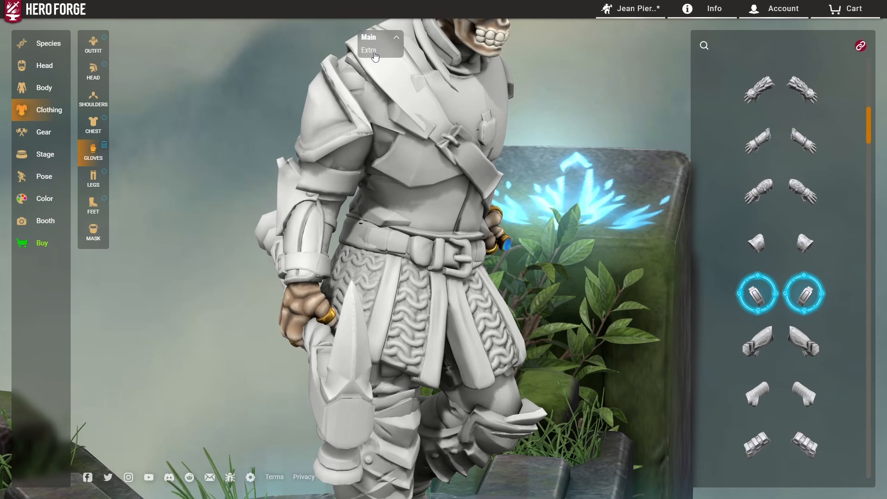
pyautogui.click(382, 54)
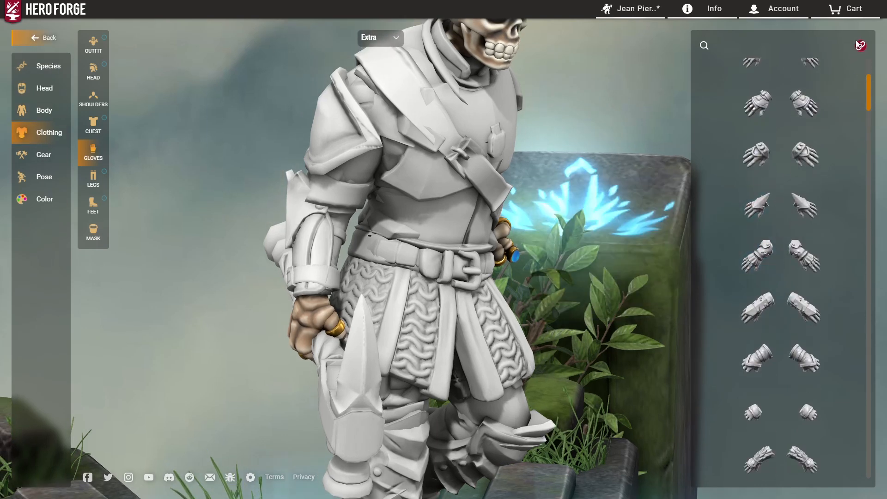
pyautogui.moveTo(615, 217); pyautogui.dragTo(695, 211)
pyautogui.scroll(3, 695, 212)
pyautogui.scroll(2, 460, 276)
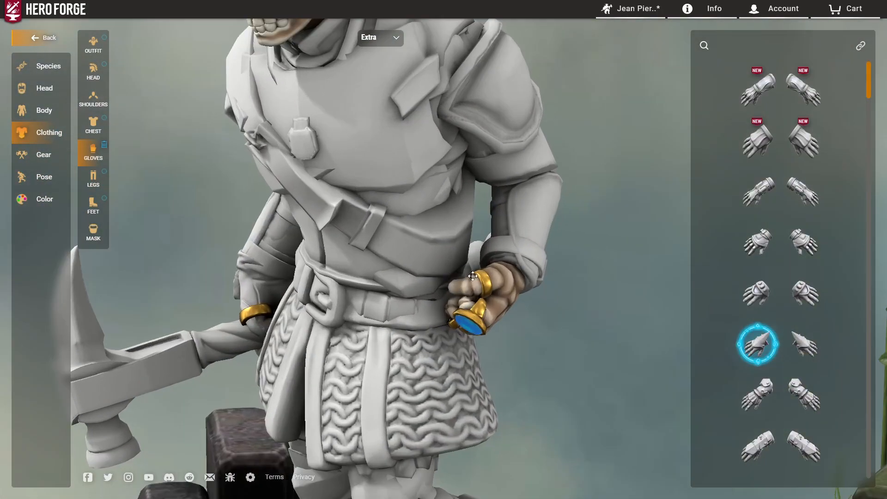
pyautogui.click(804, 244)
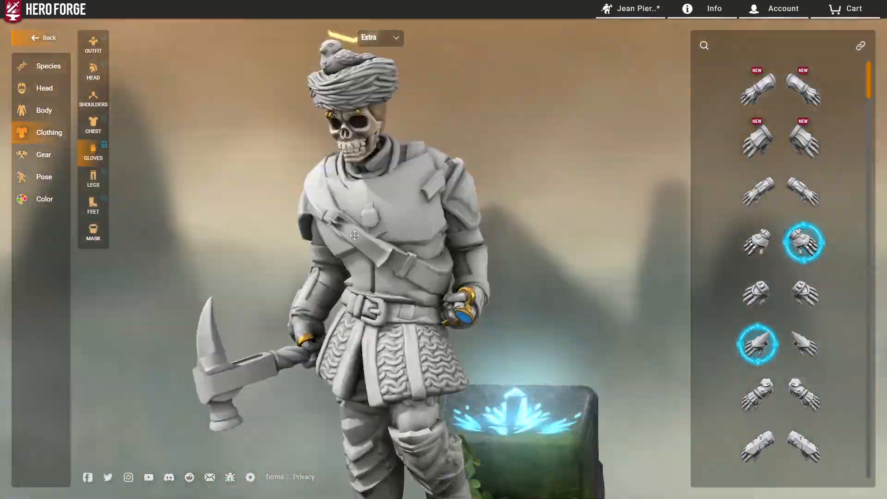
pyautogui.moveTo(354, 235); pyautogui.dragTo(430, 233)
# Return to the main skeleton and set the left arm's clavicle bend to 0.08 and clavicle tilt to 0.01
pyautogui.click(43, 38)
pyautogui.click(93, 98)
pyautogui.moveTo(369, 208); pyautogui.dragTo(337, 181)
pyautogui.click(44, 177)
pyautogui.click(94, 124)
pyautogui.click(93, 45)
pyautogui.click(96, 131)
pyautogui.click(802, 61)
pyautogui.moveTo(462, 138); pyautogui.dragTo(429, 250)
pyautogui.moveTo(760, 347); pyautogui.dragTo(801, 350)
pyautogui.moveTo(795, 380); pyautogui.dragTo(798, 381)
# On the Extra skeleton's left arm, set clavicle tilt to 0.01, shoulder twist to -0.34 and bend to -0.41, and adjust the shoulder tilt
pyautogui.moveTo(319, 180); pyautogui.dragTo(374, 59)
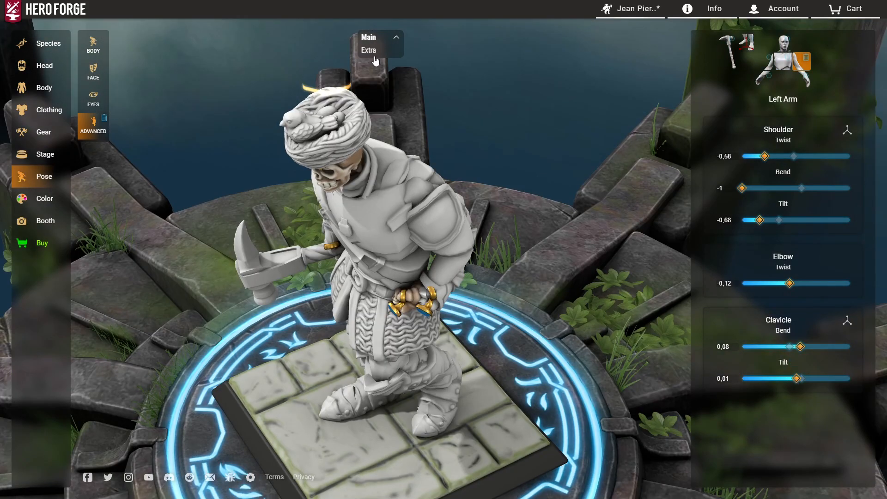
pyautogui.moveTo(793, 380); pyautogui.dragTo(797, 378)
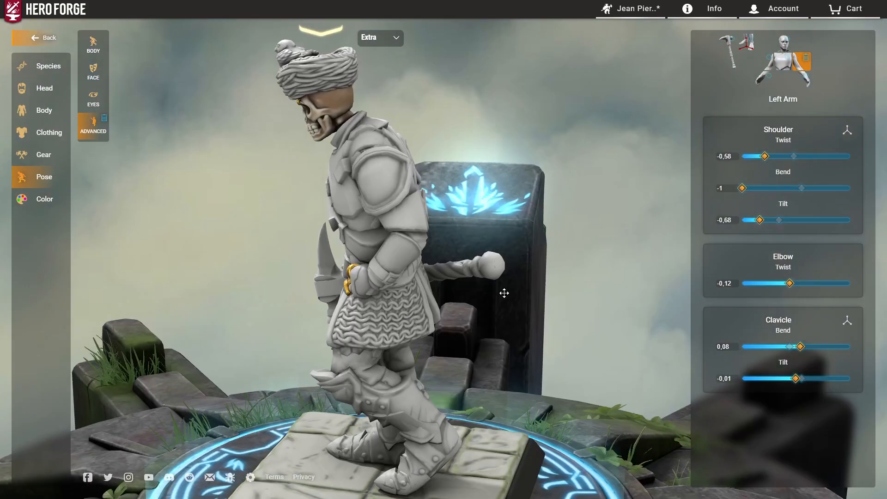
pyautogui.click(374, 37)
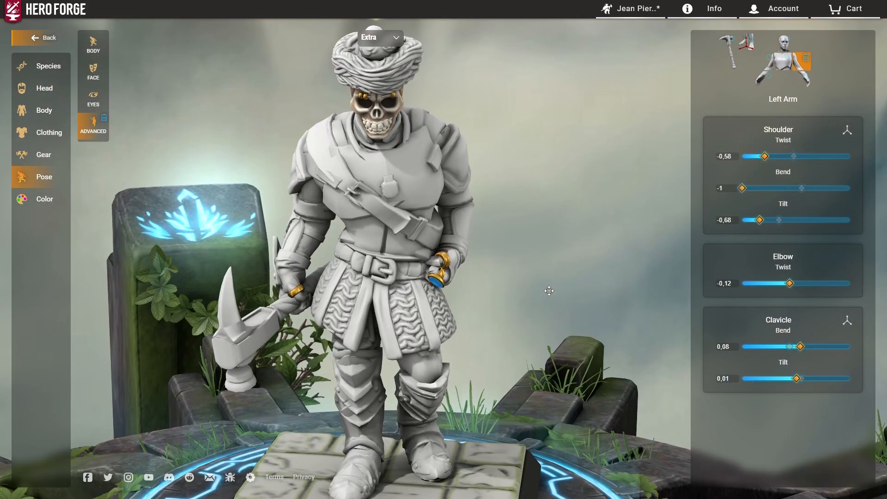
pyautogui.click(797, 156)
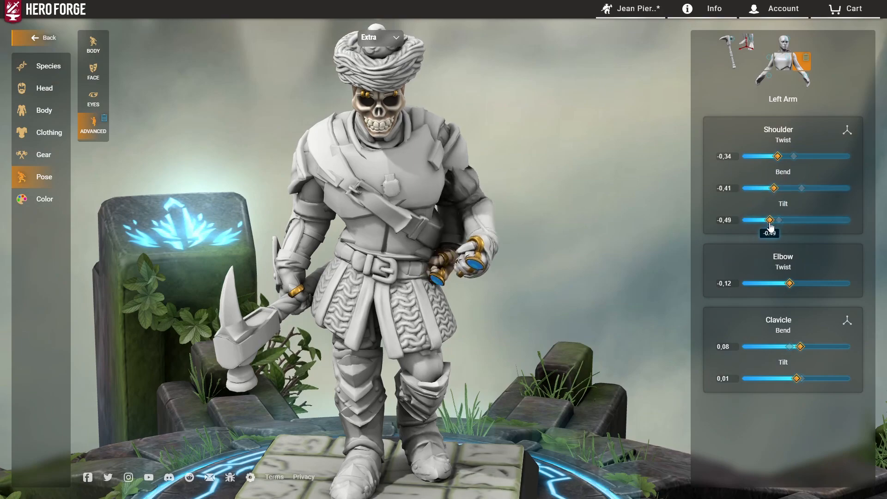
pyautogui.moveTo(776, 226); pyautogui.dragTo(765, 221)
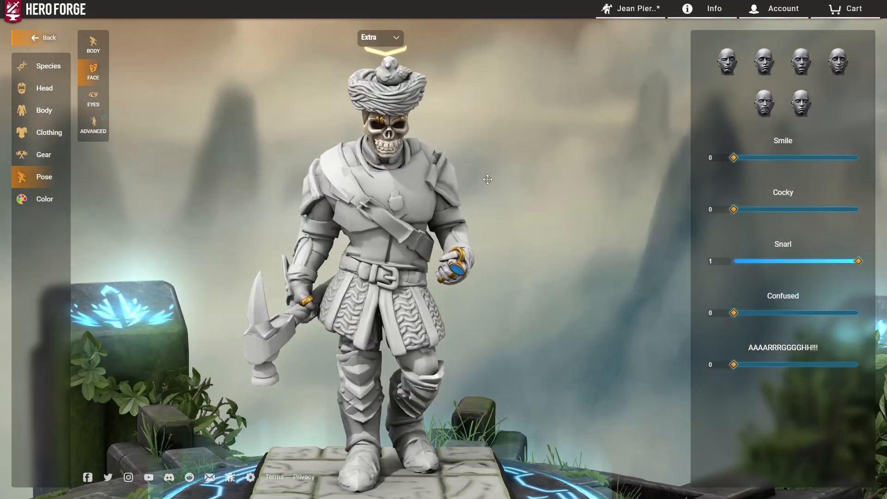
# Switch to the main skeleton and try a narrow draped cape on its back
pyautogui.moveTo(487, 179); pyautogui.dragTo(603, 168)
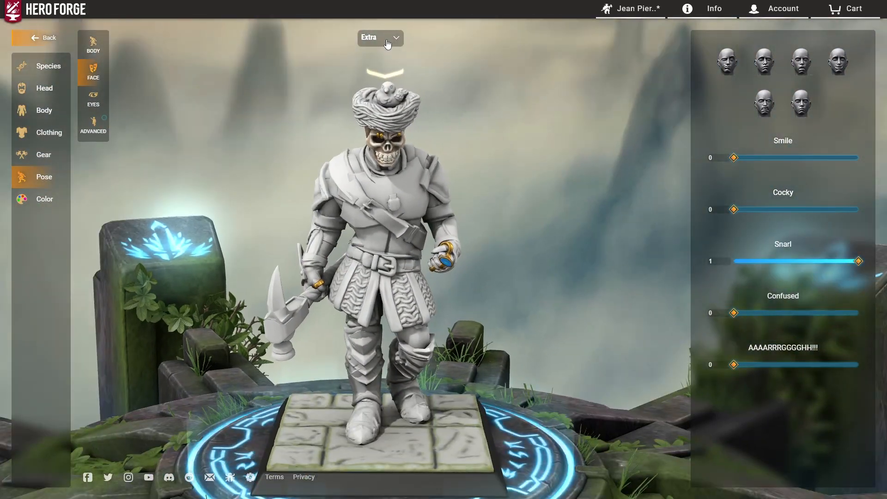
pyautogui.click(370, 51)
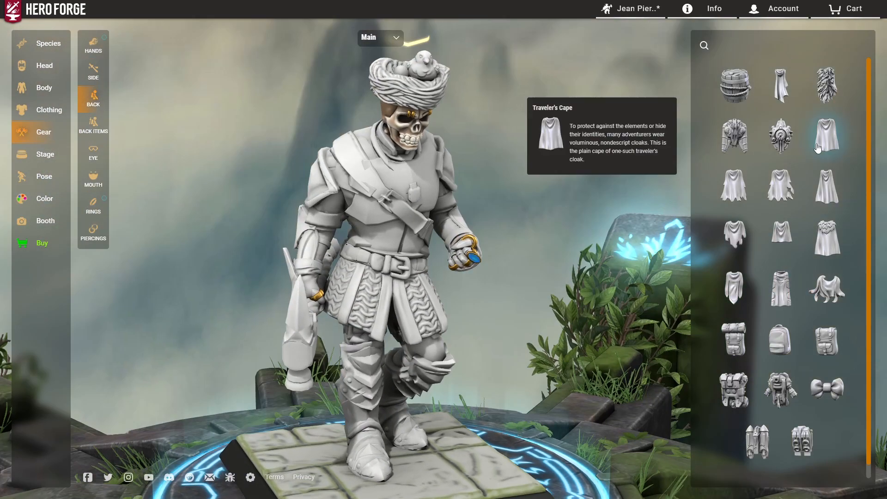
pyautogui.click(788, 94)
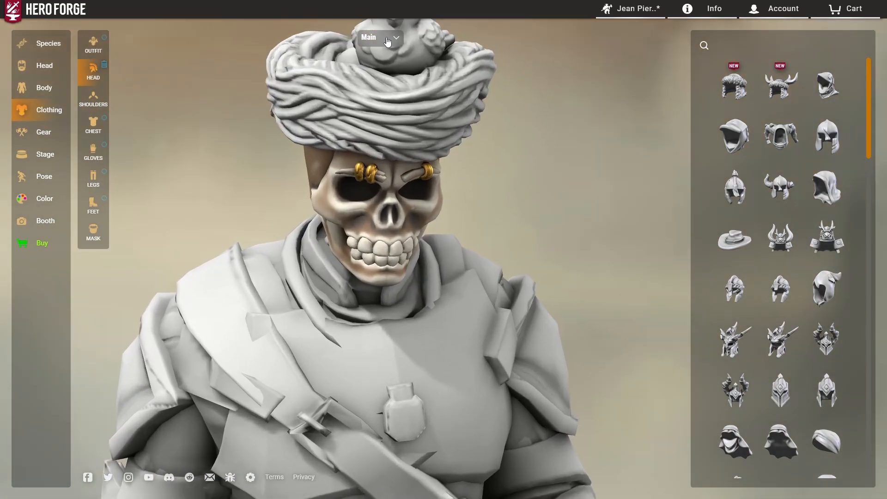
# Switch to the Extra skeleton, equip the Broken Warrior Helm under the bird's nest and inspect the fit up close
pyautogui.click(376, 50)
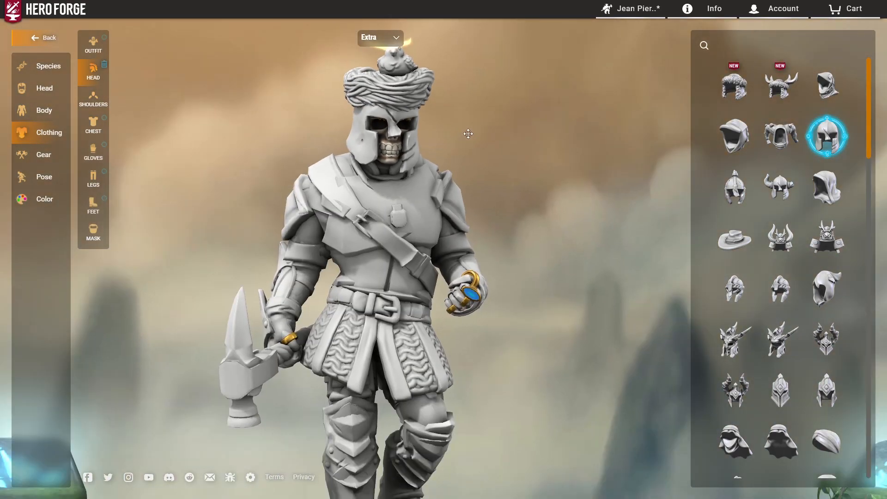
pyautogui.scroll(-5, 468, 133)
pyautogui.moveTo(468, 133); pyautogui.dragTo(443, 149)
pyautogui.scroll(5, 443, 149)
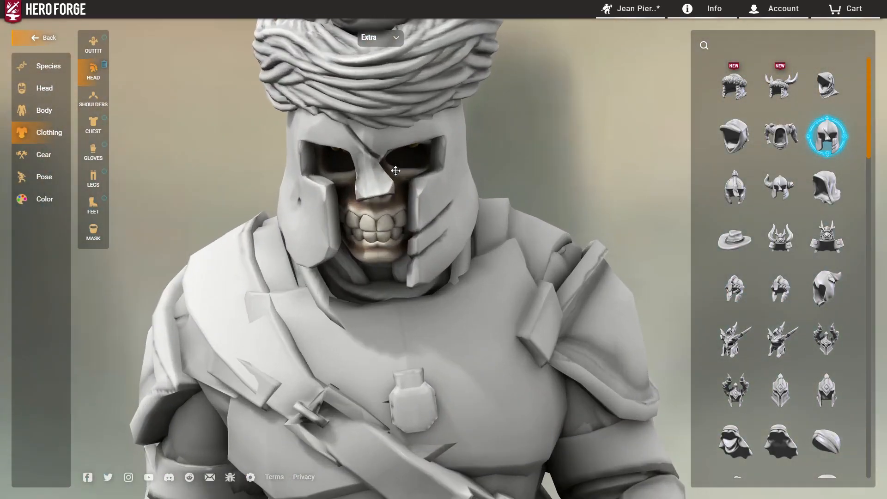
pyautogui.scroll(-5, 385, 169)
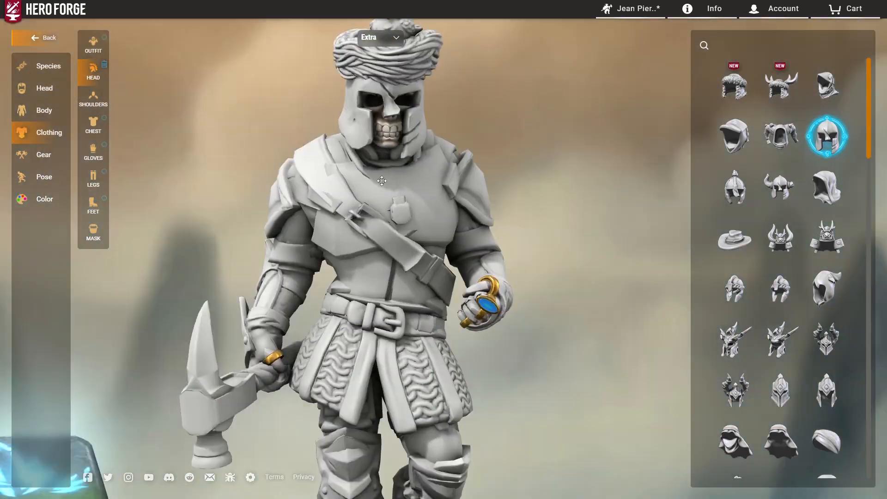
pyautogui.scroll(2, 456, 154)
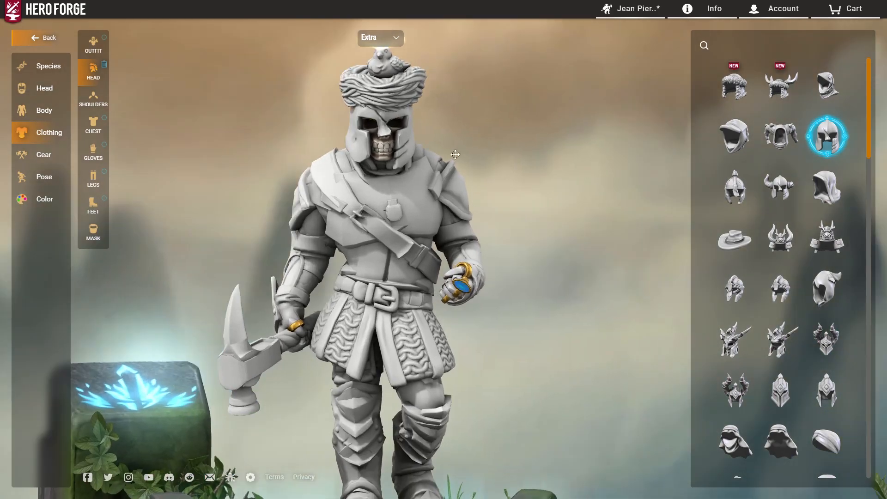
# Try the spiked-top helm and the visored full-face helm on the Extra skeleton
pyautogui.click(784, 194)
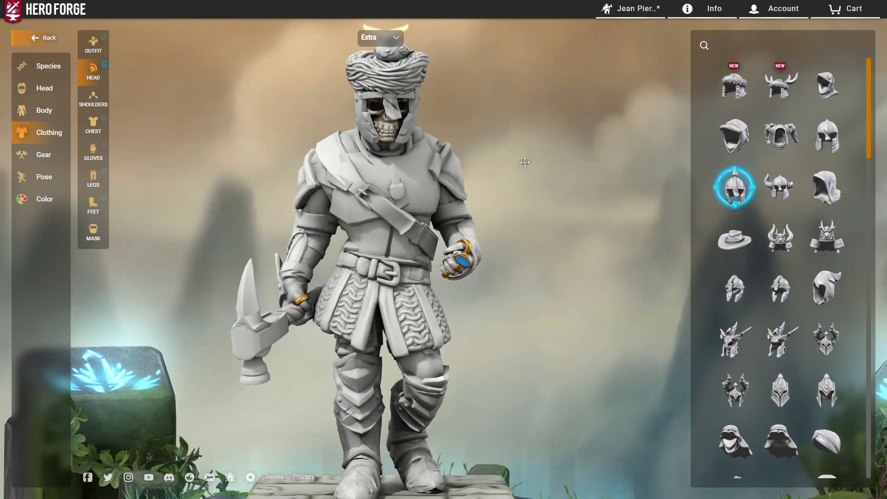
pyautogui.moveTo(525, 162)
pyautogui.mouseDown()
pyautogui.moveTo(642, 208)
pyautogui.moveTo(526, 171)
pyautogui.mouseUp()
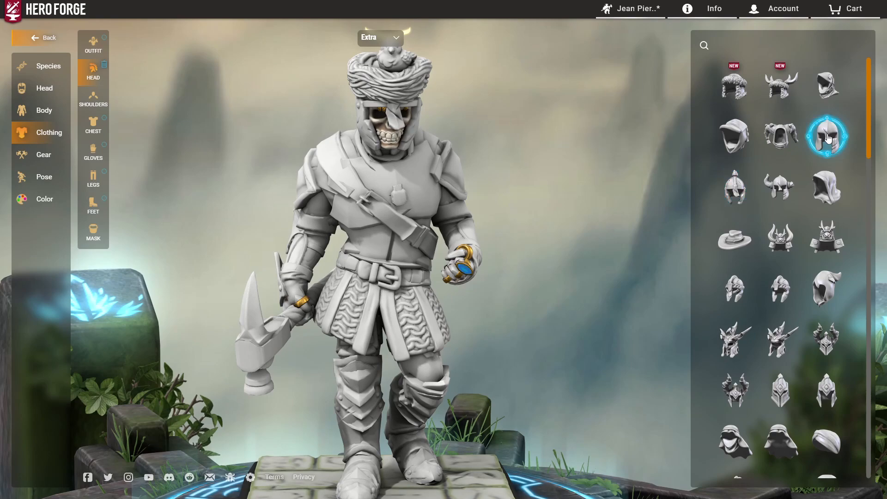
pyautogui.scroll(-1, 748, 249)
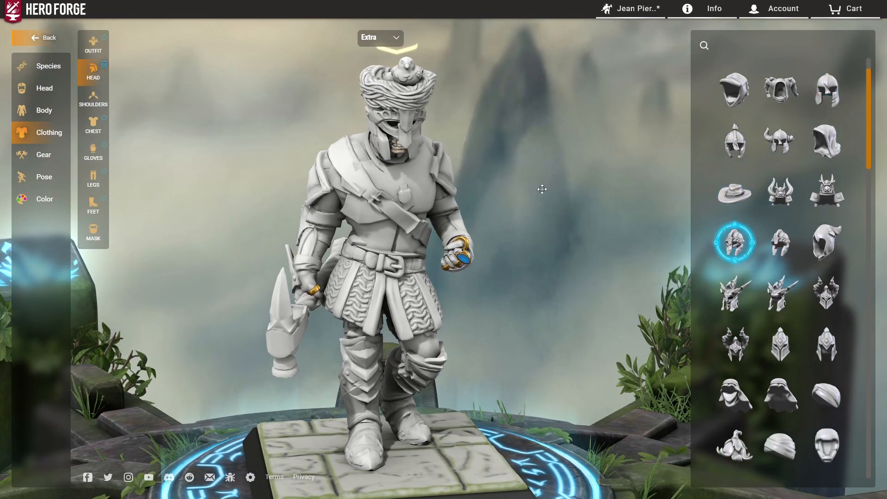
pyautogui.moveTo(548, 190); pyautogui.dragTo(493, 174)
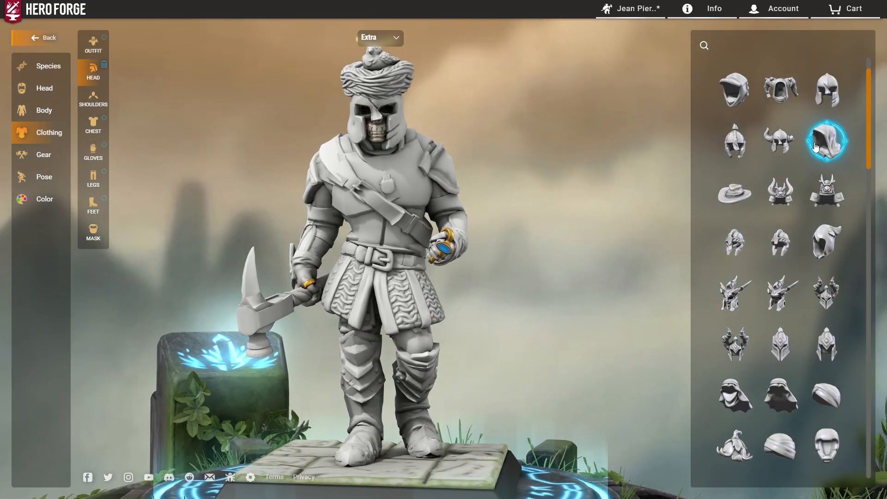
# Try the loose draped hood on the Extra skeleton and look through further headwear
pyautogui.click(832, 147)
pyautogui.moveTo(531, 152)
pyautogui.mouseDown()
pyautogui.moveTo(644, 143)
pyautogui.moveTo(525, 143)
pyautogui.mouseUp()
pyautogui.scroll(-2, 769, 288)
pyautogui.scroll(-10, 812, 315)
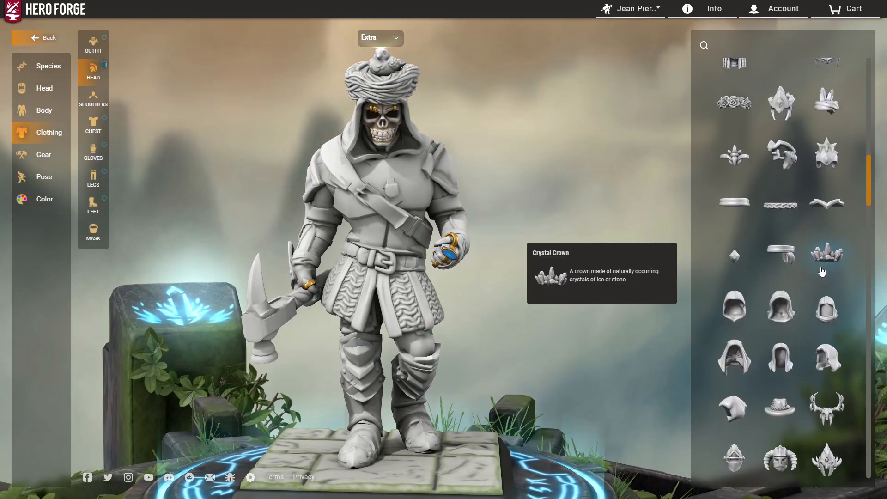
pyautogui.scroll(-1, 804, 274)
pyautogui.moveTo(456, 145); pyautogui.dragTo(434, 146)
# Try the long hood that drapes over the chest on the Extra skeleton and view it near and far
pyautogui.click(781, 322)
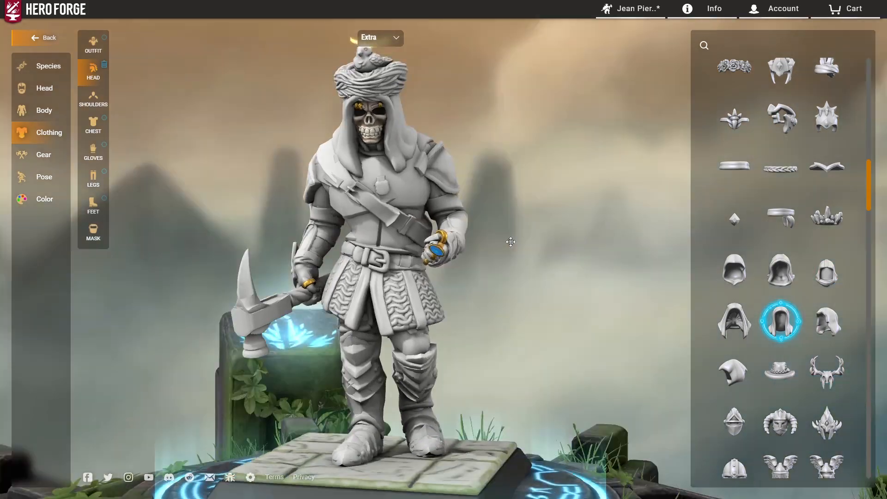
pyautogui.scroll(5, 508, 240)
pyautogui.scroll(-5, 507, 234)
pyautogui.moveTo(467, 233); pyautogui.dragTo(485, 234)
pyautogui.scroll(5, 460, 221)
pyautogui.scroll(-5, 460, 221)
pyautogui.scroll(-4, 773, 310)
pyautogui.scroll(-7, 802, 276)
pyautogui.scroll(1, 809, 259)
# Try more headwear on the Extra skeleton, including the close-fitting cowl around the face
pyautogui.click(826, 171)
pyautogui.moveTo(519, 194); pyautogui.dragTo(500, 189)
pyautogui.scroll(-7, 807, 326)
pyautogui.scroll(-20, 806, 323)
pyautogui.click(828, 190)
pyautogui.moveTo(634, 174); pyautogui.dragTo(513, 161)
pyautogui.scroll(2, 527, 180)
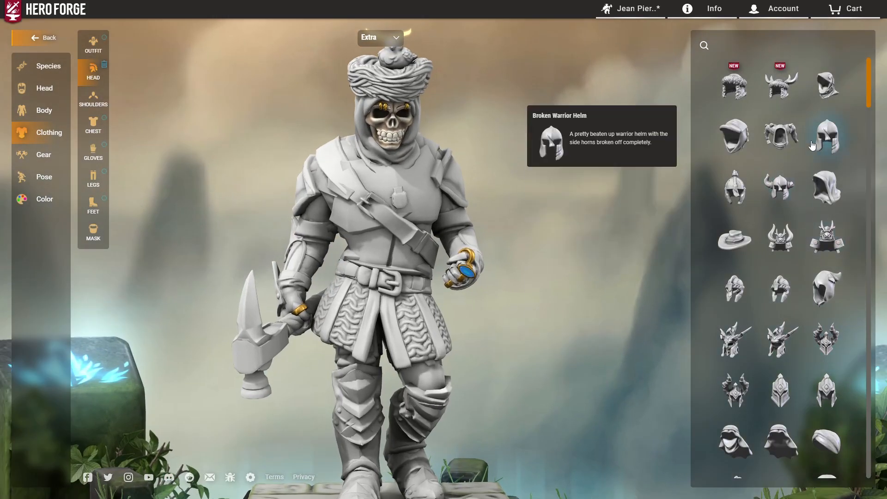
# Equip the Broken Warrior Helm on the Extra skeleton again and view it from the front
pyautogui.click(828, 136)
pyautogui.scroll(-3, 500, 199)
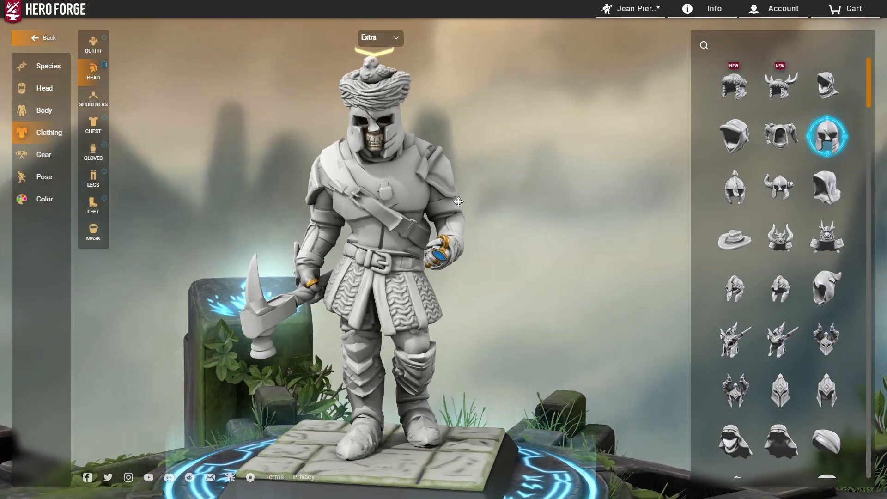
pyautogui.moveTo(500, 184); pyautogui.dragTo(452, 183)
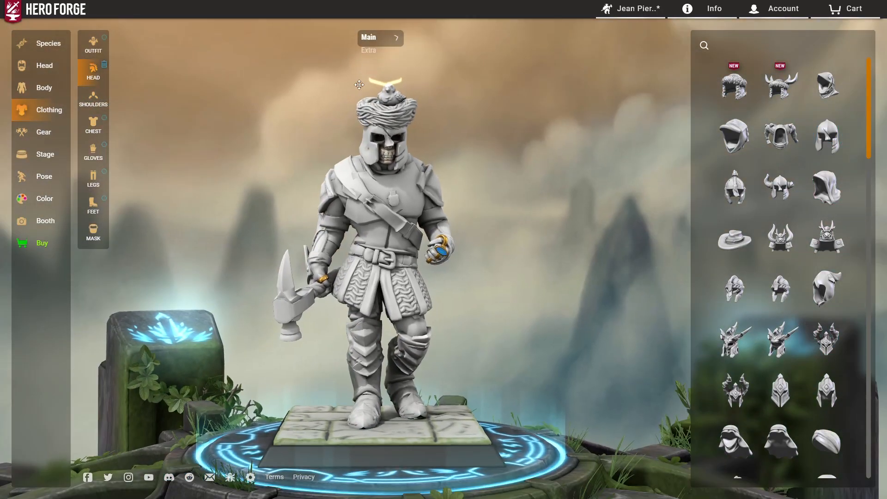
# Switch to the main skeleton and add the engraved pauldron to its right shoulder only
pyautogui.click(369, 50)
pyautogui.click(92, 99)
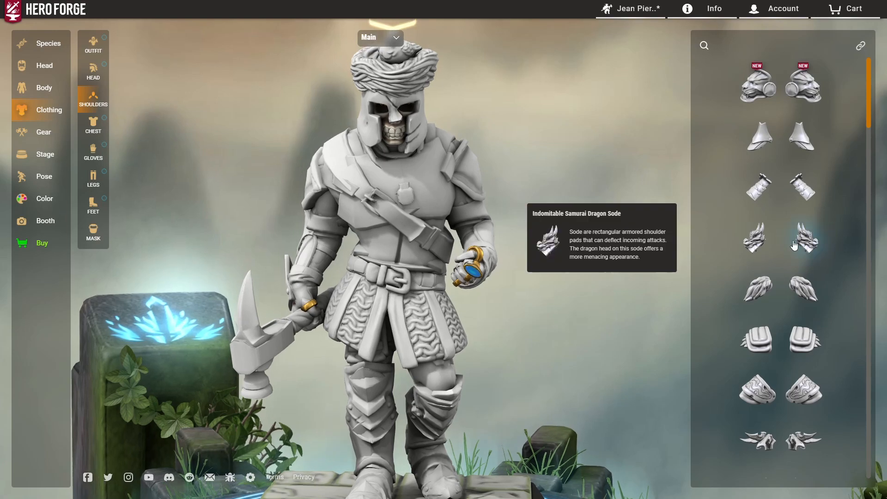
pyautogui.click(758, 389)
# Scale the right pauldron to 0.9 and set its rotation twist to -0.35 and bend to -0.22
pyautogui.click(44, 177)
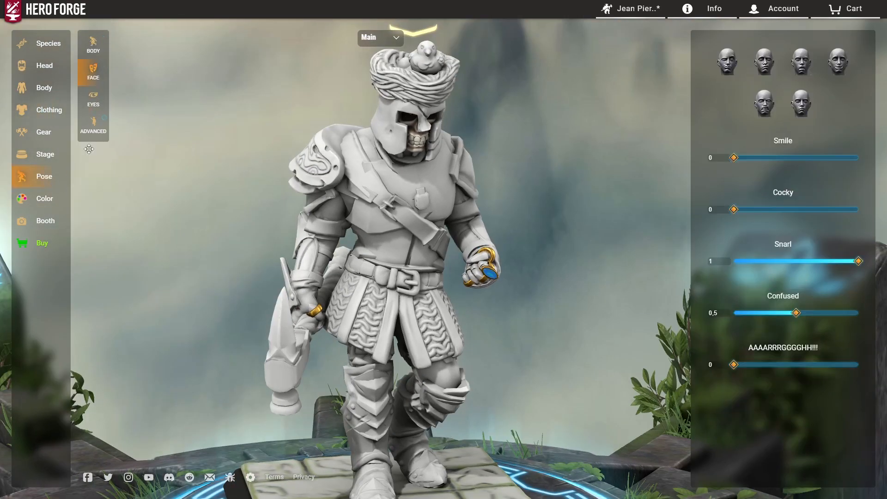
pyautogui.click(754, 47)
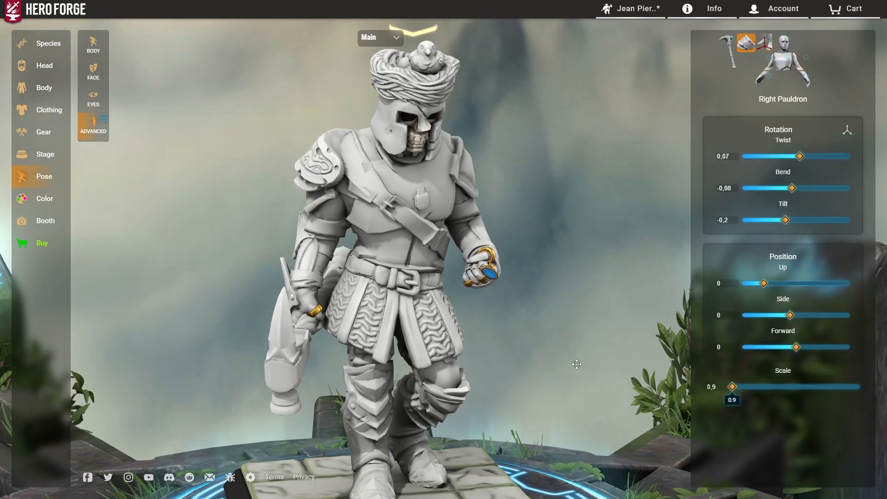
pyautogui.moveTo(581, 366); pyautogui.dragTo(651, 375)
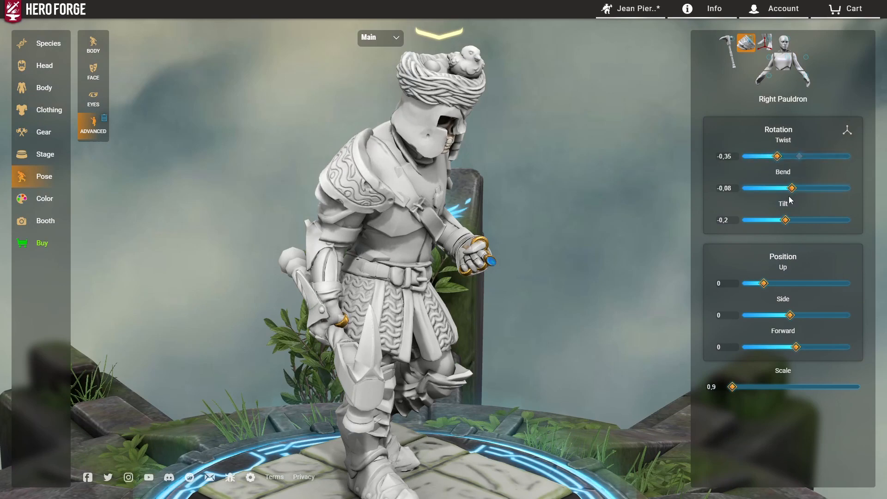
pyautogui.moveTo(593, 234); pyautogui.dragTo(786, 196)
# Examine the right pauldron's fit over the shoulder and chest armour from several sides
pyautogui.scroll(4, 509, 227)
pyautogui.moveTo(393, 227); pyautogui.dragTo(185, 282)
pyautogui.scroll(-2, 499, 278)
pyautogui.moveTo(498, 278)
pyautogui.mouseDown()
pyautogui.moveTo(398, 278)
pyautogui.moveTo(300, 242)
pyautogui.moveTo(277, 259)
pyautogui.moveTo(524, 269)
pyautogui.moveTo(490, 275)
pyautogui.mouseUp()
pyautogui.scroll(3, 277, 258)
pyautogui.moveTo(454, 135); pyautogui.dragTo(546, 192)
pyautogui.scroll(-3, 546, 191)
pyautogui.moveTo(450, 228); pyautogui.dragTo(327, 156)
pyautogui.scroll(3, 423, 210)
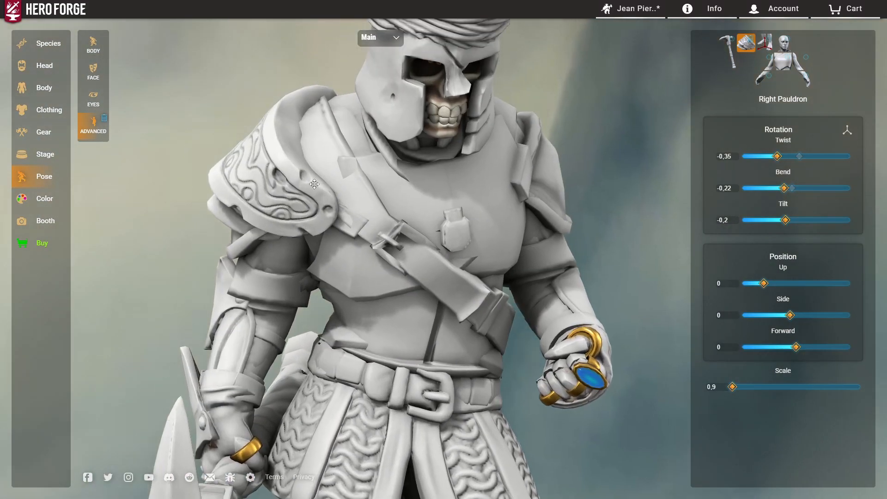
# Examine the layered armour on the hammer arm, from the right wrist up to the pauldron
pyautogui.scroll(-5, 324, 178)
pyautogui.moveTo(327, 176); pyautogui.dragTo(341, 298)
pyautogui.scroll(3, 341, 298)
pyautogui.moveTo(341, 298); pyautogui.dragTo(309, 202, button='right')
pyautogui.scroll(3, 309, 202)
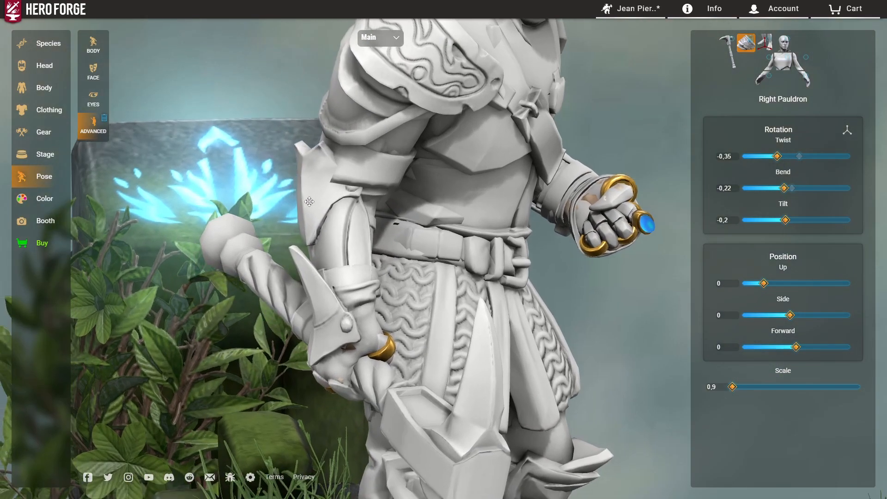
pyautogui.moveTo(310, 202); pyautogui.dragTo(307, 257)
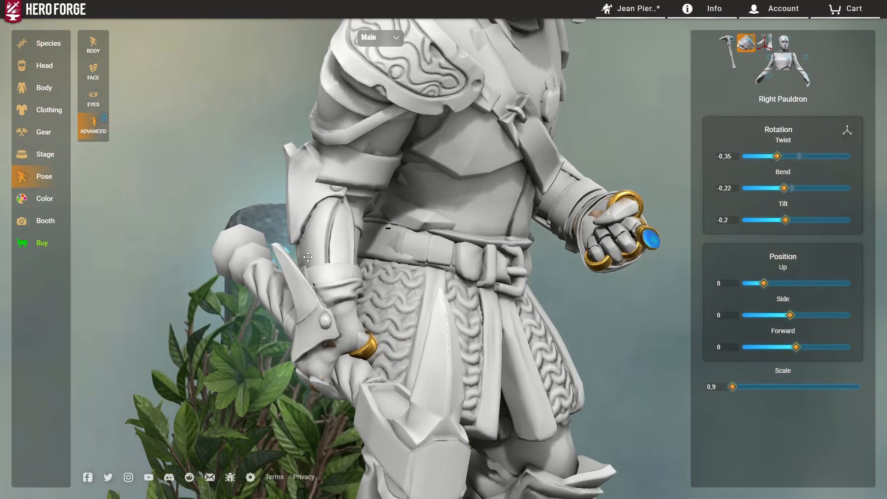
pyautogui.moveTo(397, 189); pyautogui.dragTo(525, 130)
pyautogui.moveTo(525, 131); pyautogui.dragTo(492, 189, button='right')
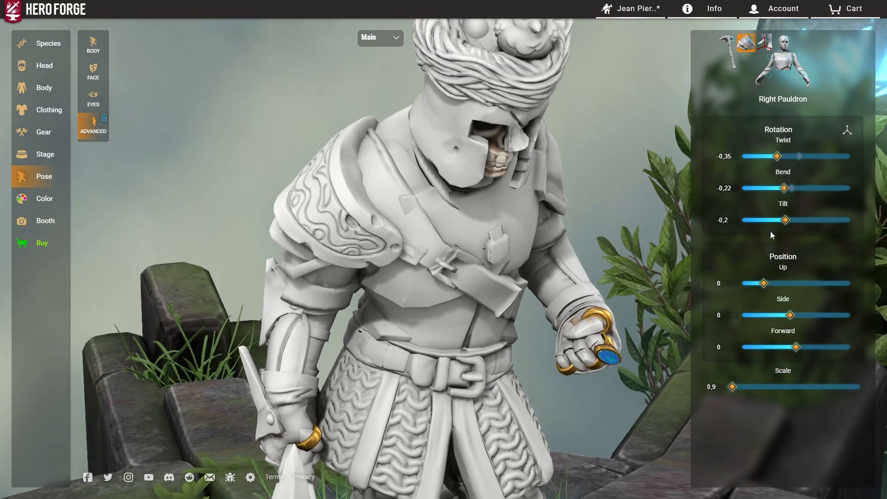
# Rotate the main skeleton's right engraved pauldron to twist -0.18, bend -0.56 and tilt -0.59
pyautogui.scroll(-3, 457, 213)
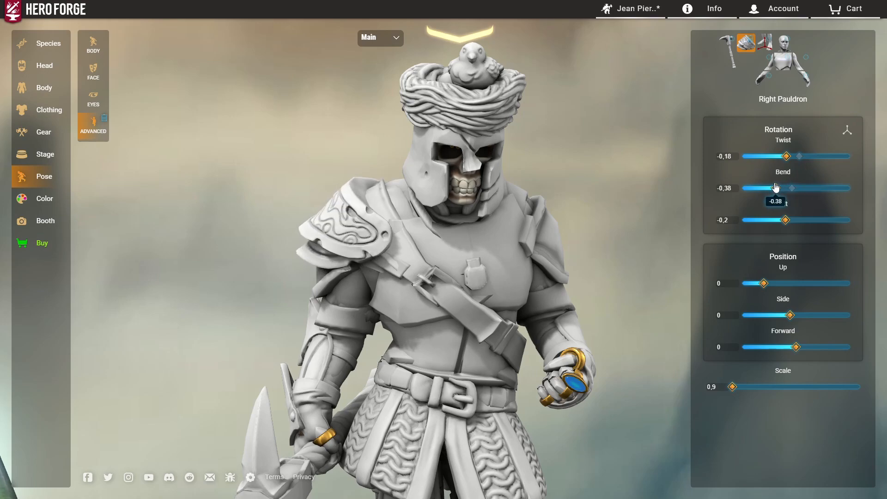
pyautogui.moveTo(791, 186); pyautogui.dragTo(764, 185)
pyautogui.moveTo(590, 211); pyautogui.dragTo(487, 228)
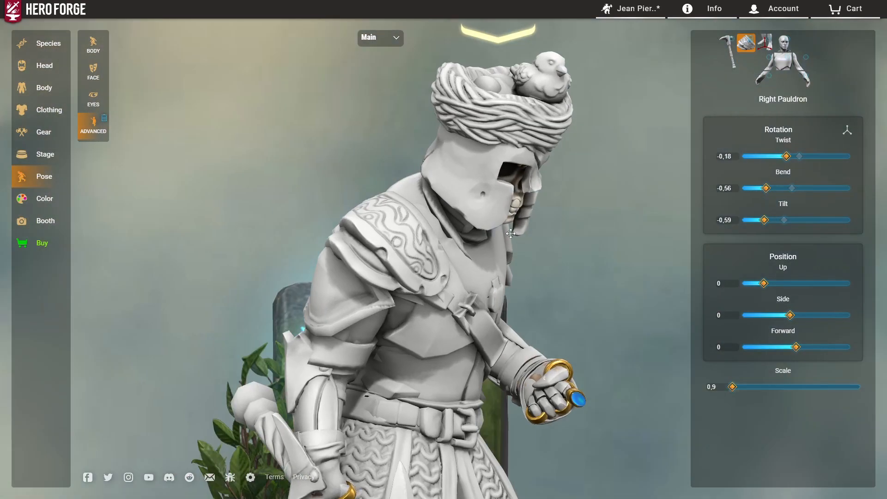
# Scale the engraved pauldron to 0.94 and offset it 0.01 forward and -0.01 to the side
pyautogui.moveTo(733, 387); pyautogui.dragTo(738, 387)
pyautogui.moveTo(484, 309); pyautogui.dragTo(499, 347)
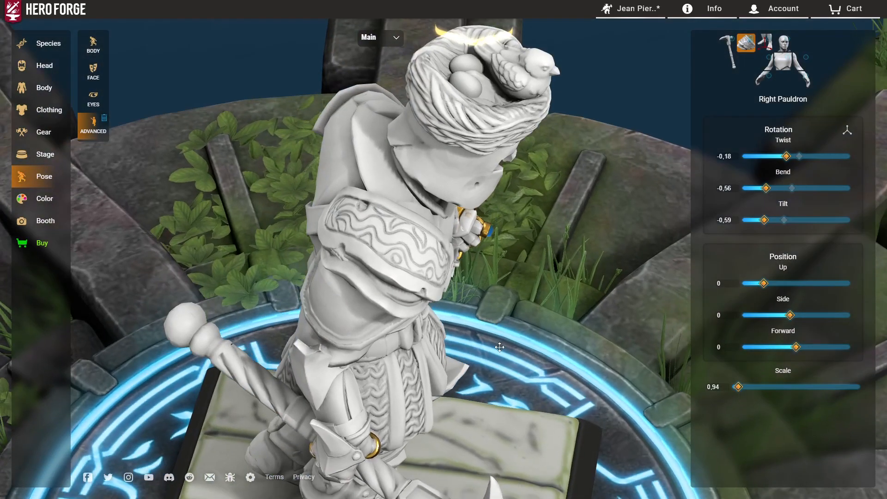
pyautogui.moveTo(796, 349); pyautogui.dragTo(802, 350)
pyautogui.moveTo(468, 307); pyautogui.dragTo(369, 252)
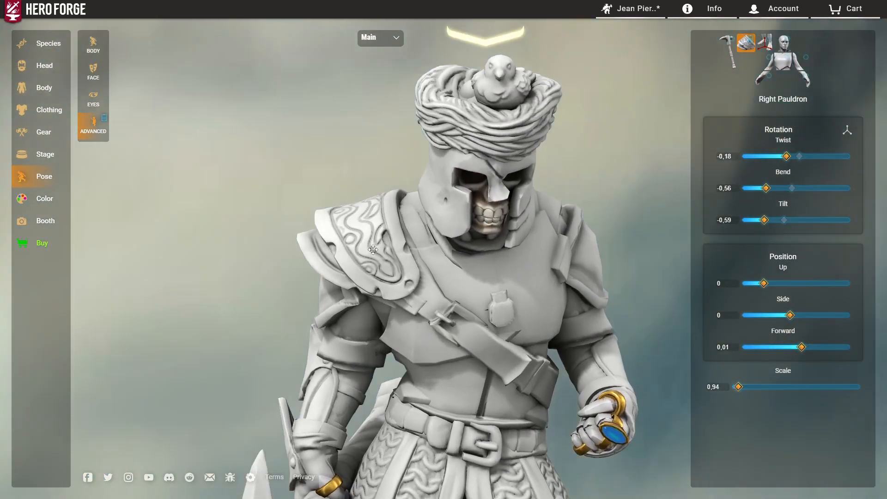
pyautogui.moveTo(789, 317)
pyautogui.mouseDown()
pyautogui.moveTo(780, 314)
pyautogui.moveTo(787, 310)
pyautogui.mouseUp()
pyautogui.scroll(-4, 501, 263)
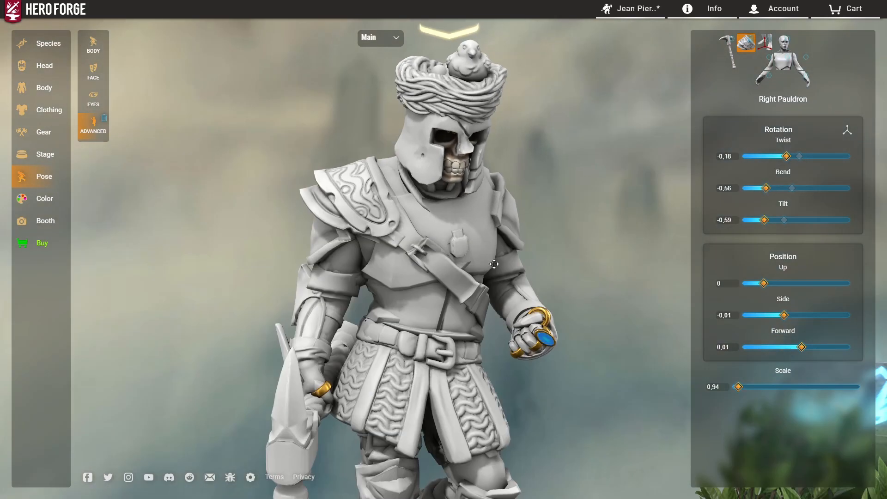
# Switch to the extra figure and add the segmented upper-arm plate to its right shoulder only
pyautogui.click(369, 51)
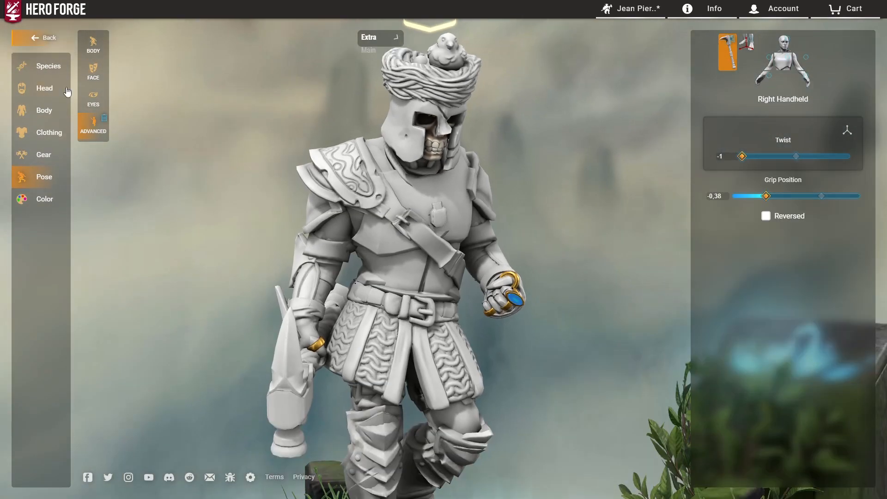
pyautogui.click(49, 132)
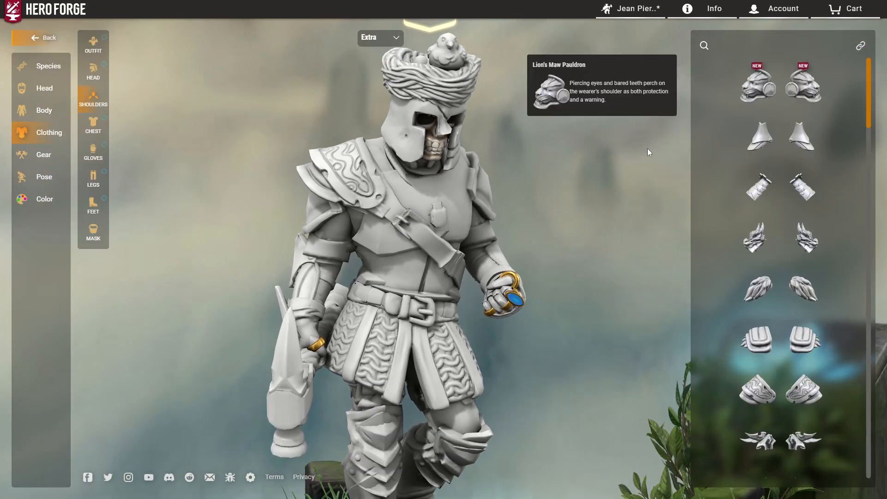
pyautogui.scroll(-5, 794, 281)
pyautogui.scroll(-10, 795, 280)
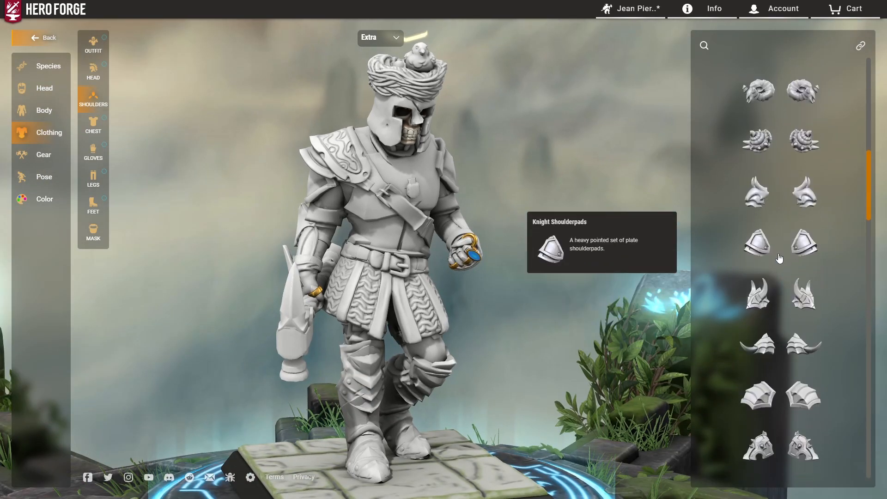
pyautogui.moveTo(869, 303); pyautogui.dragTo(830, 104)
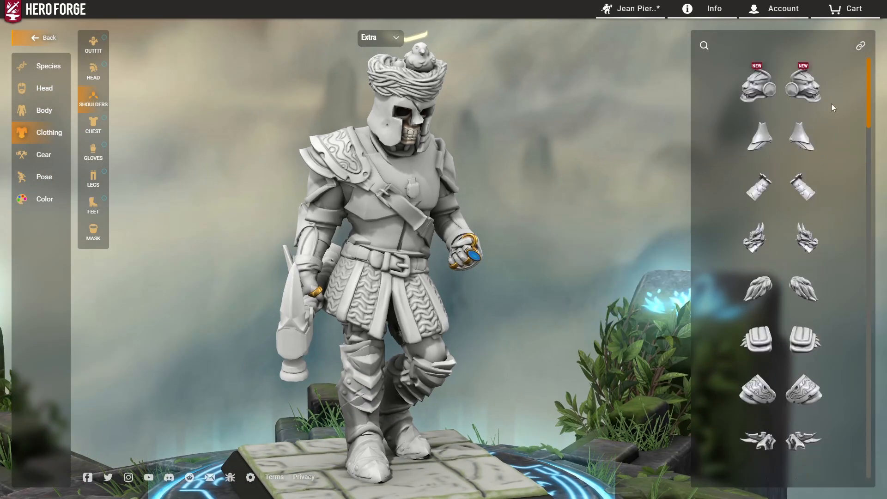
pyautogui.click(758, 187)
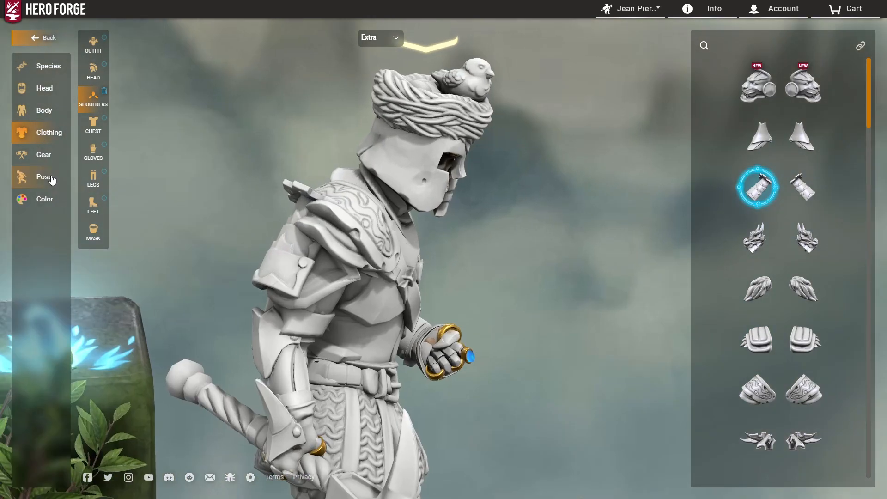
# Scale the extra figure's right arm plate to 0.9, set its forward position to -0.09 and its twist to -0.39
pyautogui.click(43, 178)
pyautogui.moveTo(748, 387); pyautogui.dragTo(732, 387)
pyautogui.moveTo(797, 347); pyautogui.dragTo(748, 347)
pyautogui.moveTo(791, 315); pyautogui.dragTo(754, 315)
pyautogui.moveTo(785, 220); pyautogui.dragTo(780, 220)
pyautogui.moveTo(792, 188); pyautogui.dragTo(781, 188)
pyautogui.moveTo(800, 156); pyautogui.dragTo(775, 156)
# Refine the arm plate's placement with tilt -0.04, bend -0.02, side -0.05 and up 0.03, checking its fit on the arm
pyautogui.moveTo(781, 220); pyautogui.dragTo(791, 220)
pyautogui.moveTo(578, 259); pyautogui.dragTo(499, 259)
pyautogui.scroll(3, 499, 258)
pyautogui.moveTo(791, 220); pyautogui.dragTo(794, 220)
pyautogui.moveTo(781, 188); pyautogui.dragTo(796, 188)
pyautogui.moveTo(509, 278); pyautogui.dragTo(554, 278)
pyautogui.moveTo(754, 315); pyautogui.dragTo(760, 315)
pyautogui.moveTo(764, 284)
pyautogui.mouseDown()
pyautogui.moveTo(803, 283)
pyautogui.moveTo(777, 283)
pyautogui.mouseUp()
pyautogui.scroll(-5, 508, 286)
pyautogui.moveTo(434, 291); pyautogui.dragTo(476, 294)
pyautogui.scroll(2, 475, 294)
pyautogui.moveTo(434, 185); pyautogui.dragTo(443, 222)
pyautogui.scroll(-2, 548, 265)
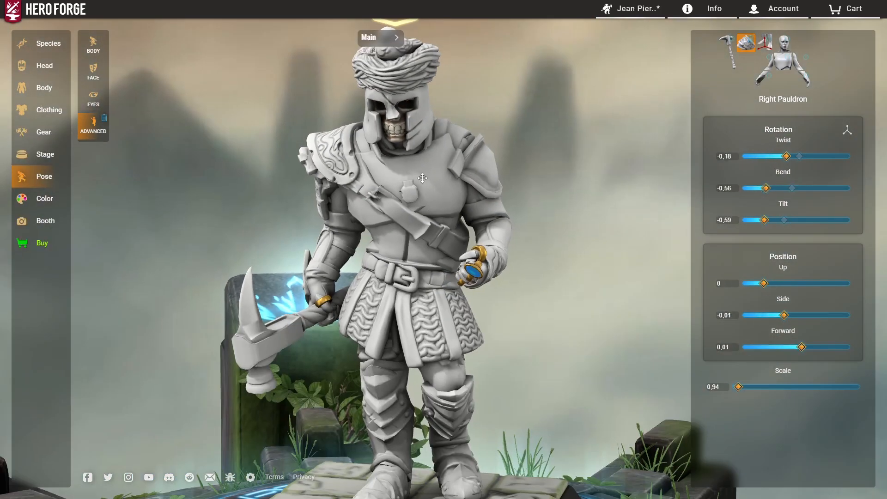
# Split the main skeleton's weight by body part, set the arms' weight to 0 and check both arms for clipping
pyautogui.scroll(2, 444, 198)
pyautogui.click(49, 88)
pyautogui.click(90, 103)
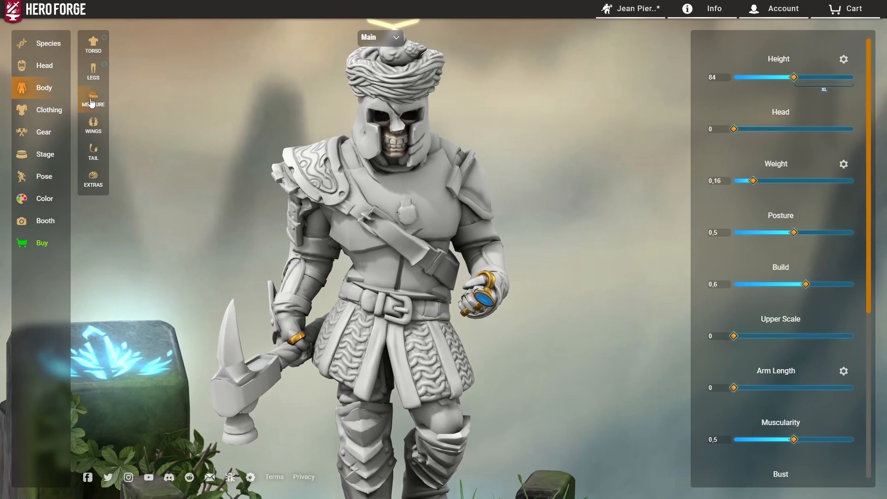
pyautogui.scroll(3, 471, 215)
pyautogui.moveTo(472, 215); pyautogui.dragTo(465, 229)
pyautogui.click(844, 164)
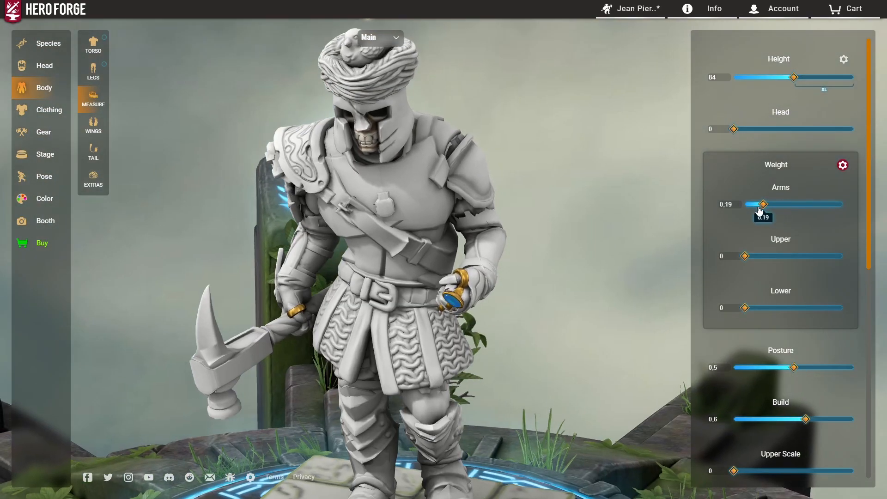
pyautogui.scroll(2, 439, 273)
pyautogui.moveTo(440, 273); pyautogui.dragTo(278, 228)
pyautogui.scroll(1, 309, 229)
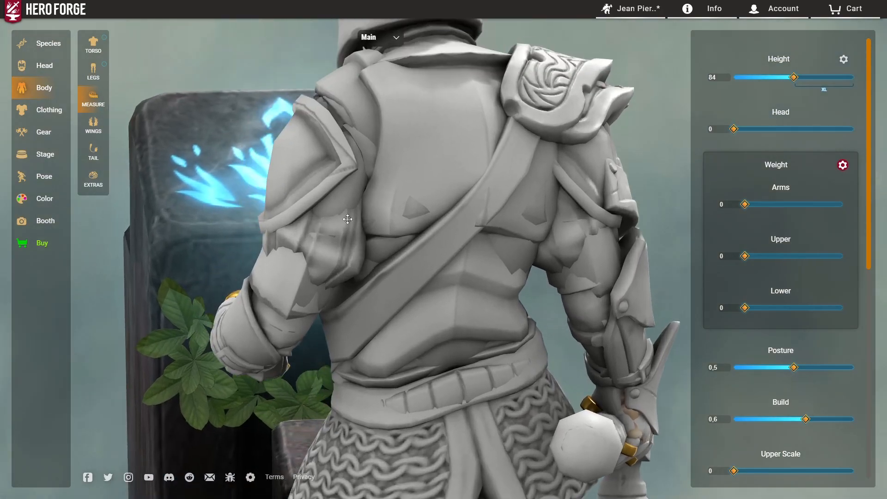
pyautogui.moveTo(348, 219); pyautogui.dragTo(546, 184)
pyautogui.scroll(-2, 444, 203)
pyautogui.moveTo(346, 218); pyautogui.dragTo(327, 224)
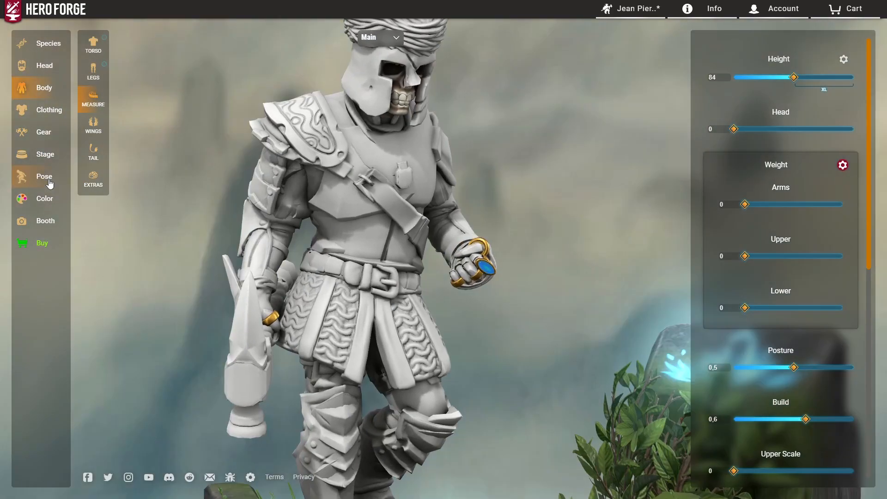
# Switch to the extra figure, split its weight by body part and set the arms' weight to 0.57
pyautogui.click(49, 181)
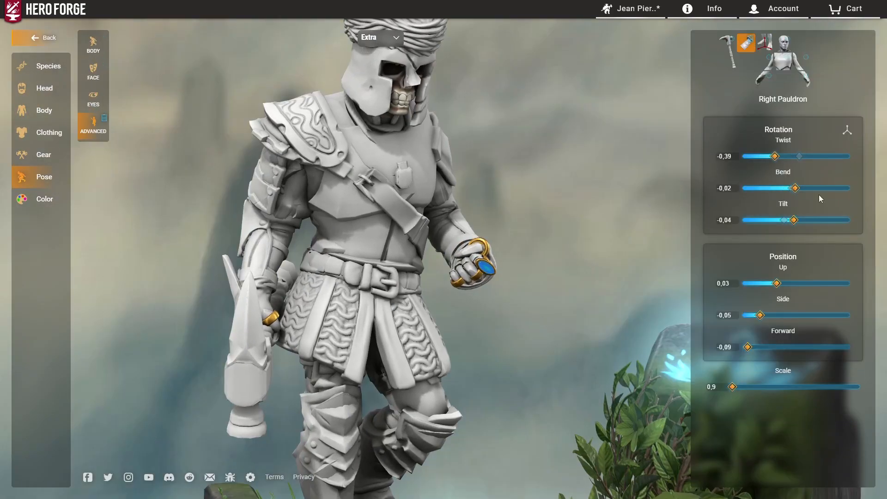
pyautogui.click(53, 118)
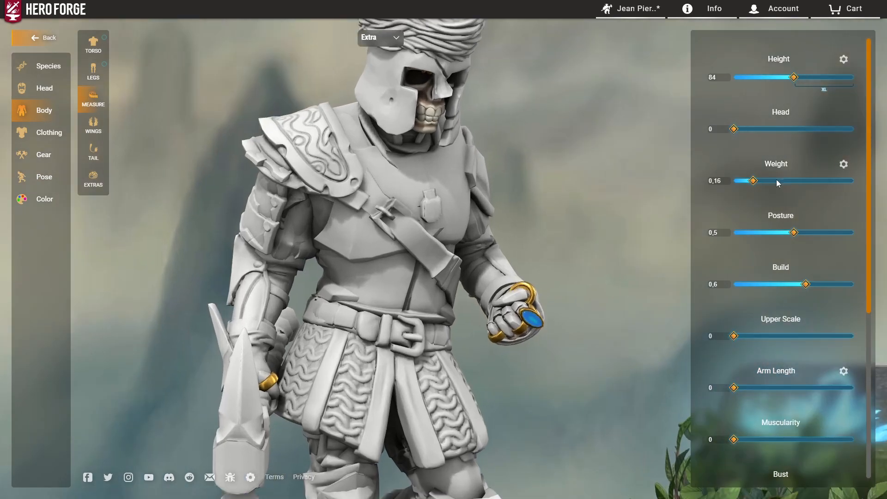
pyautogui.click(844, 165)
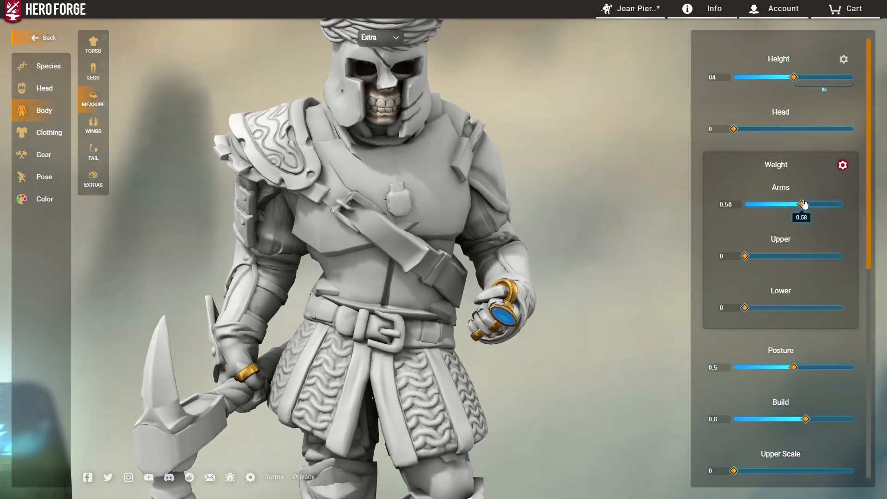
pyautogui.moveTo(601, 207); pyautogui.dragTo(369, 227)
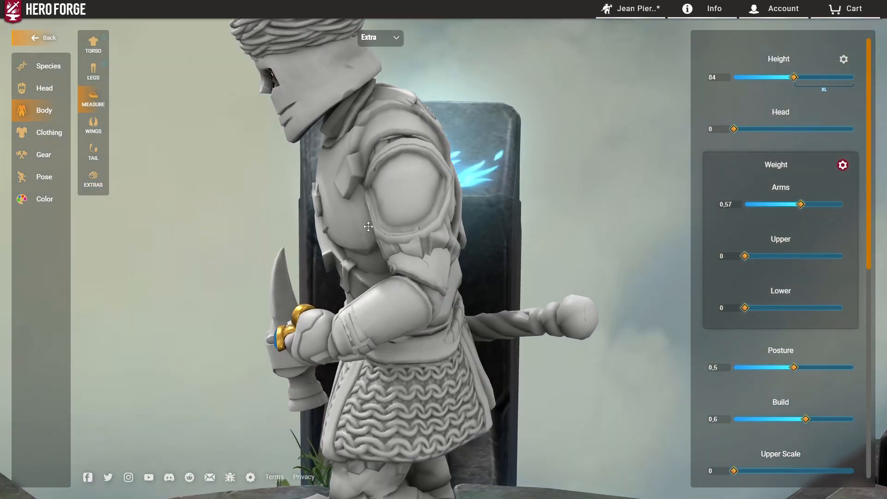
pyautogui.moveTo(277, 219); pyautogui.dragTo(370, 119)
pyautogui.scroll(-3, 384, 205)
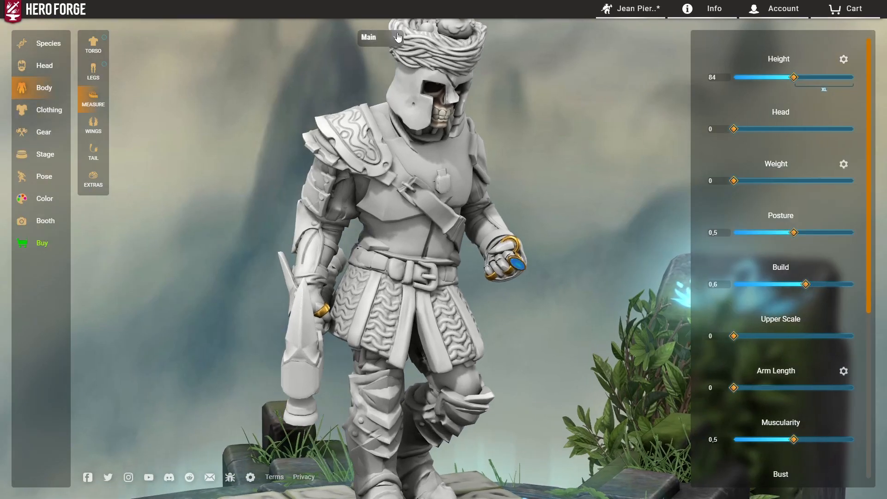
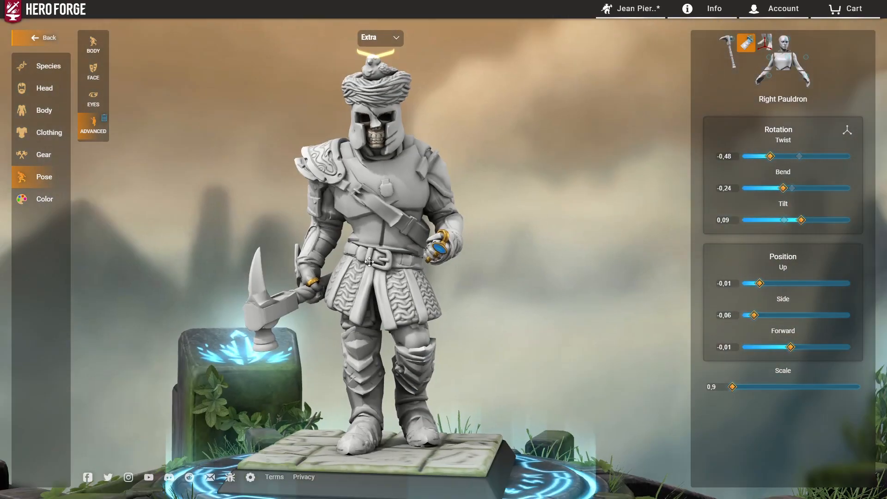
# Examine the layered arm and shoulder armour from the front and both sides, close up and at full figure
pyautogui.moveTo(369, 261); pyautogui.dragTo(389, 265)
pyautogui.scroll(6, 388, 268)
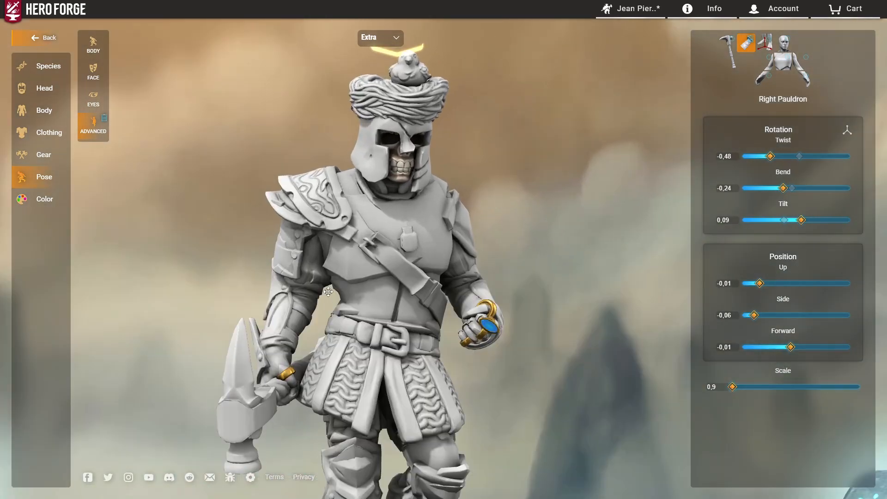
pyautogui.moveTo(305, 309); pyautogui.dragTo(400, 320)
pyautogui.scroll(2, 358, 327)
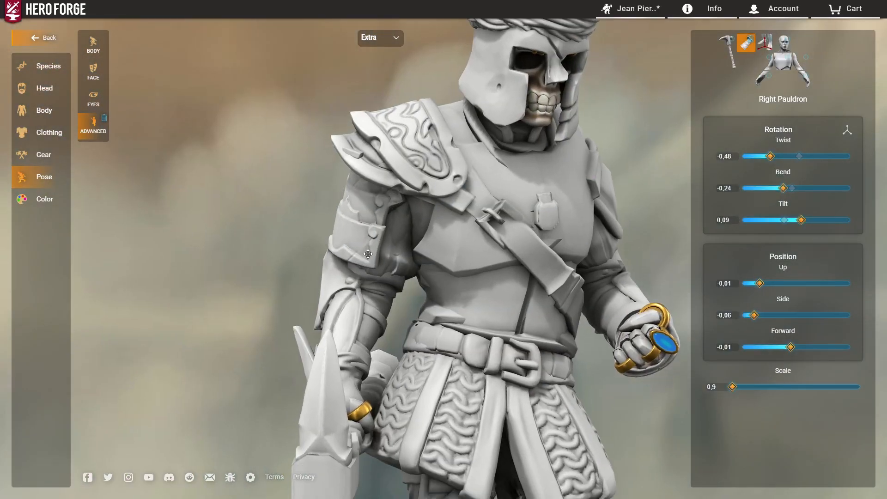
pyautogui.scroll(-4, 368, 253)
pyautogui.moveTo(368, 254); pyautogui.dragTo(436, 192)
pyautogui.scroll(-4, 444, 243)
pyautogui.moveTo(444, 243); pyautogui.dragTo(362, 207)
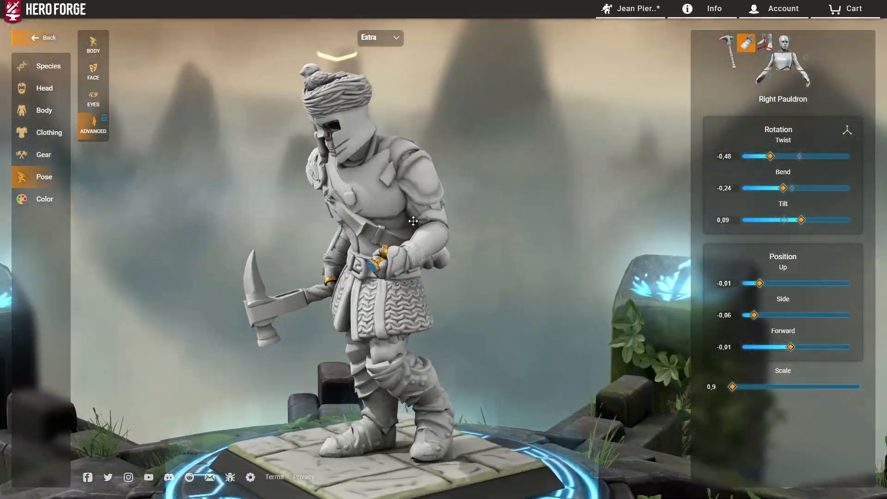
pyautogui.scroll(2, 362, 208)
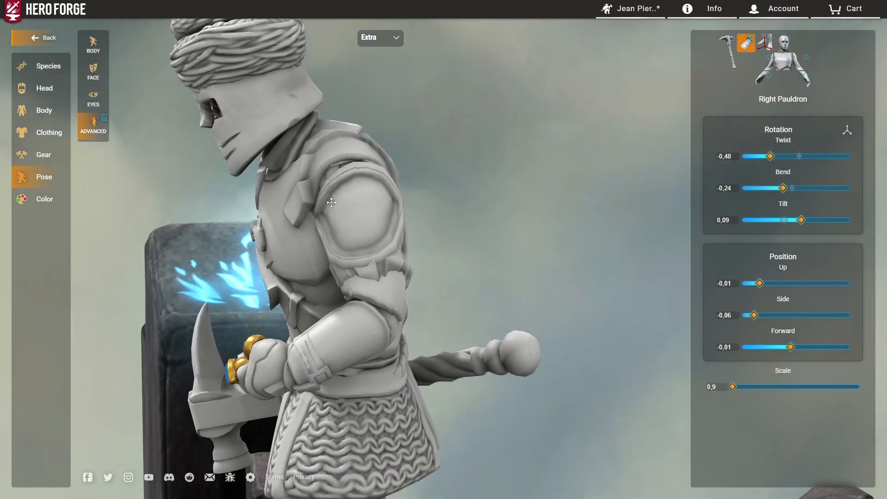
pyautogui.moveTo(331, 202); pyautogui.dragTo(459, 184)
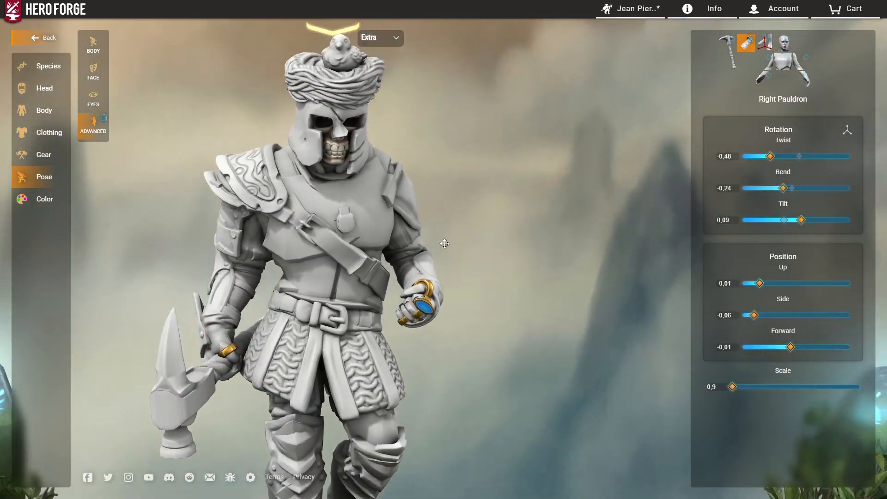
pyautogui.moveTo(444, 244); pyautogui.dragTo(193, 262)
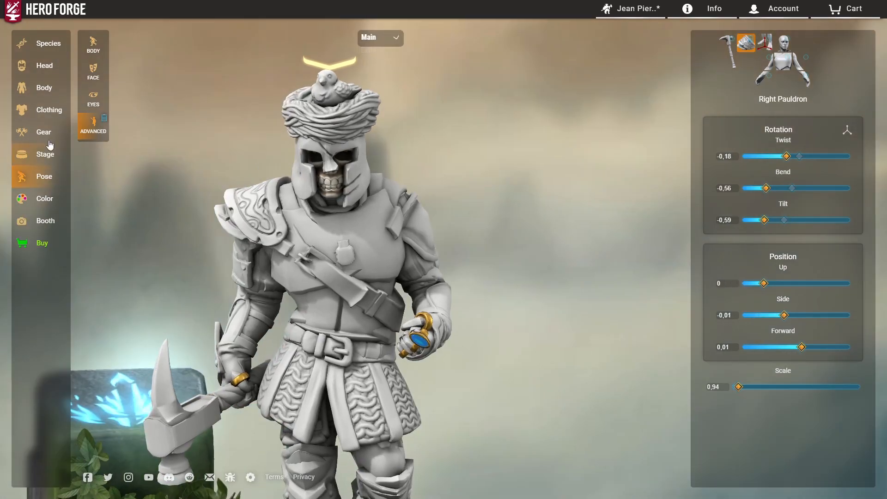
# Try the square layered pauldron on the main skeleton's left shoulder, with its bend set to -0.14
pyautogui.click(46, 109)
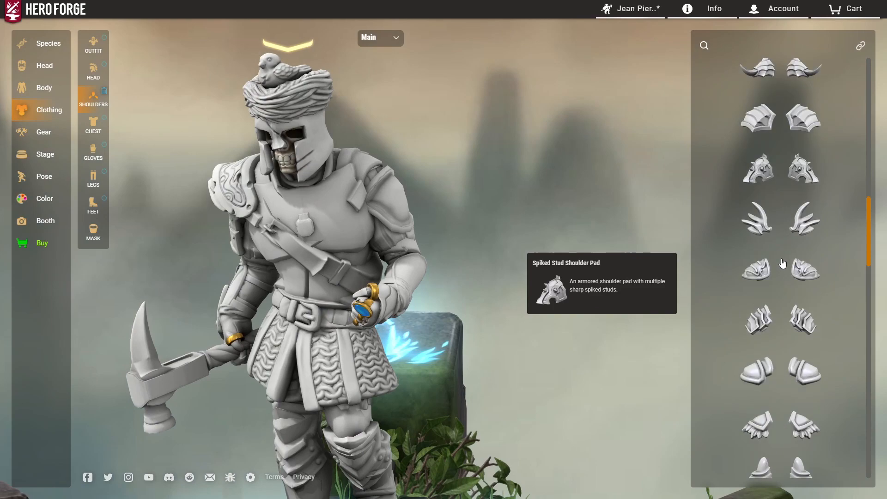
pyautogui.scroll(20, 869, 382)
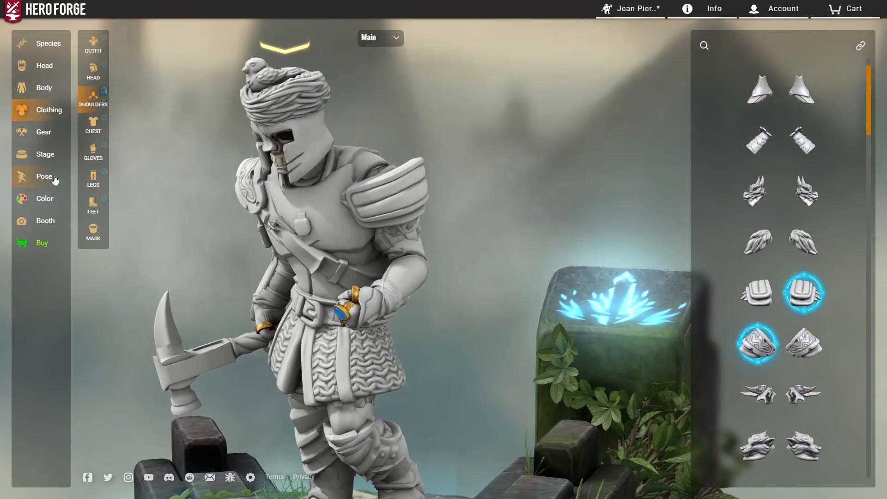
pyautogui.click(53, 177)
pyautogui.moveTo(831, 189); pyautogui.dragTo(790, 189)
# Fit the left pauldron to the shoulder with tilt 0.44, side 0.08, forward 0.03 and up -0.08
pyautogui.moveTo(785, 220); pyautogui.dragTo(827, 220)
pyautogui.moveTo(573, 199)
pyautogui.mouseDown()
pyautogui.moveTo(462, 240)
pyautogui.moveTo(573, 198)
pyautogui.mouseUp()
pyautogui.scroll(5, 555, 208)
pyautogui.moveTo(850, 315); pyautogui.dragTo(885, 342)
pyautogui.moveTo(827, 220); pyautogui.dragTo(813, 221)
pyautogui.moveTo(573, 222); pyautogui.dragTo(462, 222)
pyautogui.moveTo(531, 208); pyautogui.dragTo(485, 277)
pyautogui.moveTo(797, 348); pyautogui.dragTo(801, 347)
pyautogui.moveTo(806, 283); pyautogui.dragTo(803, 278)
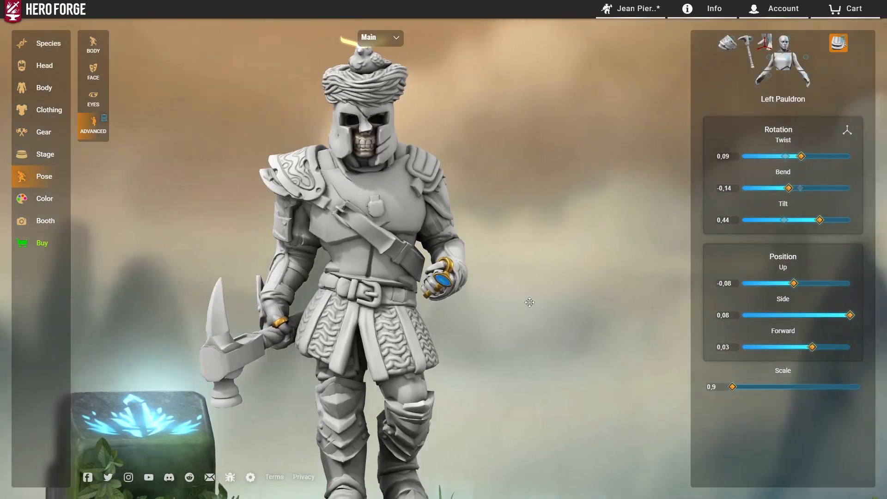
# Remove the square pauldron from the left shoulder, keep the engraved right one, and review the figure from several sides
pyautogui.click(298, 192)
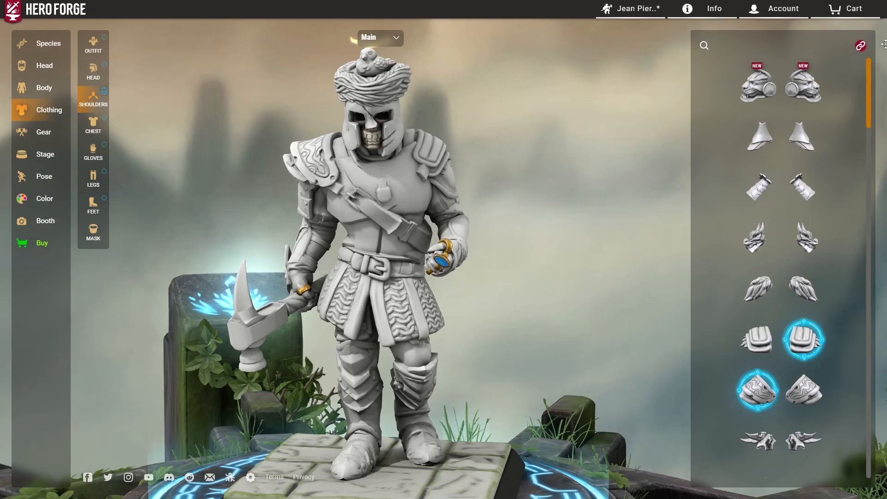
pyautogui.click(815, 339)
pyautogui.moveTo(587, 187); pyautogui.dragTo(488, 210)
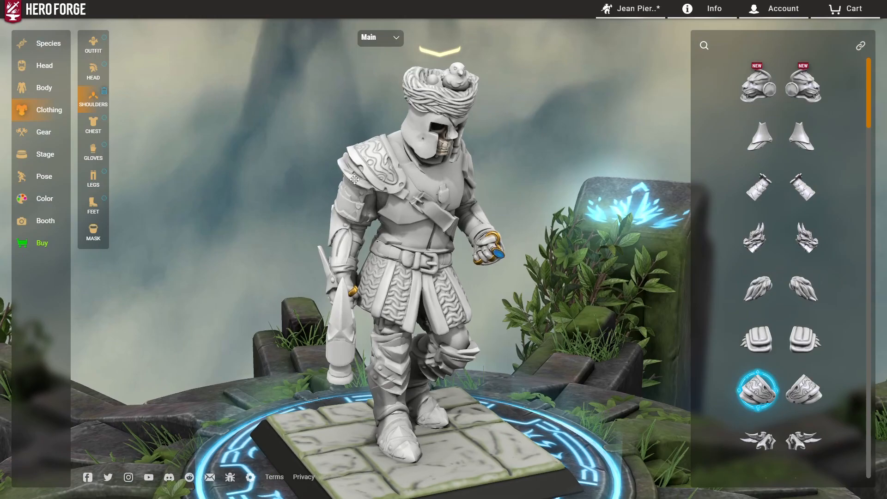
pyautogui.moveTo(474, 241); pyautogui.dragTo(443, 236)
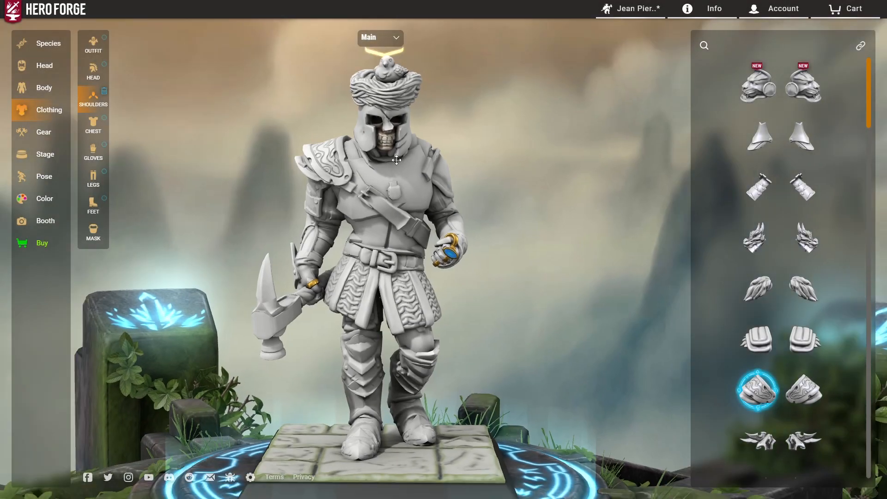
pyautogui.moveTo(397, 160); pyautogui.dragTo(282, 190)
pyautogui.scroll(5, 428, 205)
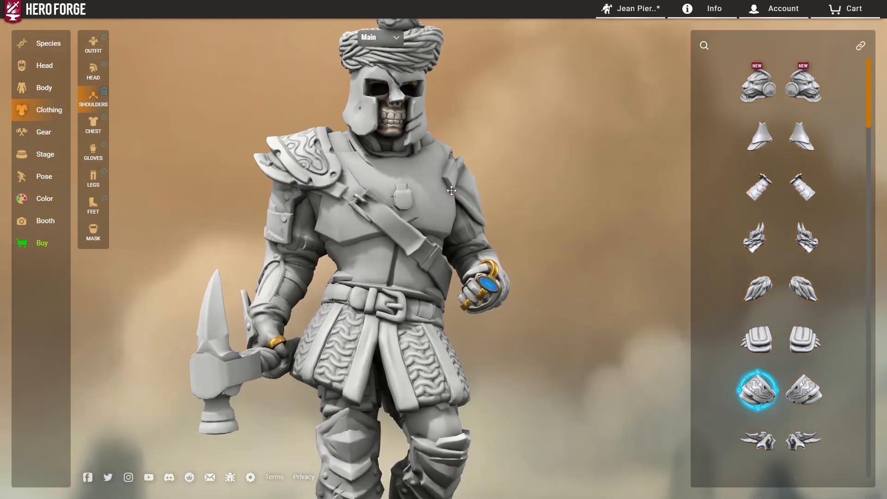
pyautogui.moveTo(452, 190); pyautogui.dragTo(419, 200)
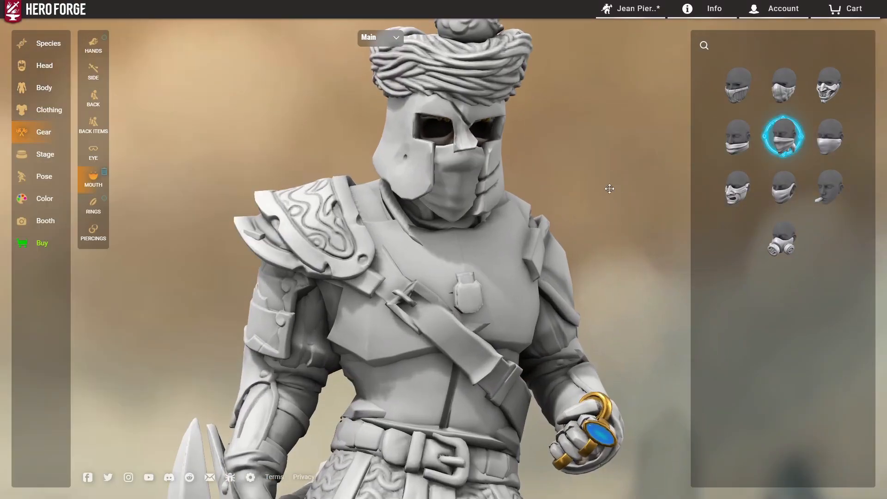
# Examine the masked helm, bird's nest headwear and shoulder armour from several angles
pyautogui.moveTo(609, 189); pyautogui.dragTo(483, 151)
pyautogui.scroll(-3, 483, 150)
pyautogui.scroll(3, 483, 151)
pyautogui.scroll(-3, 310, 147)
pyautogui.moveTo(393, 131); pyautogui.dragTo(434, 184)
pyautogui.scroll(3, 435, 185)
# Browse the hand-held axes for a weapon head to layer with the war hammer
pyautogui.click(94, 45)
pyautogui.moveTo(374, 172); pyautogui.dragTo(286, 277)
pyautogui.click(706, 66)
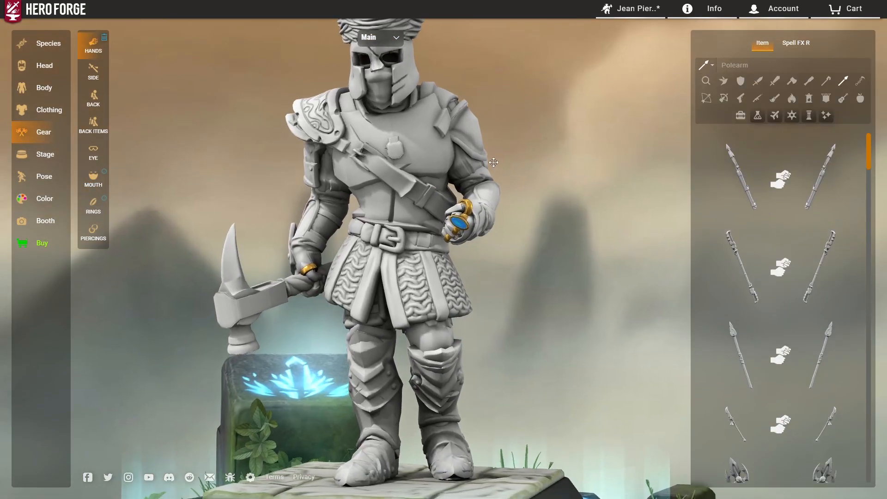
pyautogui.click(791, 81)
pyautogui.scroll(-8, 750, 309)
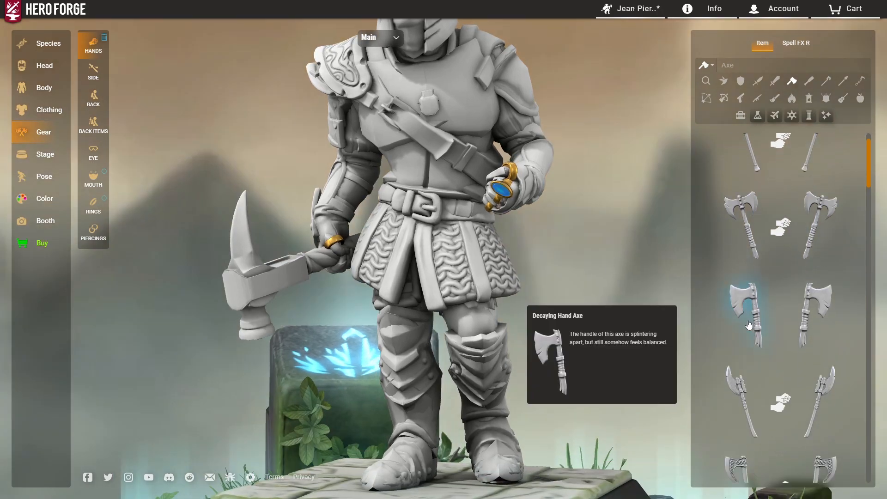
pyautogui.moveTo(592, 208); pyautogui.dragTo(81, 174)
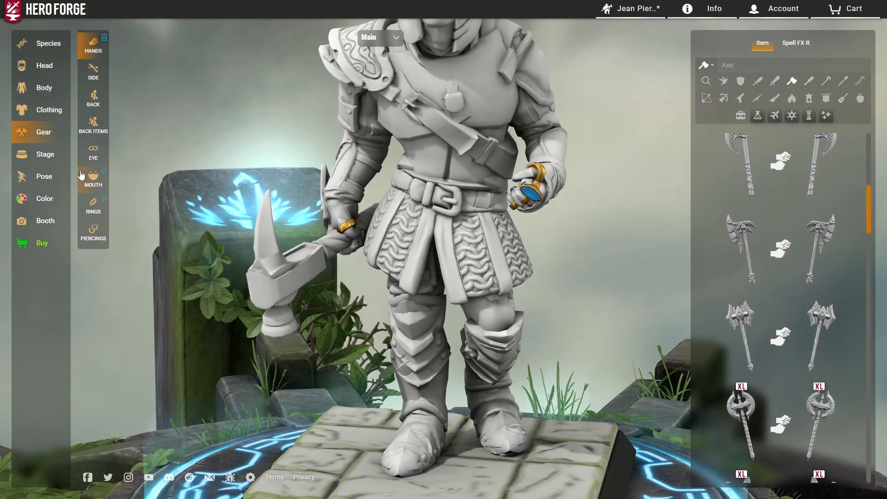
pyautogui.moveTo(298, 208); pyautogui.dragTo(261, 275)
pyautogui.moveTo(334, 283); pyautogui.dragTo(392, 266)
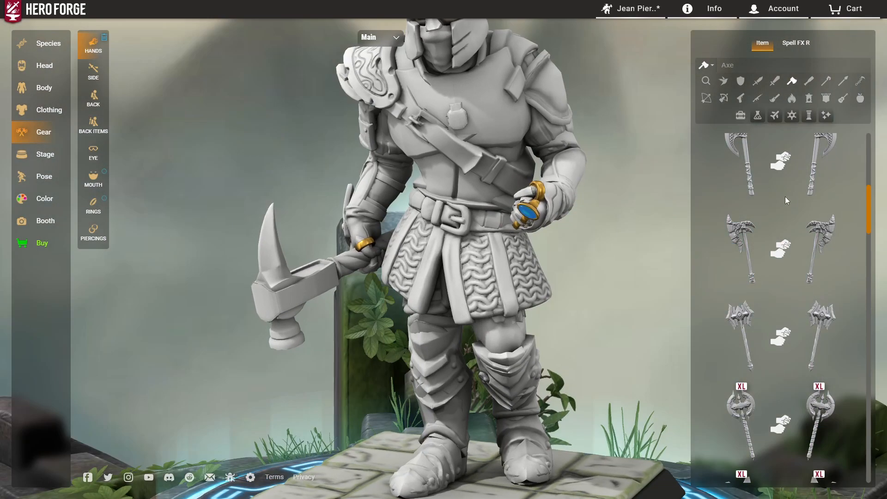
pyautogui.scroll(2, 721, 277)
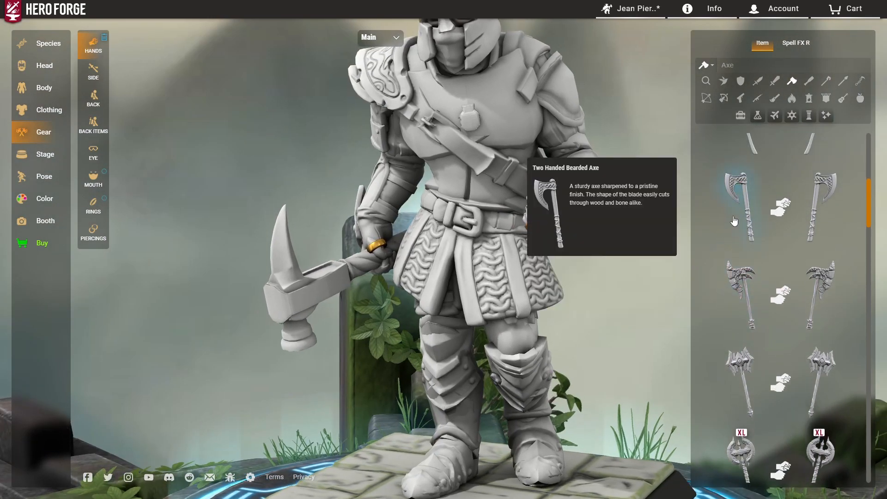
# Try the Two Handed Bearded Axe in the overlapping copy's right hand and check its advanced handheld pose settings
pyautogui.click(374, 50)
pyautogui.scroll(3, 769, 250)
pyautogui.click(741, 335)
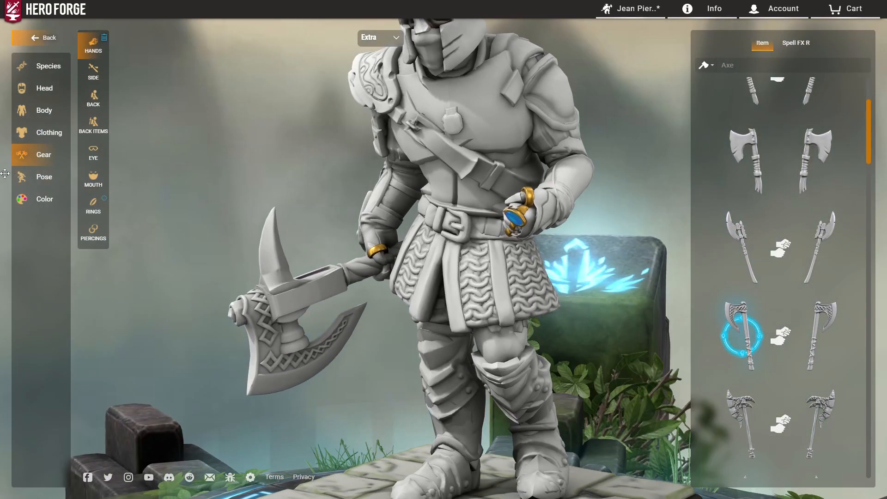
pyautogui.click(41, 177)
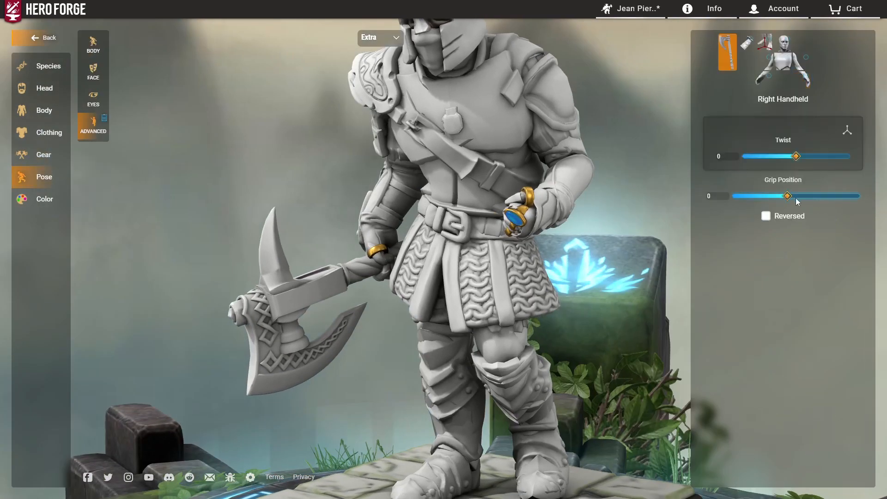
pyautogui.moveTo(351, 235); pyautogui.dragTo(295, 273)
# Examine the axe overlapping the war hammer from different angles and look through the other axes
pyautogui.click(33, 156)
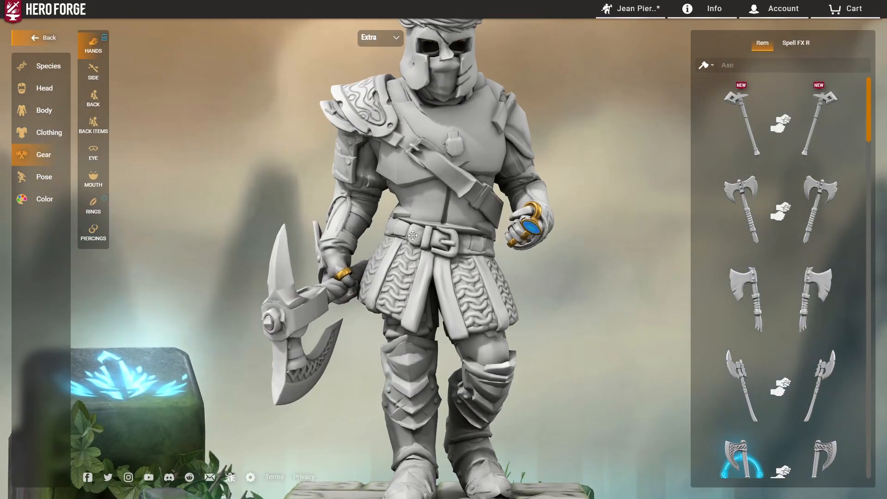
pyautogui.scroll(-5, 383, 228)
pyautogui.moveTo(383, 228); pyautogui.dragTo(370, 258)
pyautogui.scroll(4, 371, 243)
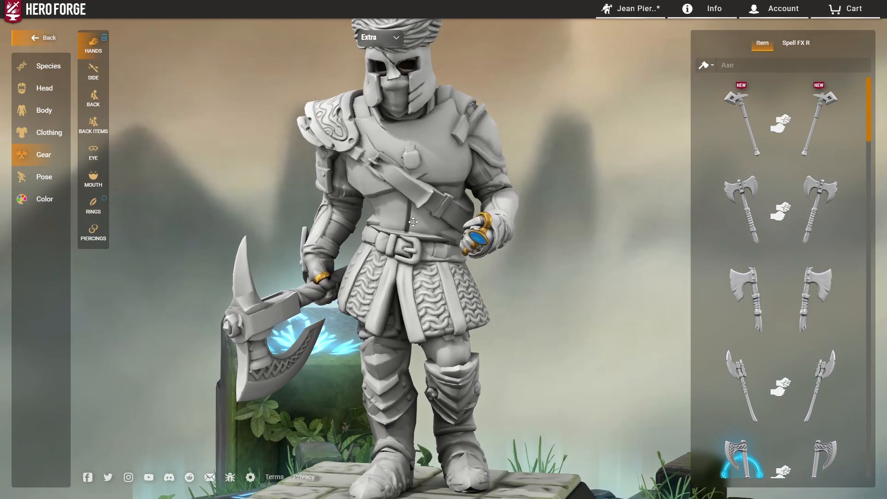
pyautogui.scroll(-6, 821, 254)
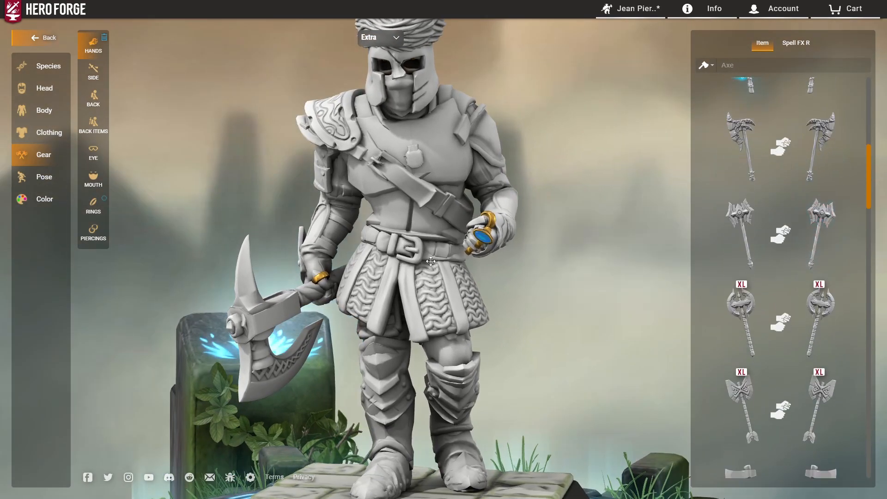
pyautogui.moveTo(430, 261); pyautogui.dragTo(422, 273)
pyautogui.scroll(-4, 803, 329)
pyautogui.scroll(9, 803, 271)
# Try a spiked square hammer and a star-headed mace in the copy's right hand, undo both and browse more blunt weapons
pyautogui.click(704, 66)
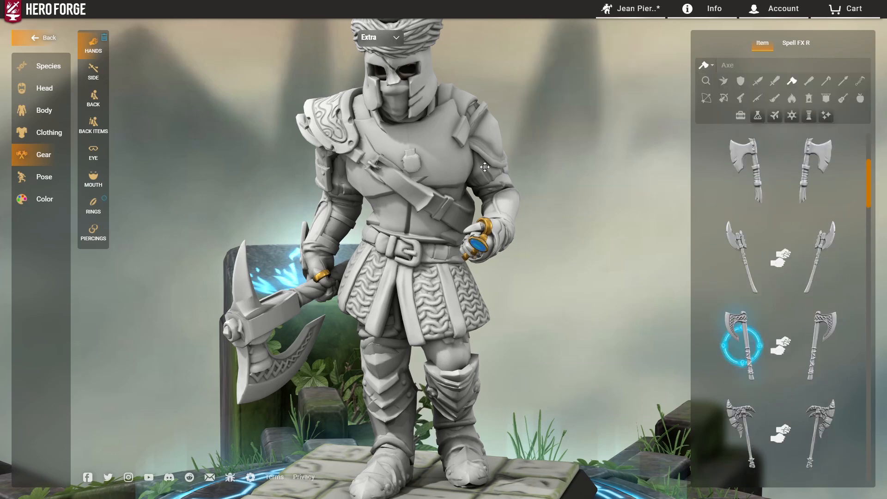
pyautogui.scroll(3, 522, 165)
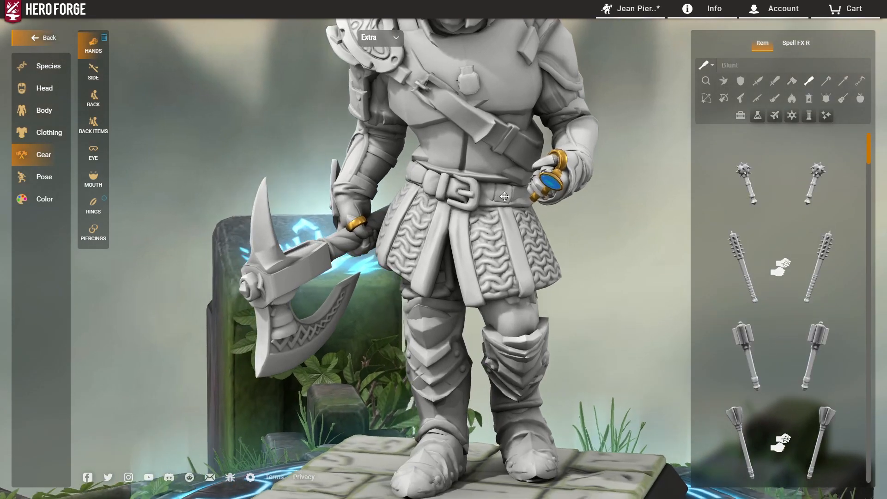
pyautogui.scroll(-5, 794, 283)
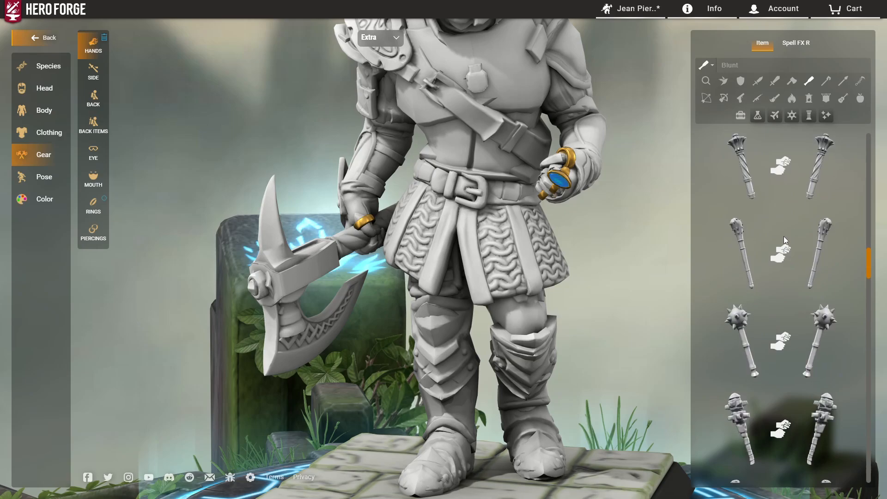
pyautogui.scroll(-4, 766, 198)
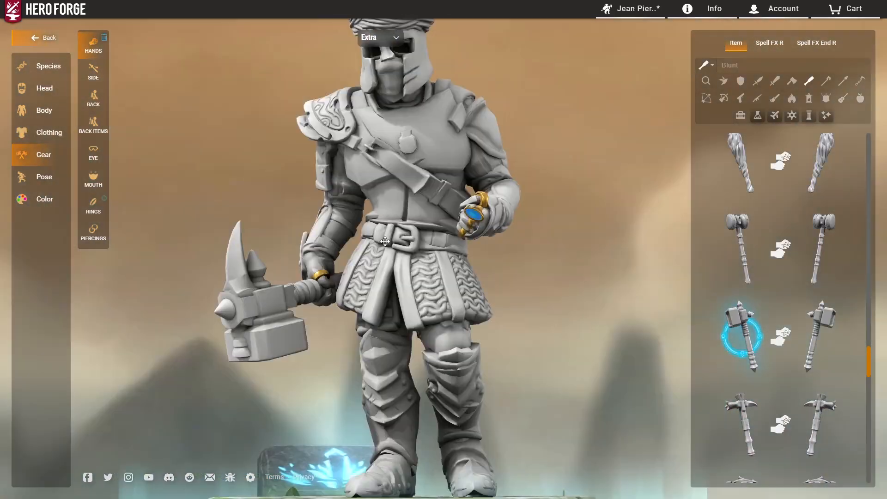
pyautogui.scroll(-5, 766, 268)
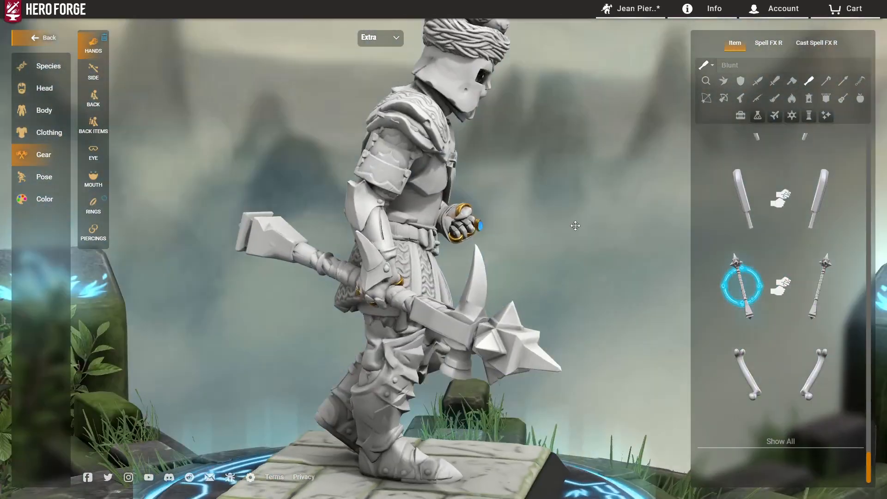
pyautogui.scroll(12, 784, 265)
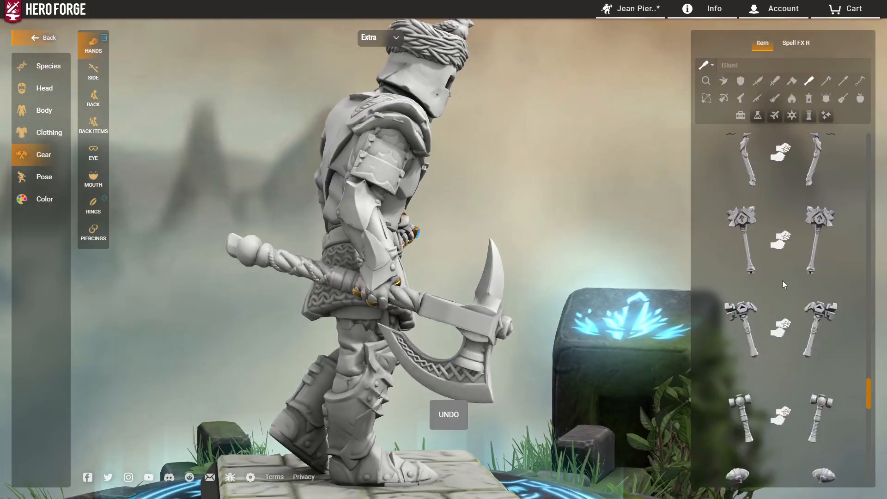
pyautogui.click(742, 374)
pyautogui.moveTo(462, 281); pyautogui.dragTo(237, 281)
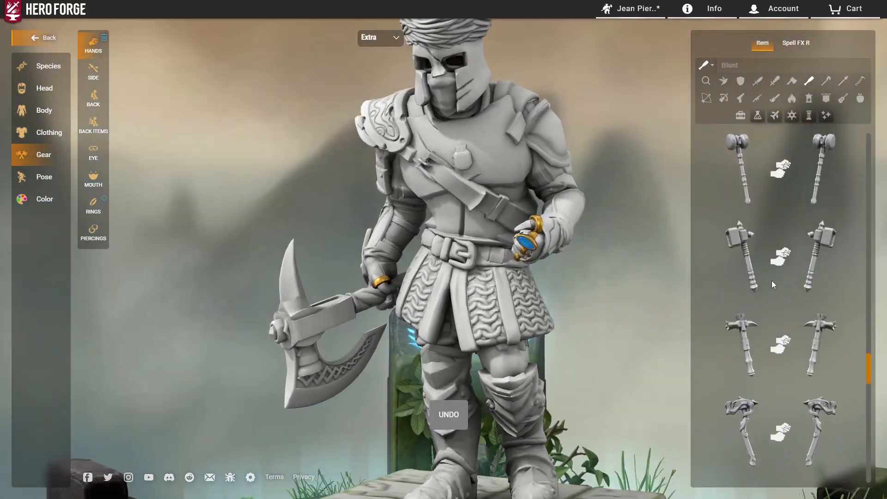
pyautogui.scroll(18, 772, 280)
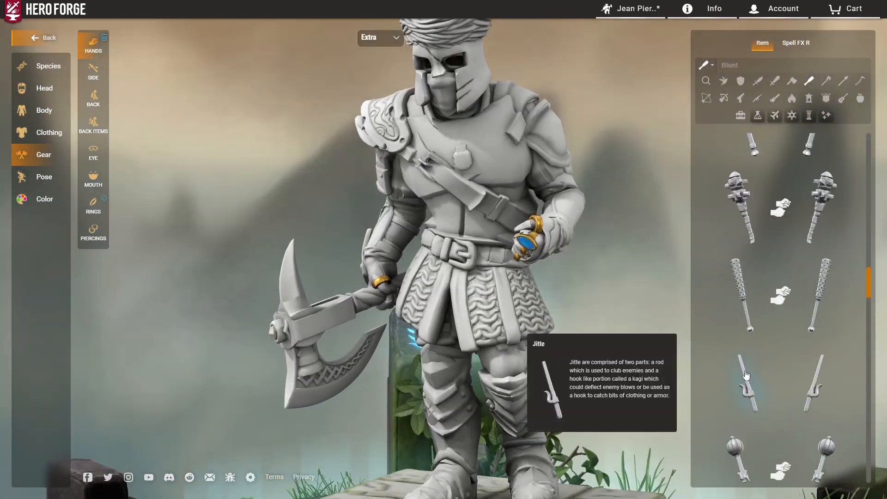
# Try the Jitte in the copy's right hand and undo the weapon changes back to the plain war hammer
pyautogui.click(748, 384)
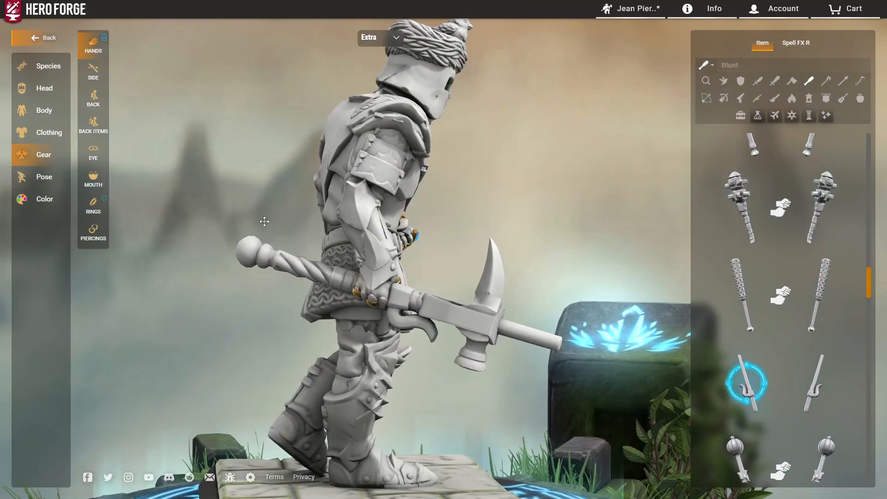
pyautogui.click(44, 177)
pyautogui.click(766, 184)
pyautogui.moveTo(509, 193); pyautogui.dragTo(380, 198)
pyautogui.hotkey('ctrl', 'z')
pyautogui.hotkey('ctrl', 'z')
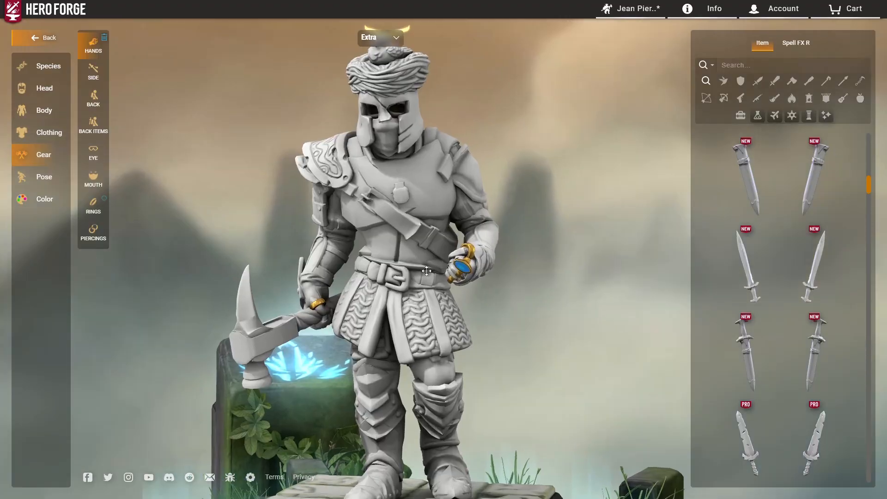
# Check the full figure with the war hammer alone and bring up the paint colours for the main skeleton
pyautogui.scroll(2, 430, 266)
pyautogui.moveTo(344, 234)
pyautogui.mouseDown()
pyautogui.moveTo(545, 250)
pyautogui.moveTo(279, 252)
pyautogui.moveTo(358, 238)
pyautogui.mouseUp()
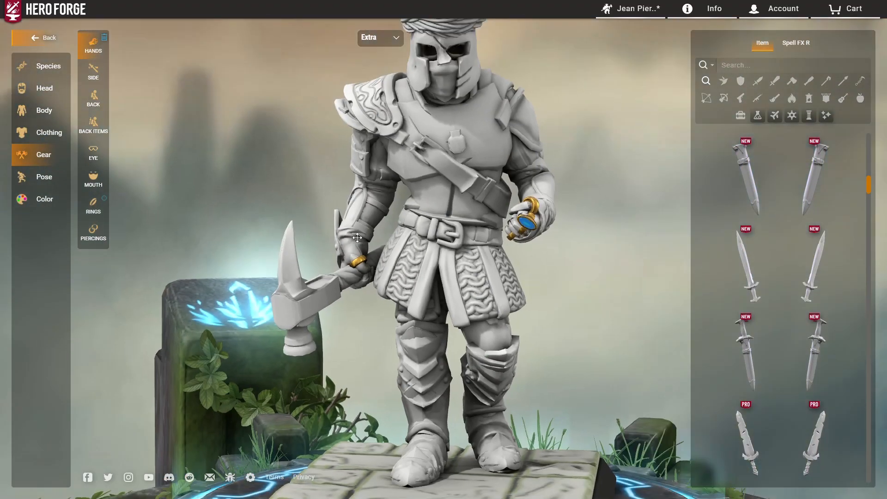
pyautogui.scroll(-3, 415, 264)
pyautogui.moveTo(415, 264); pyautogui.dragTo(407, 245)
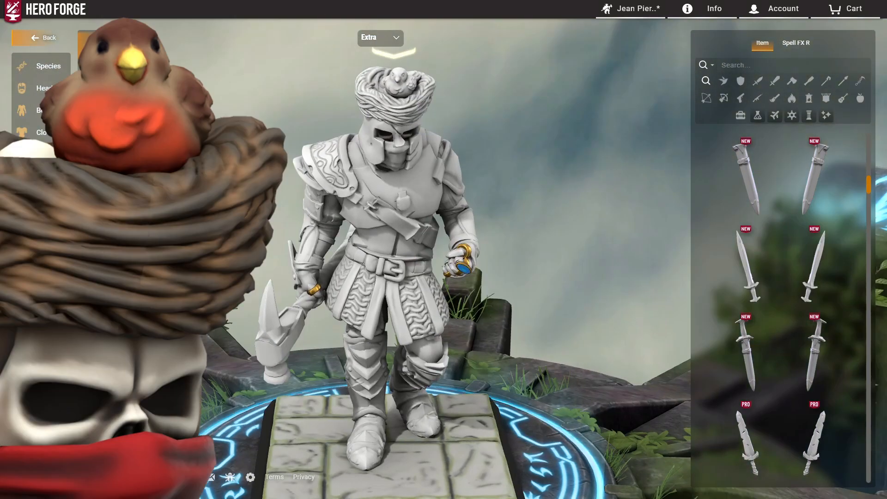
pyautogui.click(94, 71)
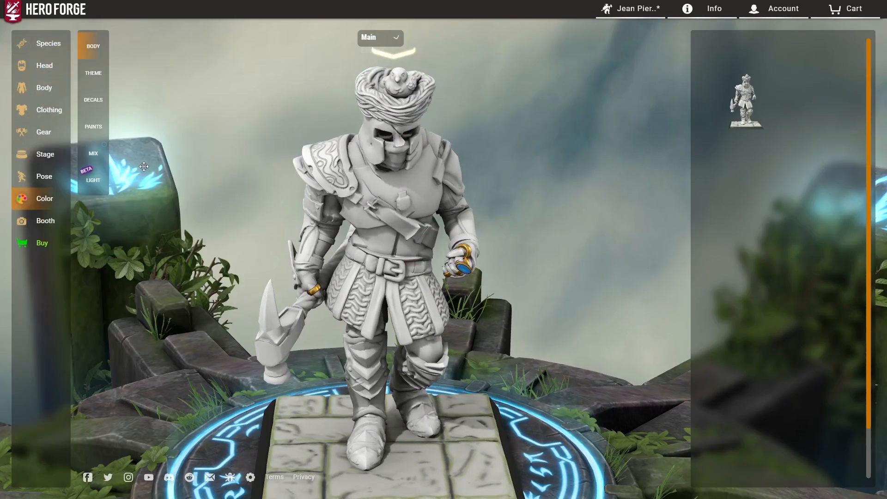
pyautogui.click(102, 135)
pyautogui.moveTo(560, 239); pyautogui.dragTo(531, 223)
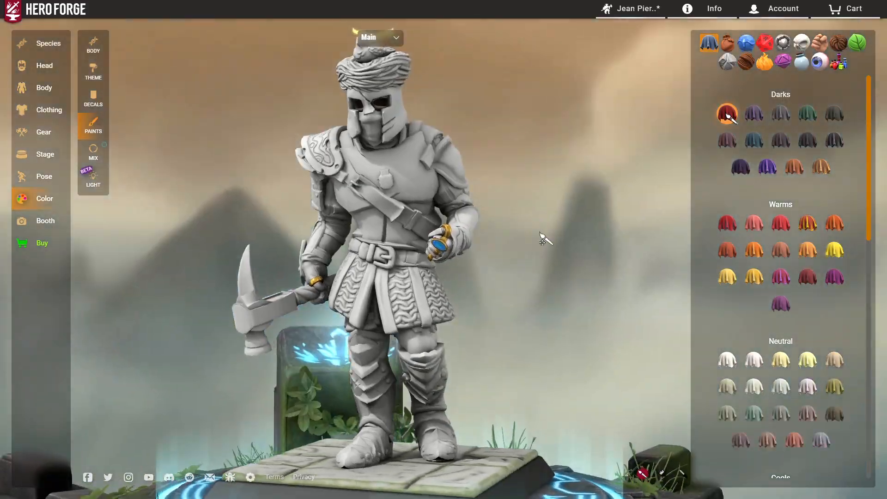
# Examine the unpainted war hammer and arm armour from the side and front
pyautogui.moveTo(500, 262); pyautogui.dragTo(702, 355)
pyautogui.moveTo(554, 195); pyautogui.dragTo(560, 212)
pyautogui.scroll(3, 577, 274)
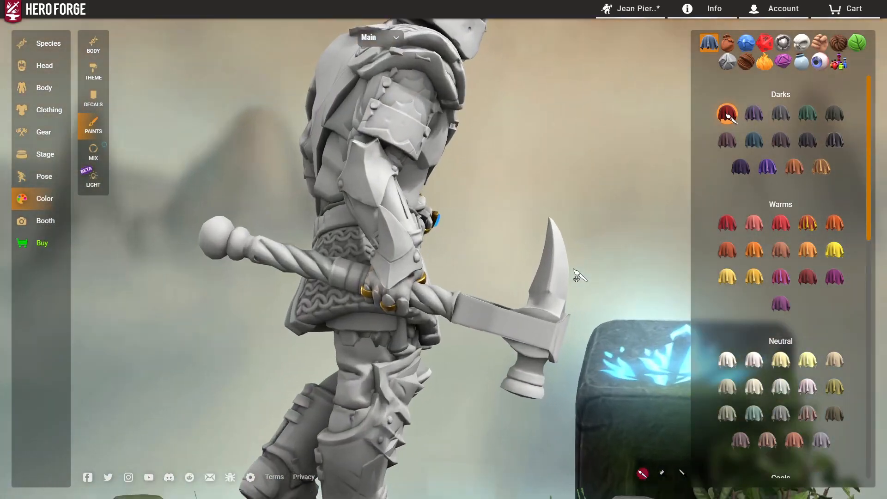
pyautogui.moveTo(638, 250)
pyautogui.mouseDown()
pyautogui.moveTo(597, 172)
pyautogui.moveTo(527, 196)
pyautogui.moveTo(631, 192)
pyautogui.moveTo(592, 199)
pyautogui.moveTo(587, 234)
pyautogui.moveTo(433, 239)
pyautogui.moveTo(329, 222)
pyautogui.moveTo(575, 244)
pyautogui.moveTo(488, 256)
pyautogui.moveTo(393, 208)
pyautogui.mouseUp()
pyautogui.click(531, 201)
pyautogui.scroll(-3, 536, 198)
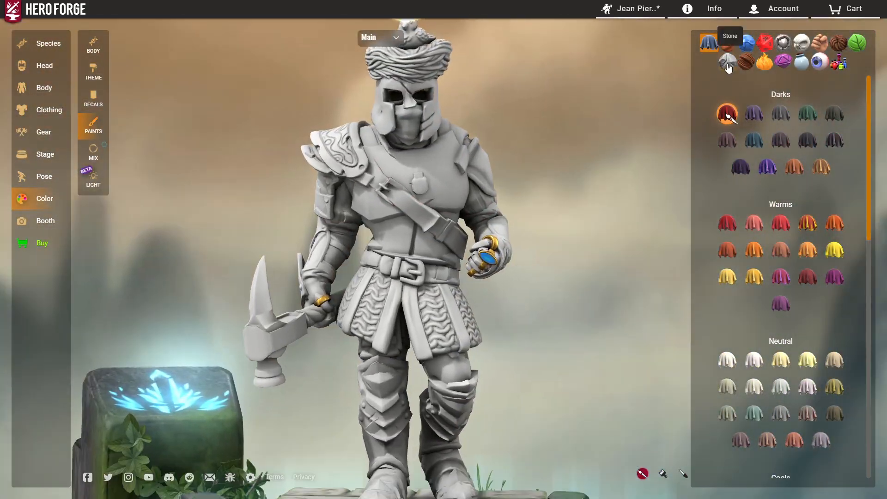
# Look through the metal paints, from the weathered set down to the personal library
pyautogui.scroll(-3, 573, 130)
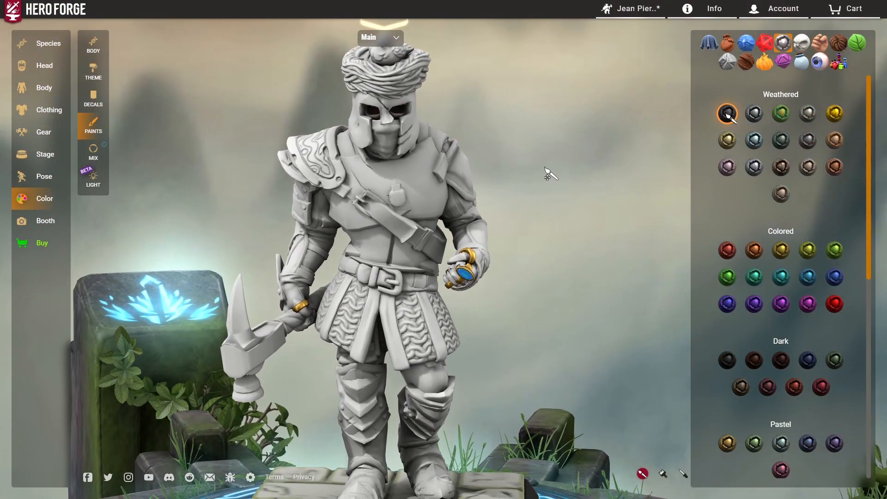
pyautogui.scroll(-1, 512, 154)
pyautogui.moveTo(513, 154); pyautogui.dragTo(492, 148)
pyautogui.scroll(-8, 730, 215)
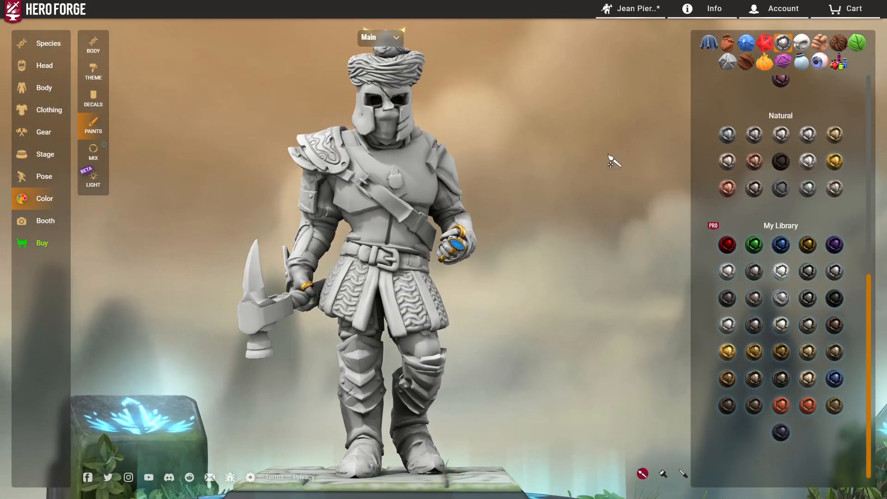
# Save the miniature and start saving it again as a separate copy
pyautogui.click(629, 14)
pyautogui.click(591, 60)
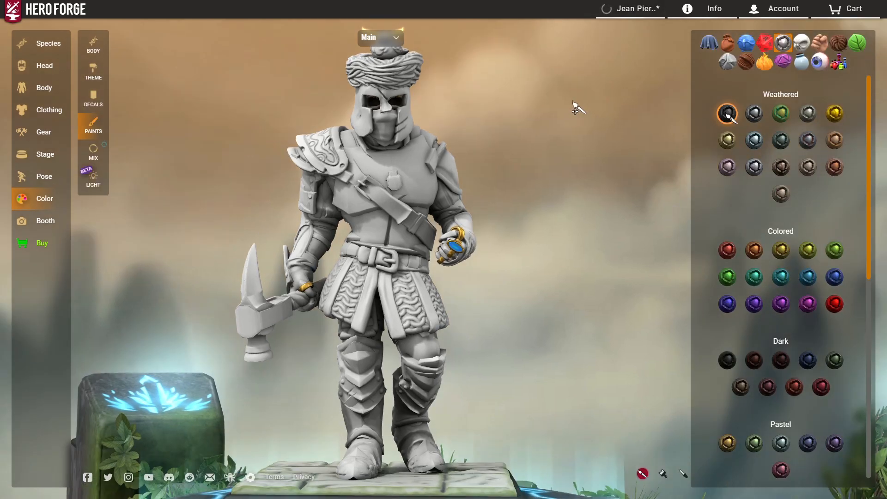
pyautogui.scroll(2, 562, 190)
pyautogui.click(621, 10)
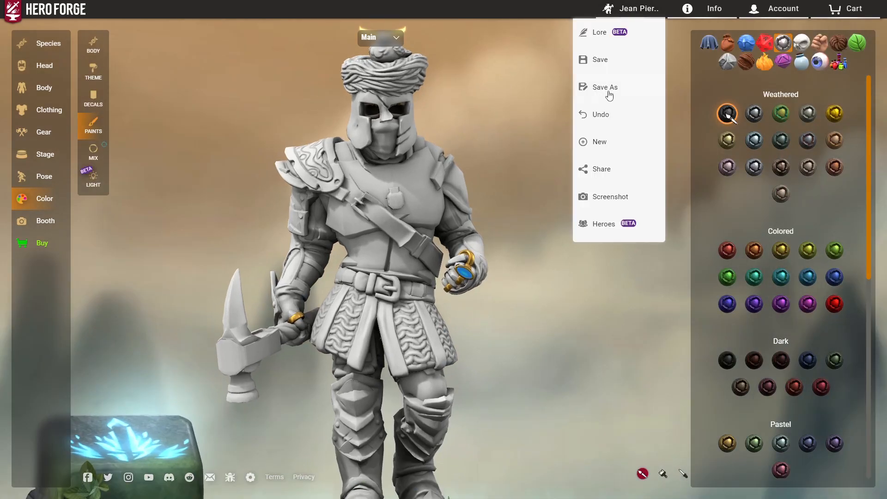
pyautogui.click(608, 88)
pyautogui.click(418, 277)
pyautogui.scroll(-2, 552, 209)
pyautogui.scroll(2, 549, 221)
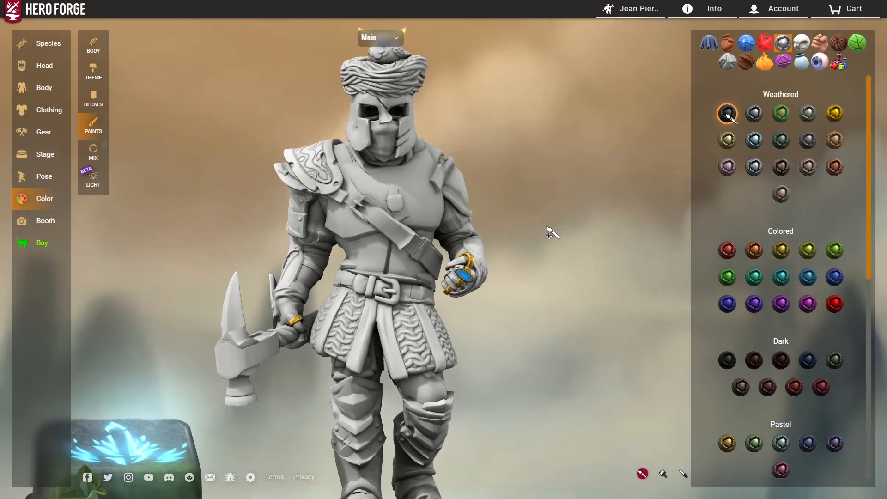
# Compare the weathered, natural and library metal paints against the unpainted torso armour
pyautogui.scroll(-9, 747, 293)
pyautogui.moveTo(578, 190); pyautogui.dragTo(570, 194)
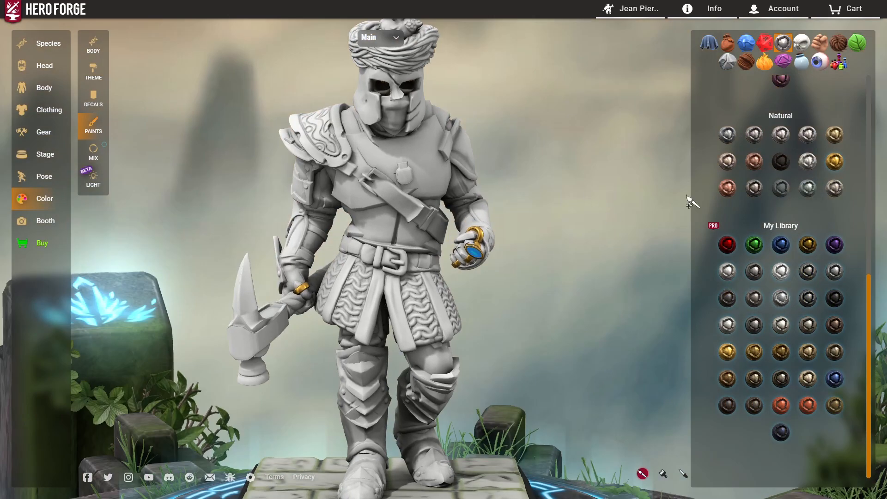
pyautogui.scroll(2, 649, 263)
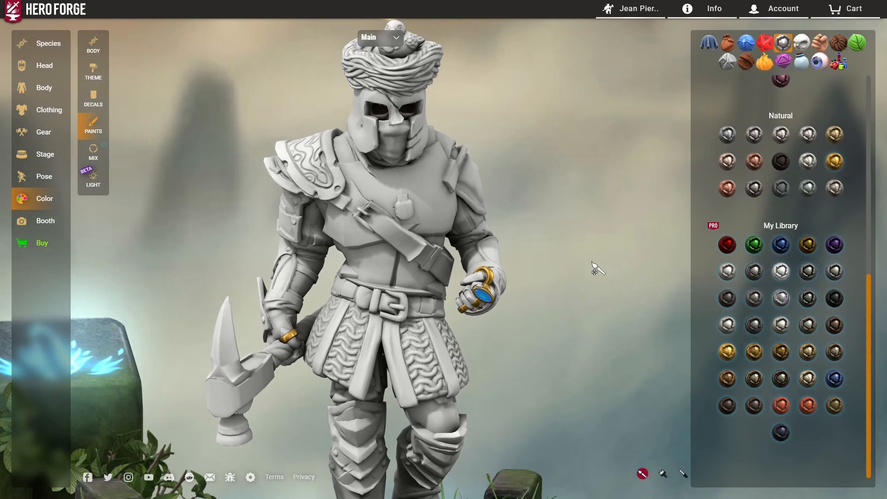
pyautogui.scroll(4, 739, 318)
pyautogui.scroll(-2, 573, 243)
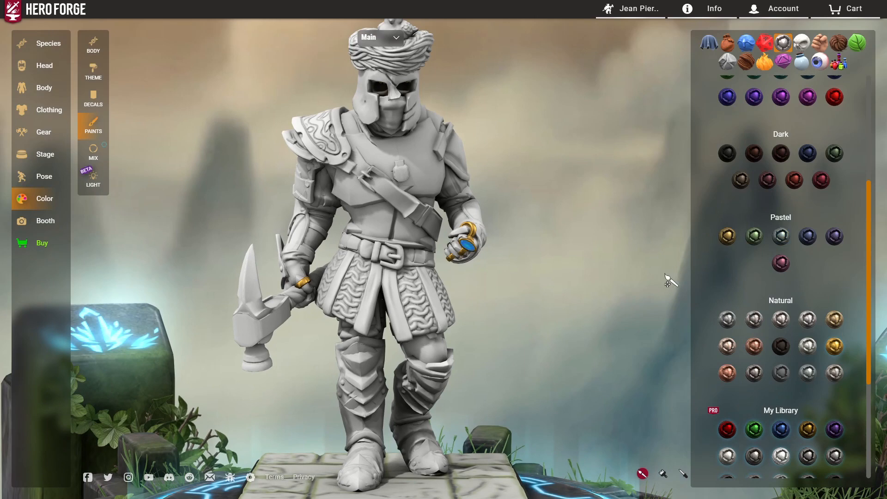
pyautogui.moveTo(676, 276); pyautogui.dragTo(578, 263)
pyautogui.scroll(5, 711, 323)
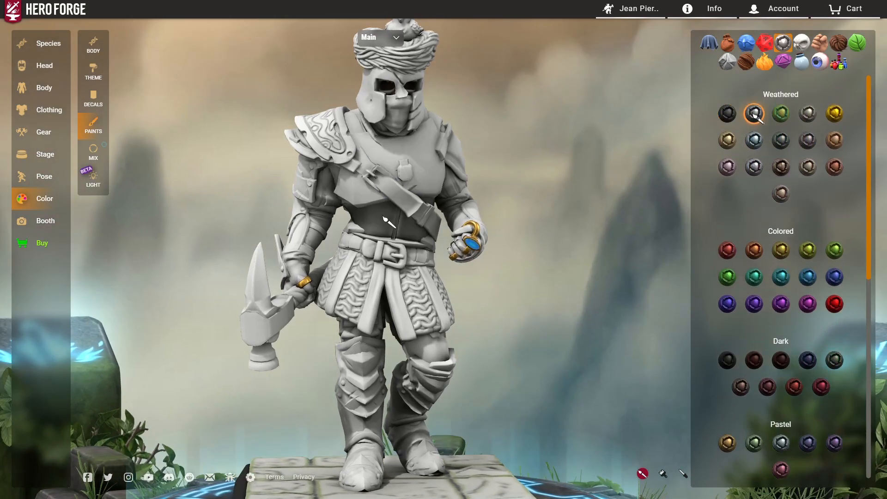
pyautogui.scroll(-5, 719, 314)
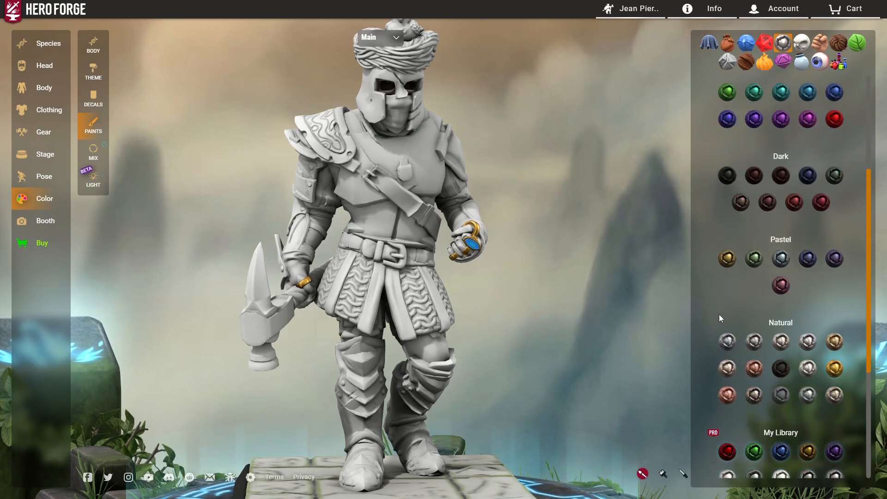
# Paint the main figure's breastplate in the natural metal Titanium, trying Platinum as an alternative
pyautogui.scroll(2, 590, 277)
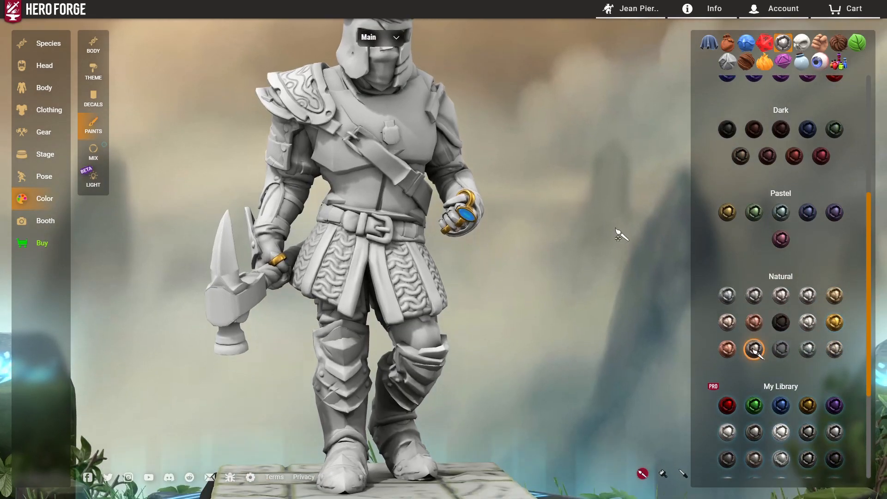
pyautogui.scroll(3, 595, 153)
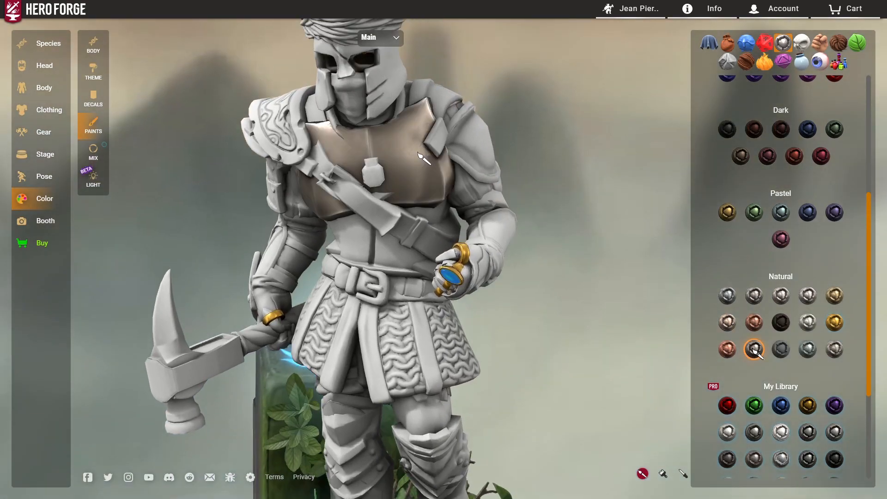
pyautogui.moveTo(684, 260); pyautogui.dragTo(689, 280, button='right')
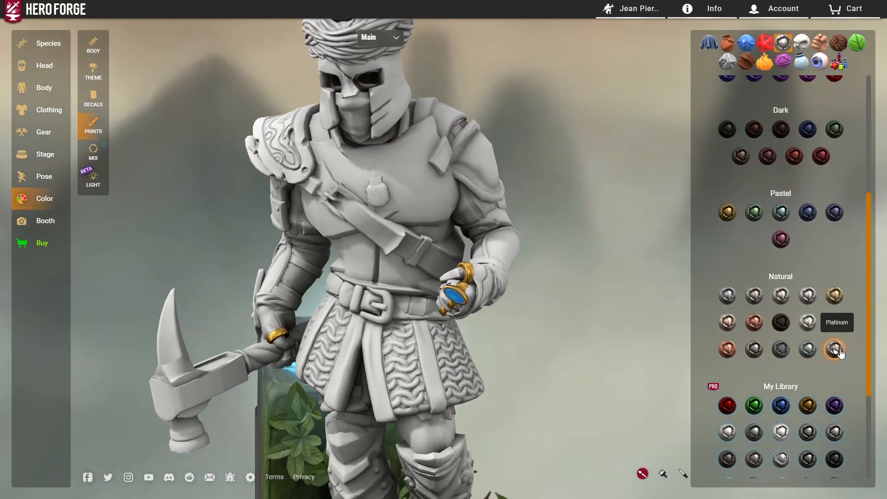
pyautogui.moveTo(582, 244); pyautogui.dragTo(649, 239)
pyautogui.moveTo(579, 240); pyautogui.dragTo(581, 252, button='right')
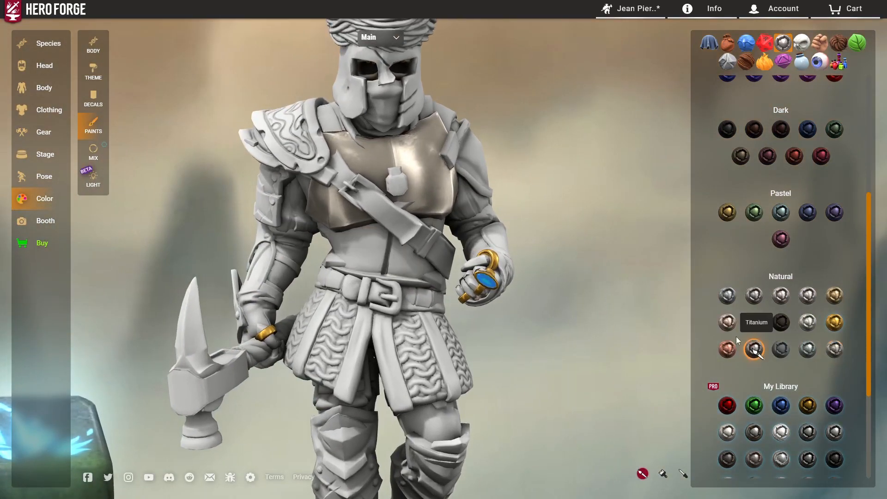
# Examine the mix settings of Titanium on the main figure and Platinum on the extra figure
pyautogui.click(88, 157)
pyautogui.moveTo(597, 232); pyautogui.dragTo(576, 253)
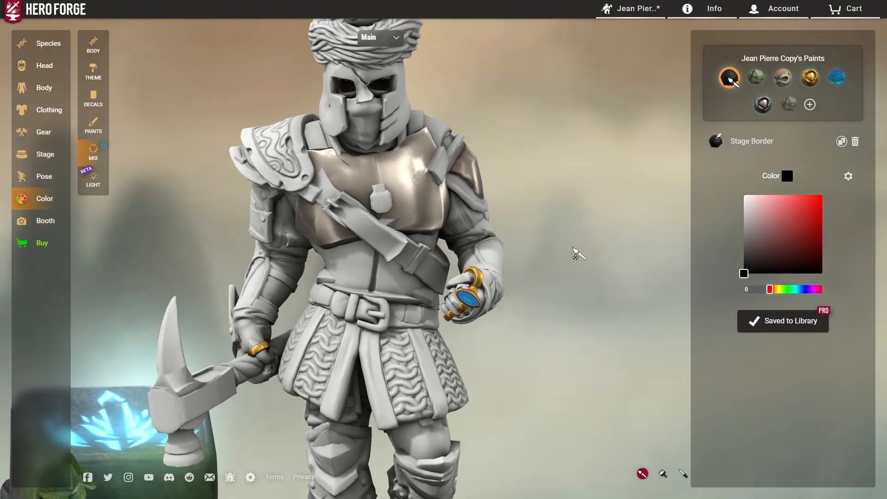
pyautogui.click(849, 177)
pyautogui.scroll(-2, 798, 311)
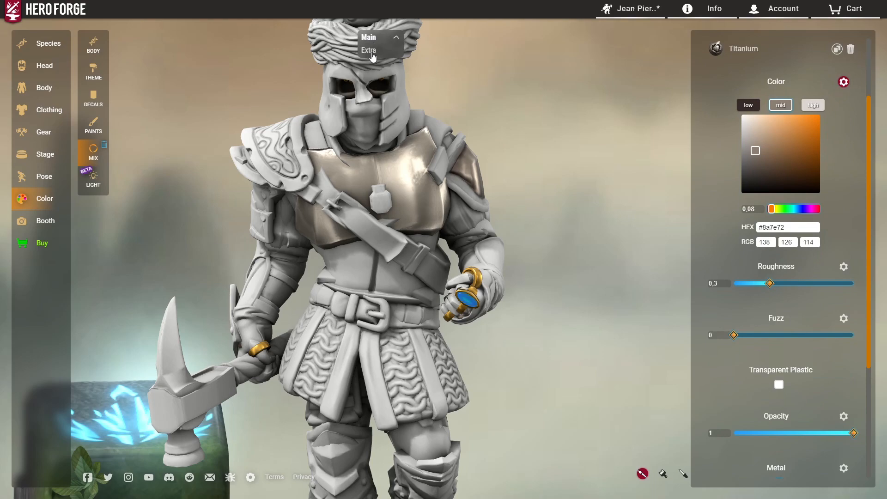
pyautogui.click(371, 51)
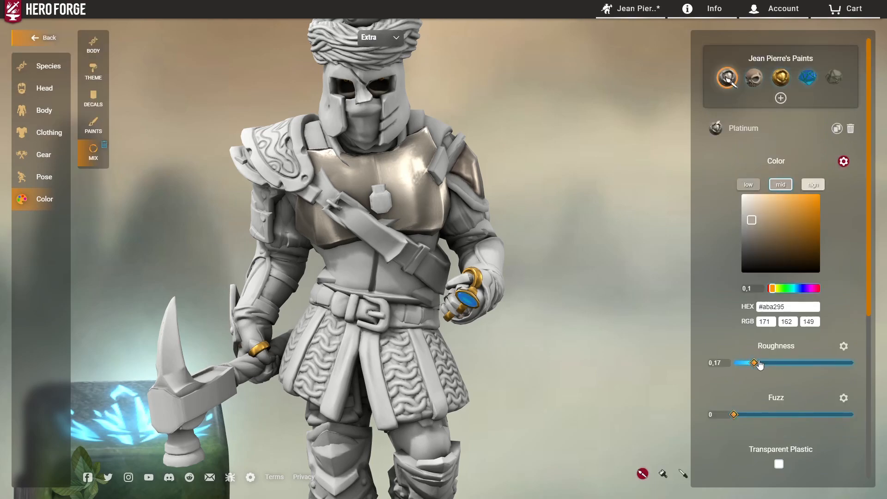
pyautogui.moveTo(618, 148)
pyautogui.mouseDown()
pyautogui.moveTo(505, 154)
pyautogui.moveTo(584, 156)
pyautogui.moveTo(595, 130)
pyautogui.mouseUp()
# Bring up the extra figure's paints and examine the Titanium breastplate from several angles and distances
pyautogui.click(94, 125)
pyautogui.moveTo(619, 230); pyautogui.dragTo(646, 231)
pyautogui.moveTo(592, 247)
pyautogui.mouseDown()
pyautogui.moveTo(588, 254)
pyautogui.moveTo(583, 245)
pyautogui.mouseUp()
pyautogui.moveTo(573, 214); pyautogui.dragTo(540, 196)
pyautogui.scroll(-2, 563, 200)
pyautogui.scroll(-3, 563, 200)
pyautogui.scroll(2, 538, 192)
pyautogui.scroll(-2, 520, 159)
pyautogui.moveTo(522, 159)
pyautogui.mouseDown()
pyautogui.moveTo(562, 182)
pyautogui.moveTo(522, 144)
pyautogui.mouseUp()
pyautogui.press('F11')
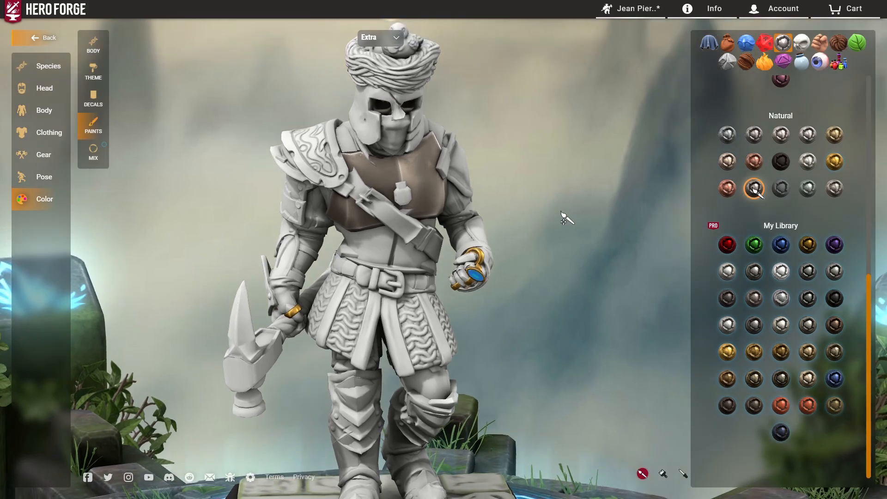
pyautogui.moveTo(562, 214)
pyautogui.mouseDown()
pyautogui.moveTo(569, 214)
pyautogui.moveTo(526, 212)
pyautogui.moveTo(554, 211)
pyautogui.mouseUp()
pyautogui.scroll(2, 554, 211)
pyautogui.moveTo(573, 240); pyautogui.dragTo(572, 254)
pyautogui.scroll(-3, 572, 254)
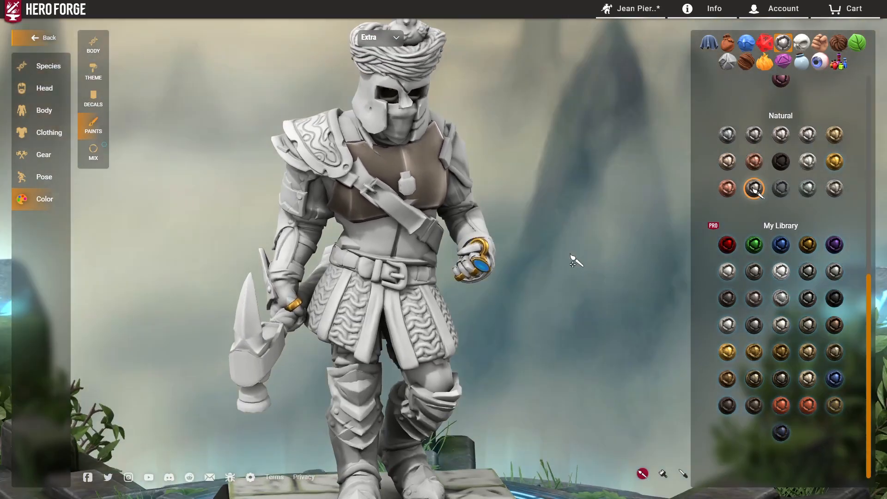
pyautogui.scroll(3, 582, 254)
pyautogui.moveTo(582, 255); pyautogui.dragTo(576, 266, button='right')
pyautogui.moveTo(575, 266); pyautogui.dragTo(584, 255)
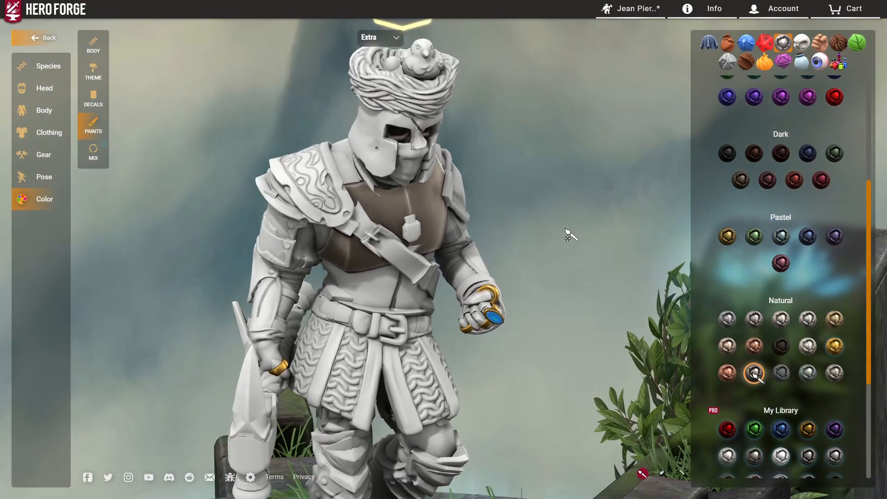
# Try Titanium and a dark gold library paint on the shoulder guard's engraved pattern
pyautogui.scroll(3, 569, 237)
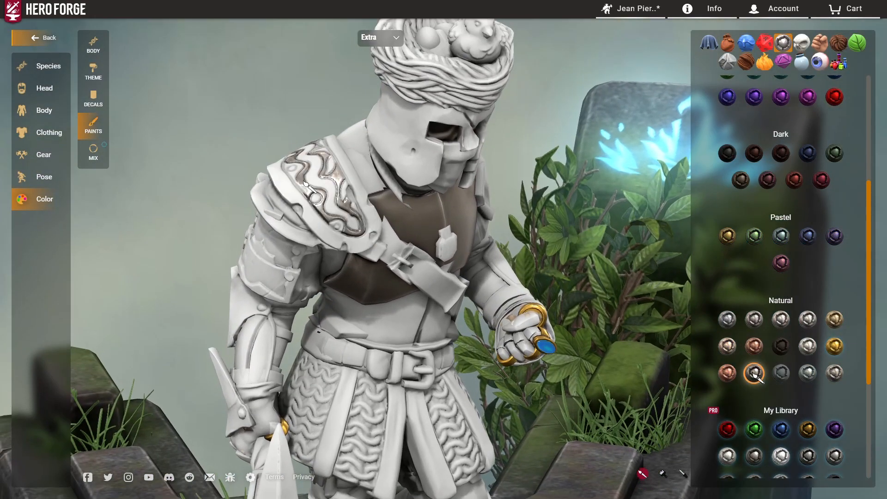
pyautogui.moveTo(281, 140); pyautogui.dragTo(266, 133)
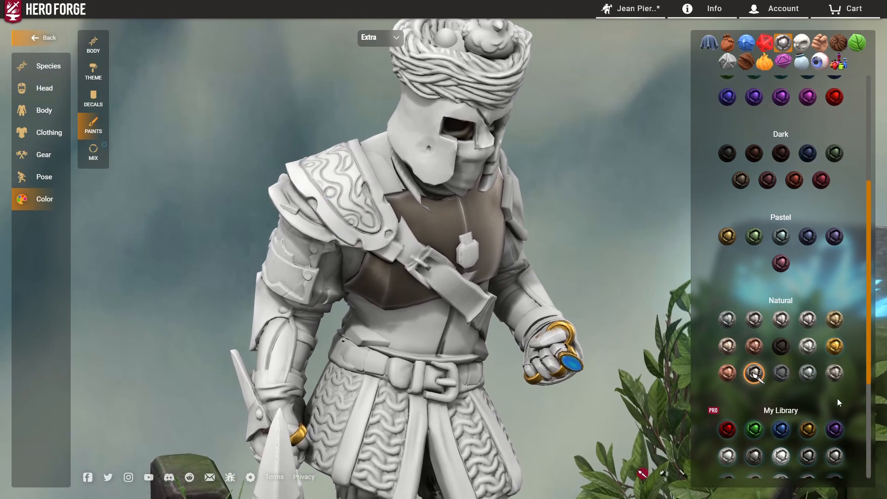
pyautogui.scroll(-4, 838, 400)
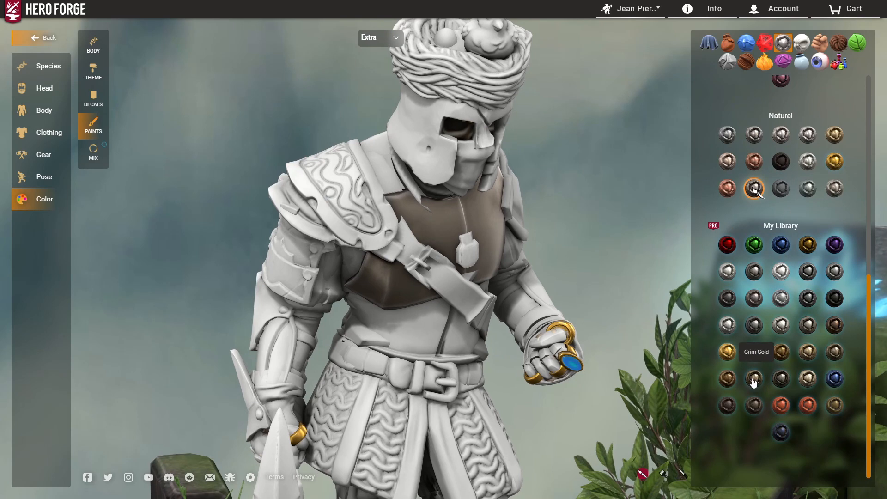
pyautogui.click(781, 379)
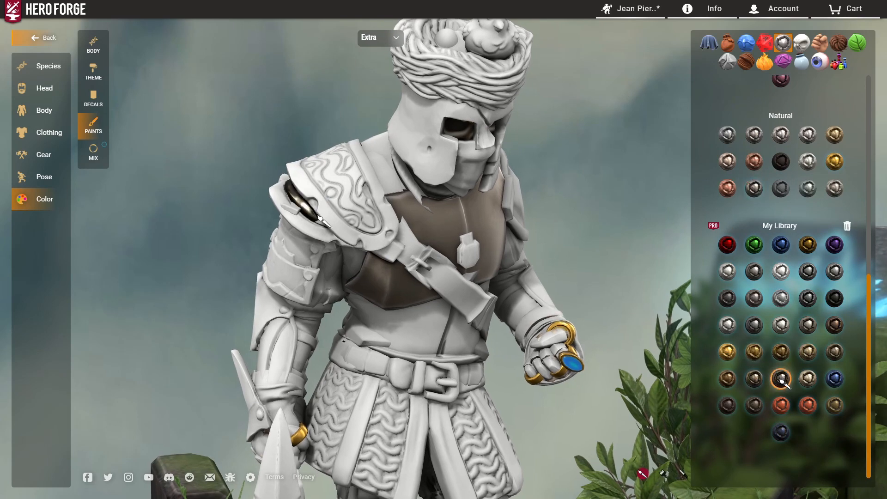
# Try Grim Gold on the shoulder guard's trim, inspect it up close and undo the gold painting
pyautogui.click(754, 379)
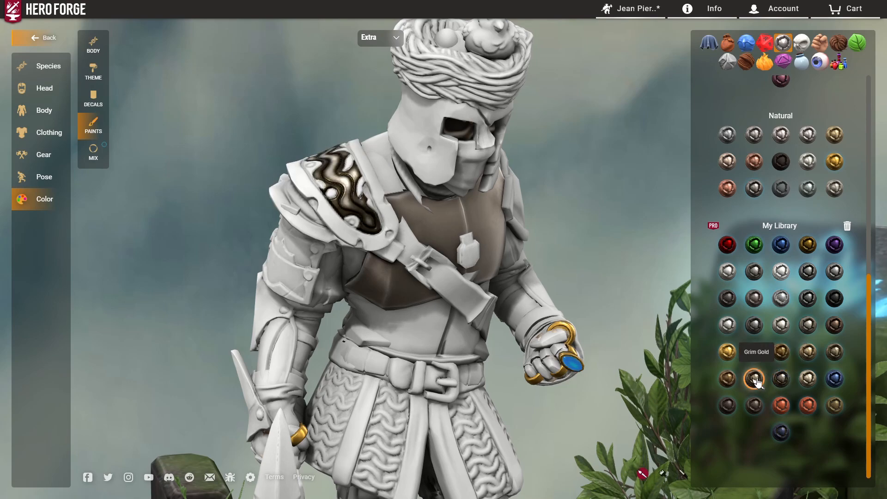
pyautogui.moveTo(276, 141); pyautogui.dragTo(333, 189, button='right')
pyautogui.scroll(4, 336, 154)
pyautogui.moveTo(335, 154); pyautogui.dragTo(298, 136)
pyautogui.scroll(3, 302, 139)
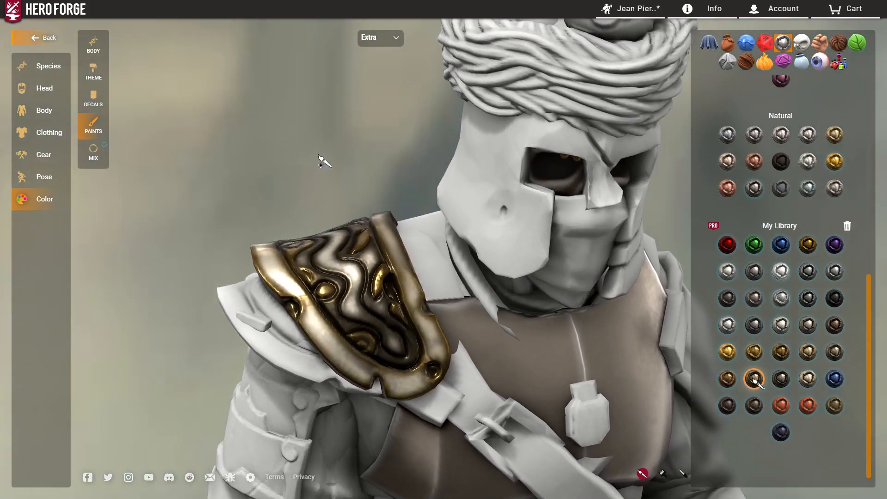
pyautogui.scroll(-3, 319, 159)
pyautogui.scroll(-2, 311, 151)
pyautogui.moveTo(303, 146); pyautogui.dragTo(324, 147)
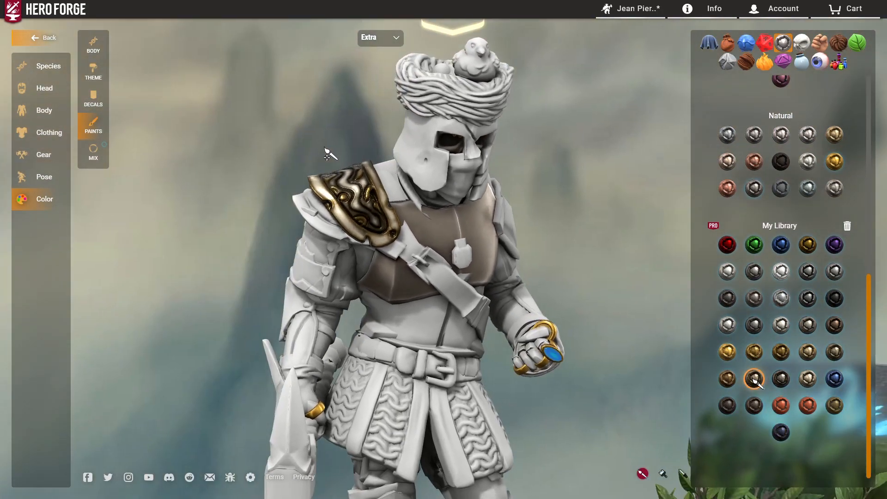
pyautogui.hotkey('ctrl', 'z')
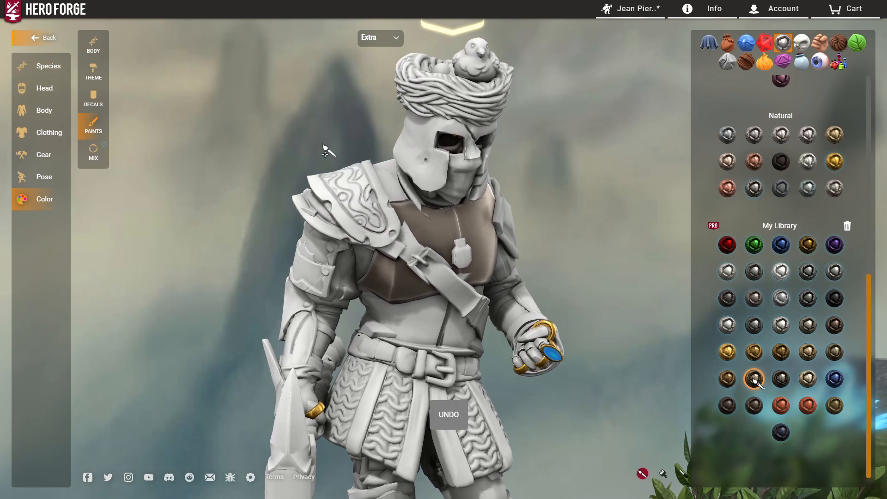
# Paint the shoulder guard's engraved pattern in Titanium, and try Platinum on its rim before undoing the rim
pyautogui.scroll(3, 795, 220)
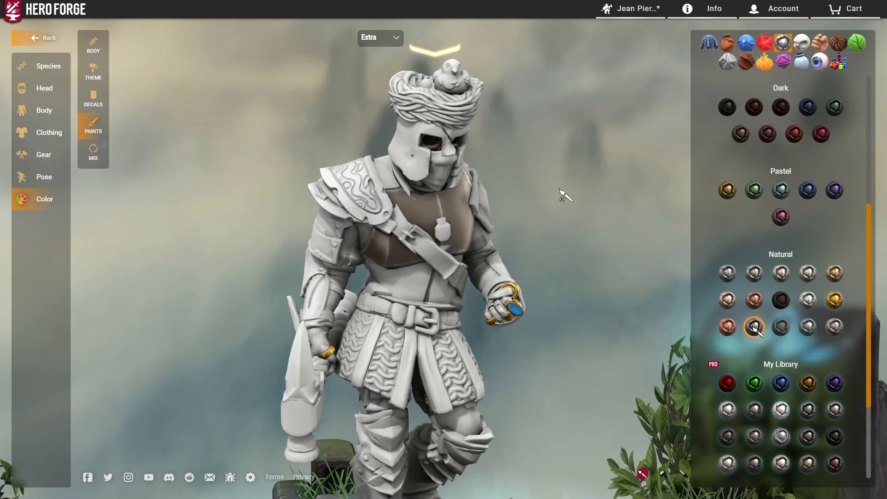
pyautogui.scroll(4, 563, 197)
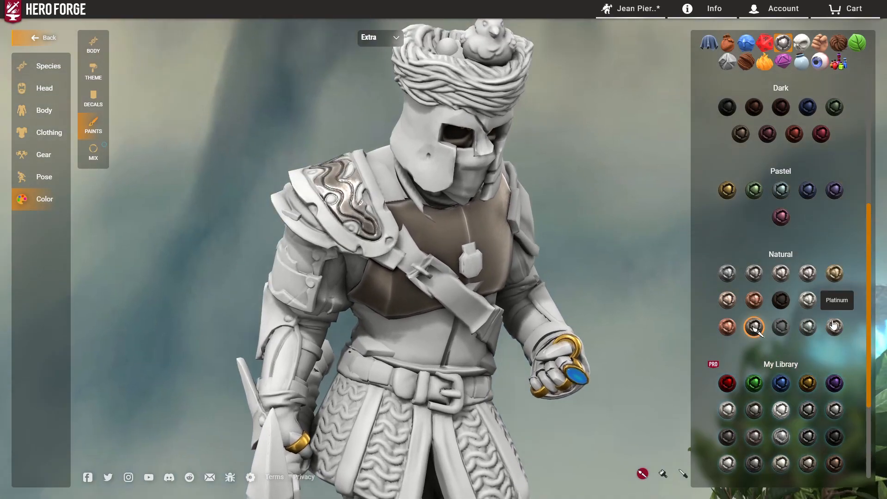
pyautogui.click(835, 326)
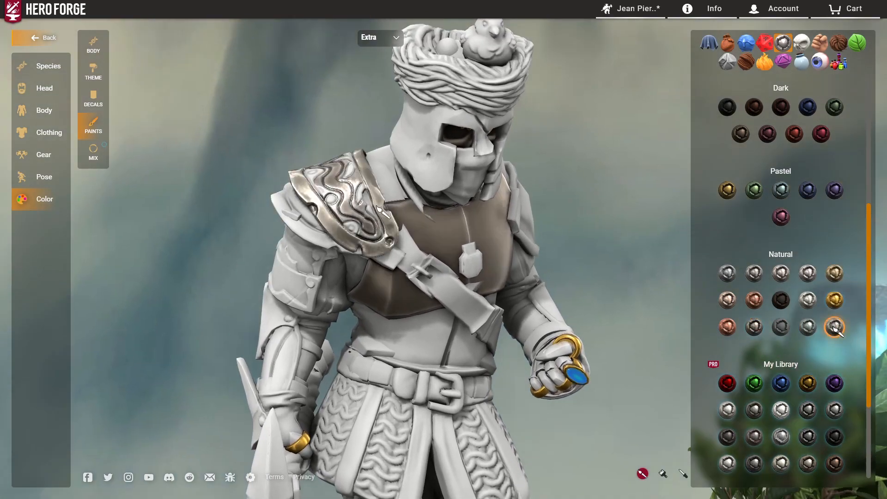
pyautogui.scroll(-2, 607, 214)
pyautogui.moveTo(606, 214)
pyautogui.mouseDown()
pyautogui.moveTo(564, 209)
pyautogui.moveTo(501, 252)
pyautogui.moveTo(448, 213)
pyautogui.moveTo(592, 201)
pyautogui.moveTo(556, 198)
pyautogui.moveTo(582, 217)
pyautogui.moveTo(590, 247)
pyautogui.moveTo(566, 213)
pyautogui.moveTo(513, 206)
pyautogui.moveTo(560, 213)
pyautogui.mouseUp()
pyautogui.hotkey('ctrl', 'z')
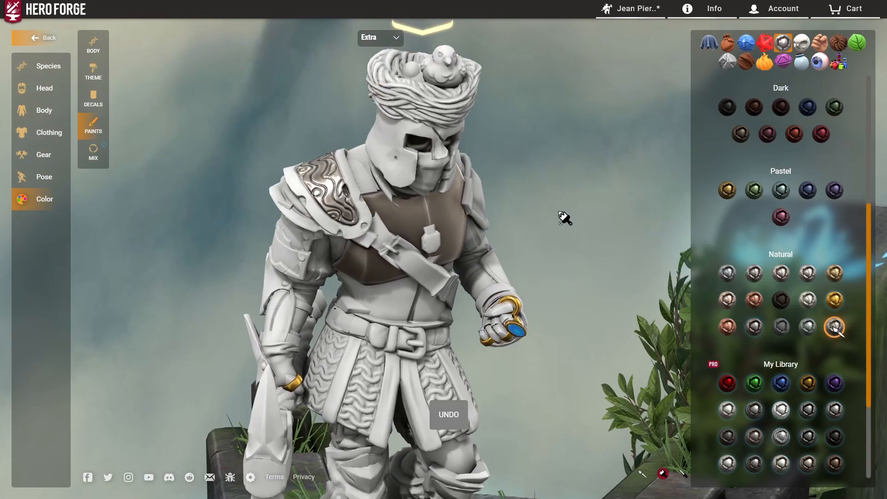
# Try the gold-toned natural metal on the shoulder guard and undo it
pyautogui.click(753, 329)
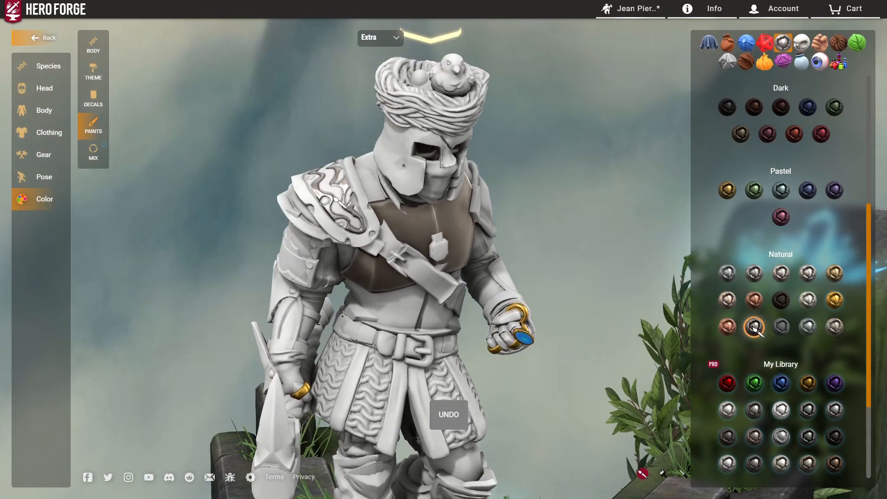
pyautogui.click(833, 276)
pyautogui.scroll(-3, 586, 239)
pyautogui.moveTo(586, 239); pyautogui.dragTo(546, 227)
pyautogui.scroll(2, 536, 217)
pyautogui.hotkey('ctrl', 'z')
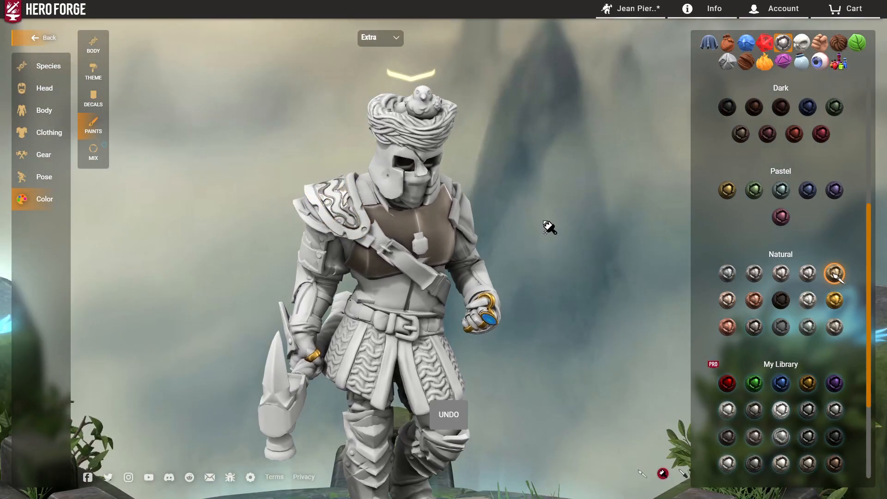
# Paint the helmet, shoulder guards, torso plates, chainmail skirt and leg armour in Titanium
pyautogui.scroll(2, 579, 237)
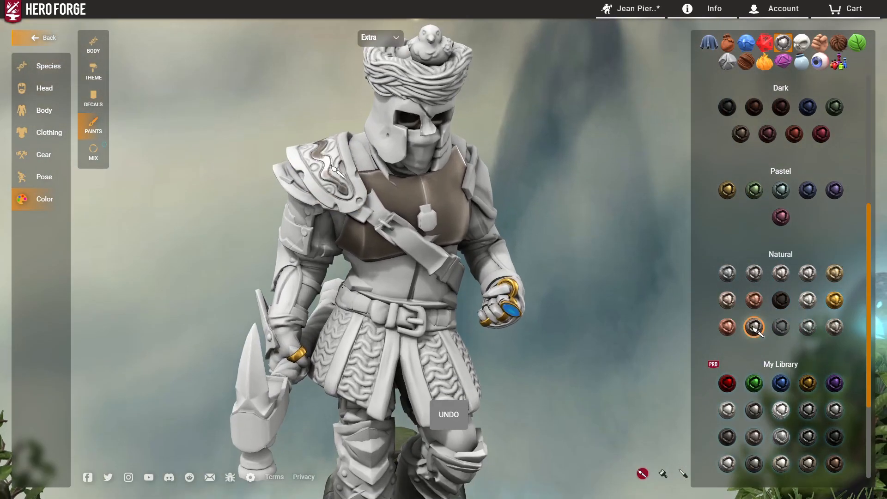
pyautogui.moveTo(278, 186); pyautogui.dragTo(313, 200)
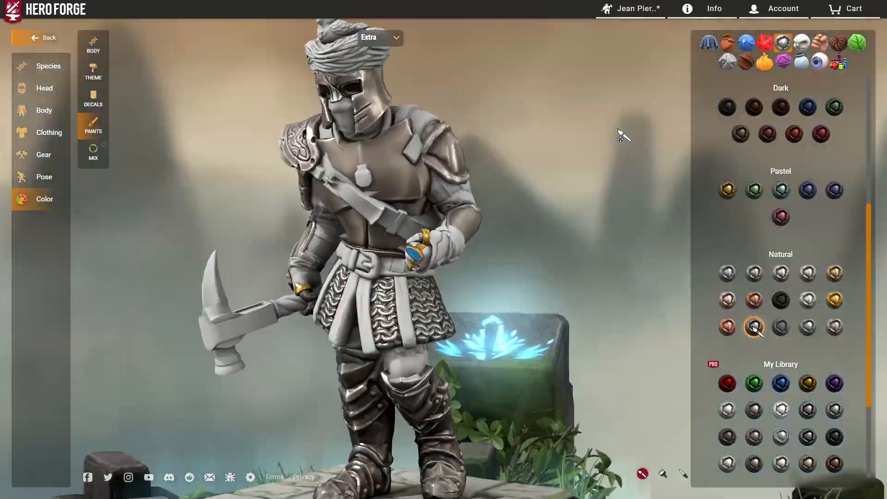
pyautogui.scroll(5, 621, 136)
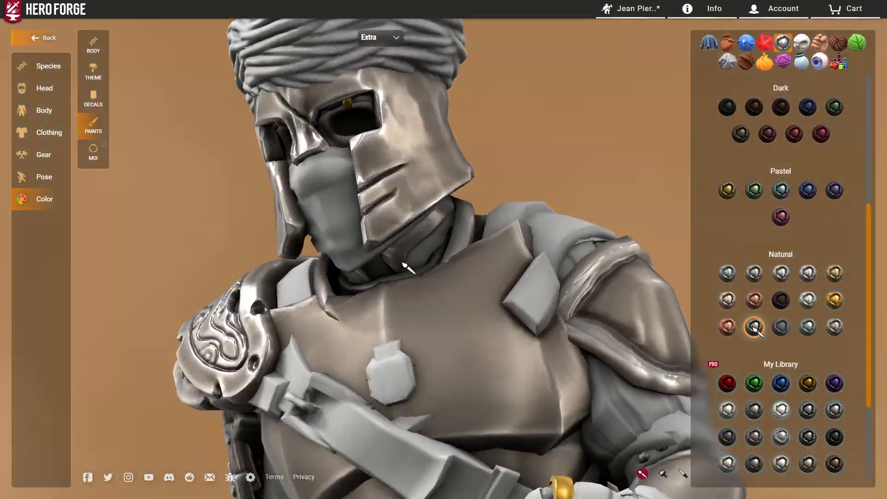
pyautogui.scroll(-6, 574, 184)
# Paint the ringed hand's armoured fingers in Titanium and check the armour from behind
pyautogui.moveTo(504, 204); pyautogui.dragTo(478, 274)
pyautogui.scroll(2, 478, 273)
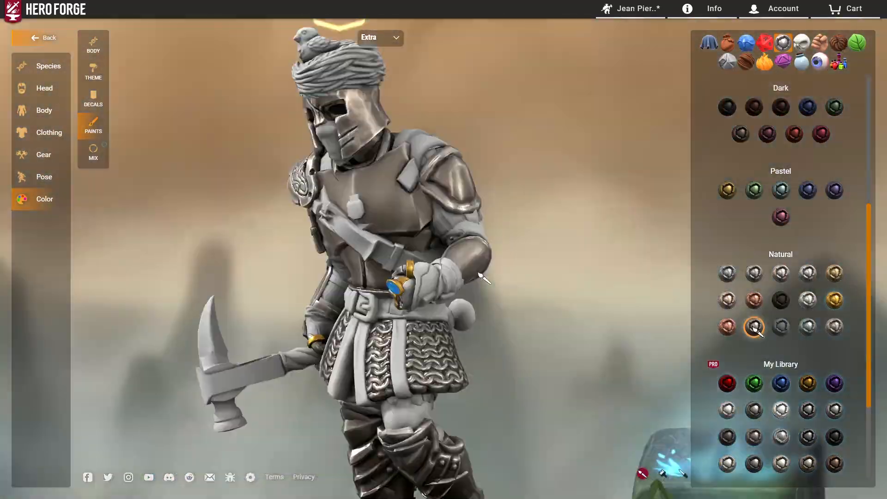
pyautogui.scroll(4, 471, 278)
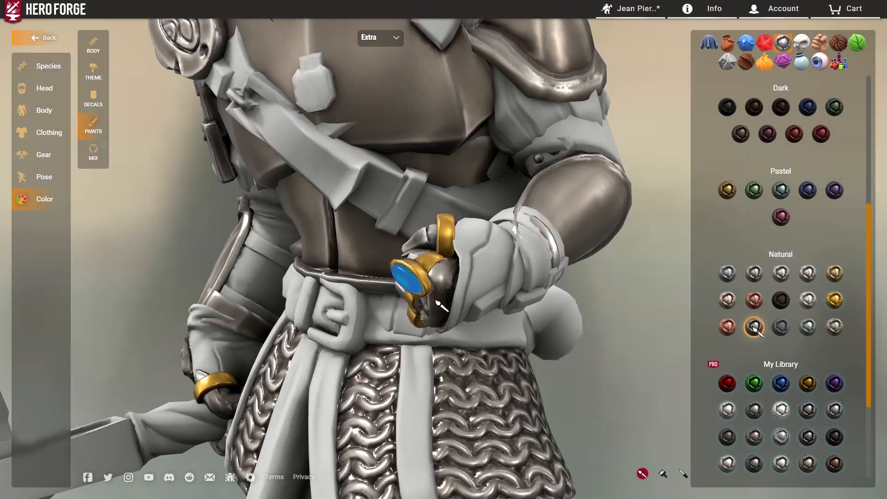
pyautogui.scroll(-8, 670, 302)
pyautogui.moveTo(466, 249); pyautogui.dragTo(877, 233)
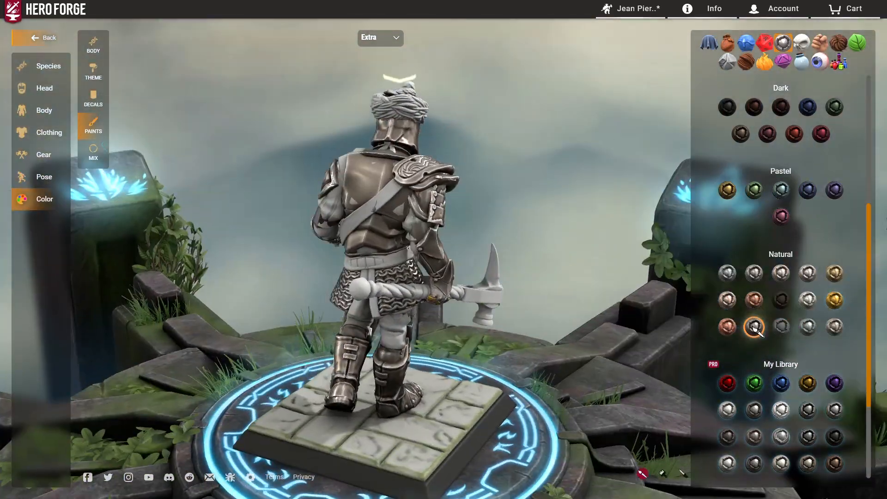
# Examine the Titanium armour from behind and from the front while looking through the brown leather paints
pyautogui.scroll(3, 606, 238)
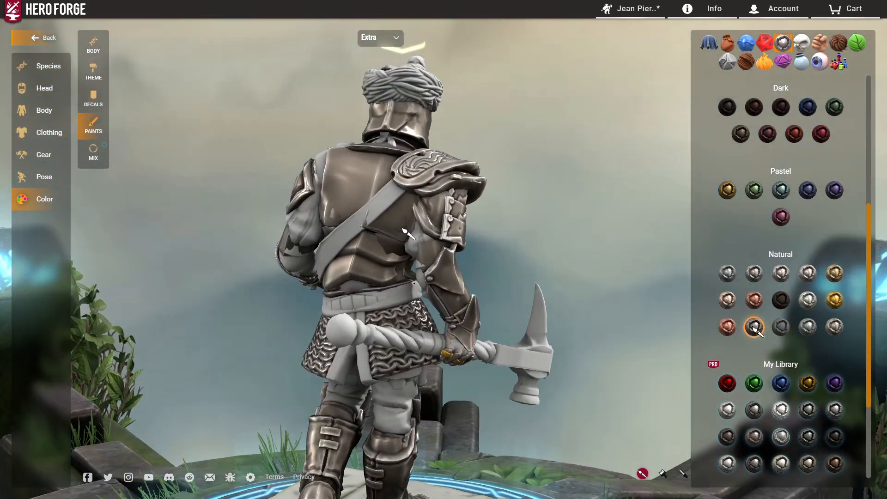
pyautogui.moveTo(522, 233); pyautogui.dragTo(585, 208)
pyautogui.scroll(-4, 569, 207)
pyautogui.scroll(4, 569, 207)
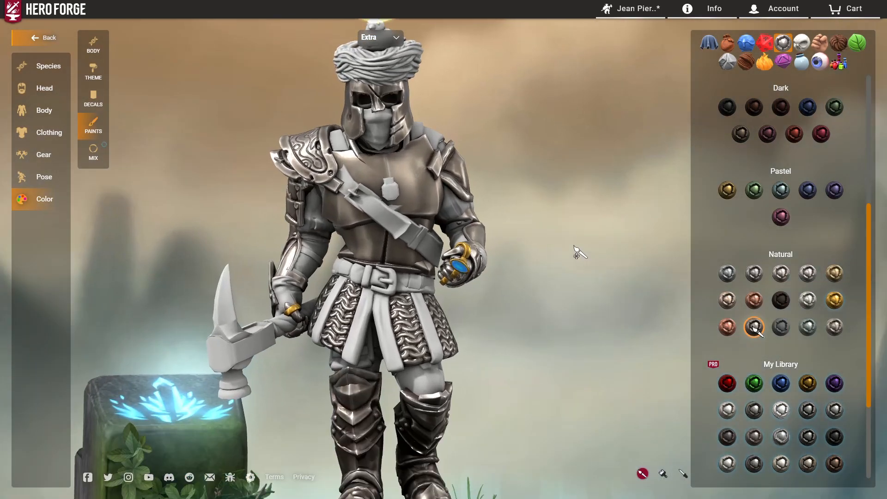
pyautogui.moveTo(574, 247); pyautogui.dragTo(583, 195, button='right')
pyautogui.click(726, 46)
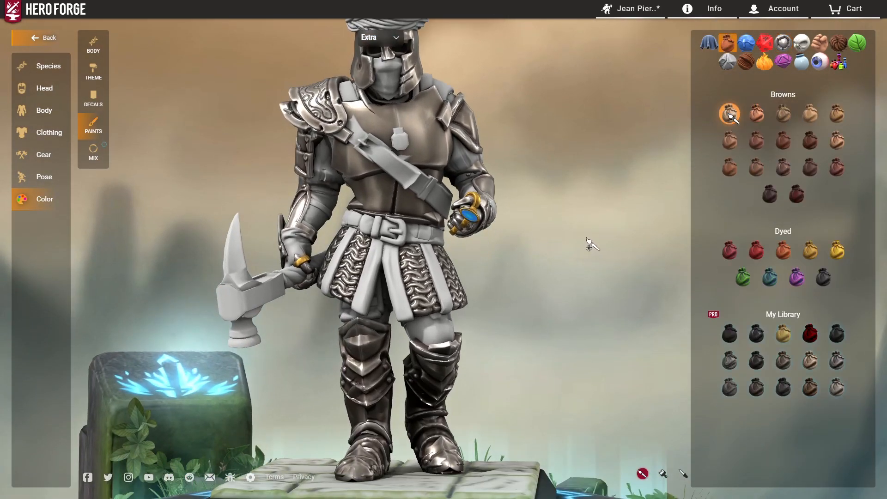
pyautogui.scroll(3, 587, 222)
pyautogui.scroll(-2, 586, 233)
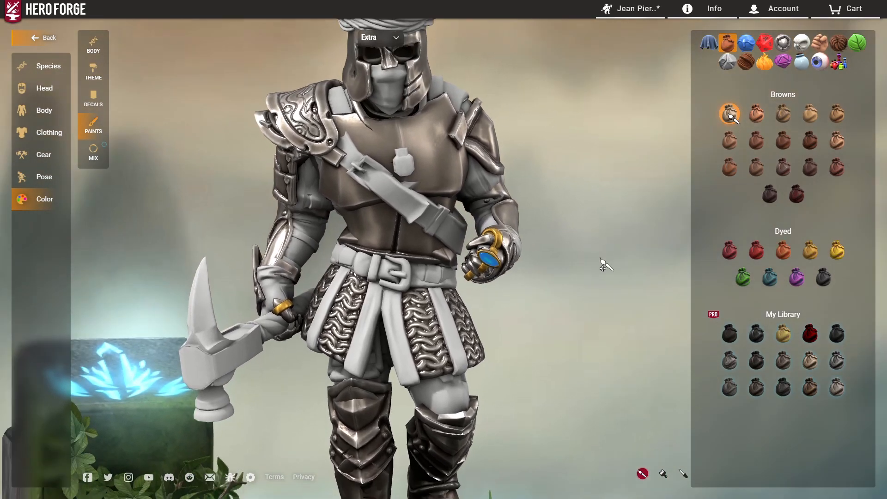
pyautogui.moveTo(601, 258); pyautogui.dragTo(606, 273, button='right')
pyautogui.moveTo(659, 259); pyautogui.dragTo(626, 234)
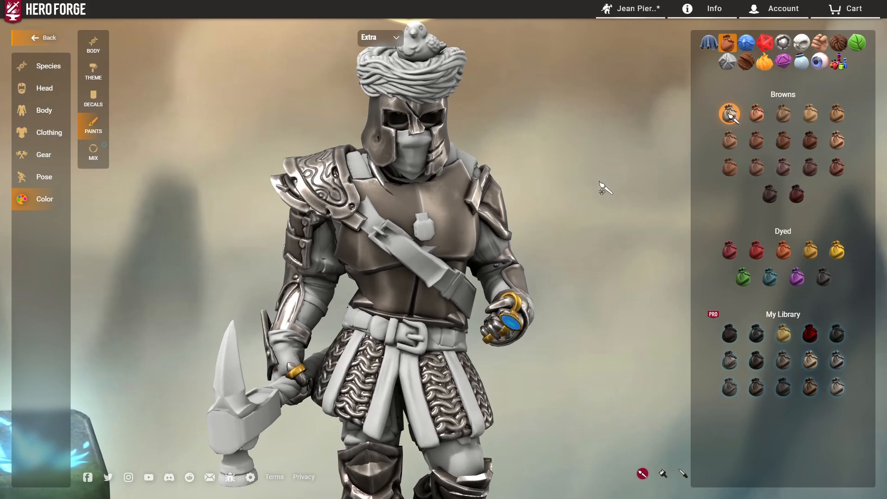
pyautogui.moveTo(600, 181); pyautogui.dragTo(600, 175, button='right')
pyautogui.moveTo(601, 184); pyautogui.dragTo(595, 167)
pyautogui.scroll(-2, 609, 162)
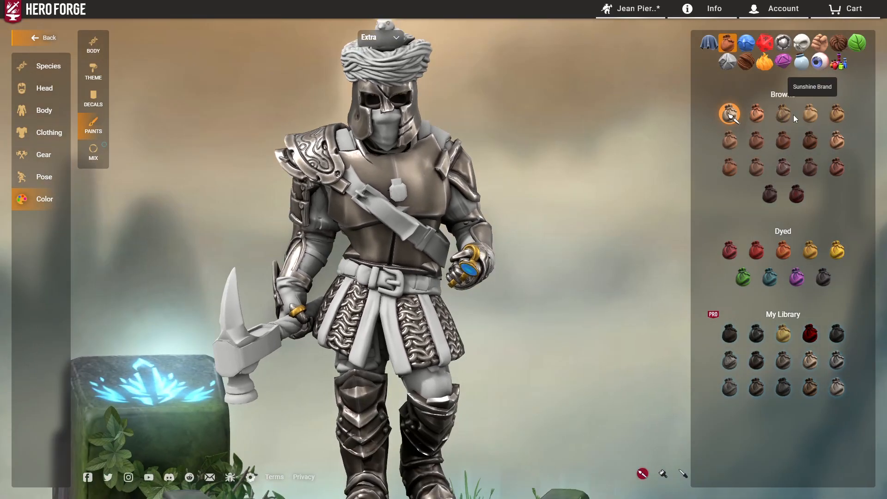
pyautogui.scroll(-2, 609, 197)
pyautogui.moveTo(610, 197); pyautogui.dragTo(596, 222)
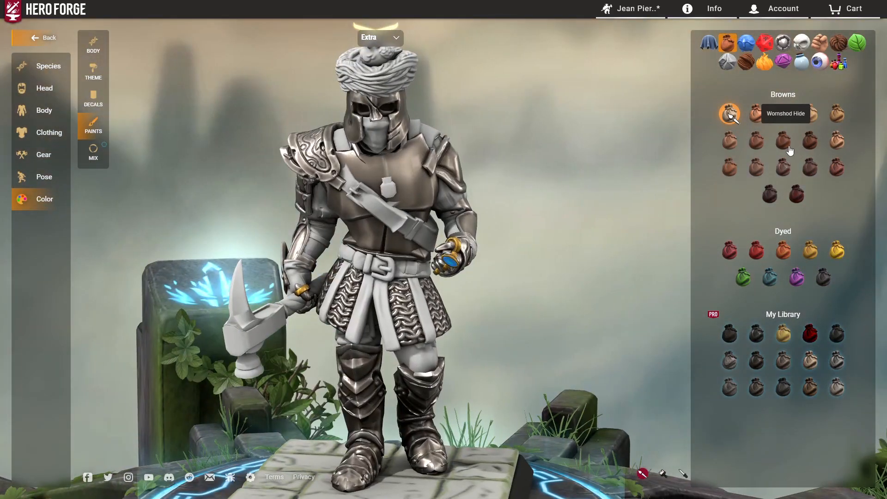
pyautogui.moveTo(529, 166); pyautogui.dragTo(560, 176)
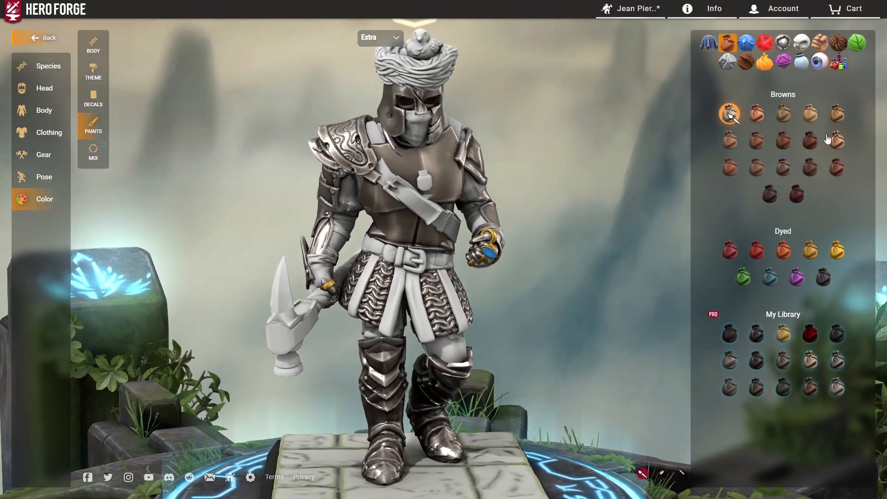
# Try filling the helmet, breastplate and limb armour with a tan leather paint, and restore the Titanium
pyautogui.click(802, 120)
pyautogui.moveTo(644, 169); pyautogui.dragTo(600, 159)
pyautogui.scroll(1, 600, 159)
pyautogui.moveTo(599, 160); pyautogui.dragTo(608, 104, button='right')
pyautogui.moveTo(543, 109); pyautogui.dragTo(577, 380)
pyautogui.click(665, 476)
pyautogui.moveTo(586, 278); pyautogui.dragTo(577, 319, button='right')
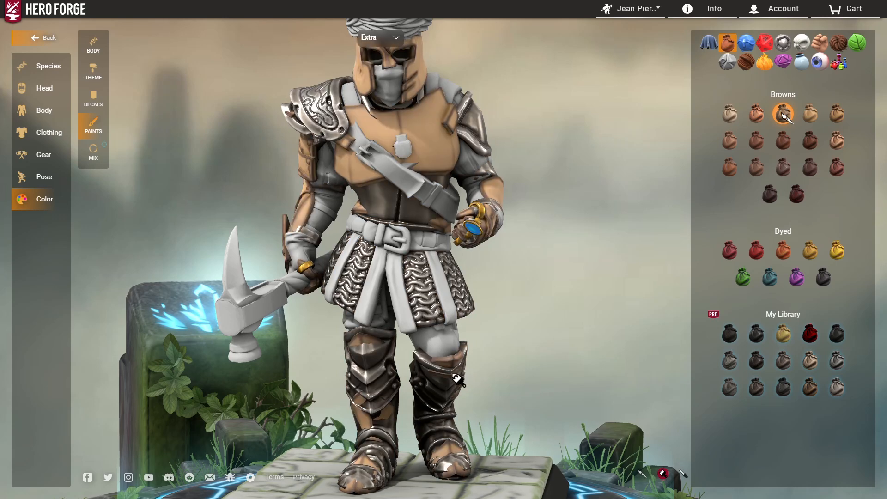
pyautogui.moveTo(580, 317); pyautogui.dragTo(594, 316)
pyautogui.click(642, 479)
# Try a light brown leather paint on the chainmail skirt and undo it
pyautogui.scroll(2, 566, 375)
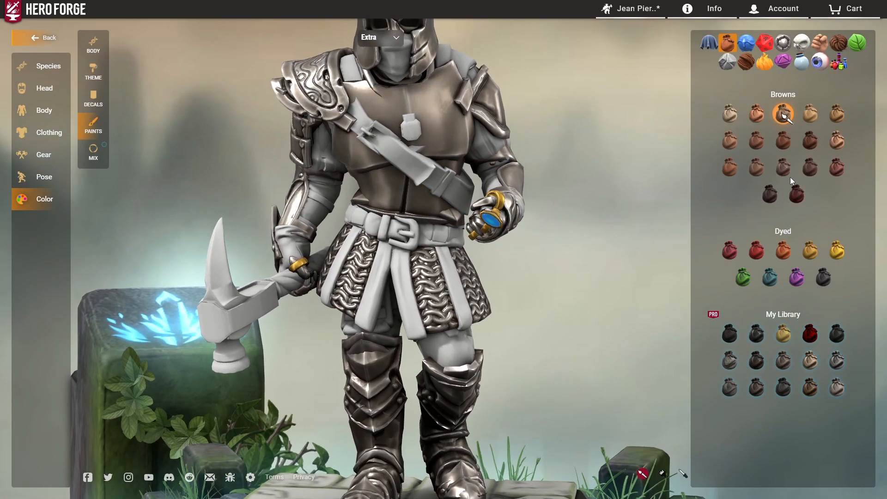
pyautogui.click(837, 113)
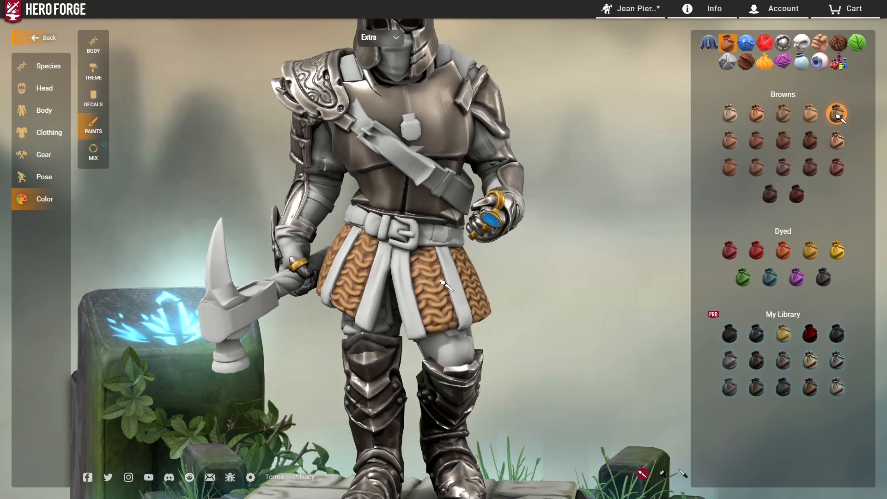
pyautogui.click(415, 326)
pyautogui.click(455, 306)
pyautogui.moveTo(510, 294)
pyautogui.mouseDown()
pyautogui.moveTo(609, 292)
pyautogui.moveTo(564, 306)
pyautogui.mouseUp()
pyautogui.hotkey('ctrl', 'z')
pyautogui.hotkey('ctrl', 'z')
pyautogui.scroll(-3, 566, 306)
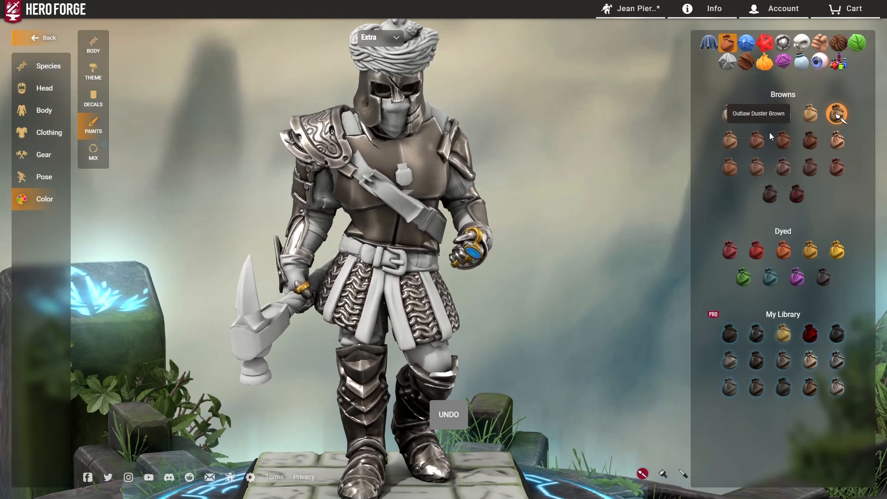
# Try a dark brown neutral fabric paint on the skirt's hanging straps and undo it
pyautogui.click(709, 43)
pyautogui.scroll(3, 587, 316)
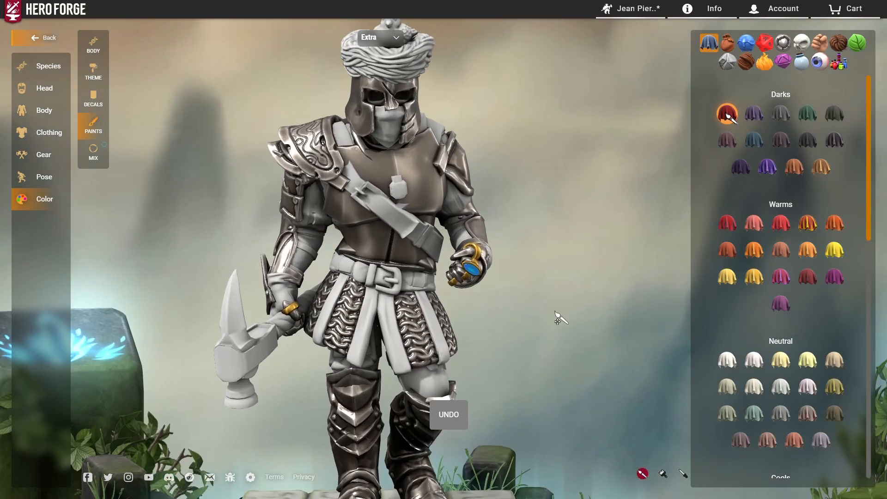
pyautogui.scroll(-4, 713, 259)
pyautogui.scroll(1, 711, 261)
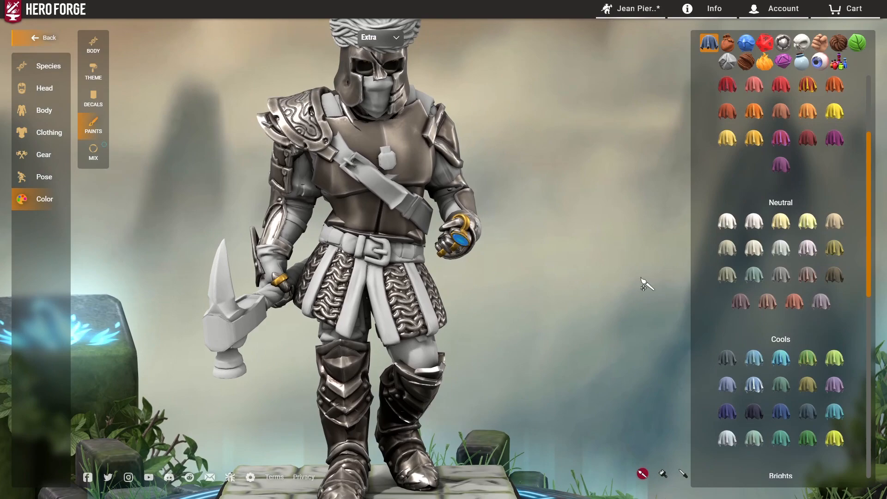
pyautogui.click(834, 277)
pyautogui.click(390, 324)
pyautogui.moveTo(570, 286); pyautogui.dragTo(573, 253)
pyautogui.hotkey('ctrl', 'z')
pyautogui.hotkey('ctrl', 'z')
# Try a near-black basic plastic paint on the skirt's outer straps and undo it
pyautogui.scroll(-2, 730, 287)
pyautogui.scroll(-4, 731, 268)
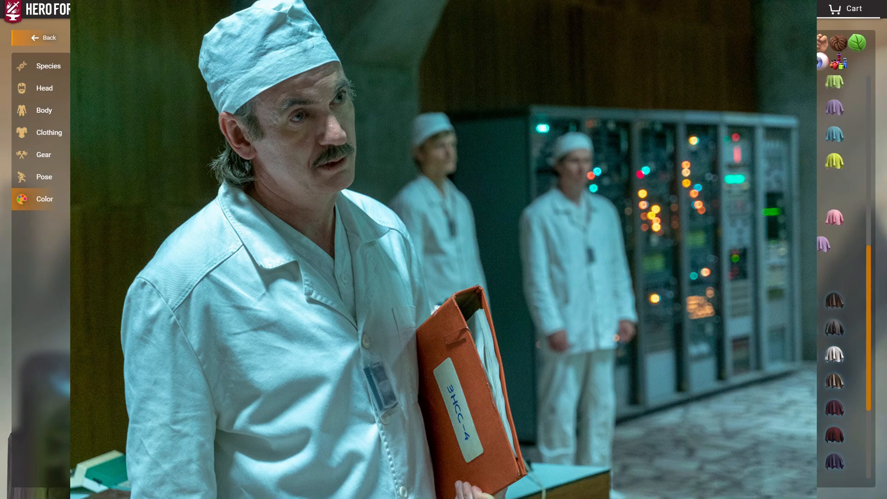
pyautogui.scroll(9, 732, 259)
pyautogui.click(751, 41)
pyautogui.scroll(1, 551, 300)
pyautogui.click(768, 47)
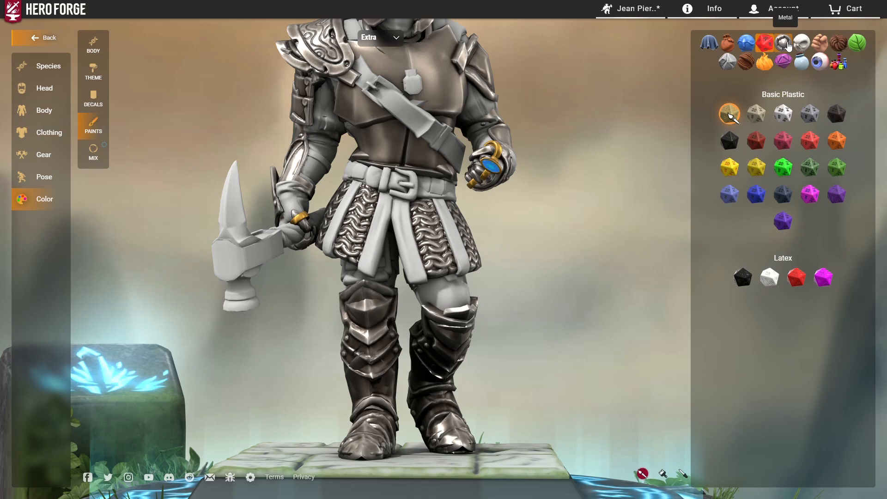
pyautogui.click(836, 114)
pyautogui.click(463, 250)
pyautogui.moveTo(484, 261); pyautogui.dragTo(521, 296)
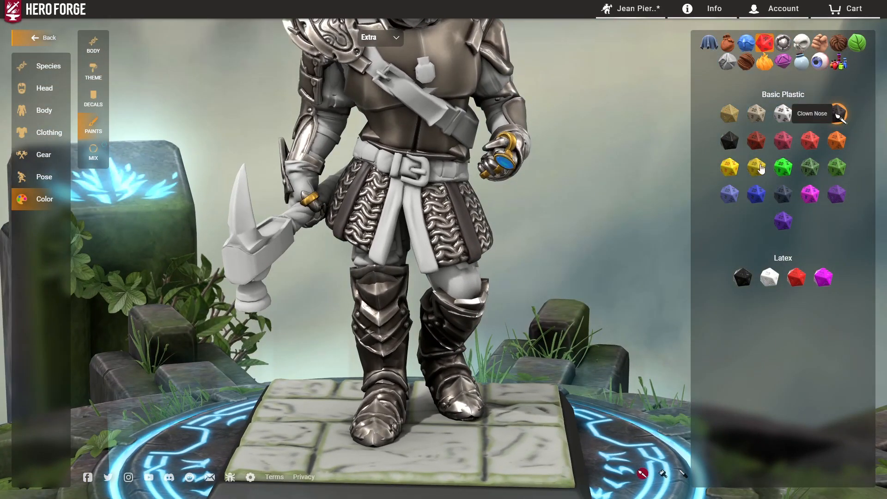
pyautogui.hotkey('ctrl', 'z')
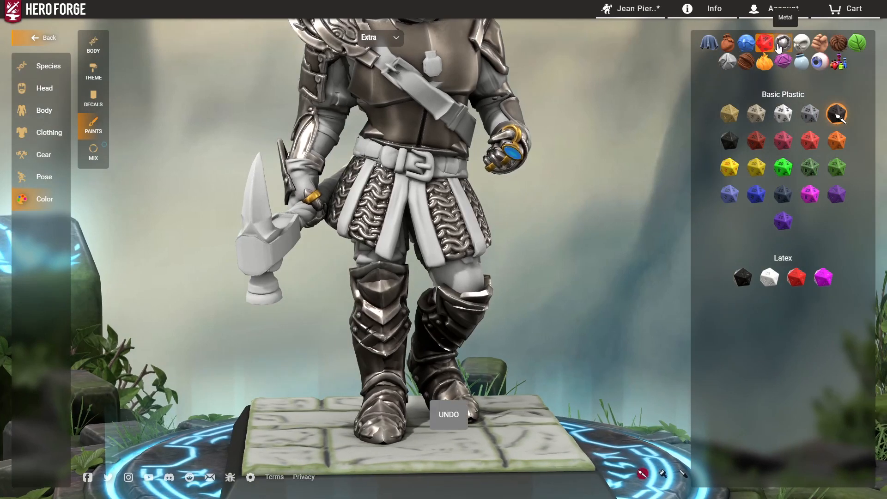
# Try the black horn paint on the skirt's inner and outer straps, check it from the side, and undo it
pyautogui.click(781, 45)
pyautogui.click(803, 43)
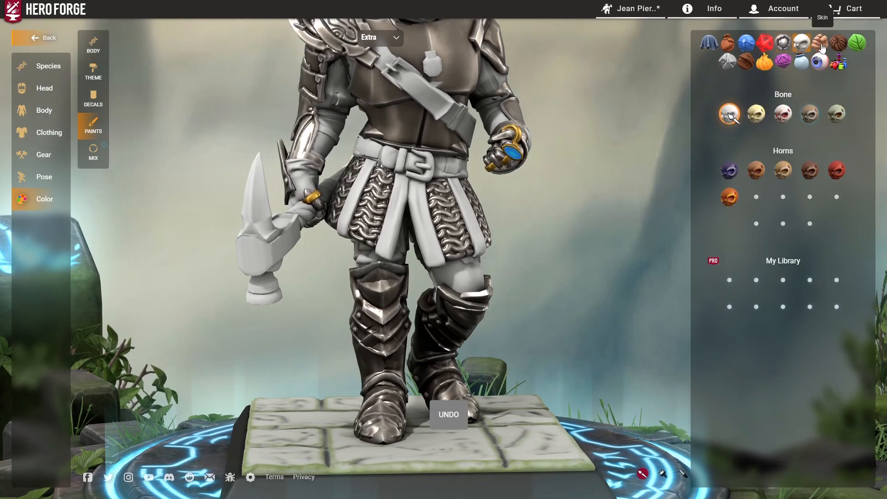
pyautogui.moveTo(581, 256); pyautogui.dragTo(652, 246)
pyautogui.click(811, 224)
pyautogui.click(429, 253)
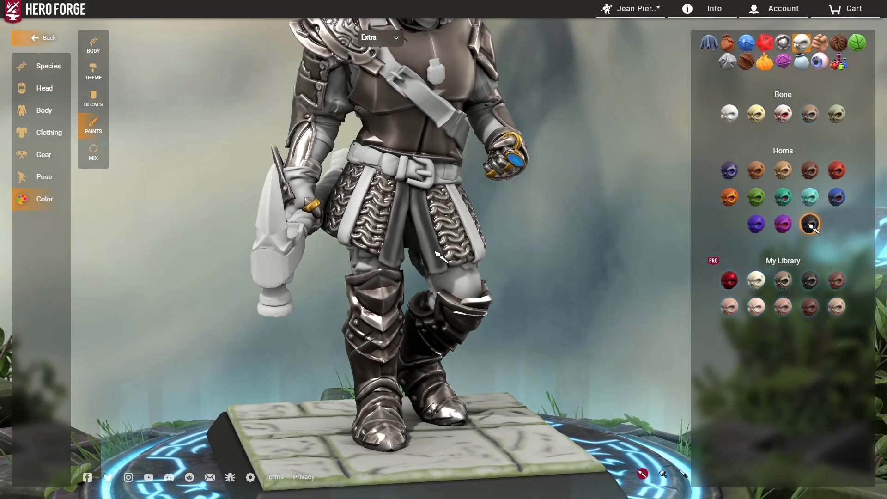
pyautogui.click(474, 247)
pyautogui.moveTo(589, 262); pyautogui.dragTo(550, 258)
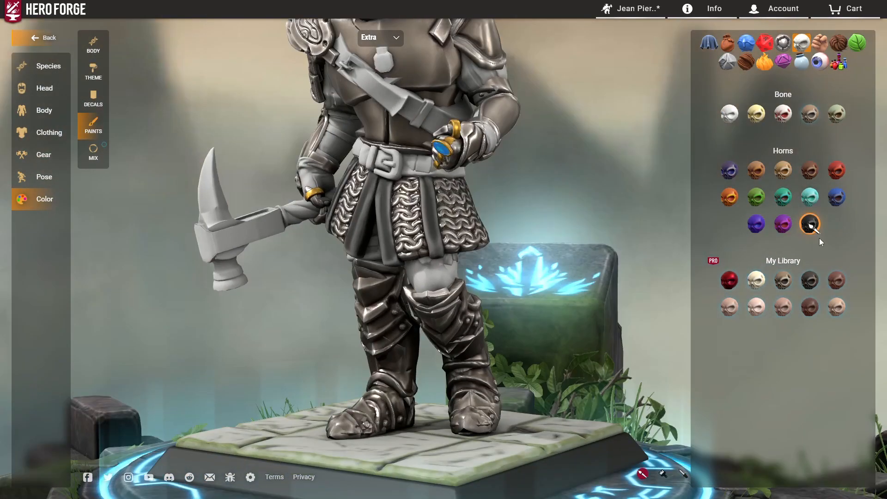
pyautogui.moveTo(761, 239); pyautogui.dragTo(557, 256)
pyautogui.hotkey('ctrl', 'z')
pyautogui.hotkey('ctrl', 'z')
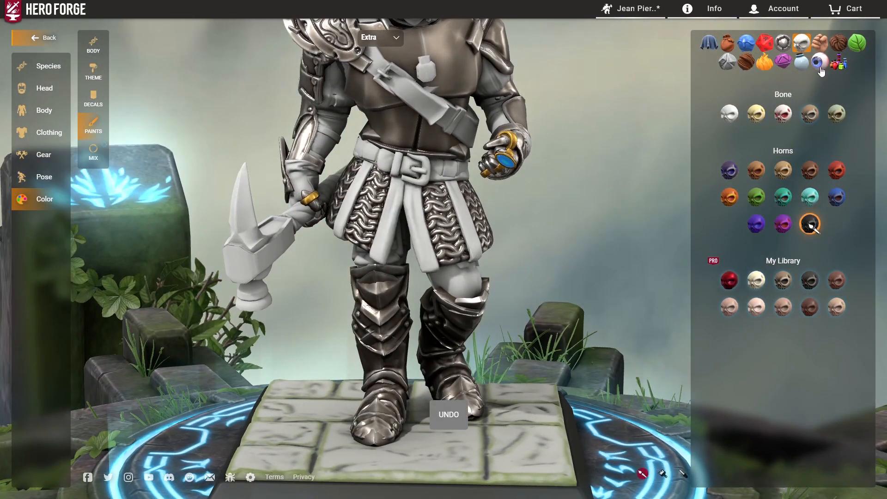
# Try a dark brown natural hair paint on all of the skirt's straps and undo it
pyautogui.click(829, 46)
pyautogui.click(838, 44)
pyautogui.moveTo(520, 241); pyautogui.dragTo(596, 254)
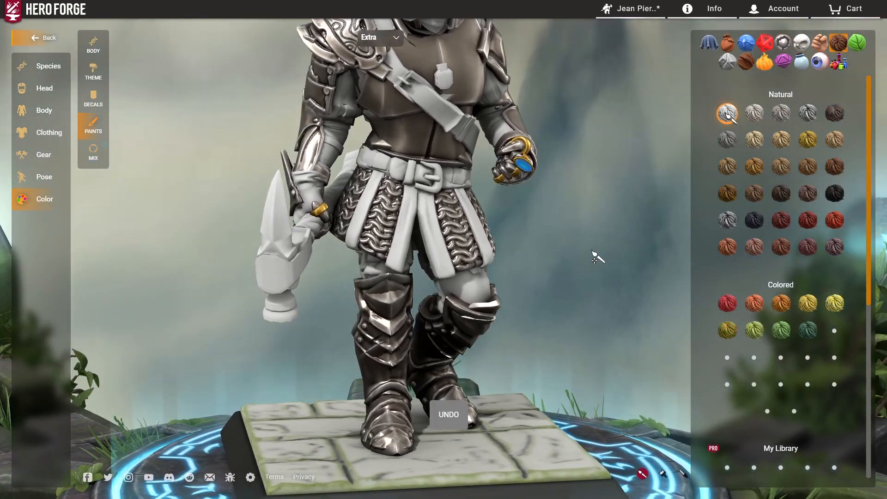
pyautogui.click(839, 118)
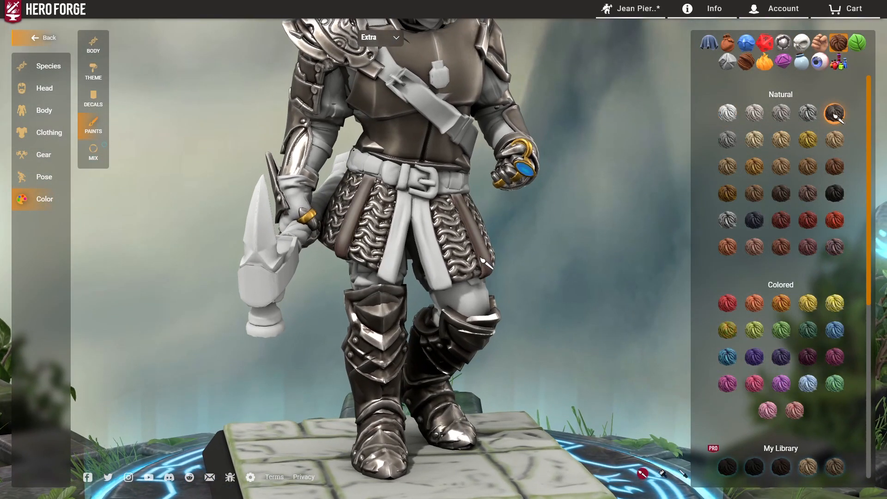
pyautogui.moveTo(531, 266); pyautogui.dragTo(575, 264)
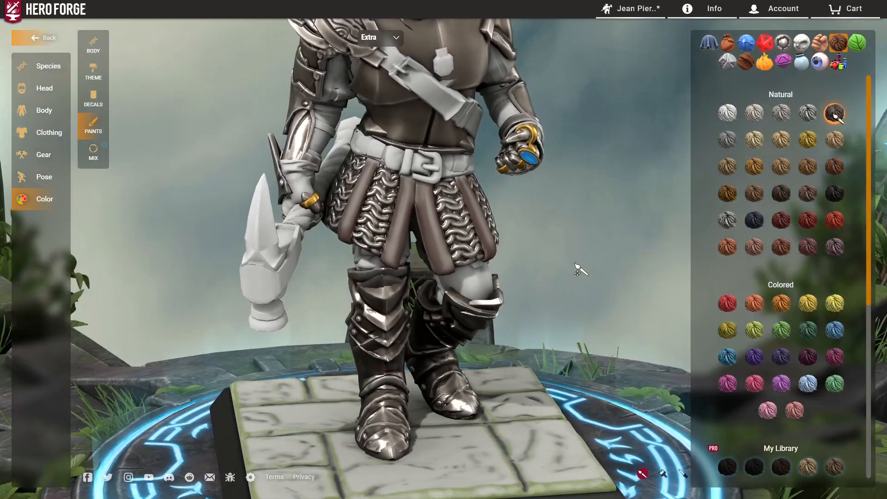
pyautogui.hotkey('ctrl', 'z')
pyautogui.hotkey('ctrl', 'z')
# Try a yellow-green leaf paint and a dark natural wood paint on the skirt's front straps, undoing both
pyautogui.click(857, 42)
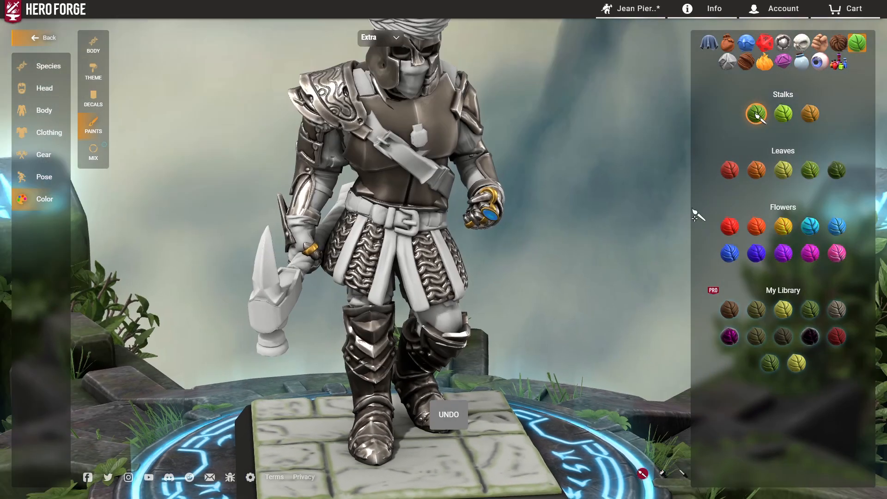
pyautogui.click(783, 170)
pyautogui.click(413, 293)
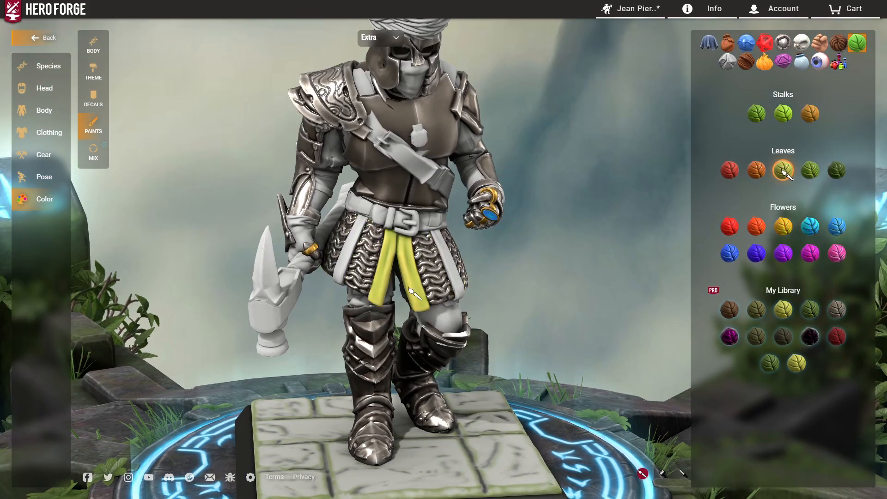
pyautogui.click(747, 69)
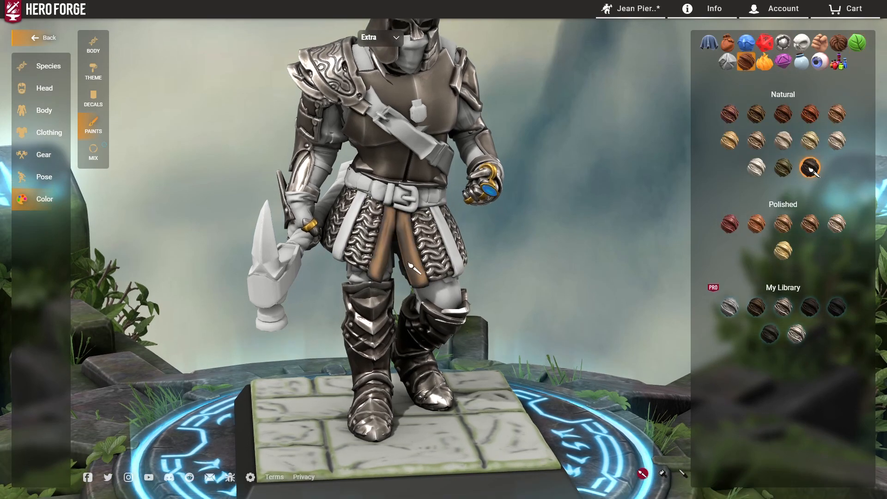
pyautogui.click(437, 272)
pyautogui.moveTo(519, 290); pyautogui.dragTo(588, 276)
pyautogui.hotkey('ctrl', 'z')
# Try the Tar Bottle potion paint on the chainmail skirt and undo it
pyautogui.click(762, 67)
pyautogui.click(801, 61)
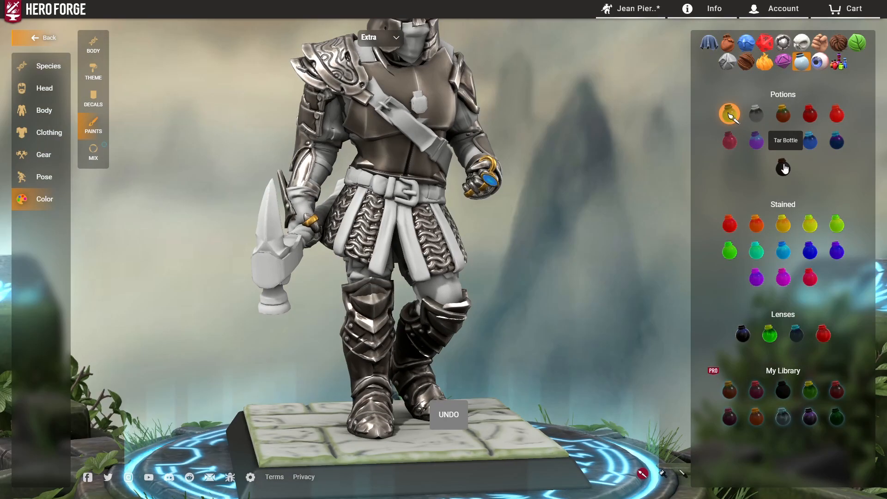
pyautogui.click(784, 169)
pyautogui.click(446, 267)
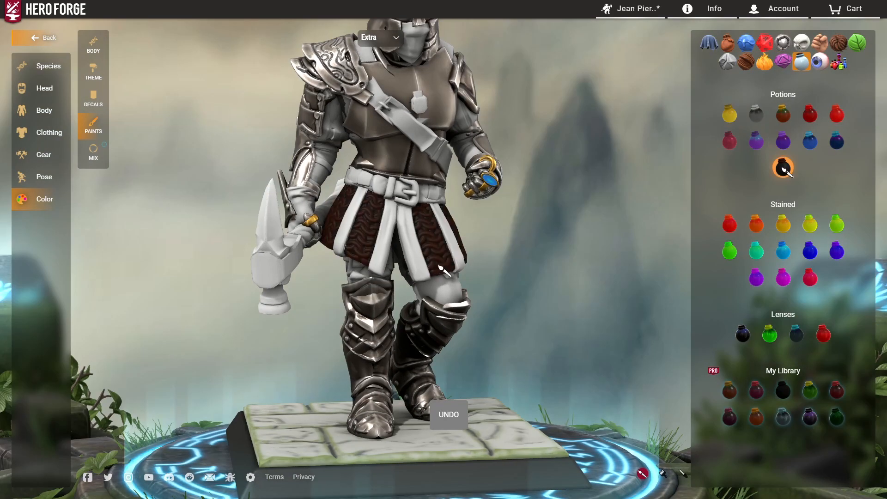
pyautogui.hotkey('ctrl', 'z')
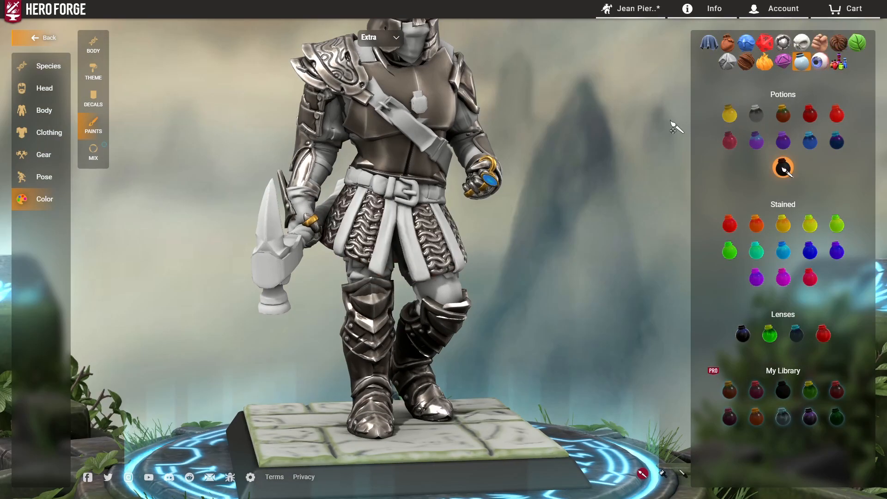
# Return to the horn paints and paint the skirt straps, belt and chest strap in Blackhorn
pyautogui.scroll(4, 624, 194)
pyautogui.click(765, 42)
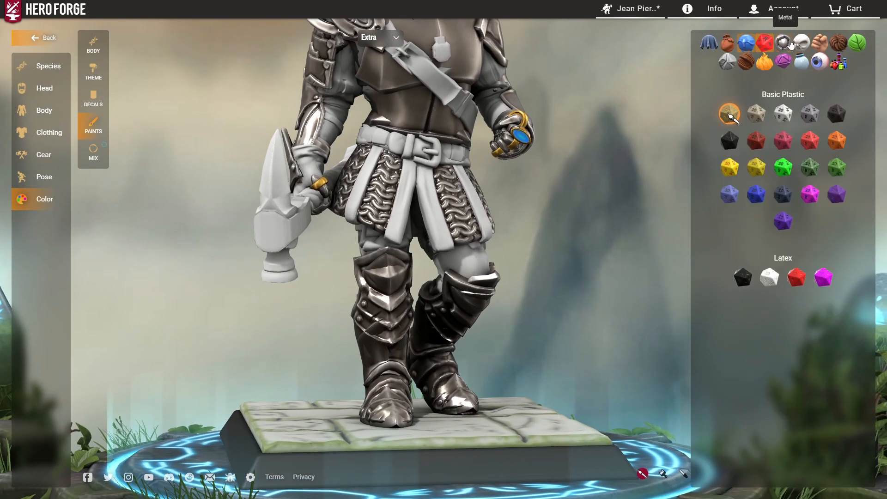
pyautogui.click(802, 42)
pyautogui.moveTo(582, 212); pyautogui.dragTo(567, 266)
pyautogui.moveTo(538, 240); pyautogui.dragTo(536, 265)
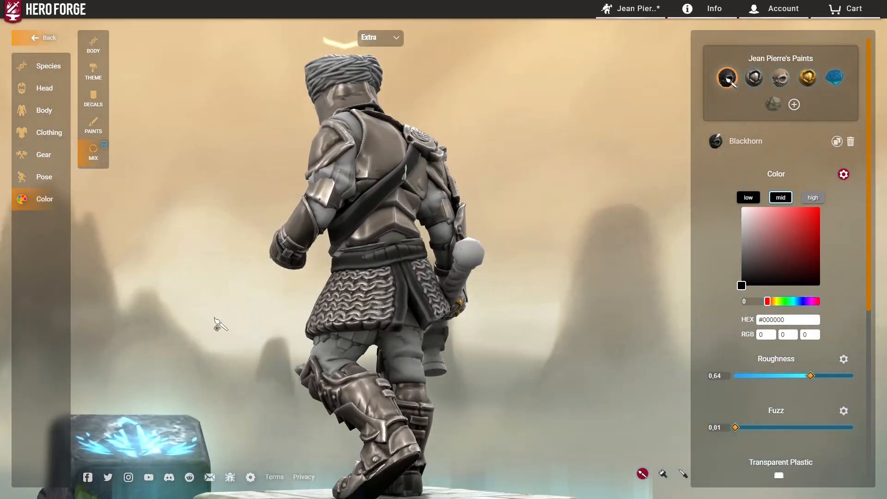
# Paint the nest on top of the helmet with a brown wood paint
pyautogui.moveTo(547, 313); pyautogui.dragTo(384, 264)
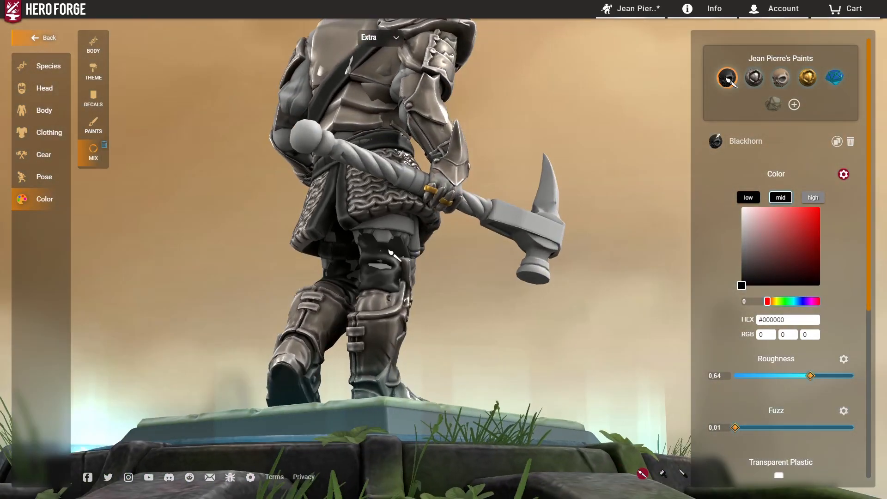
pyautogui.moveTo(506, 370); pyautogui.dragTo(614, 325)
pyautogui.moveTo(305, 299)
pyautogui.mouseDown()
pyautogui.moveTo(489, 353)
pyautogui.moveTo(437, 400)
pyautogui.moveTo(213, 259)
pyautogui.moveTo(797, 271)
pyautogui.moveTo(591, 235)
pyautogui.moveTo(443, 268)
pyautogui.moveTo(575, 288)
pyautogui.moveTo(580, 235)
pyautogui.moveTo(570, 234)
pyautogui.moveTo(591, 232)
pyautogui.mouseUp()
pyautogui.scroll(-4, 213, 259)
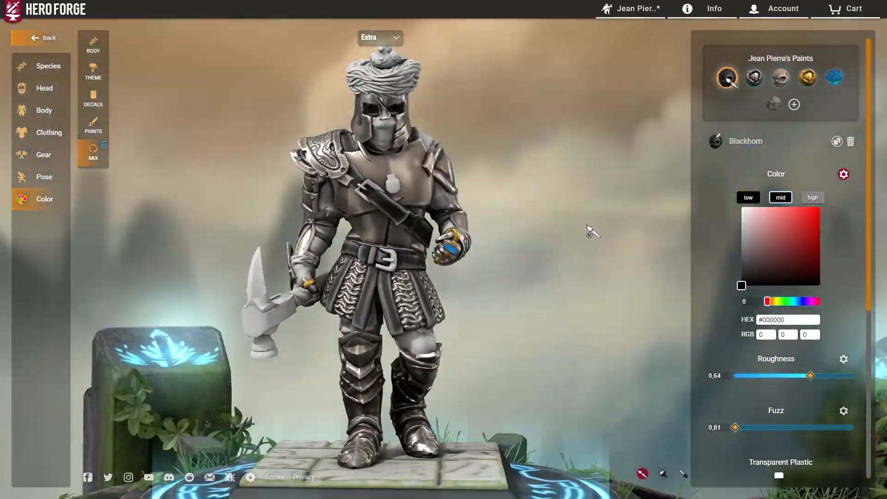
pyautogui.scroll(3, 590, 231)
pyautogui.click(93, 125)
pyautogui.click(746, 62)
pyautogui.click(810, 167)
pyautogui.scroll(3, 378, 132)
pyautogui.click(378, 133)
# Paint the bird and eggs in the nest with white and cream bone paints
pyautogui.click(802, 42)
pyautogui.click(729, 114)
pyautogui.moveTo(555, 74); pyautogui.dragTo(569, 148)
pyautogui.scroll(3, 568, 148)
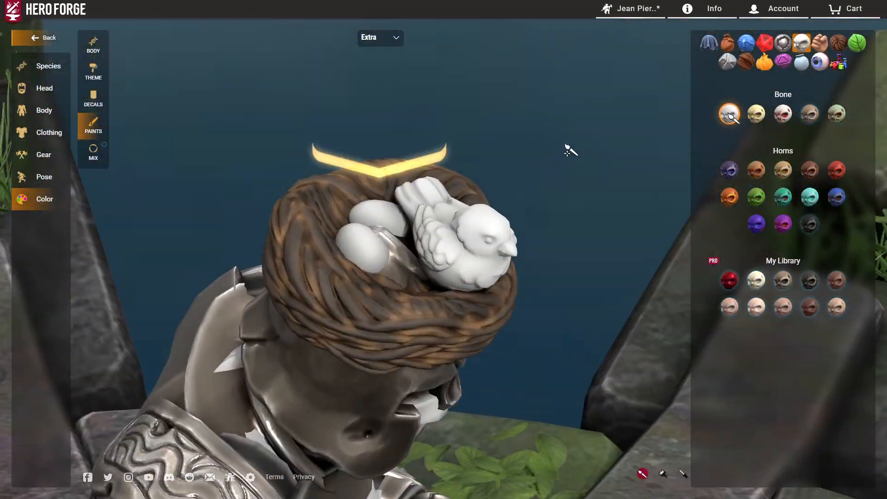
pyautogui.click(757, 114)
pyautogui.click(406, 245)
pyautogui.moveTo(573, 194)
pyautogui.mouseDown()
pyautogui.moveTo(593, 127)
pyautogui.moveTo(555, 157)
pyautogui.moveTo(596, 134)
pyautogui.moveTo(620, 135)
pyautogui.moveTo(597, 143)
pyautogui.moveTo(564, 203)
pyautogui.mouseUp()
pyautogui.click(241, 234)
# Colour the bird's eyes black
pyautogui.click(821, 61)
pyautogui.click(802, 62)
pyautogui.click(742, 334)
pyautogui.click(373, 183)
pyautogui.click(839, 42)
pyautogui.click(727, 114)
pyautogui.click(781, 194)
pyautogui.click(447, 244)
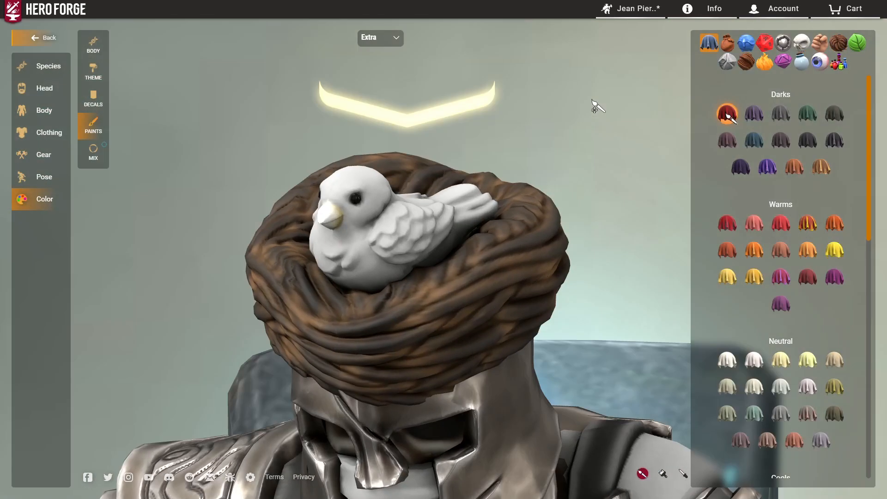
# Paint the bird's head and wings tan and its breast orange-red with cloth paints
pyautogui.scroll(-4, 723, 242)
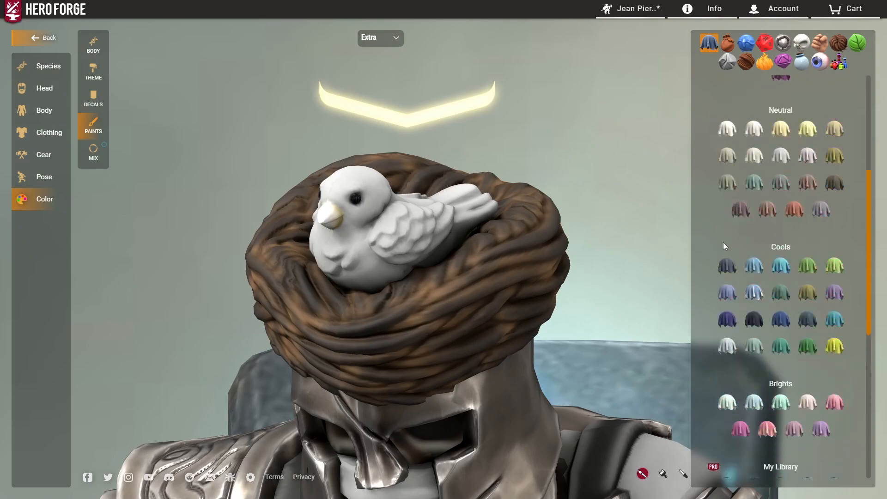
pyautogui.scroll(2, 702, 226)
pyautogui.moveTo(596, 185); pyautogui.dragTo(644, 198)
pyautogui.click(795, 167)
pyautogui.click(418, 226)
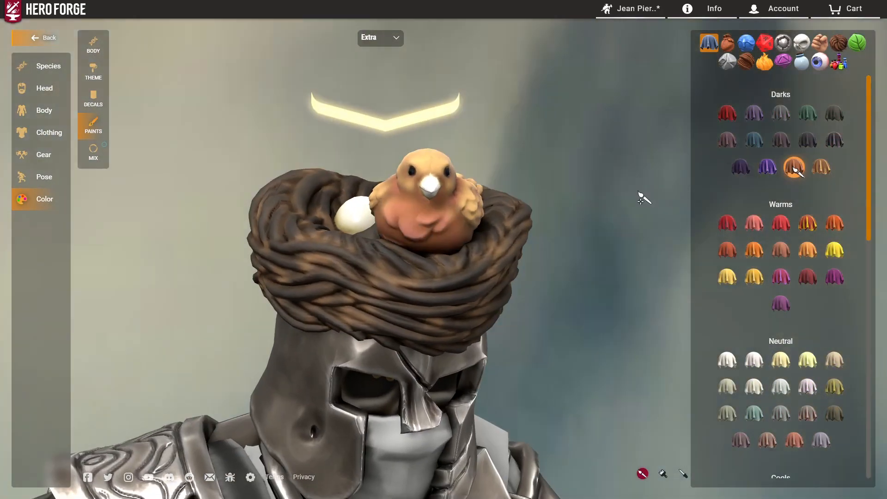
pyautogui.click(835, 224)
pyautogui.click(423, 223)
pyautogui.scroll(-3, 592, 174)
pyautogui.moveTo(592, 174); pyautogui.dragTo(562, 244)
pyautogui.click(727, 250)
pyautogui.click(365, 190)
# Paint the face mask under the helmet with the first red cloth paint of the Darks
pyautogui.scroll(-3, 570, 230)
pyautogui.click(802, 42)
pyautogui.click(729, 114)
pyautogui.click(810, 114)
pyautogui.moveTo(601, 129)
pyautogui.mouseDown()
pyautogui.moveTo(684, 145)
pyautogui.moveTo(553, 134)
pyautogui.moveTo(559, 115)
pyautogui.moveTo(614, 133)
pyautogui.mouseUp()
pyautogui.scroll(-5, 553, 134)
pyautogui.scroll(3, 553, 134)
pyautogui.click(710, 42)
pyautogui.click(728, 114)
pyautogui.scroll(-2, 560, 116)
pyautogui.scroll(-3, 560, 119)
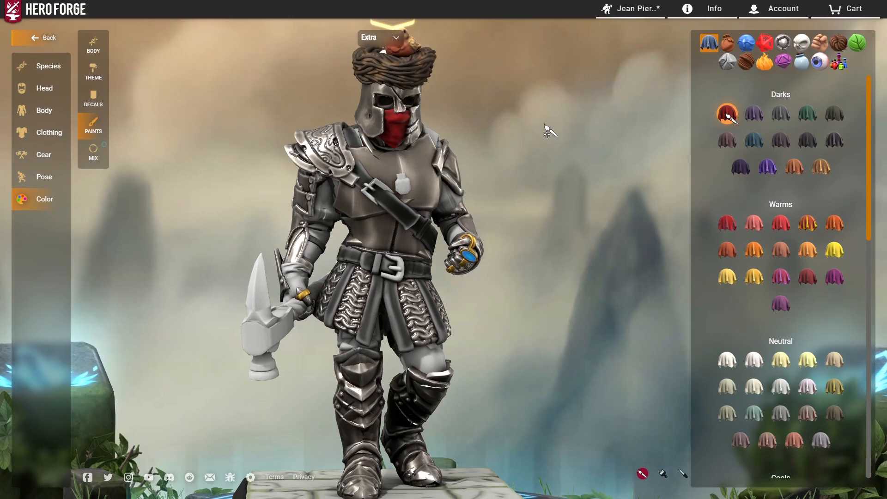
# Examine the figure up close and from a distance, and look through the available cloth paints
pyautogui.moveTo(556, 126); pyautogui.dragTo(504, 127)
pyautogui.scroll(10, 548, 148)
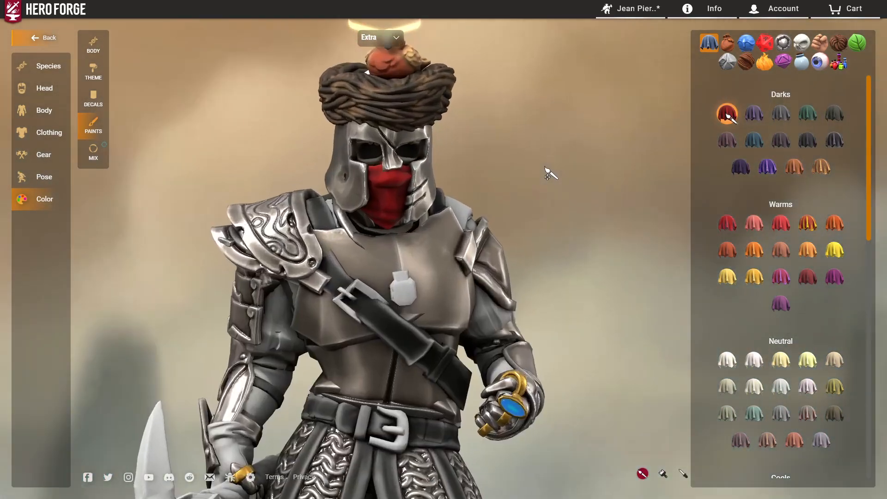
pyautogui.scroll(-8, 598, 170)
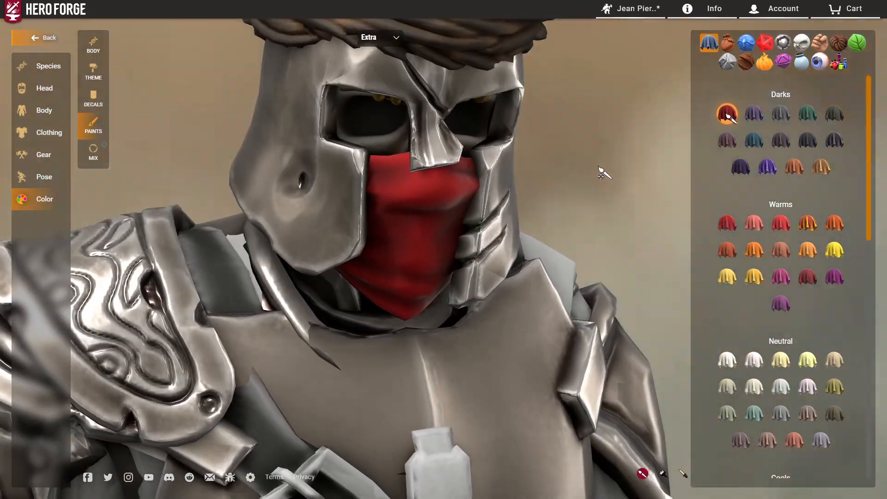
pyautogui.scroll(-10, 868, 311)
pyautogui.scroll(6, 717, 237)
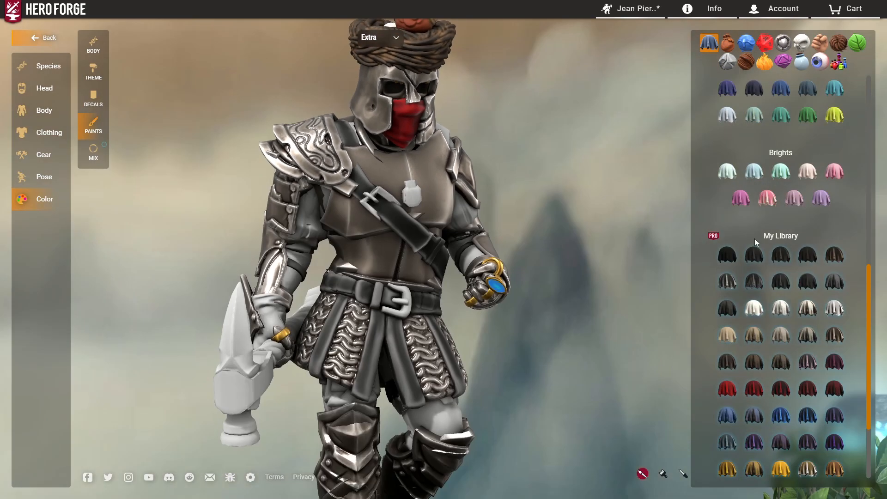
pyautogui.scroll(2, 771, 251)
pyautogui.moveTo(657, 187); pyautogui.dragTo(594, 174)
pyautogui.scroll(-2, 594, 173)
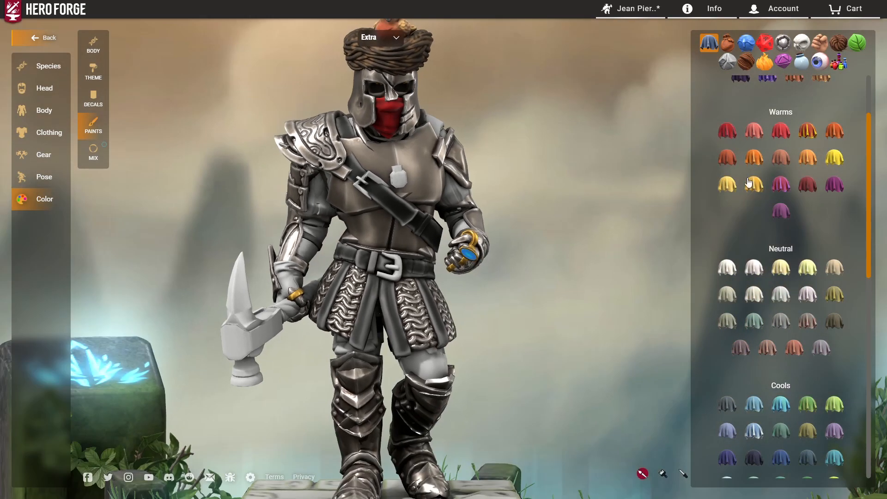
pyautogui.moveTo(638, 154); pyautogui.dragTo(600, 185)
pyautogui.scroll(-3, 556, 160)
pyautogui.scroll(3, 603, 186)
# Apply dark metal paints to the unpainted trousers beneath the chainmail skirt
pyautogui.click(784, 42)
pyautogui.scroll(-10, 781, 221)
pyautogui.moveTo(647, 277); pyautogui.dragTo(577, 222)
pyautogui.scroll(2, 577, 221)
pyautogui.scroll(5, 741, 229)
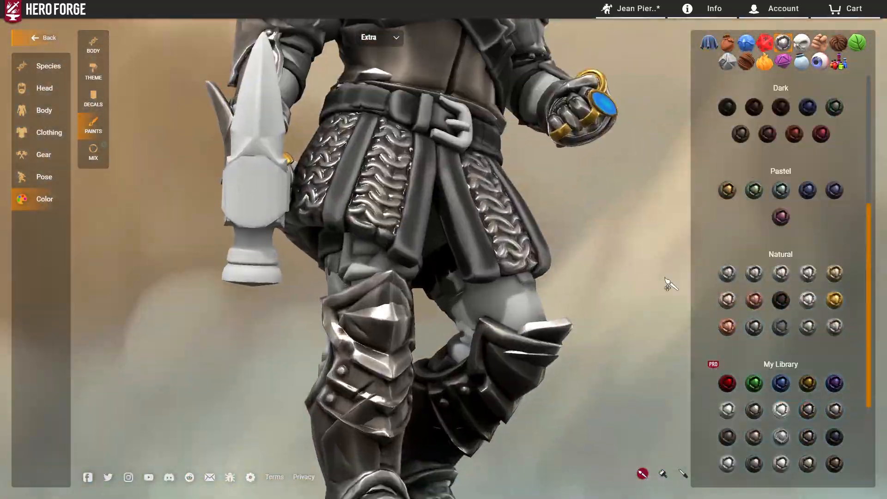
pyautogui.click(742, 228)
pyautogui.click(360, 250)
pyautogui.moveTo(657, 245); pyautogui.dragTo(647, 221)
pyautogui.scroll(-2, 618, 251)
pyautogui.scroll(4, 708, 193)
pyautogui.click(807, 142)
pyautogui.click(377, 240)
# Use Blackhorn and the steel paint from the figure's own palette on the remaining parts around the legs
pyautogui.moveTo(601, 277)
pyautogui.mouseDown()
pyautogui.moveTo(624, 288)
pyautogui.moveTo(626, 267)
pyautogui.mouseUp()
pyautogui.click(93, 150)
pyautogui.click(727, 77)
pyautogui.click(754, 77)
pyautogui.moveTo(624, 227); pyautogui.dragTo(439, 231)
pyautogui.click(762, 107)
pyautogui.moveTo(647, 259)
pyautogui.mouseDown()
pyautogui.moveTo(551, 275)
pyautogui.moveTo(416, 273)
pyautogui.mouseUp()
pyautogui.scroll(-3, 416, 273)
# Paint the trousers between the skirt and the greaves dark grey
pyautogui.click(94, 129)
pyautogui.scroll(-4, 784, 300)
pyautogui.scroll(4, 784, 301)
pyautogui.click(836, 115)
pyautogui.click(401, 245)
pyautogui.moveTo(584, 323)
pyautogui.mouseDown()
pyautogui.moveTo(651, 330)
pyautogui.moveTo(505, 337)
pyautogui.mouseUp()
pyautogui.scroll(-4, 505, 337)
# Touch up the leg and skirt areas with the figure's Blackhorn and steel paints and another library paint
pyautogui.click(93, 150)
pyautogui.click(728, 78)
pyautogui.moveTo(509, 286); pyautogui.dragTo(465, 267)
pyautogui.click(754, 78)
pyautogui.scroll(4, 462, 259)
pyautogui.moveTo(578, 258)
pyautogui.mouseDown()
pyautogui.moveTo(398, 250)
pyautogui.moveTo(555, 289)
pyautogui.mouseUp()
pyautogui.scroll(-4, 554, 289)
pyautogui.click(94, 125)
pyautogui.click(835, 116)
pyautogui.moveTo(590, 176)
pyautogui.mouseDown()
pyautogui.moveTo(590, 196)
pyautogui.moveTo(425, 206)
pyautogui.moveTo(569, 204)
pyautogui.mouseUp()
pyautogui.scroll(4, 425, 206)
# Try leather, cloth and black volcanic stone paints on the padding behind the shoulder
pyautogui.click(728, 43)
pyautogui.click(729, 113)
pyautogui.moveTo(569, 132); pyautogui.dragTo(647, 132)
pyautogui.click(769, 194)
pyautogui.click(810, 140)
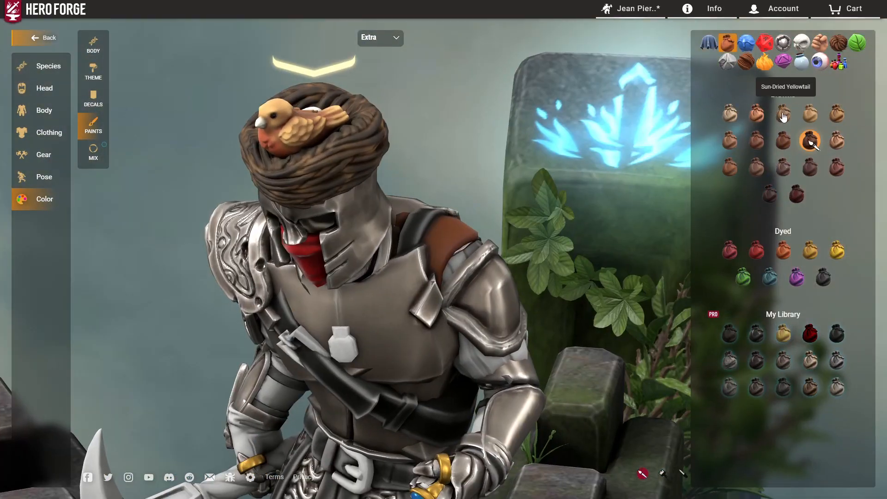
pyautogui.click(709, 43)
pyautogui.click(727, 114)
pyautogui.moveTo(481, 218); pyautogui.dragTo(499, 208)
pyautogui.scroll(2, 499, 208)
pyautogui.click(727, 61)
pyautogui.click(756, 227)
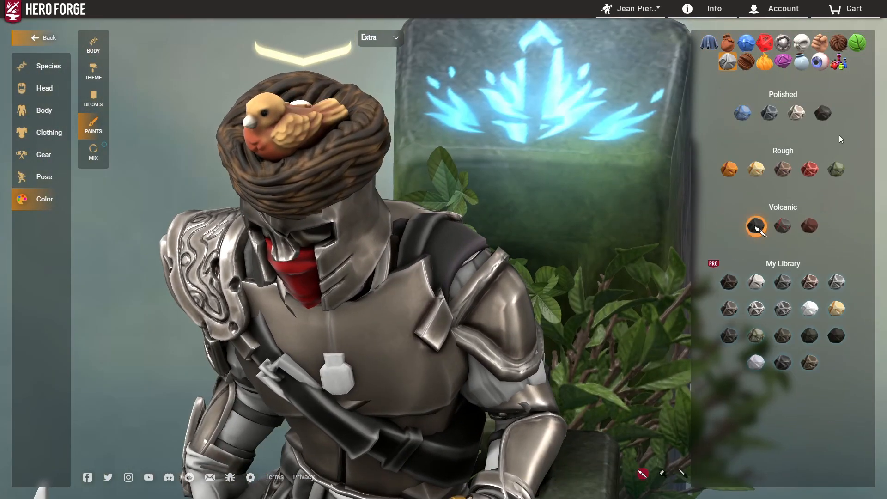
pyautogui.scroll(-3, 602, 179)
pyautogui.click(743, 113)
# Paint the padding behind the shoulder with a brown wood paint
pyautogui.click(747, 61)
pyautogui.click(810, 167)
pyautogui.moveTo(518, 196); pyautogui.dragTo(559, 203)
pyautogui.scroll(2, 540, 212)
pyautogui.scroll(-2, 508, 162)
# Paint the belt buckle, the chest strap's buckle and the small flask on the breastplate gold with a metal paint
pyautogui.click(783, 43)
pyautogui.click(728, 115)
pyautogui.scroll(-9, 735, 185)
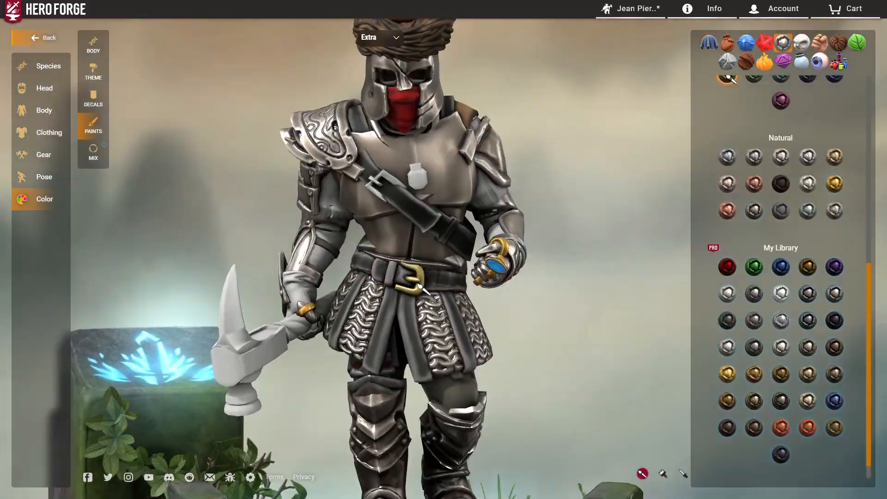
pyautogui.click(834, 184)
pyautogui.click(386, 275)
pyautogui.click(394, 207)
pyautogui.scroll(2, 394, 207)
pyautogui.scroll(3, 777, 215)
pyautogui.click(727, 212)
pyautogui.click(350, 212)
# Paint the slashes of the upper sleeves with the golden-brown cloth paint of the Darks
pyautogui.click(710, 43)
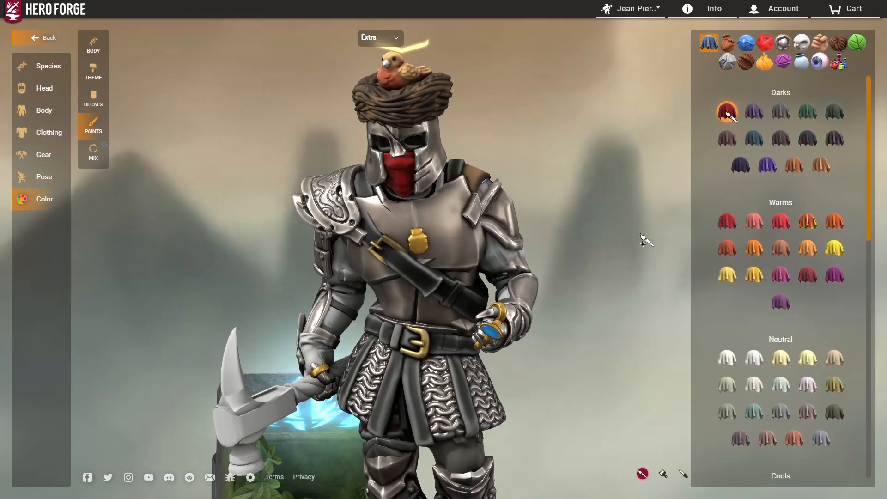
pyautogui.scroll(3, 822, 225)
pyautogui.click(821, 166)
pyautogui.click(482, 227)
pyautogui.moveTo(637, 236); pyautogui.dragTo(610, 206)
# Paint the upper sleeves dark blue between the golden-brown slashes with a cloth paint
pyautogui.scroll(-5, 781, 221)
pyautogui.scroll(2, 610, 206)
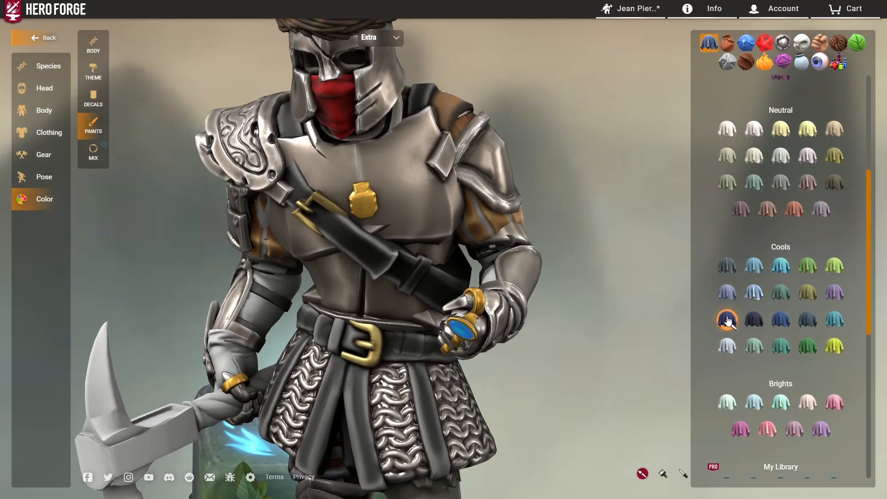
pyautogui.scroll(5, 780, 222)
pyautogui.click(821, 167)
pyautogui.click(482, 227)
pyautogui.scroll(-2, 631, 204)
pyautogui.moveTo(631, 204); pyautogui.dragTo(592, 194)
pyautogui.scroll(2, 593, 199)
pyautogui.scroll(-2, 781, 222)
# Paint the sleeve fabric on both forearms brown
pyautogui.scroll(-2, 624, 241)
pyautogui.moveTo(624, 242)
pyautogui.mouseDown()
pyautogui.moveTo(258, 303)
pyautogui.moveTo(269, 252)
pyautogui.moveTo(532, 265)
pyautogui.mouseUp()
pyautogui.click(258, 302)
pyautogui.scroll(2, 781, 221)
pyautogui.scroll(-3, 610, 234)
pyautogui.moveTo(610, 234); pyautogui.dragTo(577, 221)
pyautogui.scroll(1, 522, 209)
pyautogui.scroll(2, 635, 199)
pyautogui.click(464, 268)
pyautogui.moveTo(464, 268)
pyautogui.mouseDown()
pyautogui.moveTo(545, 164)
pyautogui.moveTo(642, 168)
pyautogui.mouseUp()
# Paint the glove of the hand holding the hammer with the black volcanic stone paint
pyautogui.scroll(-7, 781, 221)
pyautogui.click(728, 42)
pyautogui.click(728, 61)
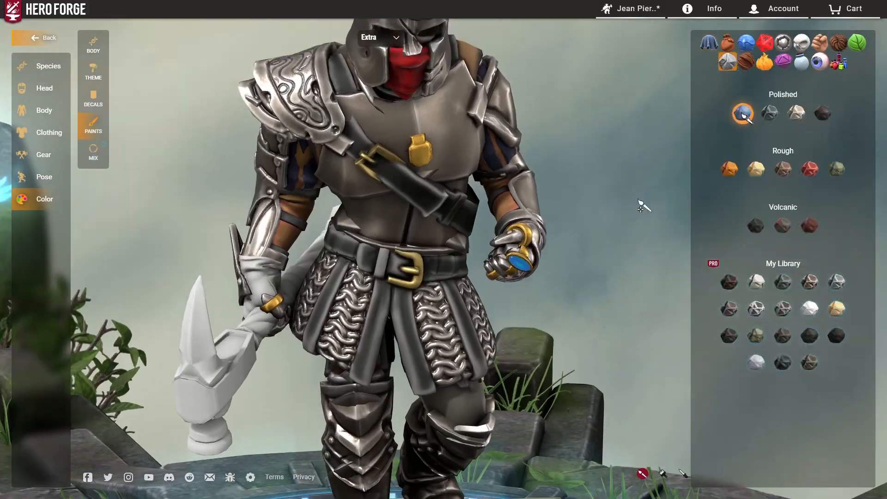
pyautogui.moveTo(643, 206); pyautogui.dragTo(619, 277)
pyautogui.click(756, 227)
pyautogui.click(280, 278)
# Add the hooded cape from the back gear to the miniature
pyautogui.moveTo(279, 277)
pyautogui.mouseDown()
pyautogui.moveTo(726, 259)
pyautogui.moveTo(197, 238)
pyautogui.moveTo(617, 341)
pyautogui.moveTo(670, 292)
pyautogui.moveTo(481, 247)
pyautogui.moveTo(522, 232)
pyautogui.moveTo(624, 252)
pyautogui.moveTo(113, 251)
pyautogui.moveTo(135, 264)
pyautogui.moveTo(529, 245)
pyautogui.moveTo(500, 207)
pyautogui.mouseUp()
pyautogui.scroll(-3, 197, 238)
pyautogui.scroll(-2, 481, 246)
pyautogui.click(44, 155)
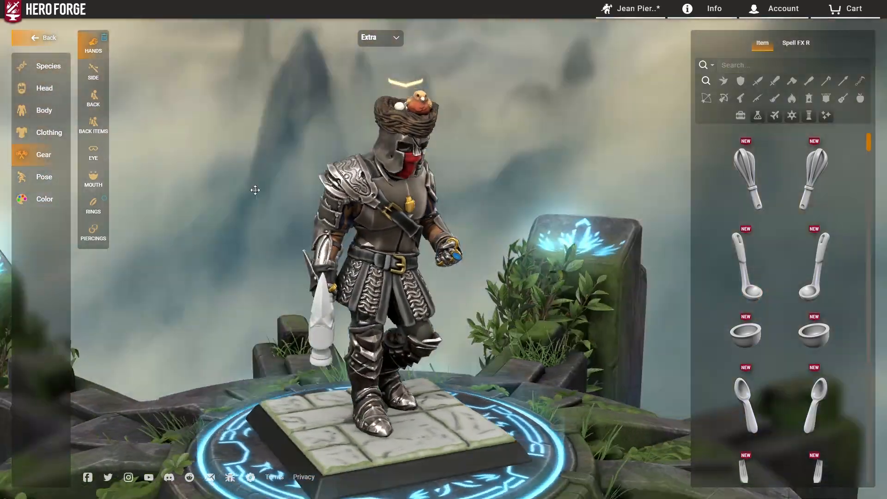
pyautogui.moveTo(481, 229); pyautogui.dragTo(450, 201)
pyautogui.moveTo(338, 175); pyautogui.dragTo(545, 188)
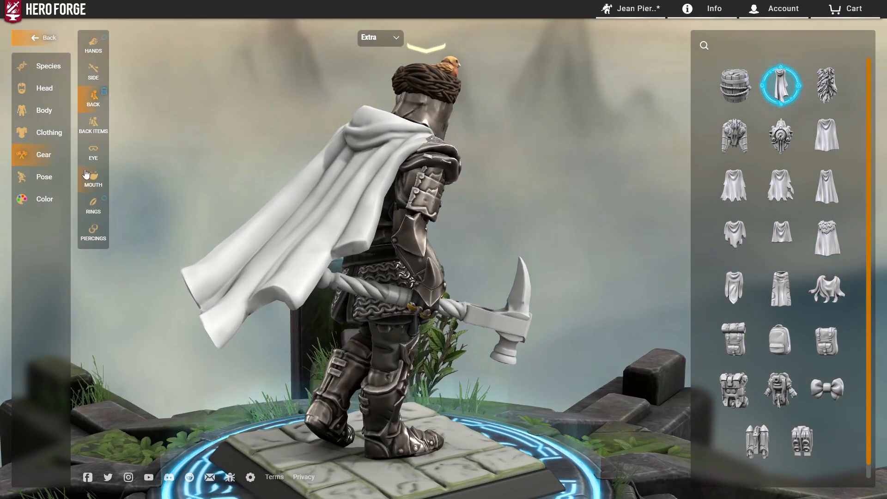
# Pose the cape's first joint with a twist of 0.6, a bend of -0.73 and a tilt of -0.75
pyautogui.click(45, 177)
pyautogui.click(95, 137)
pyautogui.moveTo(310, 179); pyautogui.dragTo(416, 185)
pyautogui.click(765, 43)
pyautogui.moveTo(522, 162); pyautogui.dragTo(661, 149)
pyautogui.moveTo(804, 220); pyautogui.dragTo(763, 220)
pyautogui.moveTo(517, 210); pyautogui.dragTo(393, 213)
pyautogui.moveTo(795, 156); pyautogui.dragTo(821, 152)
pyautogui.moveTo(754, 217); pyautogui.dragTo(755, 218)
pyautogui.moveTo(370, 208); pyautogui.dragTo(361, 244)
# Set the cape's second joint to a twist of 0.38 and a tilt of -0.28
pyautogui.scroll(3, 590, 216)
pyautogui.moveTo(402, 181); pyautogui.dragTo(480, 192)
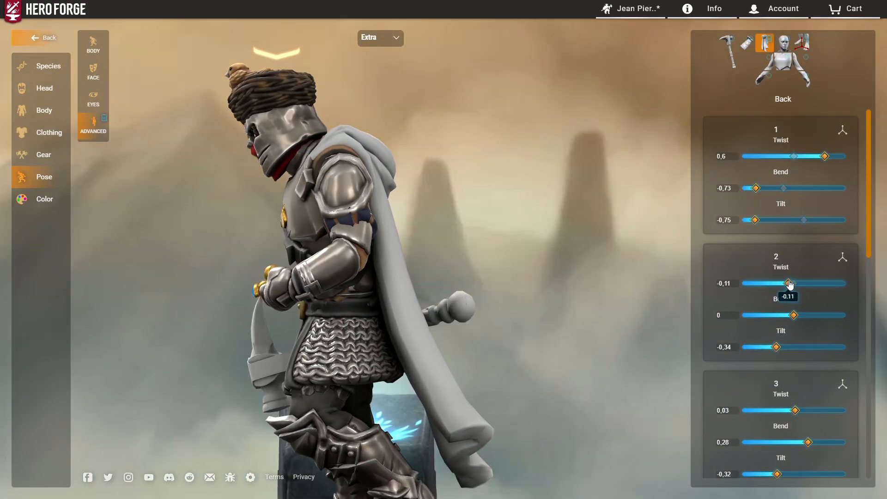
pyautogui.moveTo(814, 279); pyautogui.dragTo(816, 280)
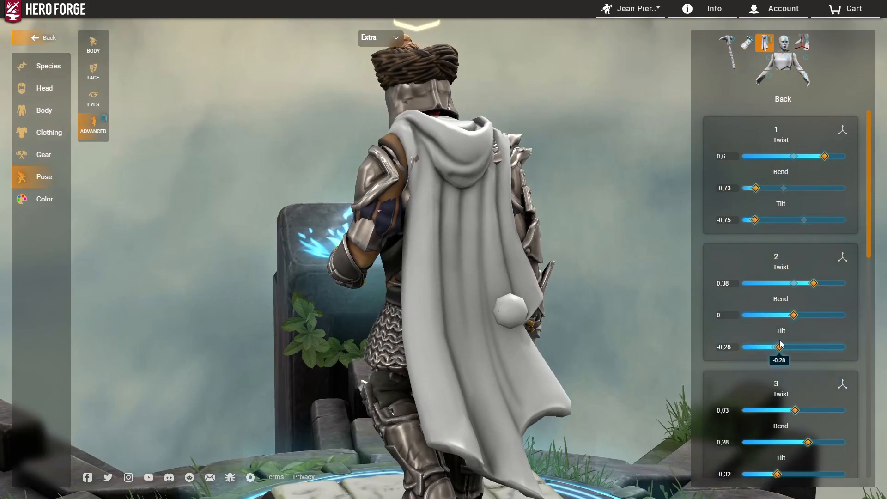
pyautogui.scroll(-3, 828, 330)
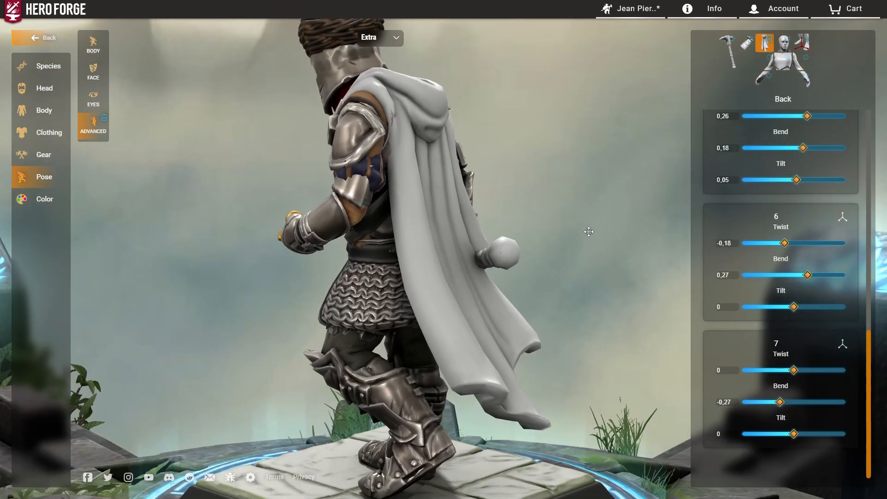
pyautogui.moveTo(555, 255); pyautogui.dragTo(660, 265)
pyautogui.hotkey('ctrl', 'z')
pyautogui.moveTo(513, 234); pyautogui.dragTo(354, 230)
pyautogui.moveTo(814, 283); pyautogui.dragTo(827, 283)
pyautogui.hotkey('ctrl', 'z')
# Twist the cape's joints 3, 4 and 5 to 0.35, 0.34 and 0.28, bend joints 3 and 4 to -0.18 and -0.07, and lower joint 5's bend
pyautogui.scroll(-2, 800, 319)
pyautogui.moveTo(796, 318); pyautogui.dragTo(811, 318)
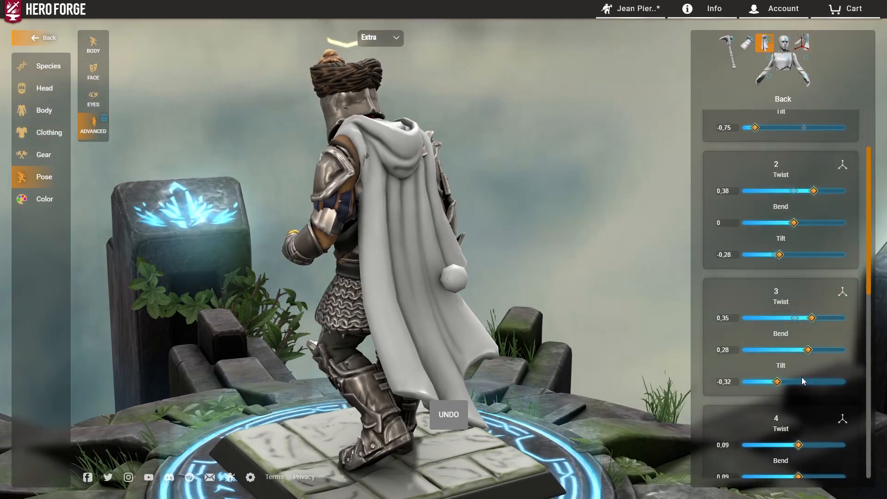
pyautogui.moveTo(810, 399); pyautogui.dragTo(811, 398)
pyautogui.moveTo(798, 430); pyautogui.dragTo(790, 431)
pyautogui.moveTo(799, 440); pyautogui.dragTo(776, 379, button='right')
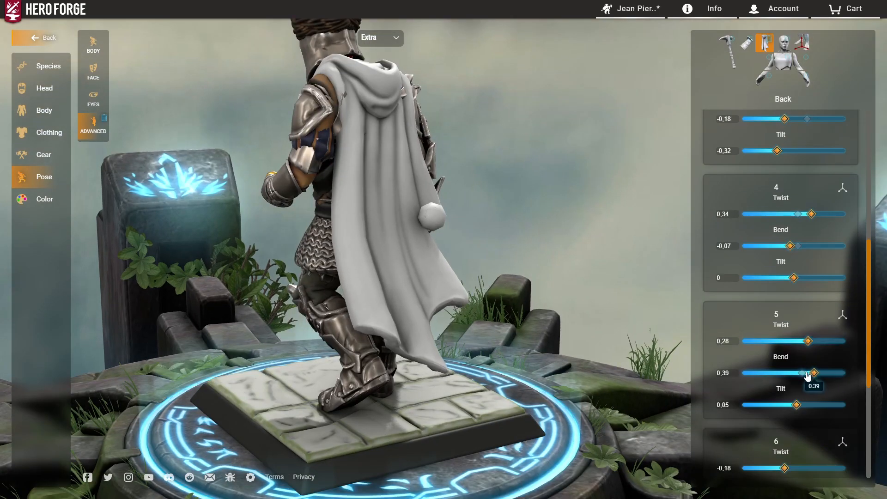
pyautogui.moveTo(807, 377); pyautogui.dragTo(786, 375)
# Adjust the bend of the arm that holds the hammer
pyautogui.moveTo(578, 222); pyautogui.dragTo(467, 241)
pyautogui.click(765, 80)
pyautogui.moveTo(769, 188); pyautogui.dragTo(783, 188)
pyautogui.moveTo(532, 231); pyautogui.dragTo(568, 245)
# Paint the cape and its hood with the Hero Forge Banner Red paint on the main figure
pyautogui.click(377, 38)
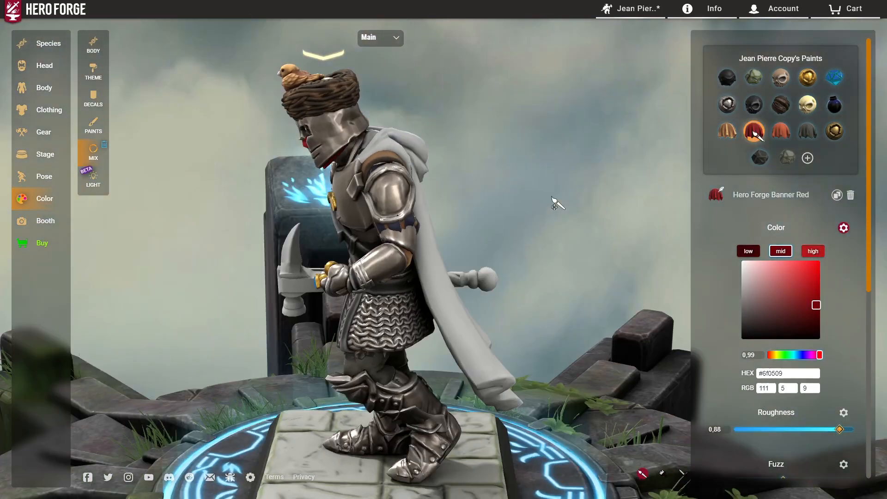
pyautogui.moveTo(553, 199); pyautogui.dragTo(485, 226)
pyautogui.click(451, 298)
pyautogui.moveTo(499, 341); pyautogui.dragTo(555, 319)
pyautogui.click(468, 355)
pyautogui.moveTo(566, 231); pyautogui.dragTo(599, 281)
pyautogui.moveTo(587, 196)
pyautogui.mouseDown()
pyautogui.moveTo(621, 231)
pyautogui.moveTo(563, 185)
pyautogui.moveTo(557, 238)
pyautogui.moveTo(637, 199)
pyautogui.moveTo(542, 206)
pyautogui.mouseUp()
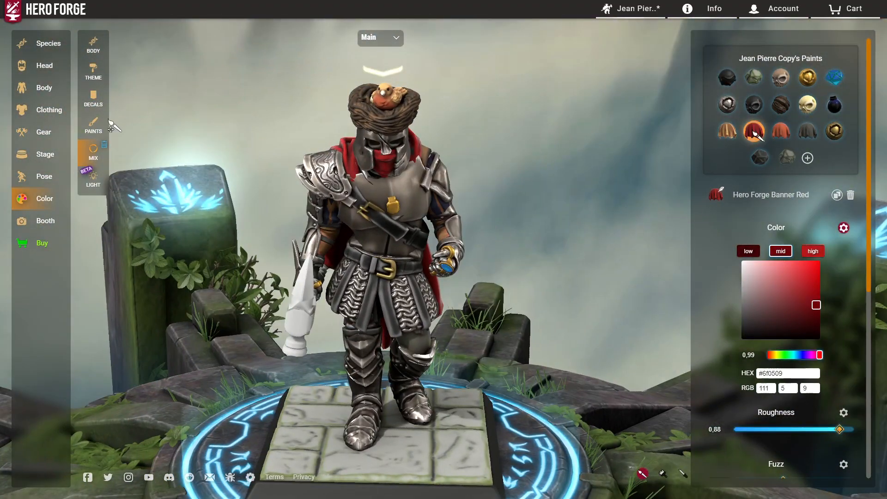
# Try the red cloth paint of the Darks on the upper sleeves and a dark cloth paint on the forearm fabric
pyautogui.click(94, 124)
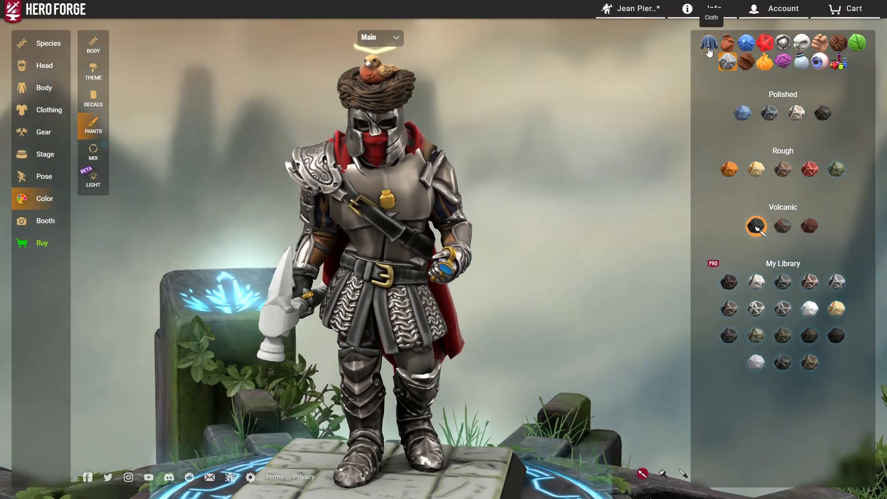
pyautogui.click(709, 46)
pyautogui.moveTo(509, 173)
pyautogui.mouseDown()
pyautogui.moveTo(608, 192)
pyautogui.moveTo(289, 190)
pyautogui.moveTo(609, 180)
pyautogui.mouseUp()
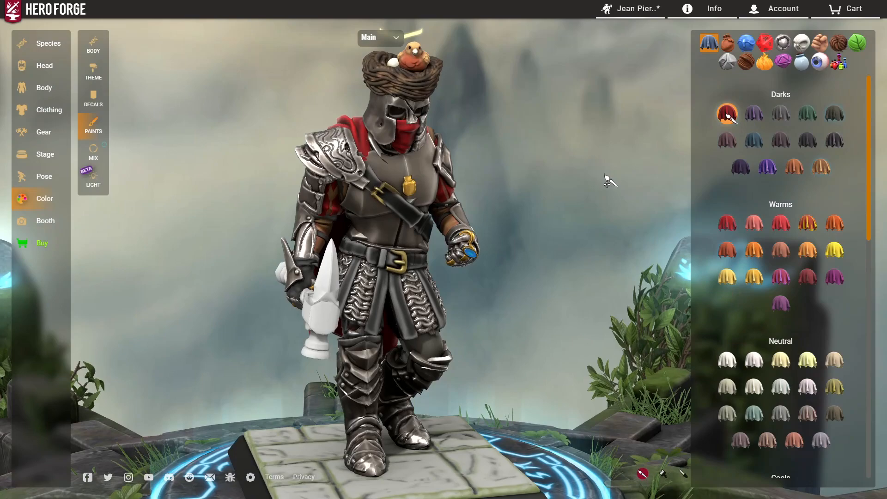
pyautogui.scroll(3, 573, 194)
pyautogui.scroll(-3, 515, 192)
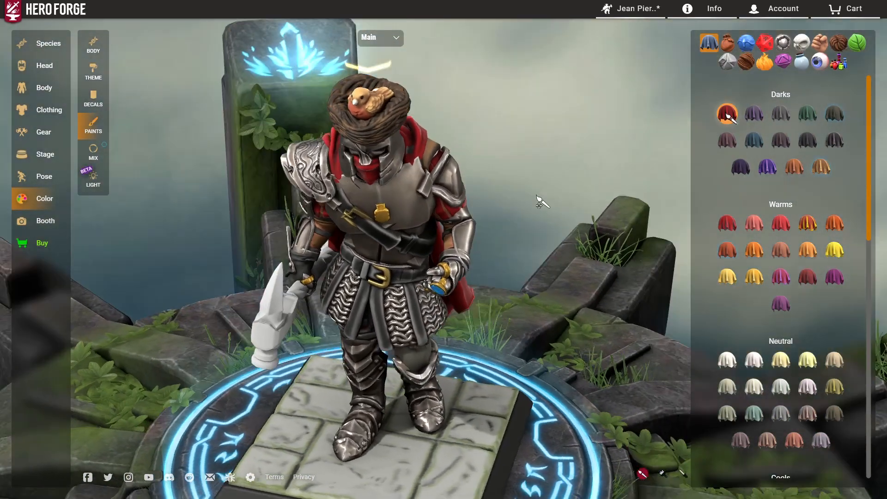
pyautogui.scroll(-1, 780, 231)
pyautogui.scroll(1, 786, 220)
pyautogui.scroll(3, 643, 190)
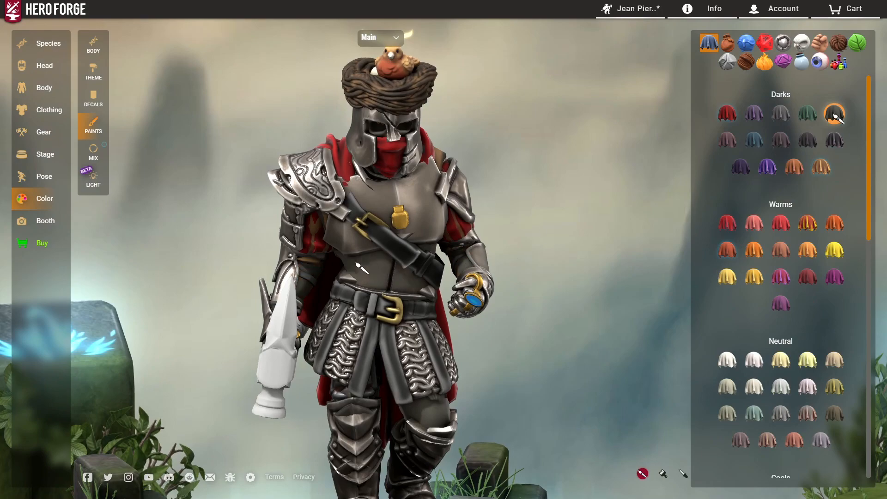
pyautogui.scroll(-3, 528, 200)
pyautogui.moveTo(528, 200); pyautogui.dragTo(582, 180)
pyautogui.scroll(-3, 788, 237)
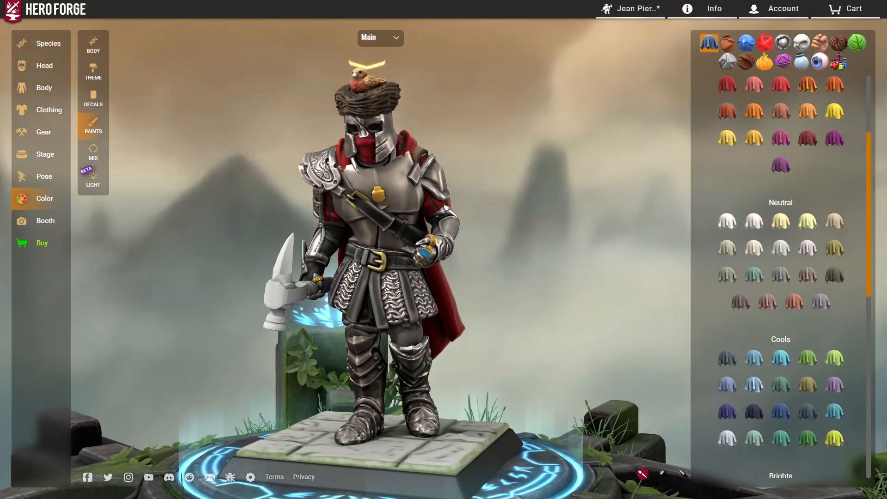
pyautogui.moveTo(531, 191); pyautogui.dragTo(528, 172)
pyautogui.scroll(-4, 757, 145)
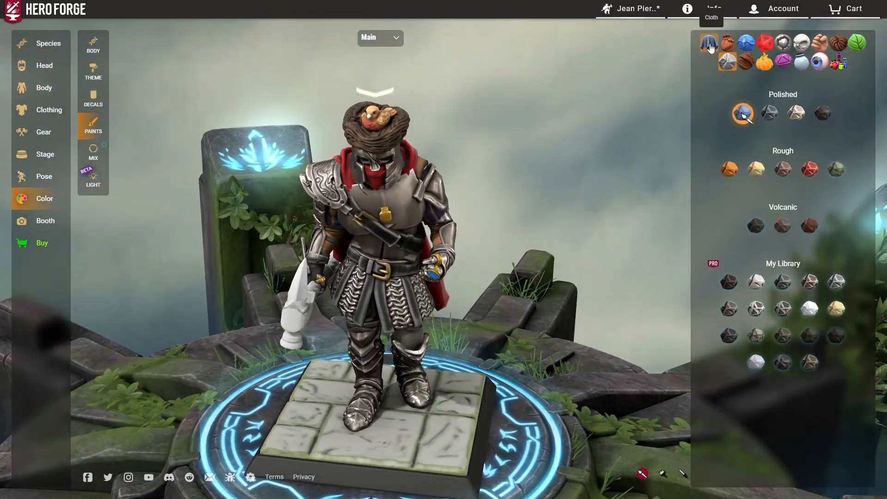
# Paint the upper sleeves and the forearm fabric with the Black Slack cloth paint and save the miniature
pyautogui.click(709, 44)
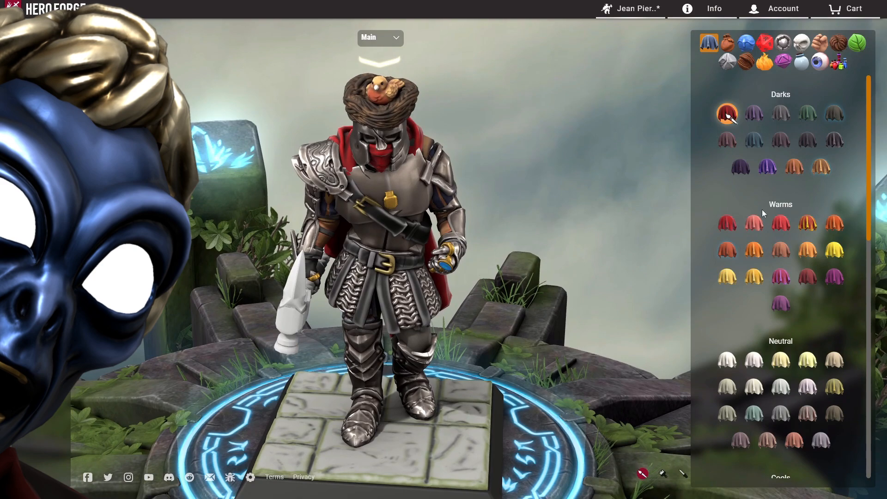
pyautogui.scroll(3, 573, 288)
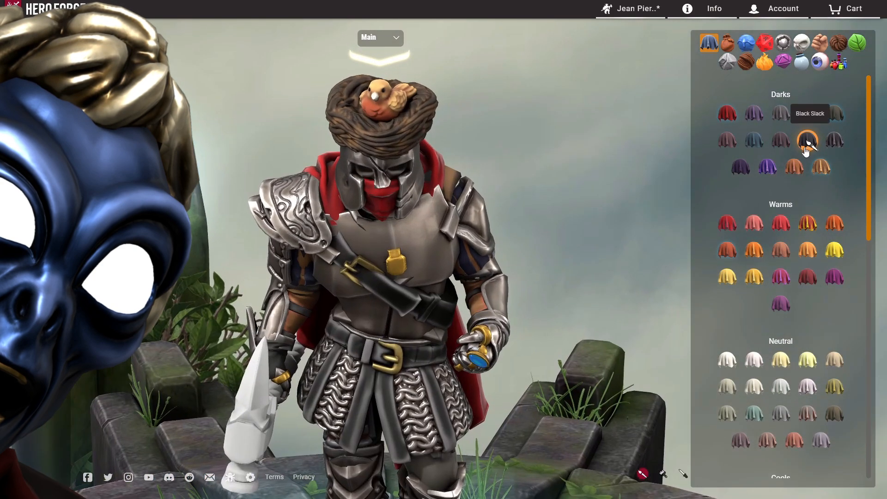
pyautogui.moveTo(575, 255); pyautogui.dragTo(629, 293)
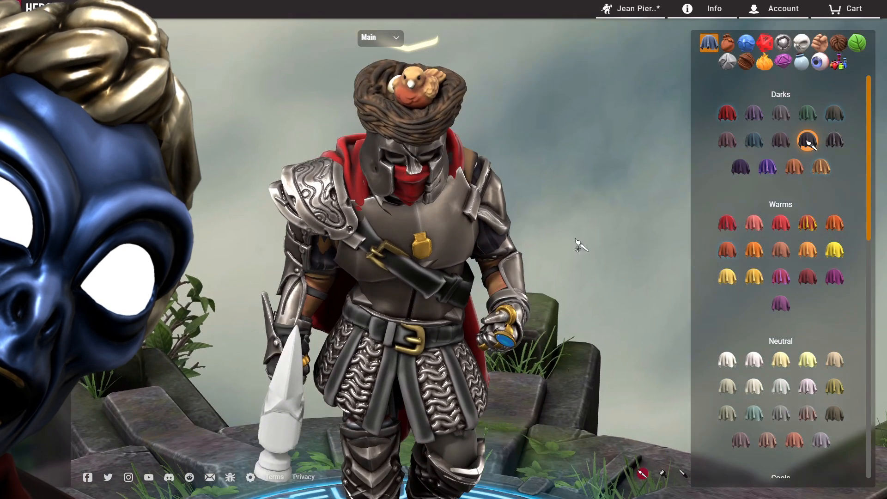
pyautogui.moveTo(596, 247); pyautogui.dragTo(334, 271)
pyautogui.moveTo(602, 258); pyautogui.dragTo(513, 226)
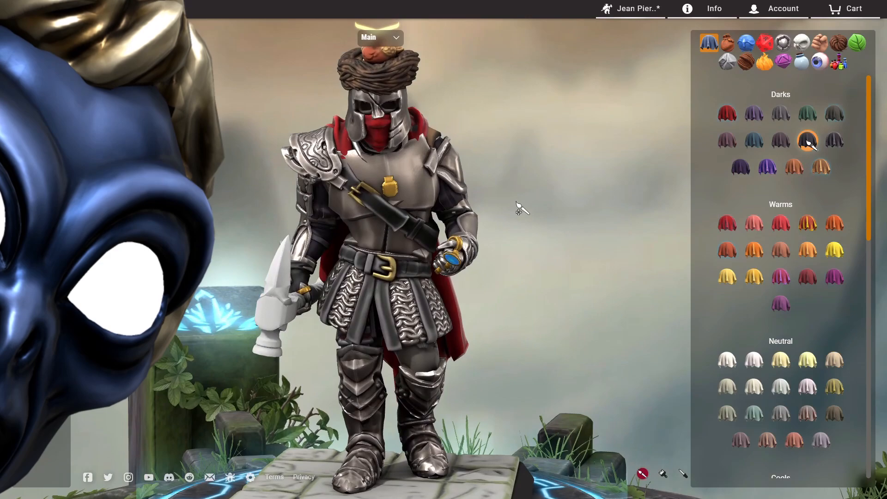
pyautogui.moveTo(517, 204)
pyautogui.mouseDown()
pyautogui.moveTo(638, 217)
pyautogui.moveTo(730, 195)
pyautogui.moveTo(577, 163)
pyautogui.moveTo(517, 207)
pyautogui.mouseUp()
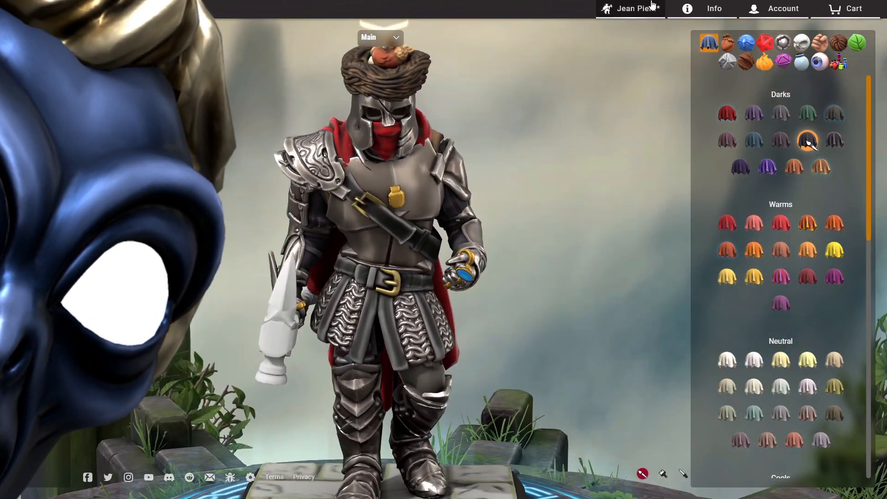
pyautogui.moveTo(554, 149)
pyautogui.mouseDown()
pyautogui.moveTo(552, 163)
pyautogui.moveTo(543, 151)
pyautogui.mouseUp()
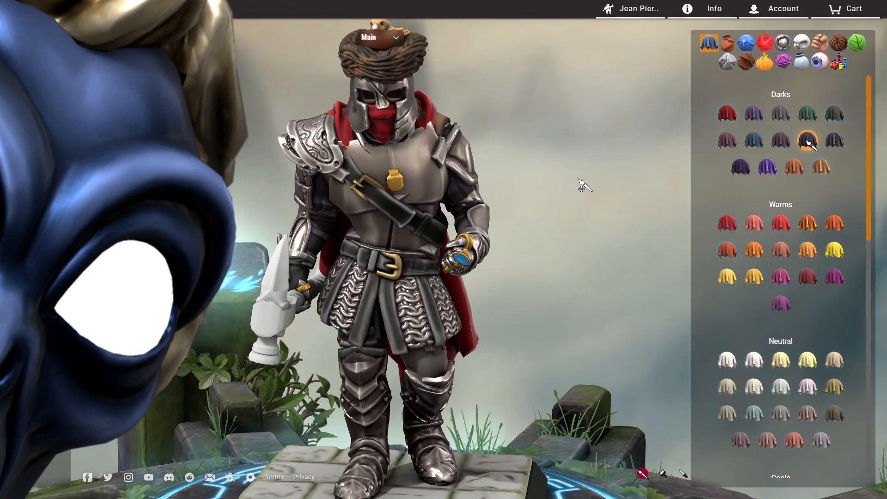
# Repaint the sleeves black, trying the volcanic stone paint and settling on the black Horns paint
pyautogui.click(747, 63)
pyautogui.click(727, 61)
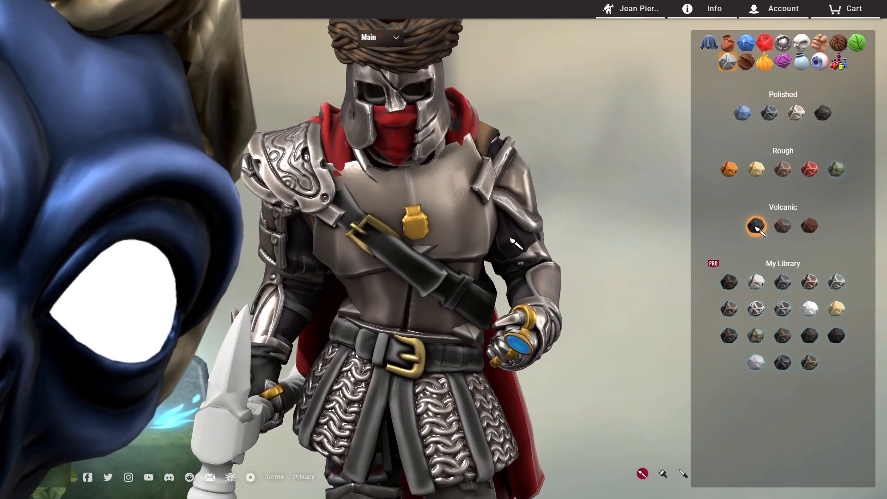
pyautogui.moveTo(518, 251); pyautogui.dragTo(249, 264)
pyautogui.scroll(-2, 616, 263)
pyautogui.moveTo(316, 248); pyautogui.dragTo(563, 231)
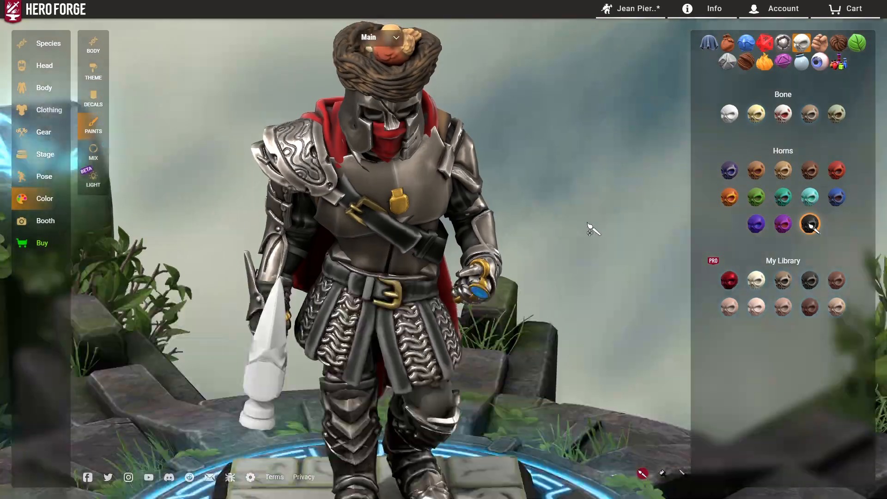
pyautogui.moveTo(592, 228)
pyautogui.mouseDown()
pyautogui.moveTo(545, 209)
pyautogui.moveTo(580, 210)
pyautogui.moveTo(564, 212)
pyautogui.mouseUp()
pyautogui.scroll(-2, 582, 212)
pyautogui.scroll(-3, 546, 210)
pyautogui.moveTo(591, 184); pyautogui.dragTo(531, 202)
# Paint the hammer's head and its other metal parts with a bright silver Natural metal paint
pyautogui.scroll(5, 531, 202)
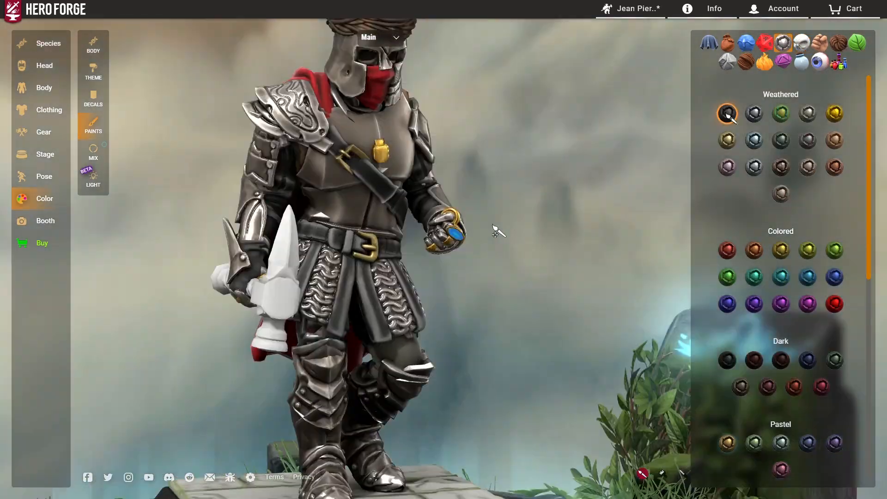
pyautogui.scroll(-4, 600, 194)
pyautogui.scroll(2, 549, 176)
pyautogui.moveTo(481, 185); pyautogui.dragTo(580, 255)
pyautogui.scroll(3, 564, 278)
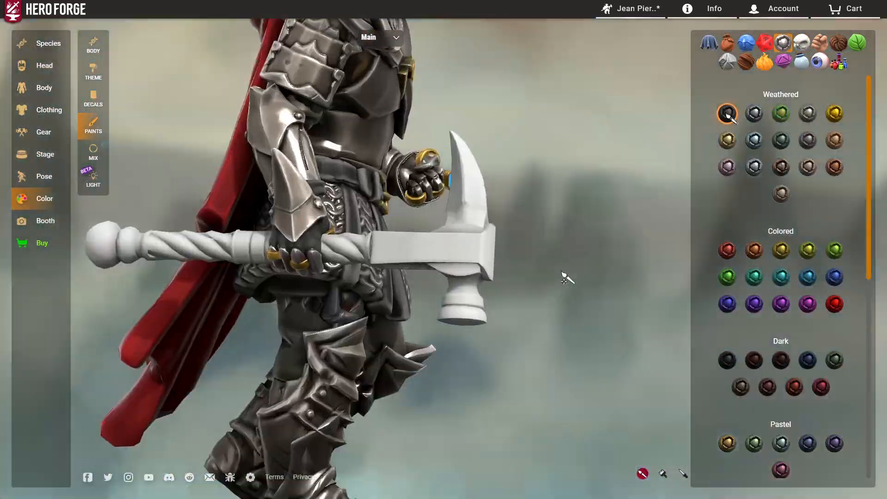
pyautogui.click(808, 254)
pyautogui.click(462, 236)
pyautogui.scroll(-3, 462, 236)
pyautogui.moveTo(471, 277); pyautogui.dragTo(366, 307)
pyautogui.scroll(4, 301, 237)
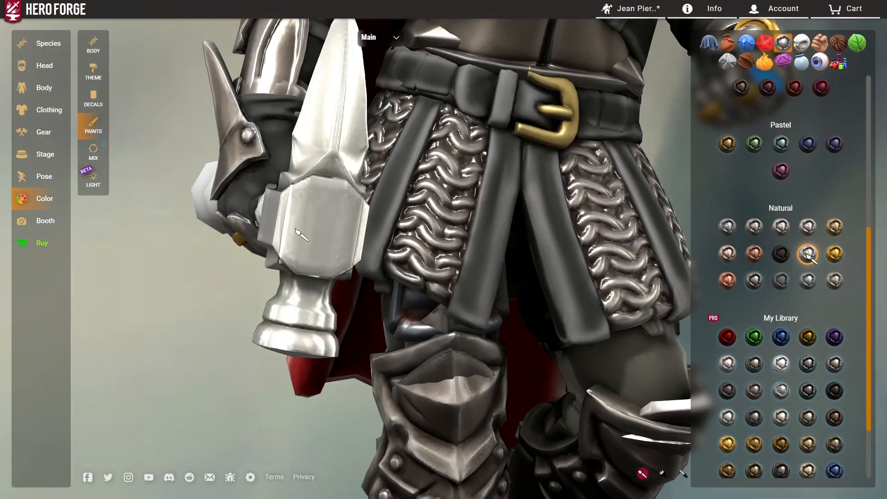
pyautogui.moveTo(301, 237); pyautogui.dragTo(517, 189)
pyautogui.scroll(-4, 469, 211)
pyautogui.click(279, 358)
# Paint the remaining parts of the hammer's handle, including a section in the black Natural wood paint
pyautogui.moveTo(411, 231)
pyautogui.mouseDown()
pyautogui.moveTo(372, 190)
pyautogui.moveTo(401, 203)
pyautogui.mouseUp()
pyautogui.click(838, 43)
pyautogui.click(835, 194)
pyautogui.click(404, 368)
pyautogui.moveTo(538, 152); pyautogui.dragTo(546, 204)
pyautogui.click(746, 62)
pyautogui.click(810, 167)
pyautogui.click(340, 370)
# Save the miniature with its painted hammer
pyautogui.moveTo(555, 259); pyautogui.dragTo(490, 194)
pyautogui.scroll(-5, 554, 259)
pyautogui.moveTo(633, 291); pyautogui.dragTo(622, 194)
pyautogui.scroll(-2, 531, 272)
pyautogui.click(605, 59)
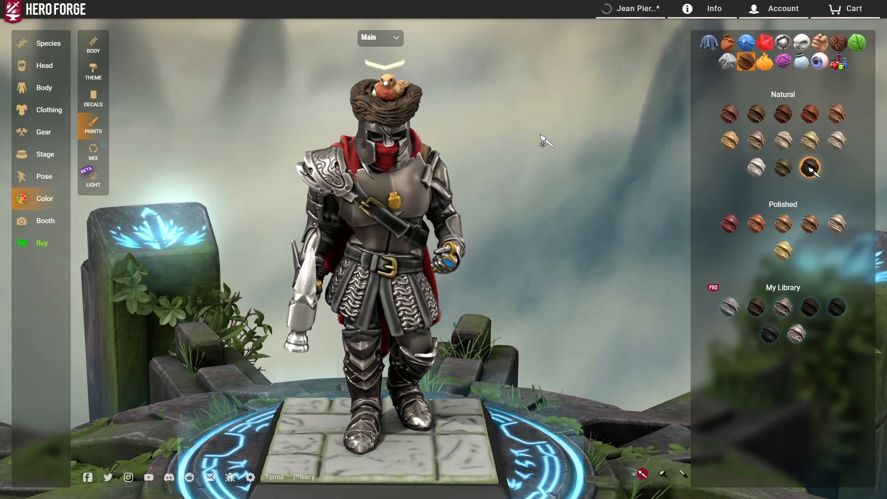
pyautogui.moveTo(541, 139); pyautogui.dragTo(508, 134)
# Give the miniature's booth portrait the radial black-to-white gradient background
pyautogui.click(61, 221)
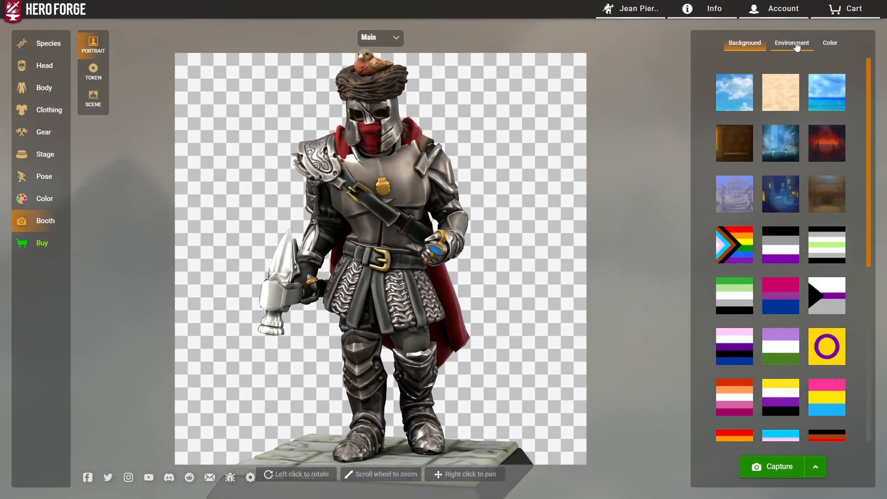
pyautogui.scroll(-6, 781, 231)
pyautogui.click(758, 383)
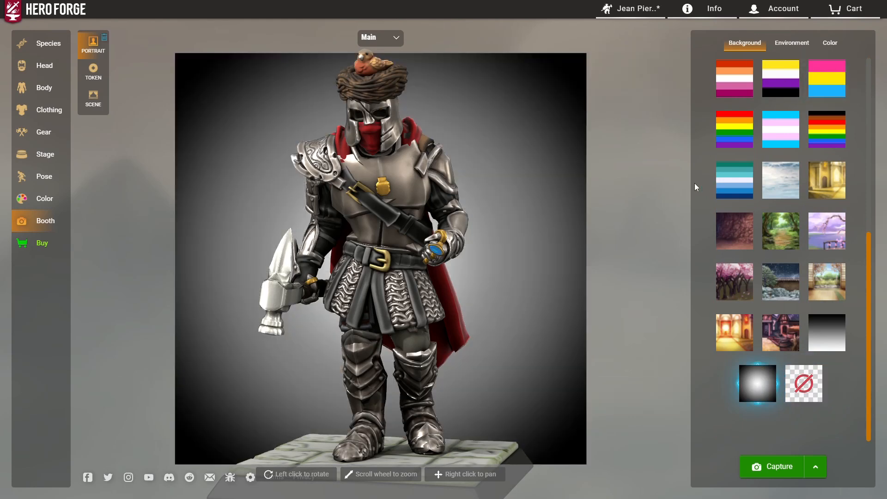
# Set the portrait background's primary, secondary and tertiary colours to very dark reds
pyautogui.click(841, 45)
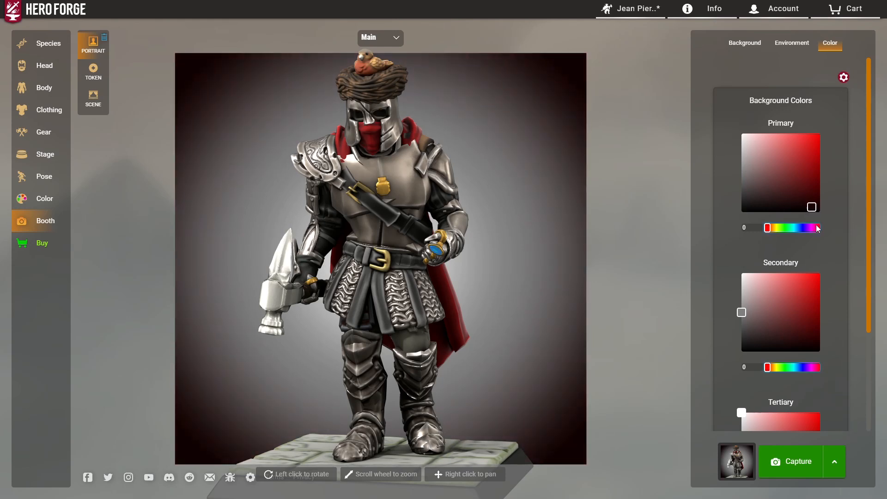
pyautogui.click(809, 341)
pyautogui.scroll(-2, 811, 344)
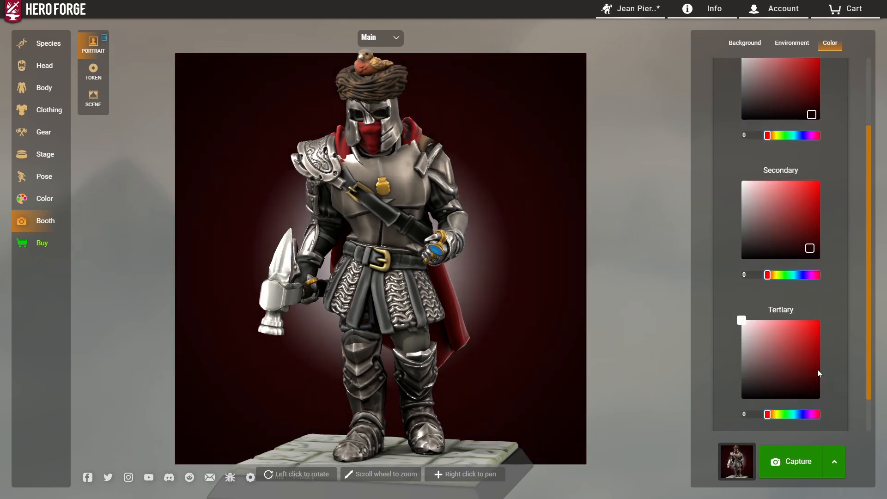
pyautogui.click(809, 382)
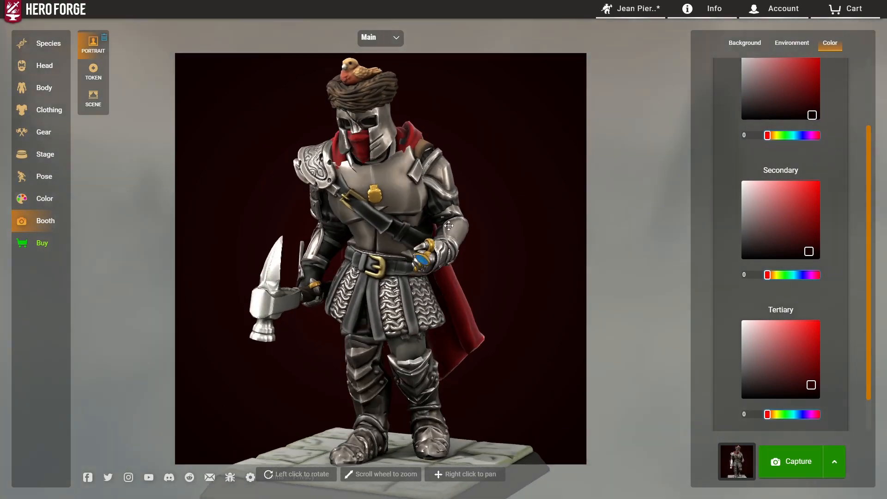
# Darken the portrait's environment light colour to a mid grey
pyautogui.click(792, 42)
pyautogui.scroll(-5, 789, 243)
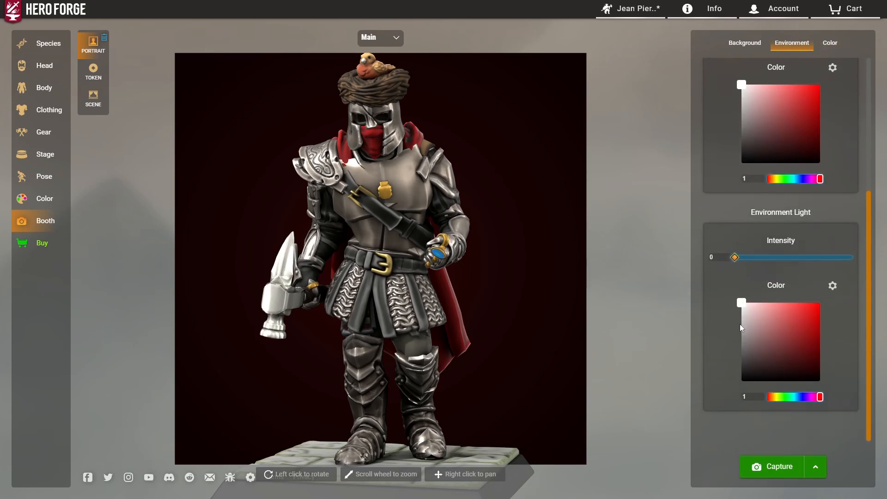
pyautogui.click(739, 339)
pyautogui.moveTo(740, 347); pyautogui.dragTo(728, 361)
pyautogui.moveTo(374, 272); pyautogui.dragTo(692, 337)
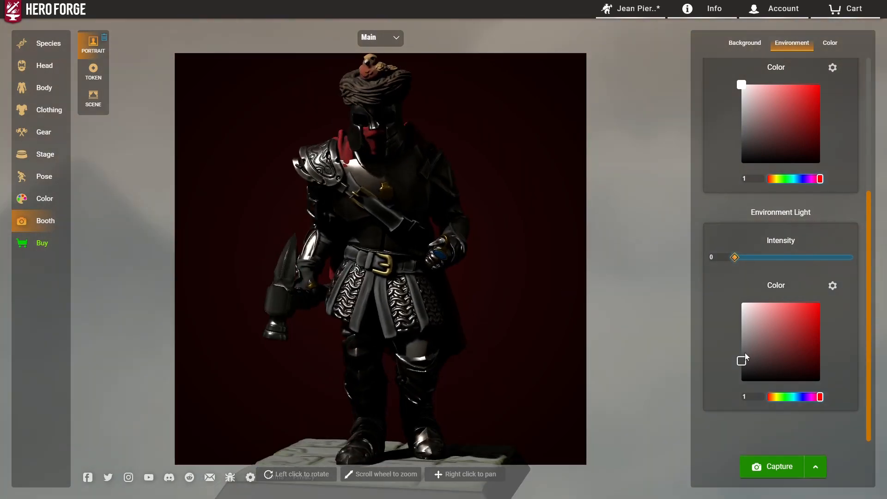
pyautogui.moveTo(746, 358); pyautogui.dragTo(739, 340)
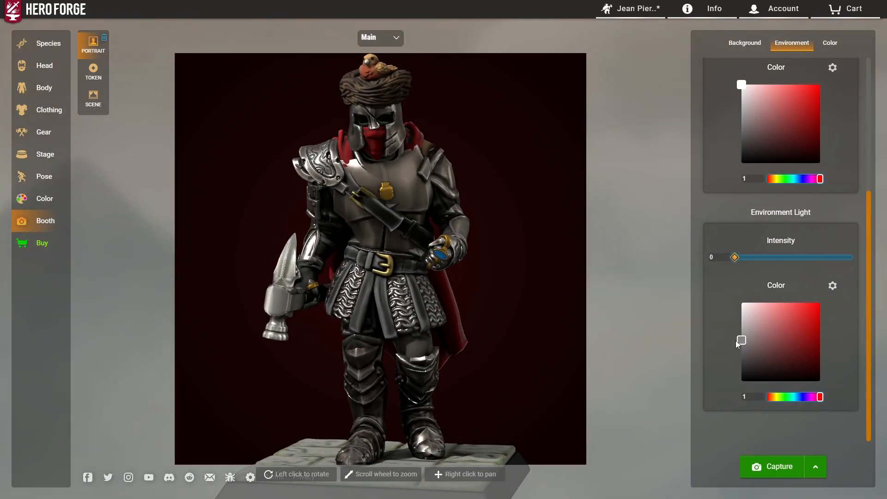
# Raise the portrait's sunlight intensity to about 1.78 and darken the environment light colour to a dark grey
pyautogui.scroll(3, 758, 326)
pyautogui.moveTo(795, 180); pyautogui.dragTo(804, 179)
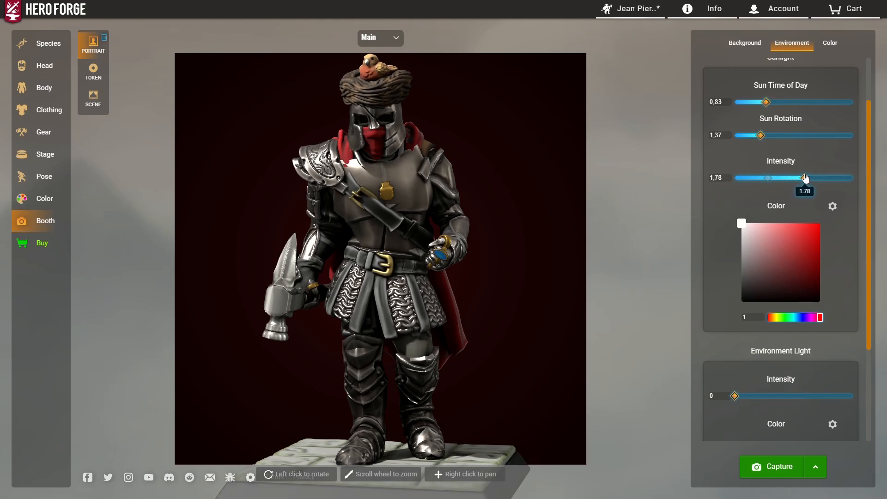
pyautogui.scroll(-3, 779, 385)
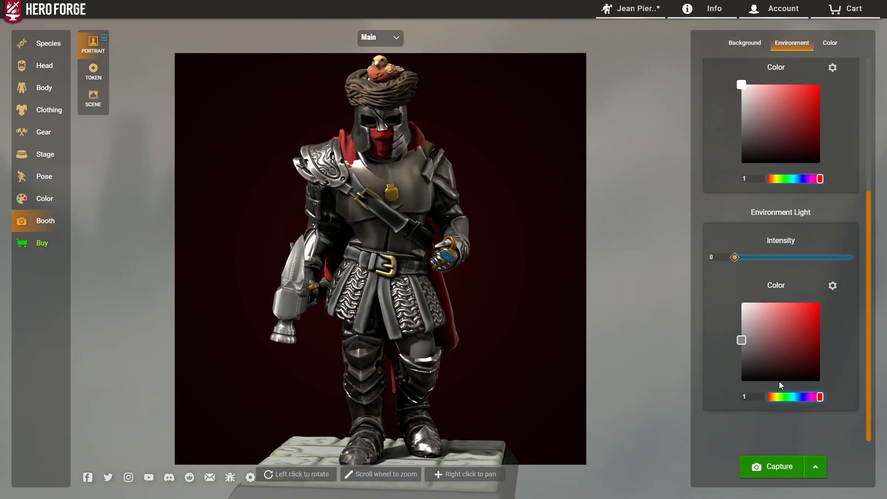
pyautogui.moveTo(738, 352); pyautogui.dragTo(739, 358)
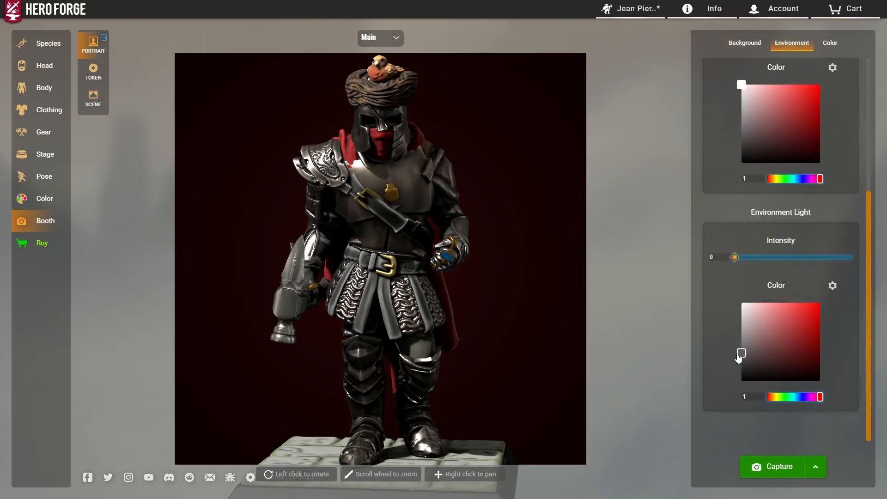
# Adjust the portrait's sunlight to time of day 1.12, rotation 1.1 and intensity 1.82
pyautogui.scroll(3, 749, 227)
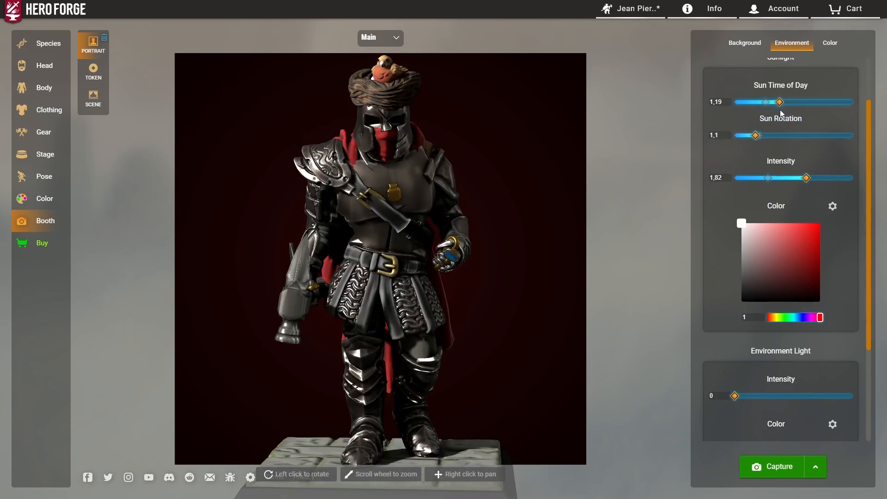
pyautogui.moveTo(417, 212); pyautogui.dragTo(463, 208)
pyautogui.moveTo(464, 208); pyautogui.dragTo(464, 235, button='right')
pyautogui.moveTo(462, 234); pyautogui.dragTo(409, 238)
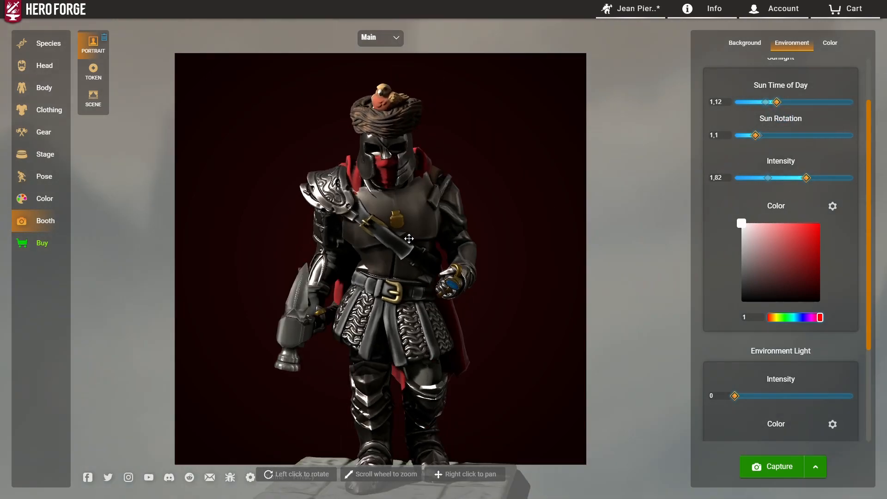
# Examine the helmet, nest and chest armour up close and the whole figure under the portrait lighting
pyautogui.moveTo(392, 167); pyautogui.dragTo(460, 212)
pyautogui.scroll(3, 459, 213)
pyautogui.moveTo(459, 213); pyautogui.dragTo(455, 202, button='right')
pyautogui.moveTo(454, 202); pyautogui.dragTo(400, 199)
pyautogui.scroll(3, 389, 160)
pyautogui.moveTo(388, 160); pyautogui.dragTo(385, 253, button='right')
pyautogui.scroll(6, 386, 252)
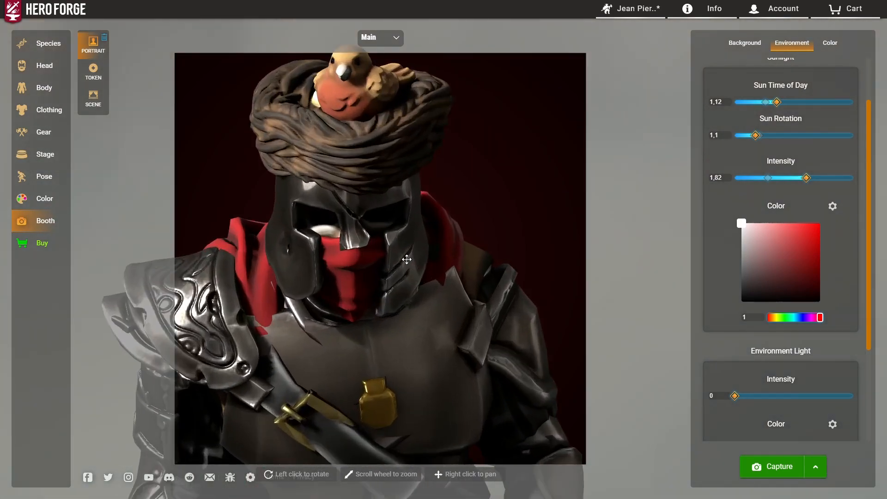
pyautogui.scroll(-8, 378, 270)
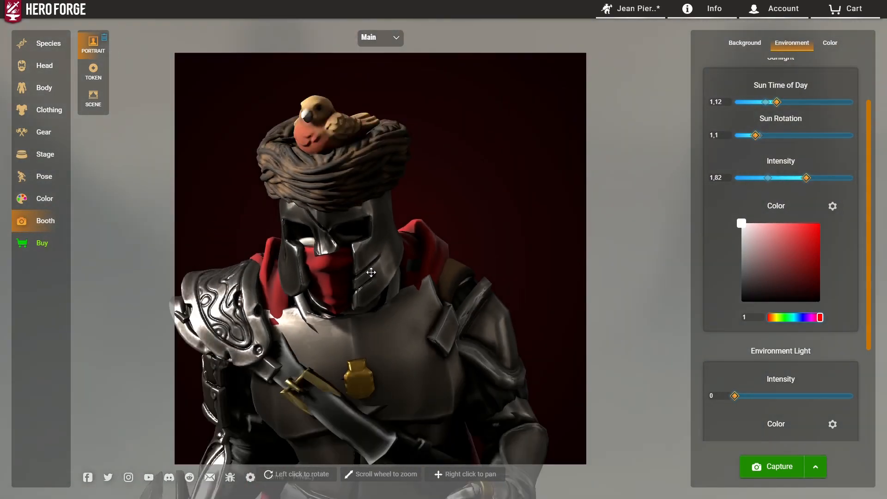
pyautogui.scroll(-4, 417, 251)
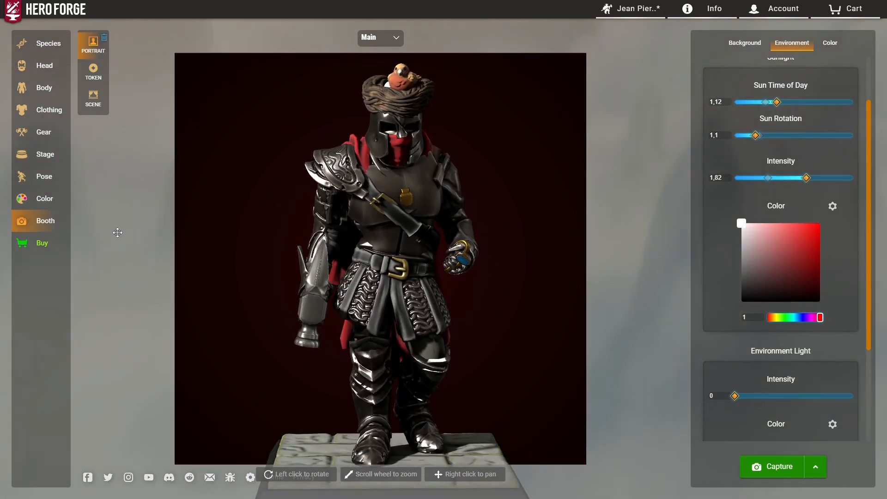
# Add the Dirt Stain decal to the hammer in the Main figure's decals, with Up/Down at 0.42
pyautogui.click(57, 187)
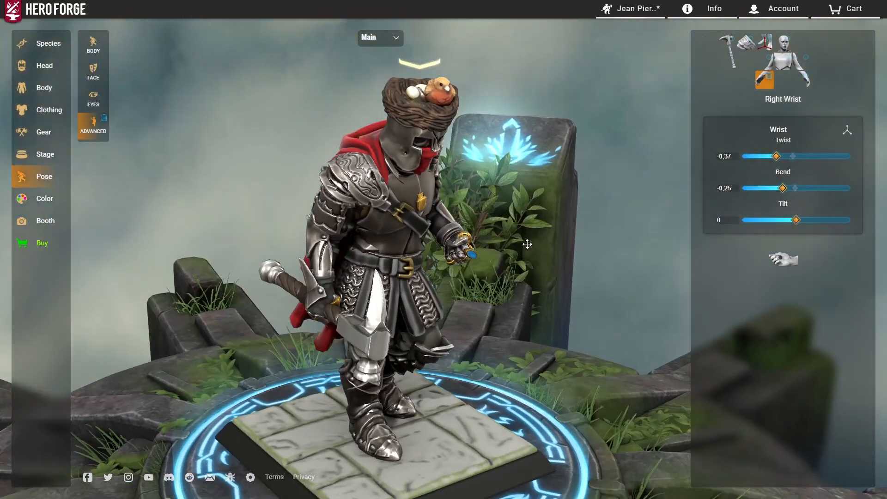
pyautogui.moveTo(528, 244); pyautogui.dragTo(541, 232)
pyautogui.scroll(3, 388, 276)
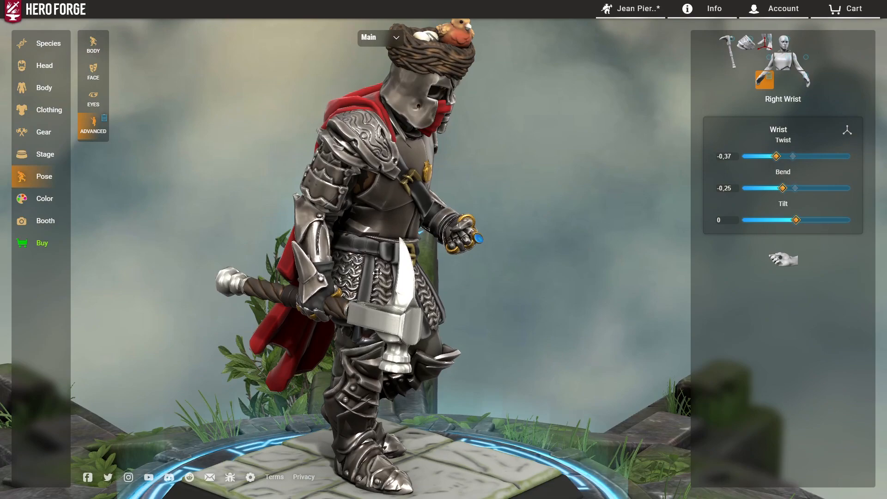
pyautogui.click(66, 205)
pyautogui.click(92, 98)
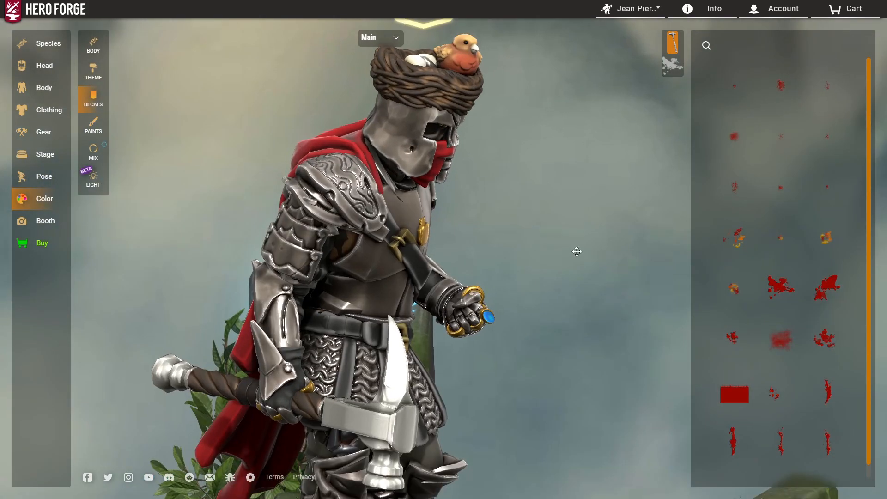
pyautogui.click(670, 69)
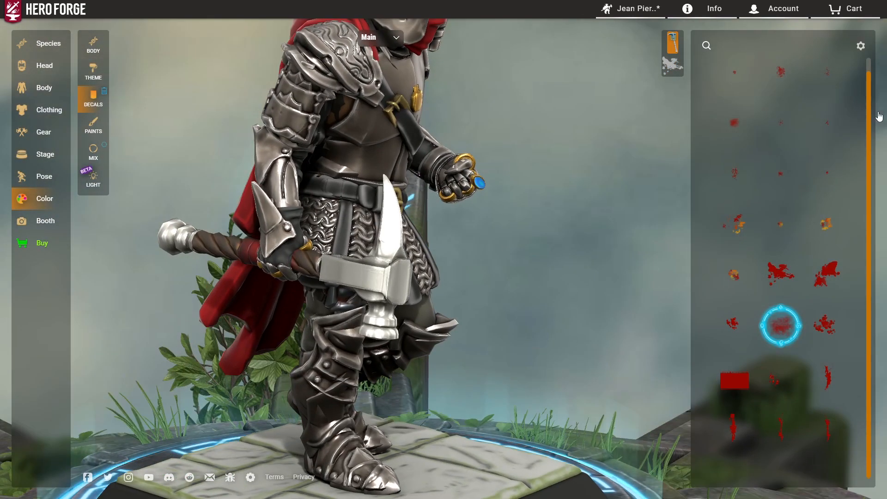
pyautogui.click(861, 47)
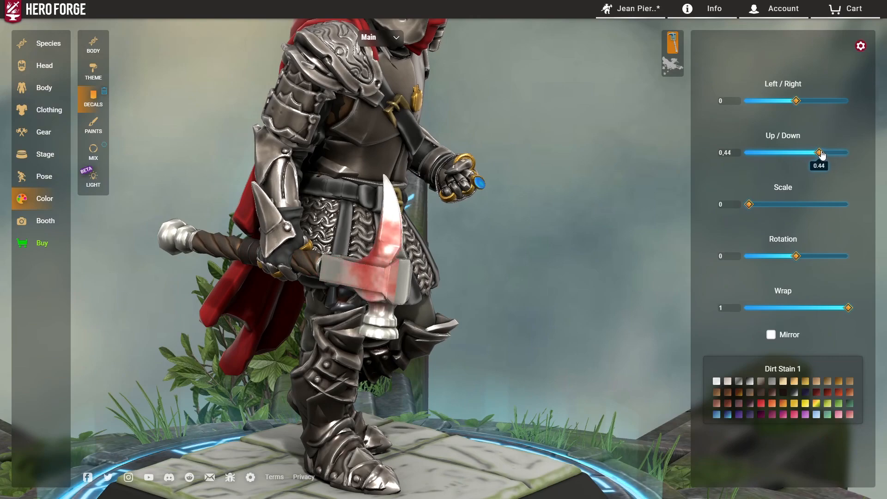
pyautogui.moveTo(637, 192); pyautogui.dragTo(501, 187)
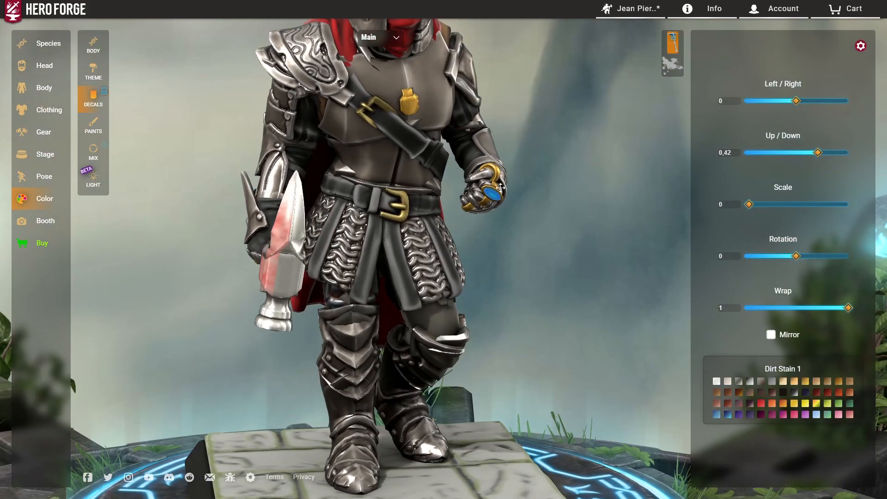
# Add a second Dirt Stain decal to the hammer through the Extra figure, with Up/Down at 0.49
pyautogui.click(378, 51)
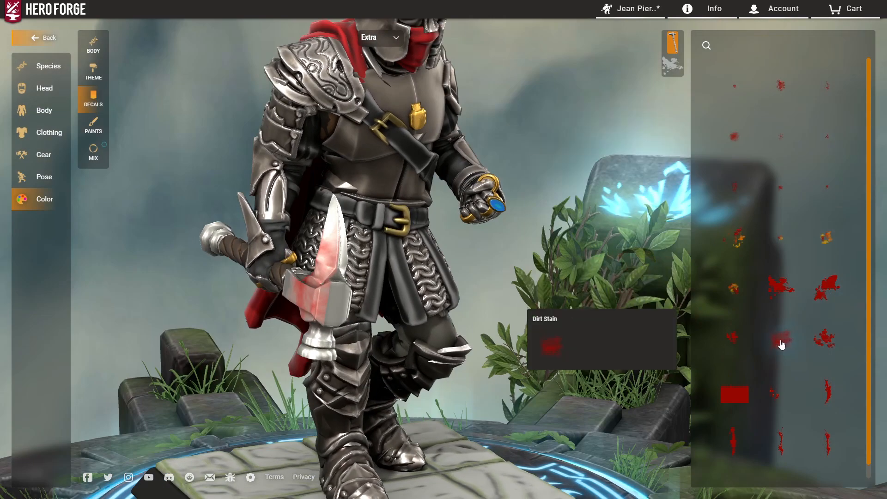
pyautogui.click(781, 340)
pyautogui.click(861, 45)
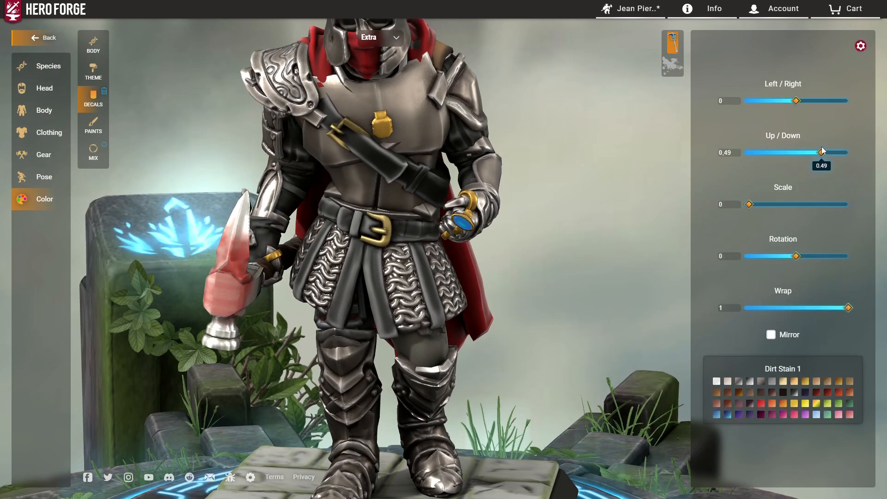
pyautogui.moveTo(614, 191); pyautogui.dragTo(660, 192)
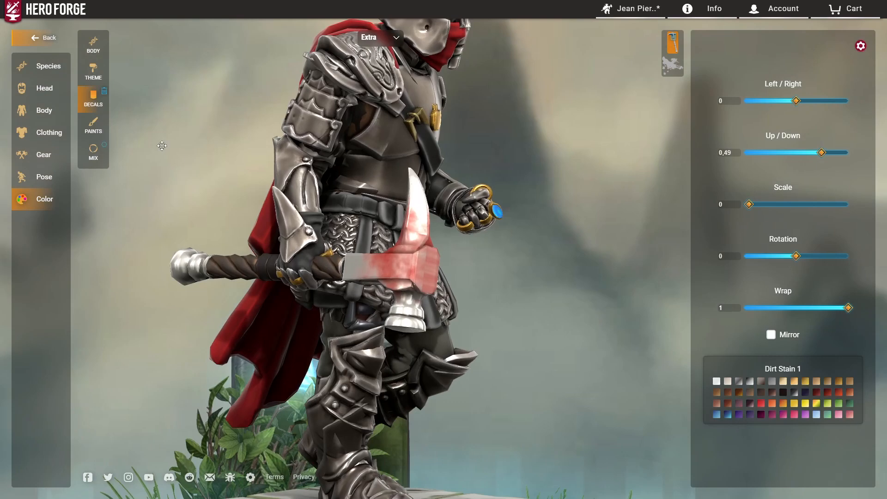
# Try weathered metal paints on the Extra figure's hammer
pyautogui.click(105, 129)
pyautogui.scroll(3, 597, 273)
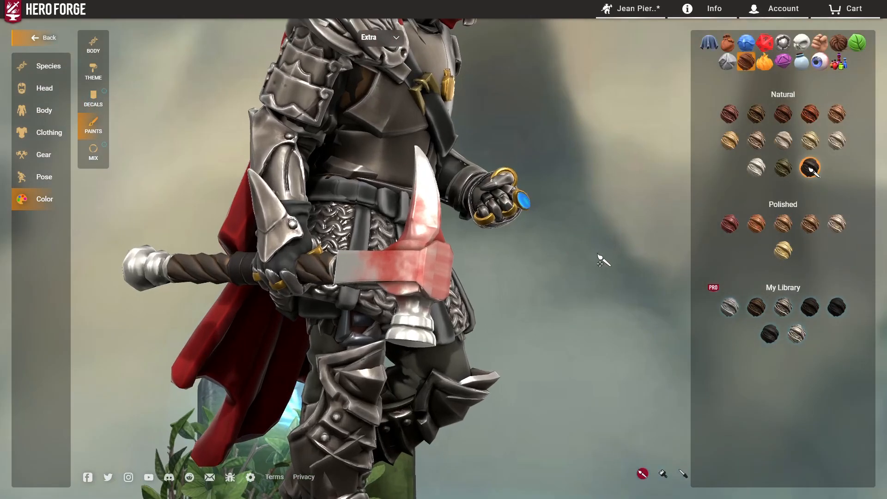
pyautogui.moveTo(598, 272); pyautogui.dragTo(601, 239, button='right')
pyautogui.click(782, 45)
pyautogui.scroll(-5, 778, 226)
pyautogui.scroll(5, 787, 248)
pyautogui.scroll(1, 685, 284)
pyautogui.scroll(-2, 621, 291)
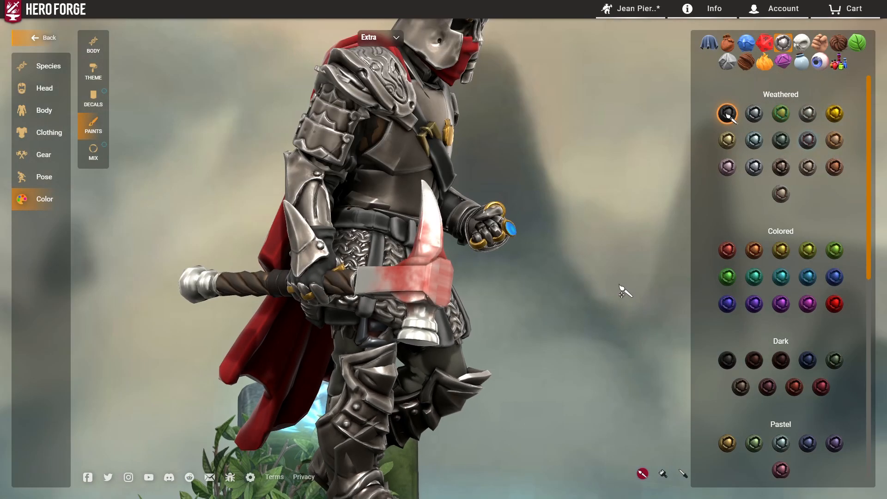
pyautogui.scroll(-2, 676, 275)
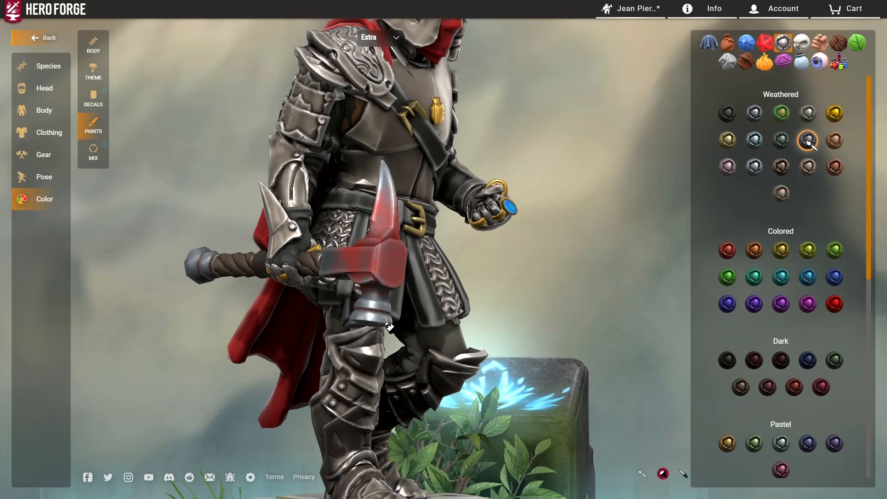
pyautogui.moveTo(529, 323); pyautogui.dragTo(607, 265)
pyautogui.scroll(3, 611, 270)
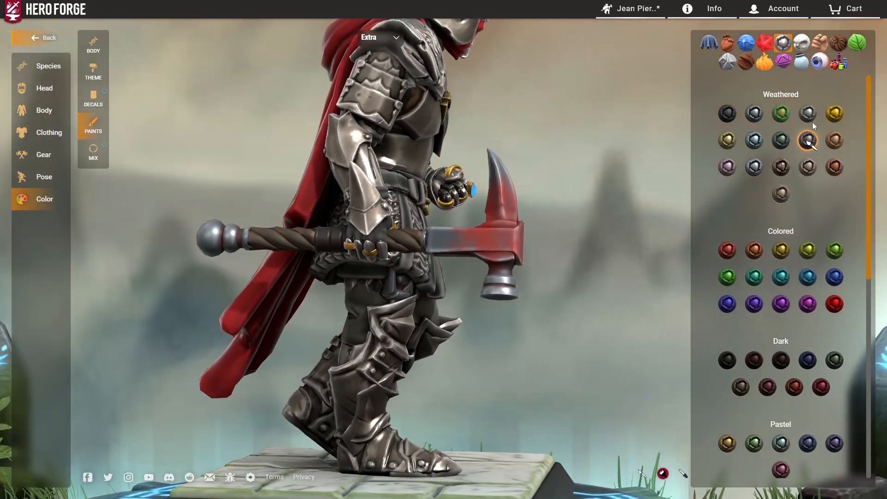
pyautogui.moveTo(641, 198); pyautogui.dragTo(590, 198)
# Recolour the red stains on the hammer head with the dark green metal paint
pyautogui.scroll(-3, 780, 271)
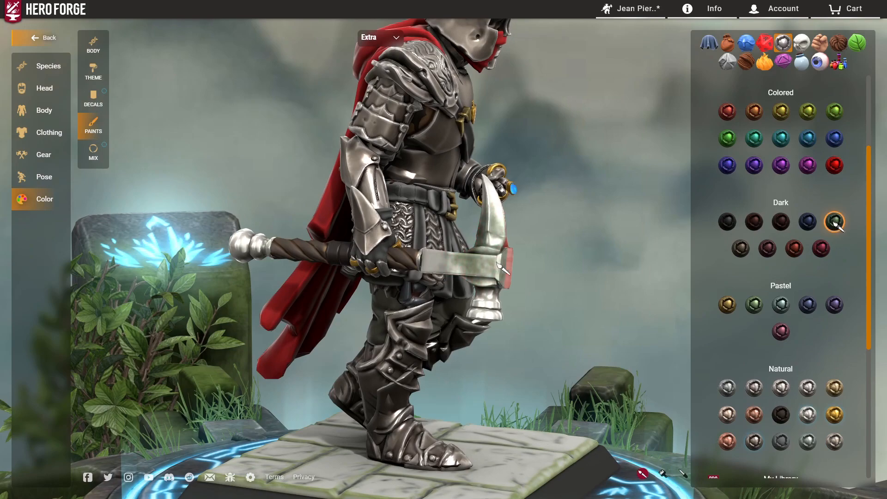
pyautogui.moveTo(609, 310); pyautogui.dragTo(499, 298)
pyautogui.click(376, 272)
pyautogui.moveTo(573, 323)
pyautogui.mouseDown()
pyautogui.moveTo(682, 340)
pyautogui.moveTo(673, 335)
pyautogui.mouseUp()
# Set the scale of the Main figure's Dirt Stain decal on the hammer to 1.05
pyautogui.click(93, 151)
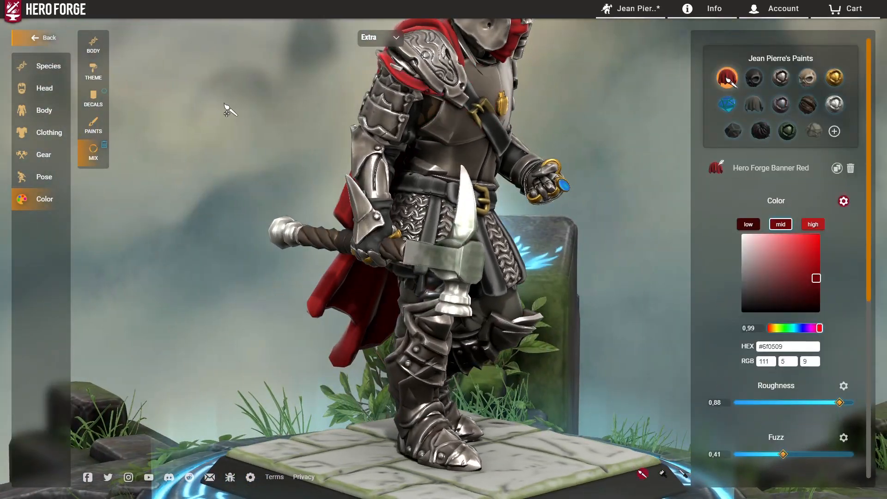
pyautogui.click(95, 99)
pyautogui.click(759, 204)
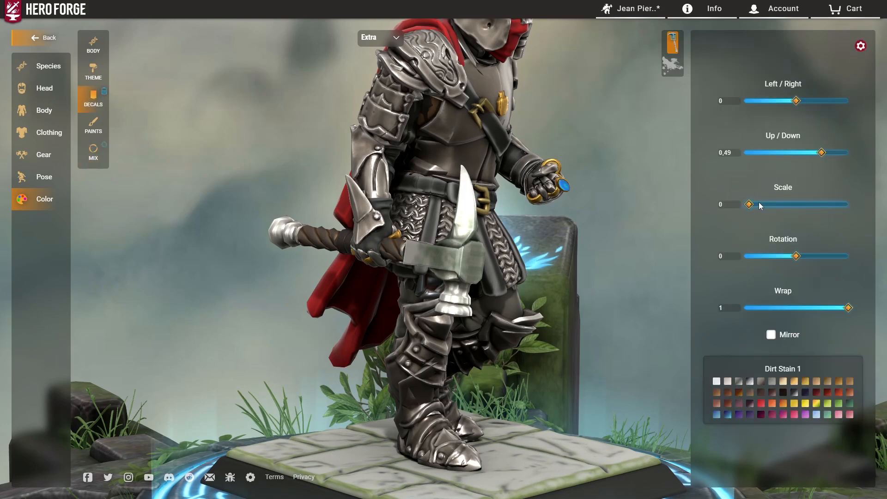
pyautogui.moveTo(578, 221); pyautogui.dragTo(391, 46)
pyautogui.click(369, 50)
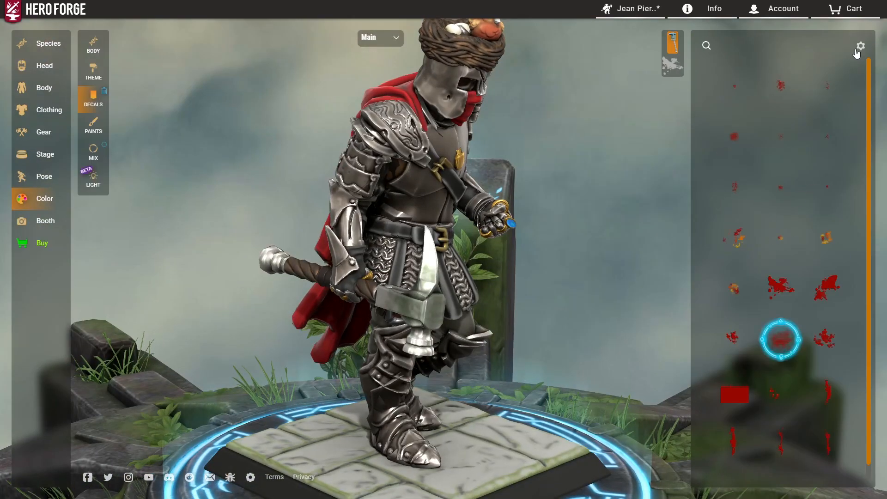
pyautogui.moveTo(772, 204); pyautogui.dragTo(775, 205)
pyautogui.moveTo(628, 236); pyautogui.dragTo(440, 228)
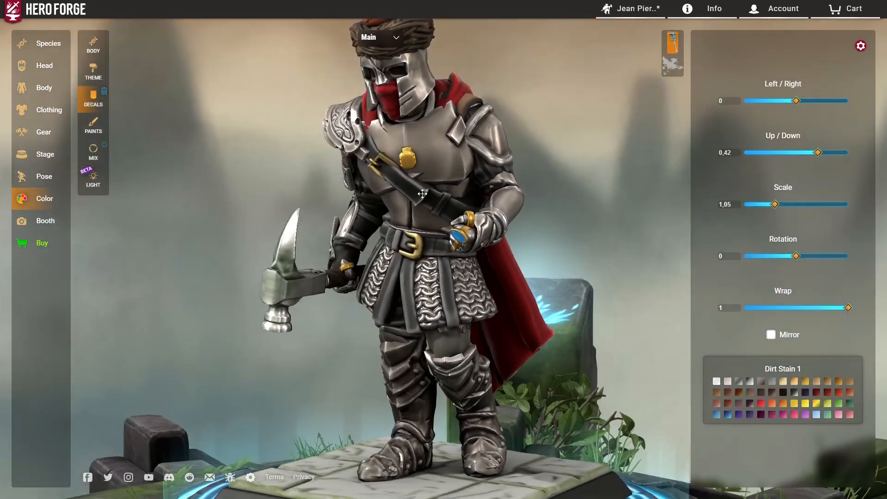
# Set the scale of the Extra figure's Dirt Stain decal on the hammer to -0.2
pyautogui.click(388, 40)
pyautogui.click(383, 49)
pyautogui.click(860, 47)
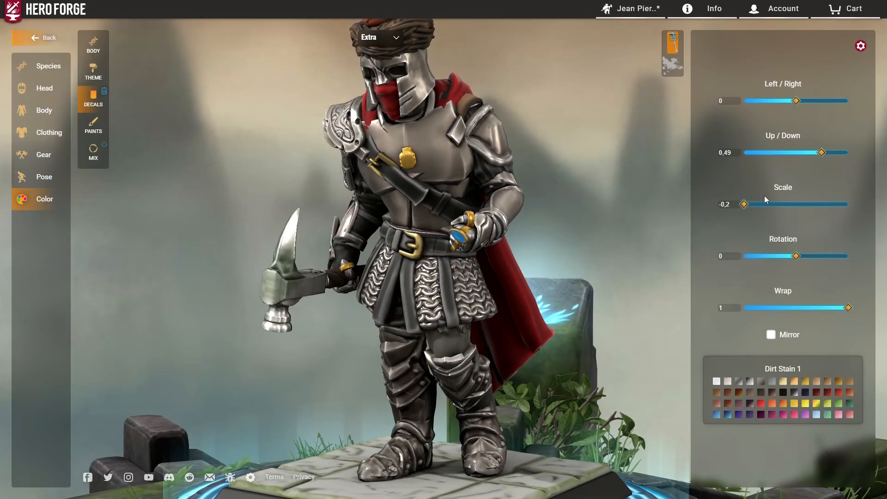
pyautogui.moveTo(399, 234); pyautogui.dragTo(451, 329)
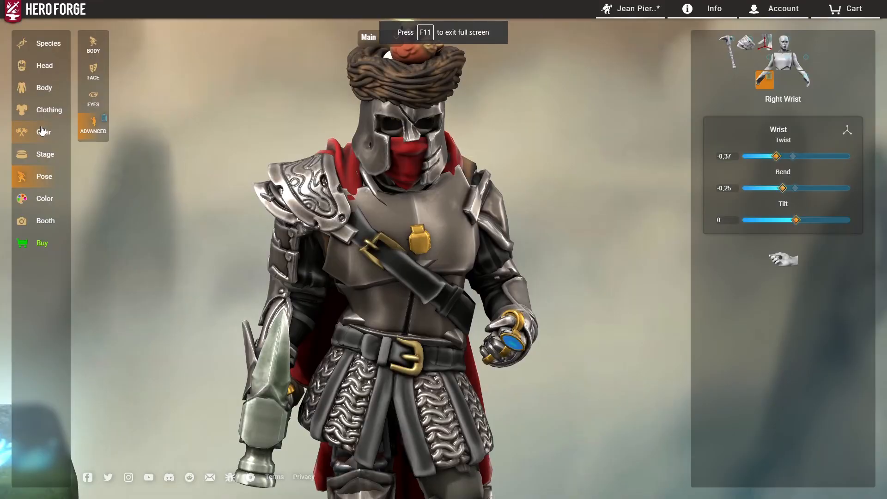
# Add a flap-covered pouch as side gear on the miniature's right hip
pyautogui.click(41, 131)
pyautogui.scroll(5, 390, 331)
pyautogui.moveTo(390, 331); pyautogui.dragTo(456, 282, button='right')
pyautogui.scroll(5, 456, 281)
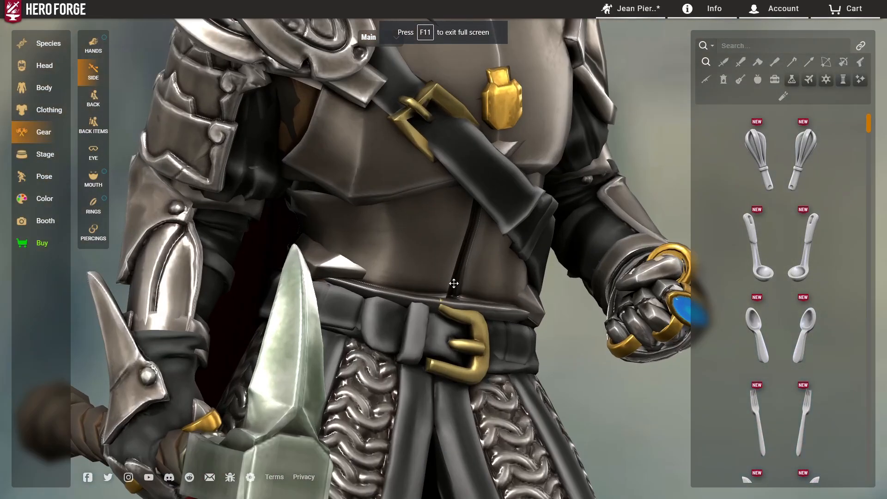
pyautogui.moveTo(337, 251); pyautogui.dragTo(433, 212)
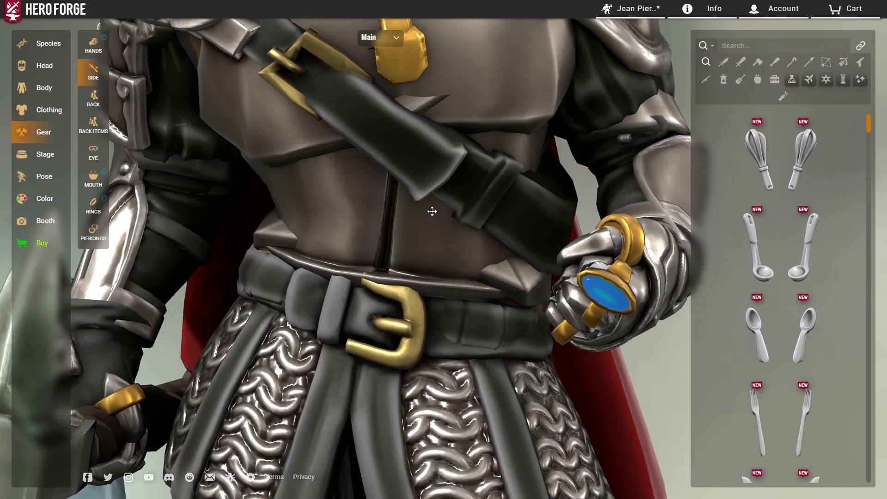
pyautogui.scroll(-3, 328, 183)
pyautogui.moveTo(328, 182); pyautogui.dragTo(401, 219)
pyautogui.scroll(-3, 402, 198)
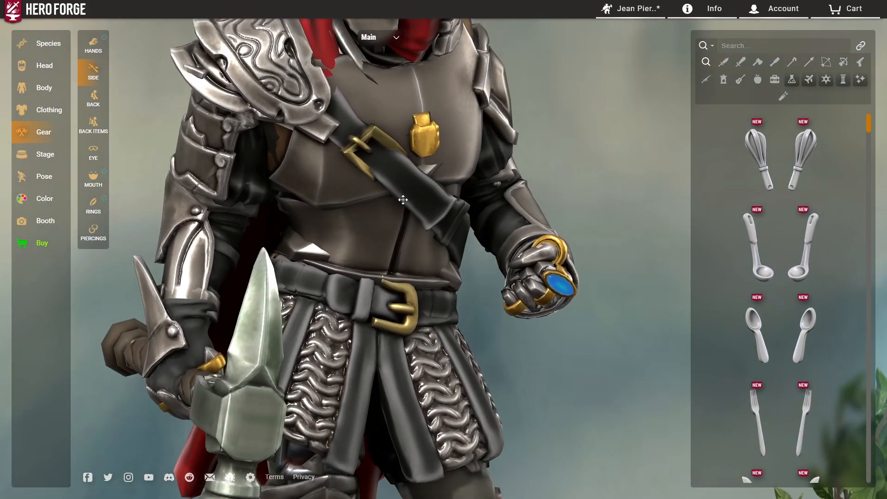
pyautogui.scroll(3, 443, 285)
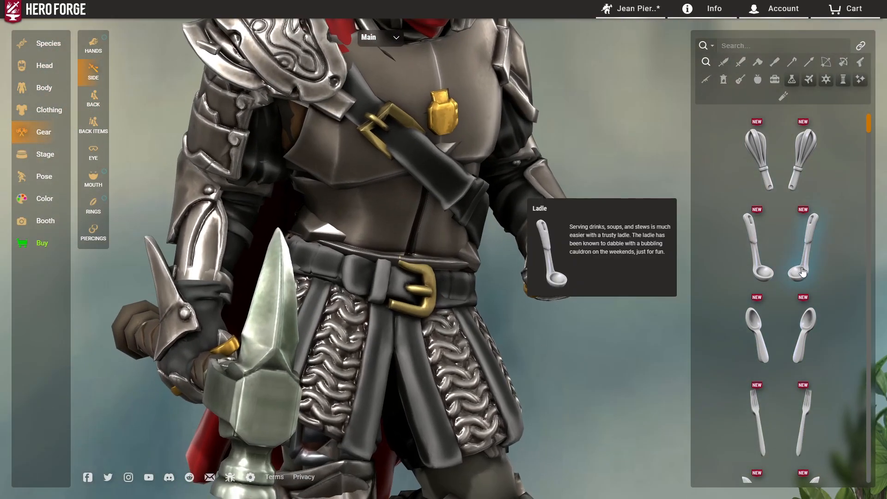
pyautogui.scroll(-10, 741, 263)
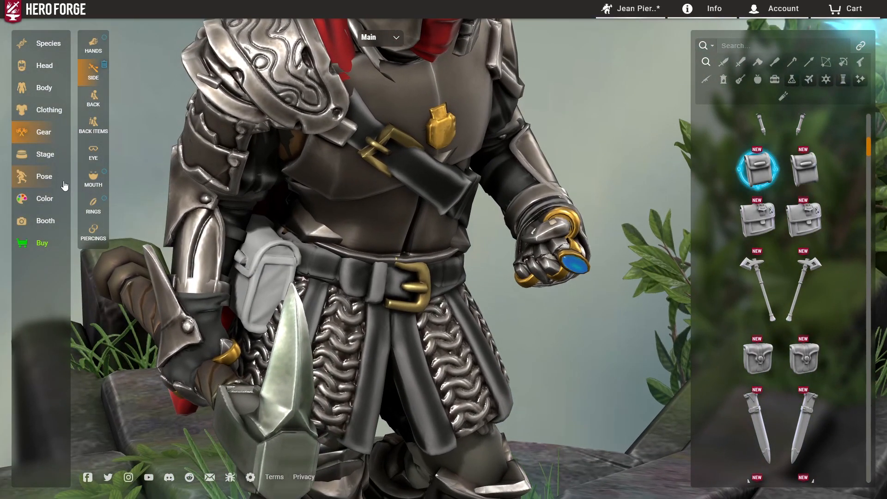
# Pose the right-hip pouch with twist -0.1, bend 0.11, tilt 0.17, up 0.02, side -0.1 and forward -0.1
pyautogui.click(64, 185)
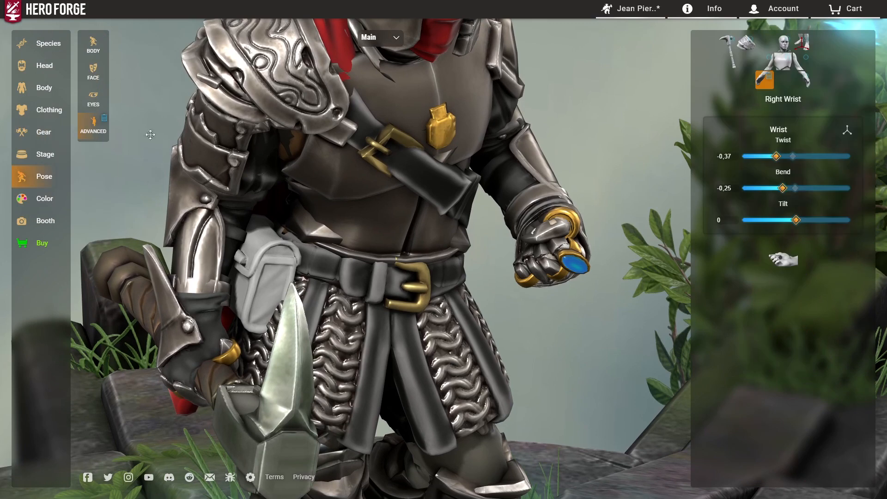
pyautogui.click(763, 61)
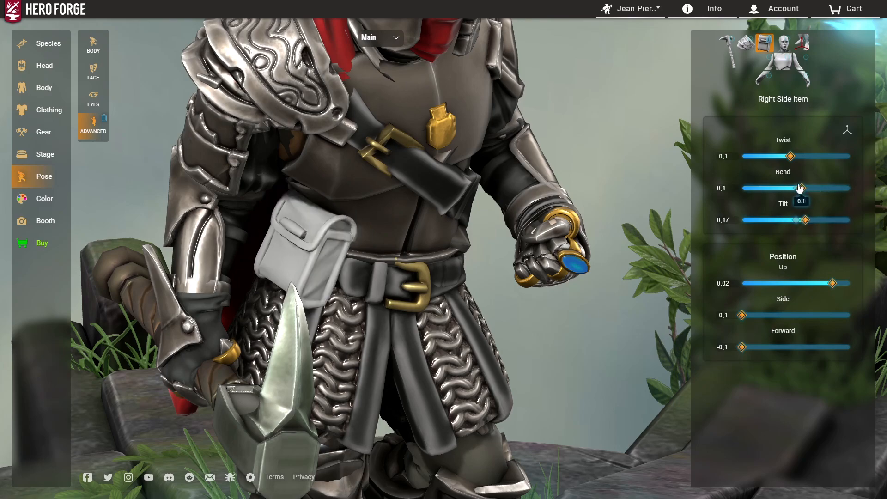
pyautogui.moveTo(803, 187); pyautogui.dragTo(803, 188)
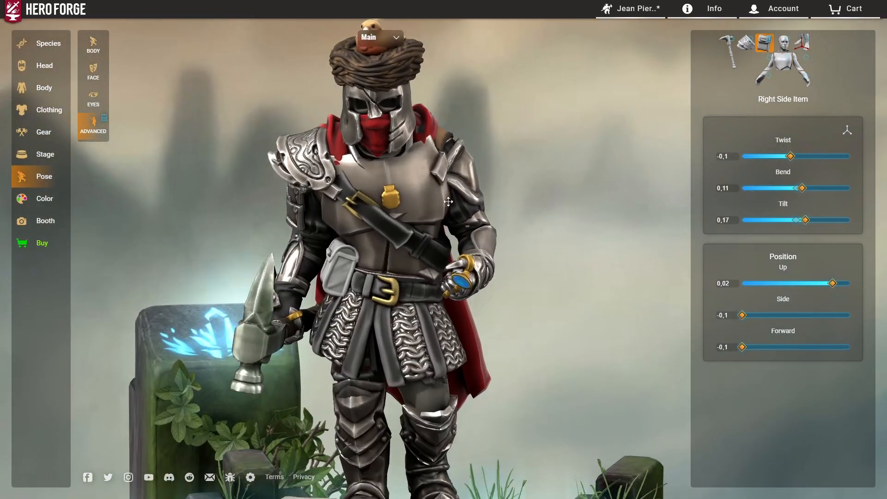
# Add a sheathed sword as side gear on the miniature's left hip
pyautogui.click(44, 132)
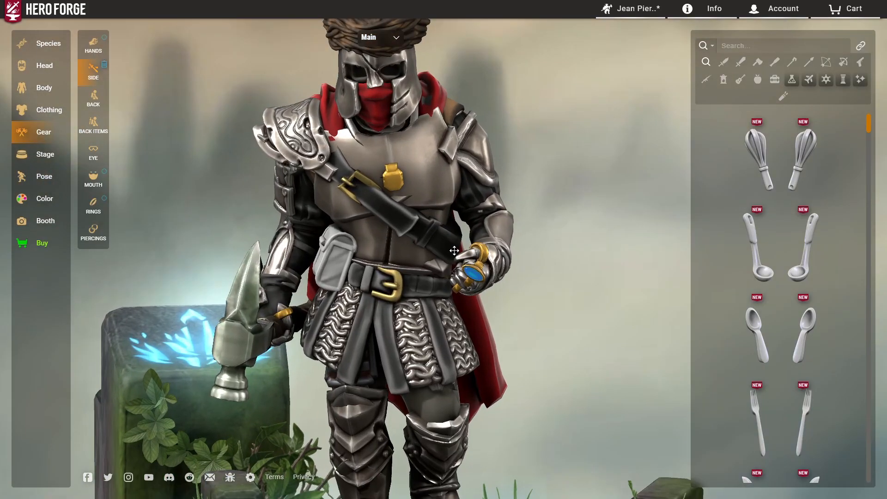
pyautogui.scroll(-5, 808, 300)
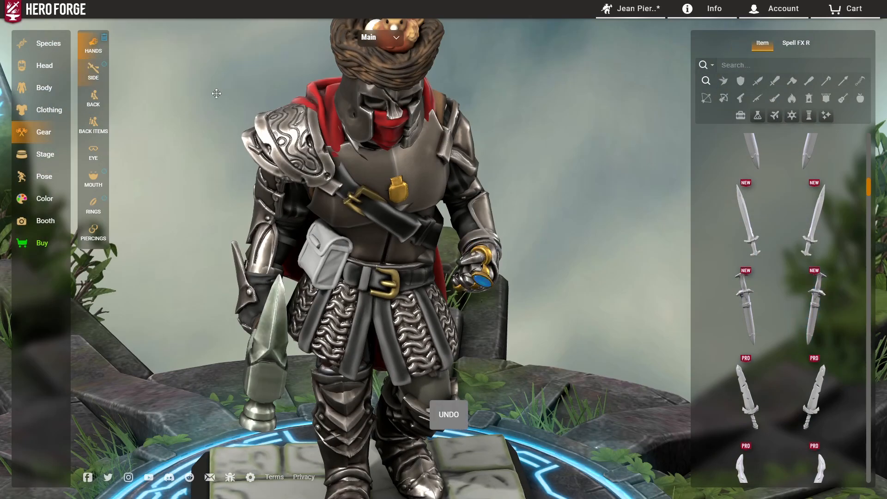
pyautogui.scroll(-2, 808, 300)
pyautogui.click(806, 298)
pyautogui.scroll(3, 805, 277)
pyautogui.click(804, 242)
# Set the left-side sword's twist to -0.04, tilt to 0.21 and upward position to 0.08
pyautogui.click(44, 176)
pyautogui.click(838, 52)
pyautogui.moveTo(785, 189); pyautogui.dragTo(791, 188)
pyautogui.moveTo(800, 220); pyautogui.dragTo(809, 219)
pyautogui.moveTo(578, 241)
pyautogui.mouseDown()
pyautogui.moveTo(439, 240)
pyautogui.moveTo(578, 240)
pyautogui.mouseUp()
pyautogui.moveTo(796, 315); pyautogui.dragTo(812, 315)
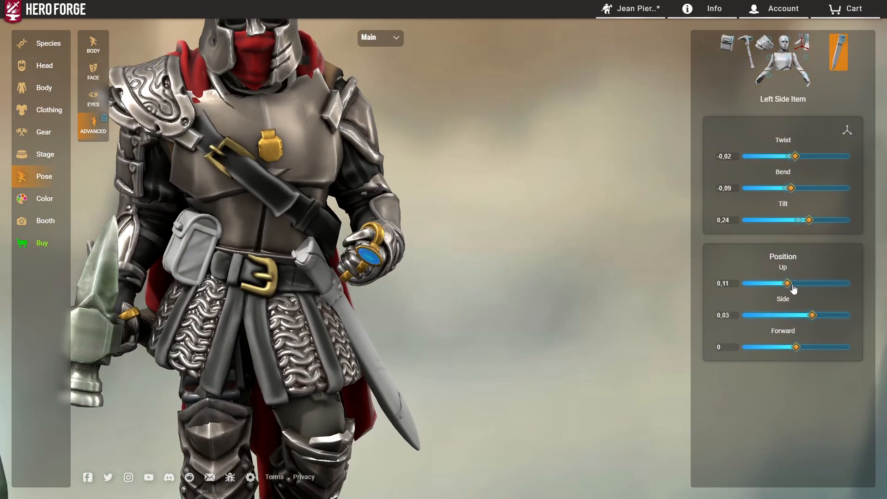
pyautogui.moveTo(809, 220); pyautogui.dragTo(807, 220)
pyautogui.moveTo(791, 188); pyautogui.dragTo(790, 189)
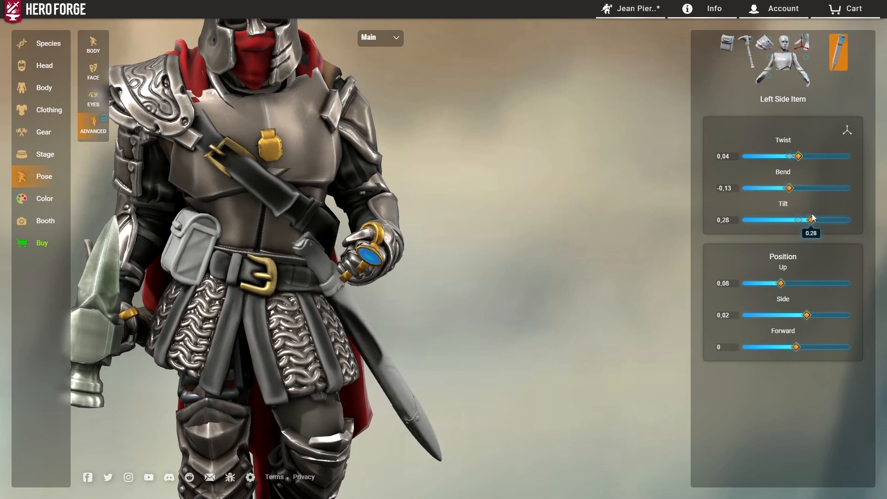
pyautogui.moveTo(792, 157); pyautogui.dragTo(794, 156)
pyautogui.moveTo(578, 240); pyautogui.dragTo(439, 241)
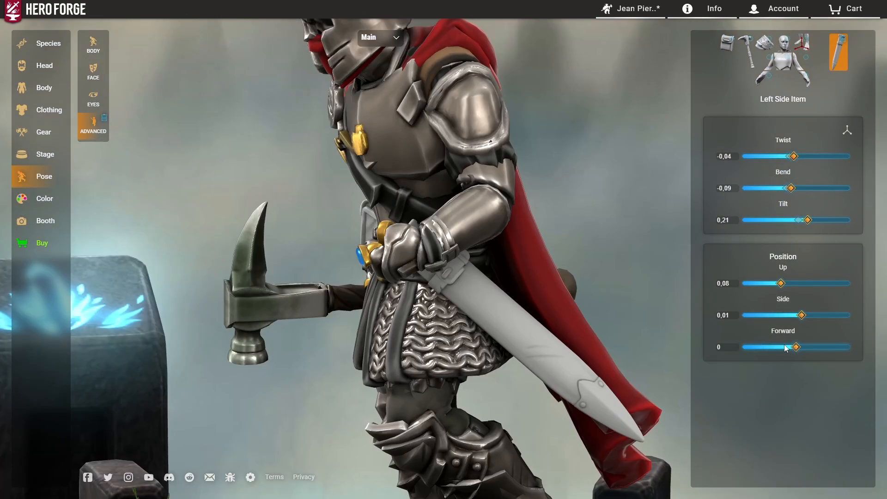
# Set the left-side sword's forward position to 0.06, side position to 0.02 and bend to -0.12
pyautogui.moveTo(796, 347); pyautogui.dragTo(828, 347)
pyautogui.moveTo(439, 240); pyautogui.dragTo(578, 240)
pyautogui.moveTo(791, 188); pyautogui.dragTo(797, 188)
pyautogui.moveTo(577, 240); pyautogui.dragTo(545, 240)
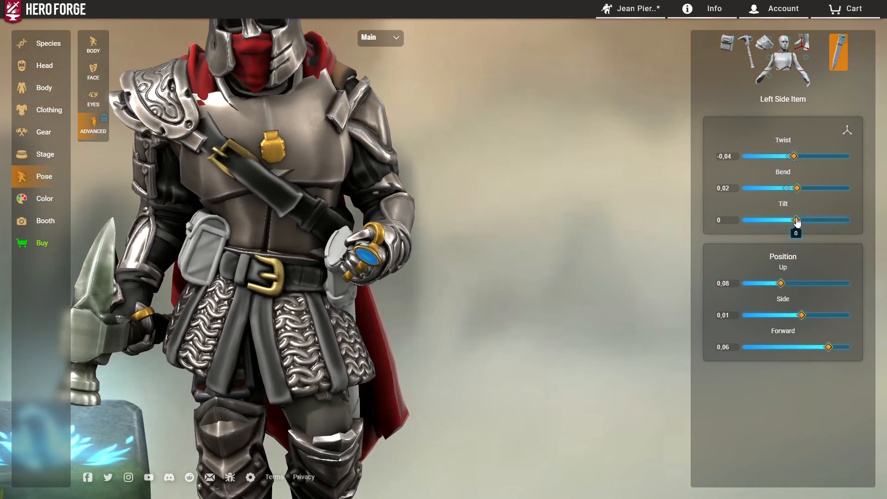
pyautogui.moveTo(802, 315); pyautogui.dragTo(806, 315)
pyautogui.scroll(-3, 434, 282)
pyautogui.moveTo(360, 281)
pyautogui.mouseDown()
pyautogui.moveTo(434, 282)
pyautogui.moveTo(361, 282)
pyautogui.mouseUp()
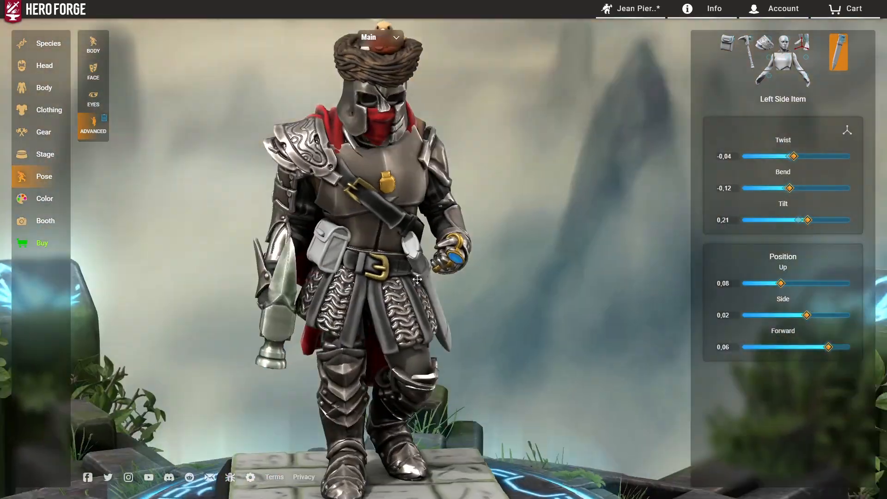
# Paint the scabbard black and the right-hip pouch dark brown with the natural hair paints
pyautogui.click(44, 199)
pyautogui.click(94, 125)
pyautogui.scroll(3, 541, 162)
pyautogui.moveTo(541, 162); pyautogui.dragTo(462, 162)
pyautogui.click(838, 42)
pyautogui.scroll(-1, 817, 228)
pyautogui.scroll(1, 817, 228)
pyautogui.click(834, 193)
pyautogui.moveTo(486, 236); pyautogui.dragTo(582, 236)
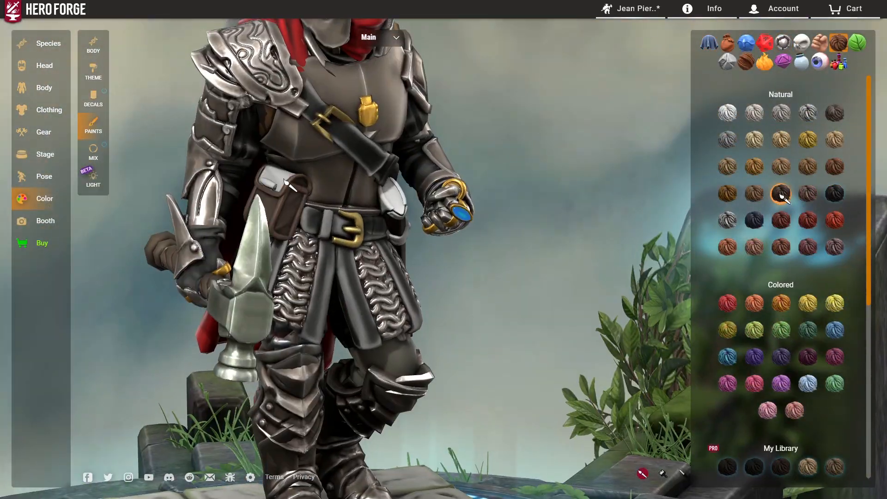
pyautogui.click(284, 181)
# Paint the pouch's fastener and the sword's metal fittings with metal paints
pyautogui.click(783, 42)
pyautogui.scroll(-5, 781, 257)
pyautogui.click(727, 257)
pyautogui.moveTo(485, 287); pyautogui.dragTo(515, 250)
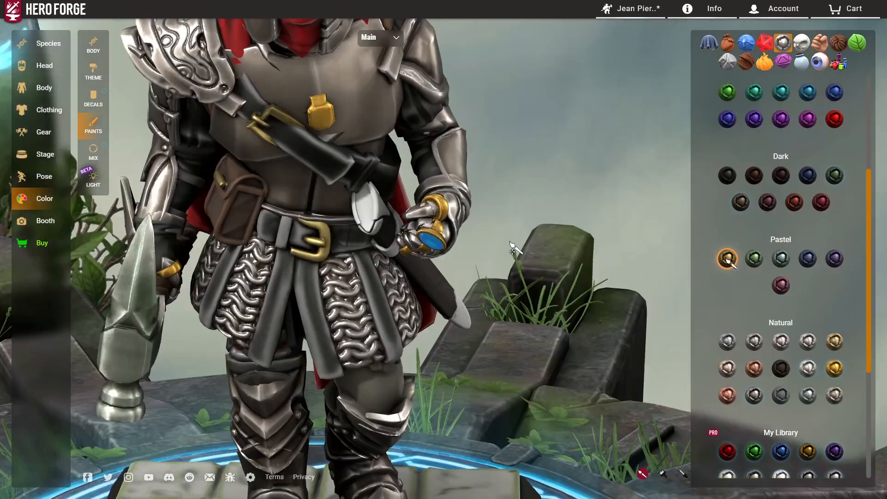
pyautogui.scroll(-4, 781, 293)
pyautogui.click(835, 211)
pyautogui.moveTo(481, 295); pyautogui.dragTo(569, 295)
# Try black potion and lens paints on the sword, and paint the scabbard's upper strap dark brown leather
pyautogui.scroll(-3, 569, 294)
pyautogui.click(838, 62)
pyautogui.click(782, 168)
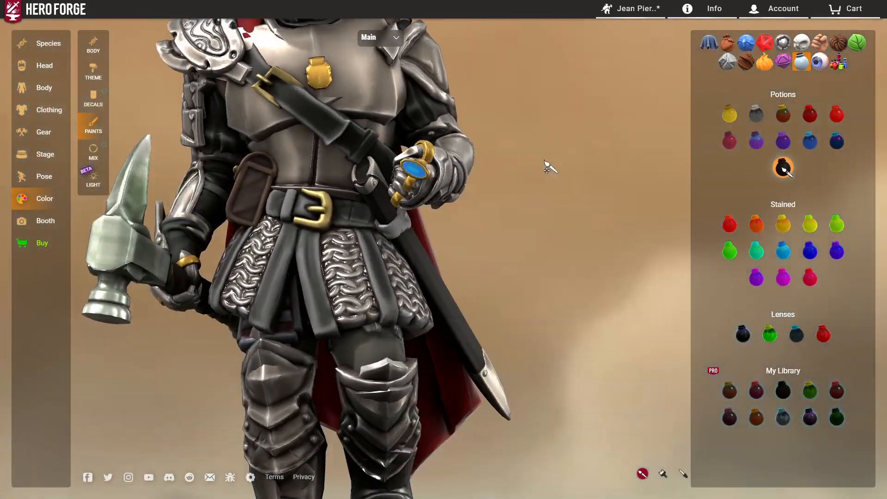
pyautogui.moveTo(548, 166); pyautogui.dragTo(430, 167)
pyautogui.click(745, 333)
pyautogui.moveTo(485, 222); pyautogui.dragTo(555, 222)
pyautogui.click(838, 42)
pyautogui.scroll(-1, 754, 104)
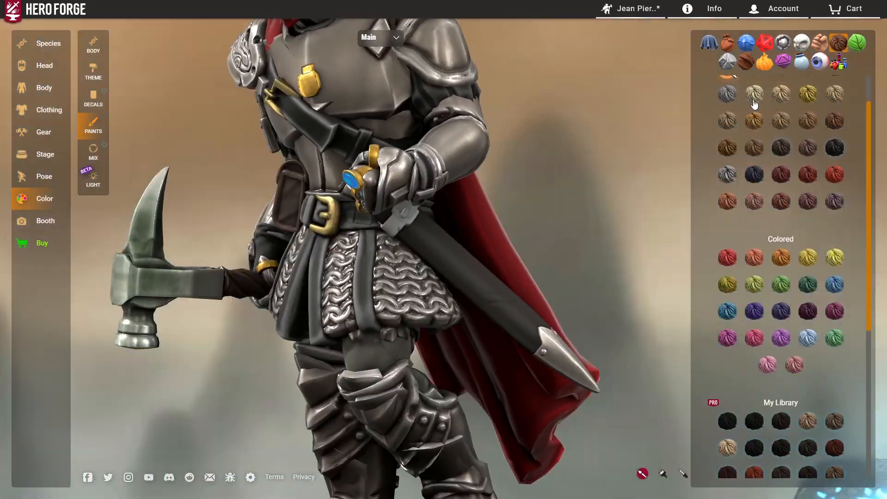
pyautogui.click(728, 43)
pyautogui.click(769, 194)
pyautogui.moveTo(386, 234); pyautogui.dragTo(411, 233)
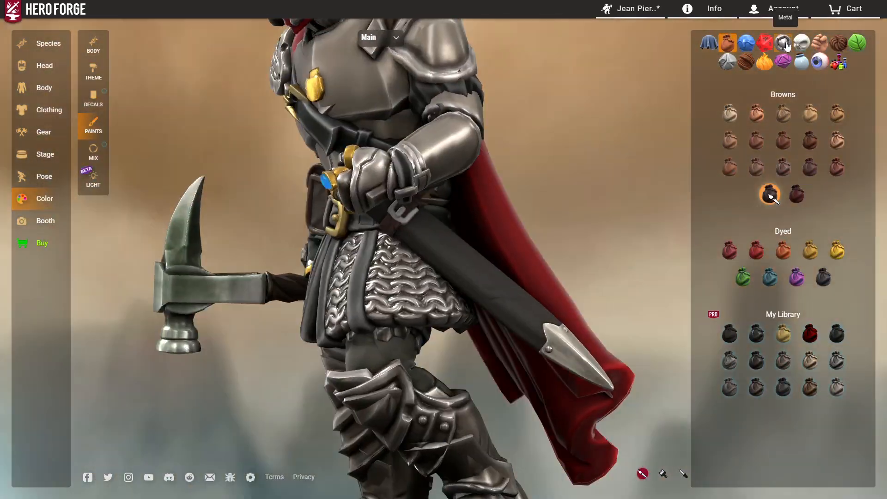
# Paint the scabbard's clasp with a pastel metal paint
pyautogui.click(783, 42)
pyautogui.scroll(-5, 728, 259)
pyautogui.click(727, 259)
pyautogui.scroll(-5, 614, 259)
pyautogui.moveTo(508, 245)
pyautogui.mouseDown()
pyautogui.moveTo(586, 233)
pyautogui.moveTo(528, 208)
pyautogui.moveTo(498, 178)
pyautogui.mouseUp()
pyautogui.scroll(4, 528, 194)
pyautogui.scroll(-4, 559, 168)
pyautogui.moveTo(559, 168); pyautogui.dragTo(500, 171)
pyautogui.moveTo(517, 202); pyautogui.dragTo(558, 143)
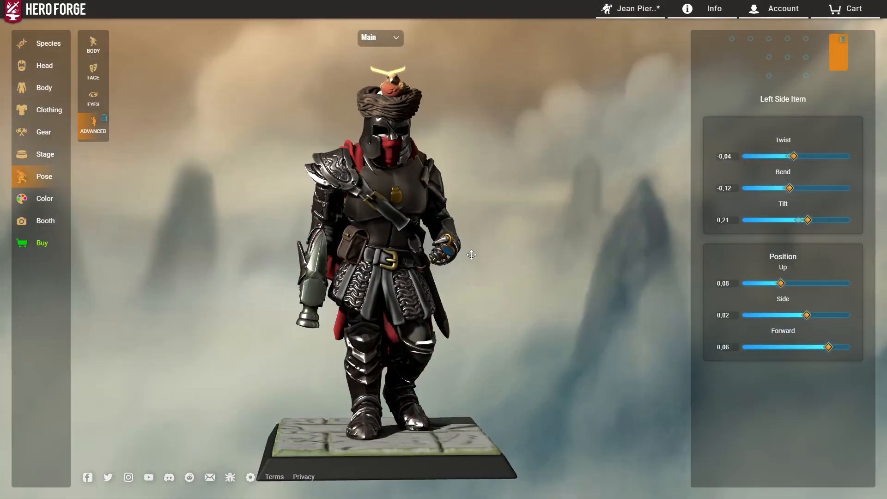
# Examine the miniature's armour and side gear from several angles with the leg clothing options shown
pyautogui.moveTo(435, 233); pyautogui.dragTo(429, 254)
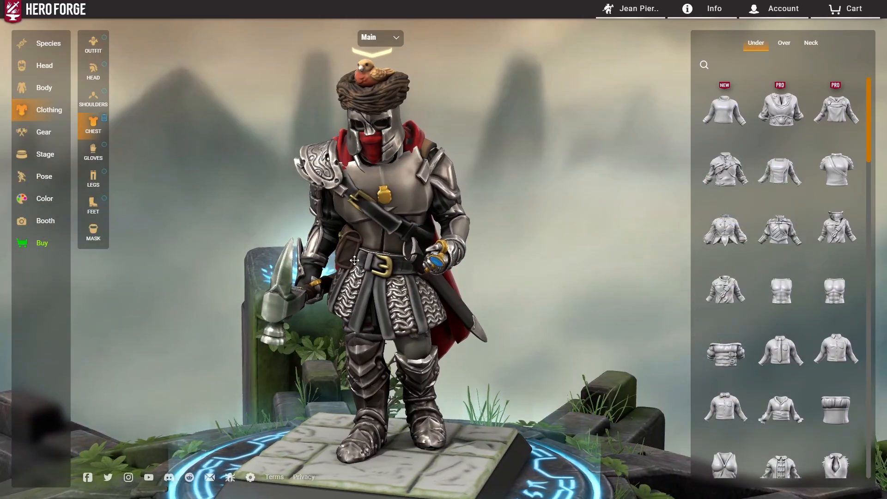
pyautogui.moveTo(355, 260); pyautogui.dragTo(340, 290)
pyautogui.moveTo(423, 275); pyautogui.dragTo(445, 232)
pyautogui.click(92, 175)
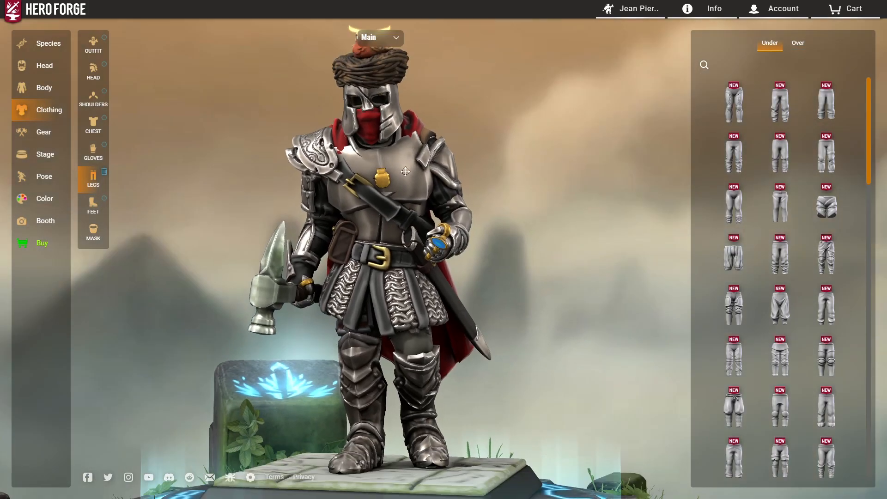
pyautogui.moveTo(405, 172); pyautogui.dragTo(464, 192)
pyautogui.moveTo(493, 127); pyautogui.dragTo(430, 254)
pyautogui.scroll(-2, 467, 138)
pyautogui.scroll(3, 432, 262)
pyautogui.moveTo(451, 207); pyautogui.dragTo(435, 272)
pyautogui.moveTo(435, 273); pyautogui.dragTo(442, 208, button='right')
pyautogui.moveTo(443, 208); pyautogui.dragTo(152, 235)
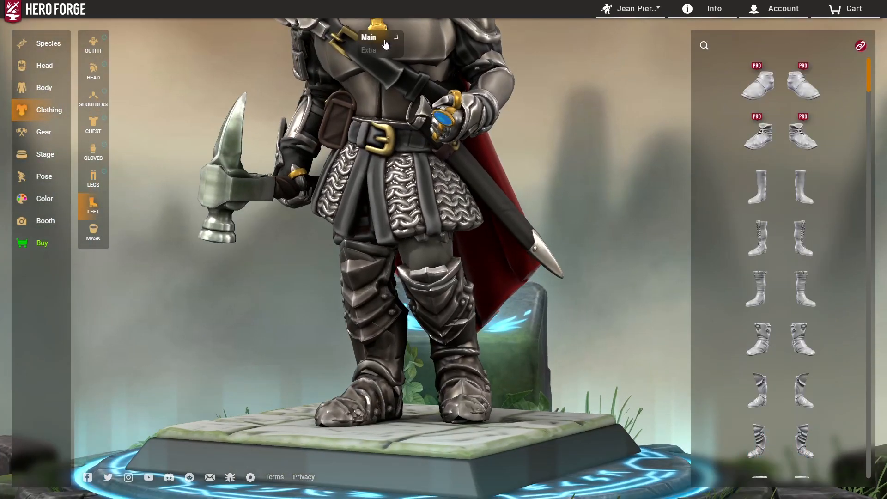
# Browse the feet and under-leg clothing options for the Extra figure
pyautogui.click(105, 201)
pyautogui.moveTo(446, 171); pyautogui.dragTo(514, 176)
pyautogui.scroll(-2, 514, 176)
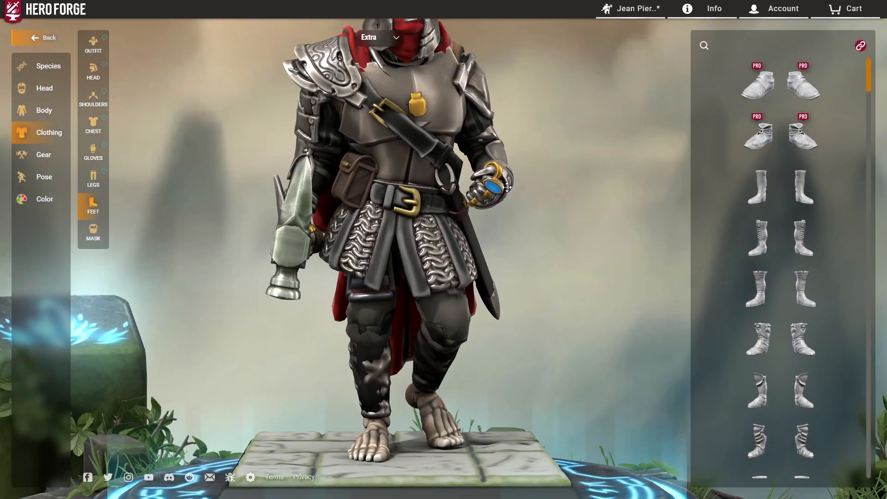
pyautogui.moveTo(491, 172); pyautogui.dragTo(457, 181)
pyautogui.scroll(-3, 795, 204)
pyautogui.scroll(-4, 786, 221)
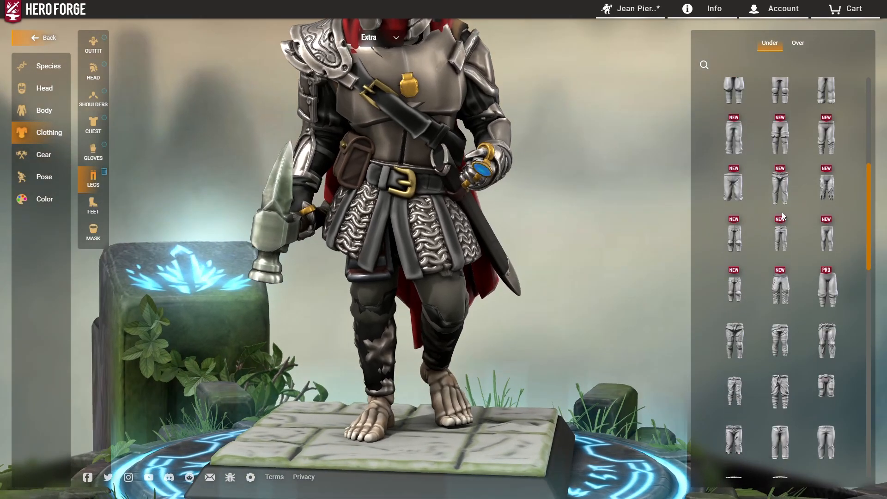
pyautogui.scroll(-2, 610, 171)
pyautogui.scroll(3, 584, 222)
pyautogui.scroll(2, 579, 225)
pyautogui.moveTo(583, 215); pyautogui.dragTo(520, 221)
pyautogui.scroll(6, 815, 232)
pyautogui.scroll(1, 795, 229)
pyautogui.scroll(-1, 499, 236)
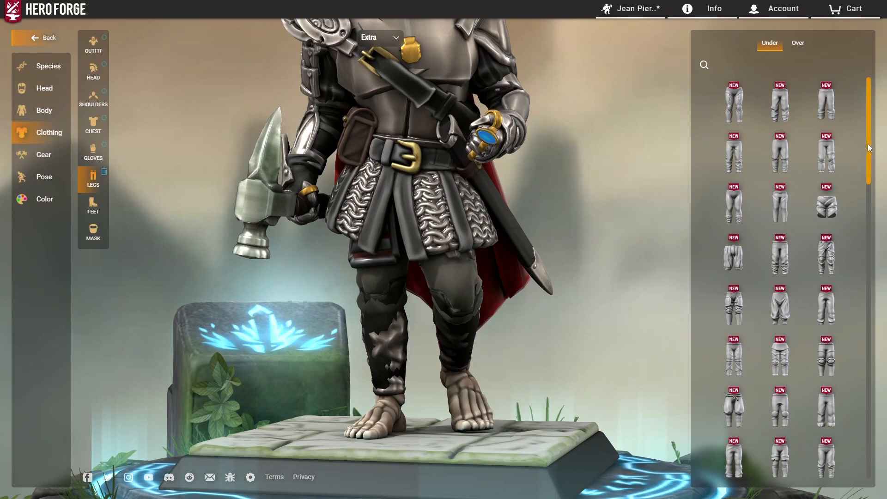
# Browse the under and over chest clothing options for the Extra figure
pyautogui.click(91, 124)
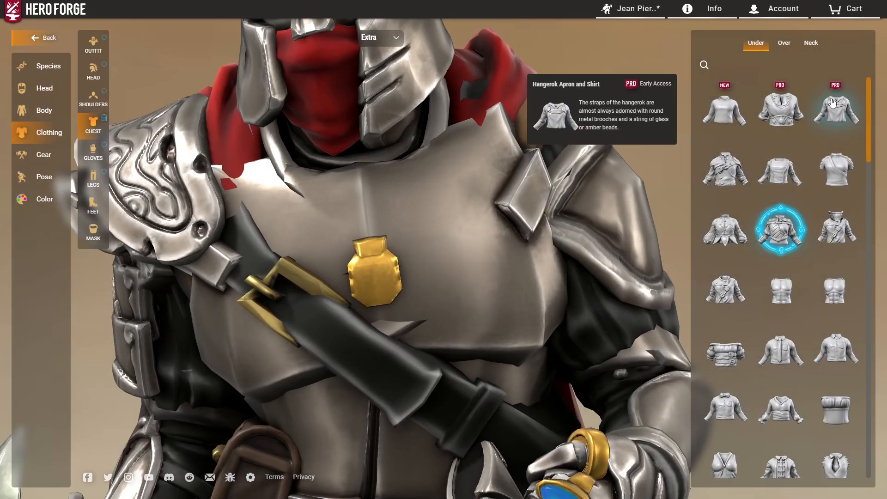
pyautogui.click(779, 52)
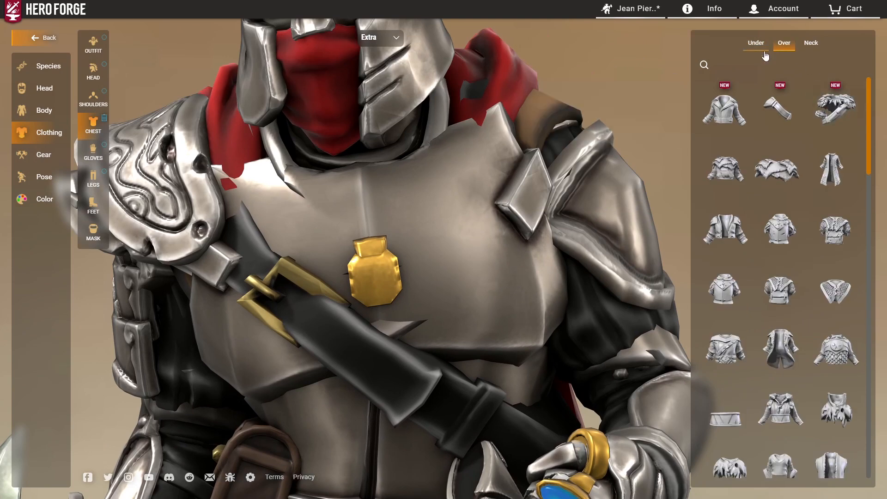
pyautogui.click(757, 44)
pyautogui.click(784, 43)
pyautogui.scroll(-10, 847, 271)
pyautogui.scroll(10, 846, 270)
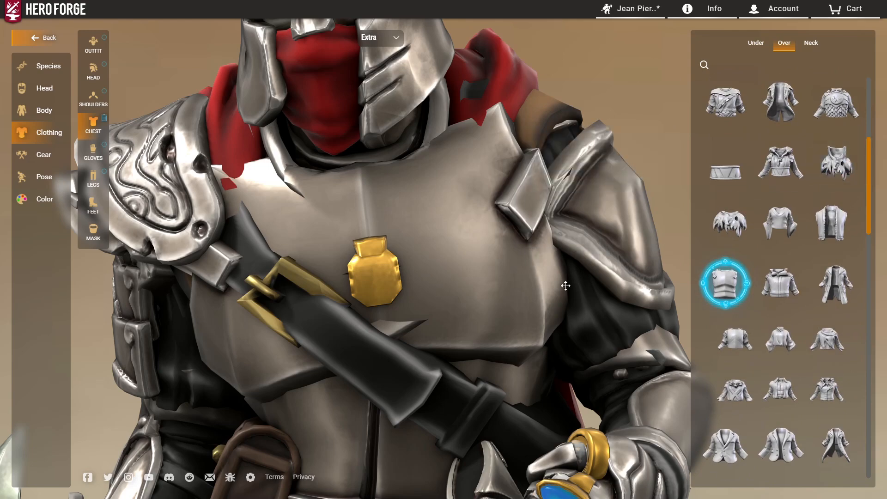
pyautogui.scroll(-5, 477, 277)
pyautogui.moveTo(481, 274); pyautogui.dragTo(528, 263)
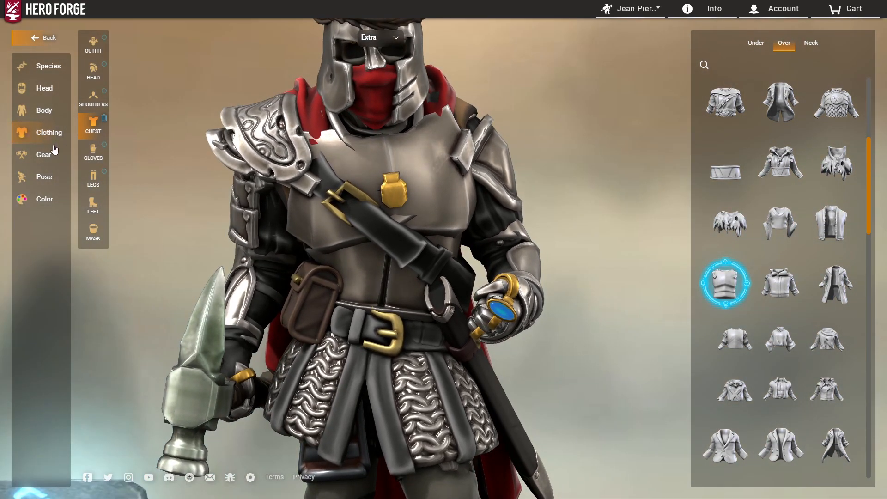
# Change the Extra figure's under-leg clothing to wrinkled trousers and look through its over-leg garments
pyautogui.click(94, 174)
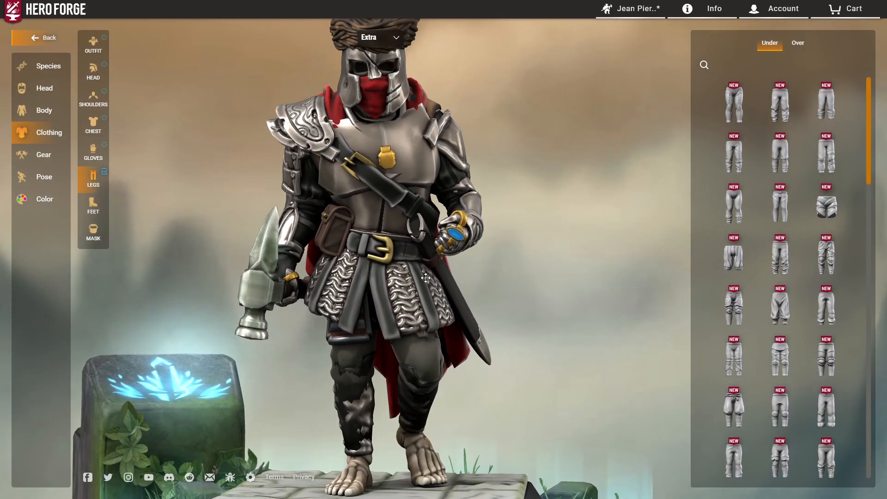
pyautogui.moveTo(426, 278)
pyautogui.mouseDown()
pyautogui.moveTo(423, 287)
pyautogui.moveTo(369, 282)
pyautogui.moveTo(409, 248)
pyautogui.moveTo(420, 265)
pyautogui.mouseUp()
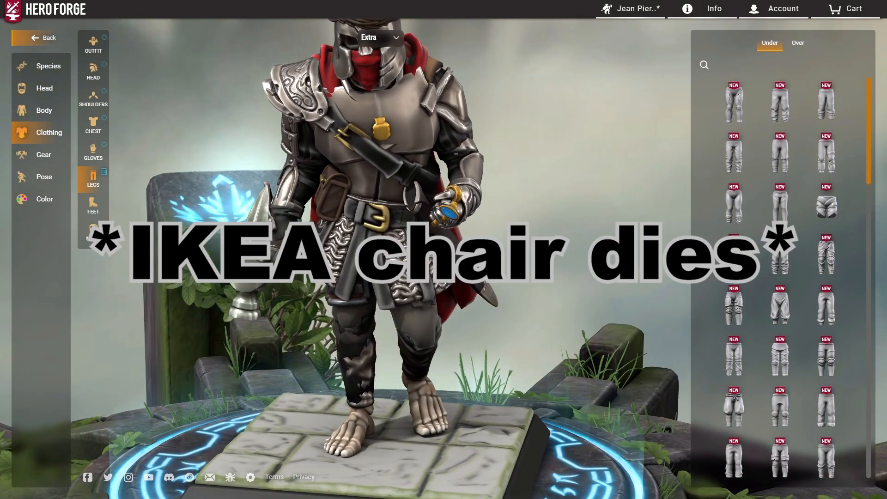
pyautogui.moveTo(420, 265); pyautogui.dragTo(480, 260)
pyautogui.click(820, 264)
pyautogui.click(796, 43)
pyautogui.scroll(-5, 749, 249)
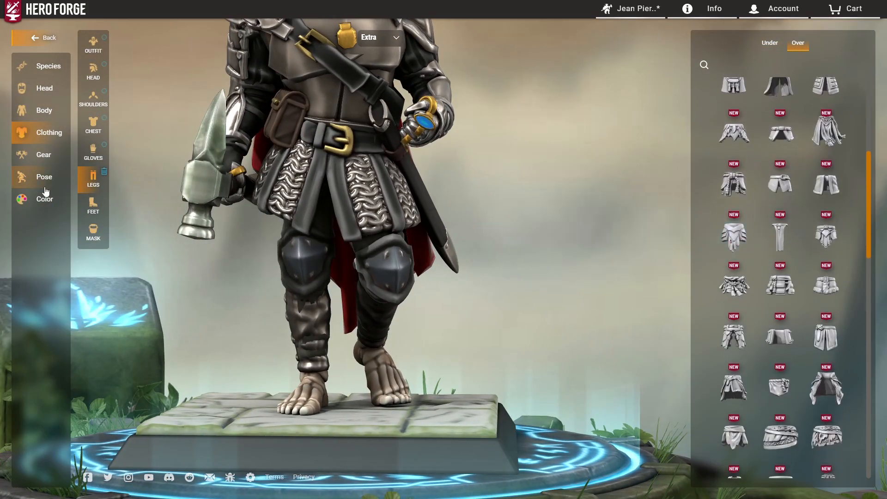
pyautogui.moveTo(380, 171); pyautogui.dragTo(381, 189, button='right')
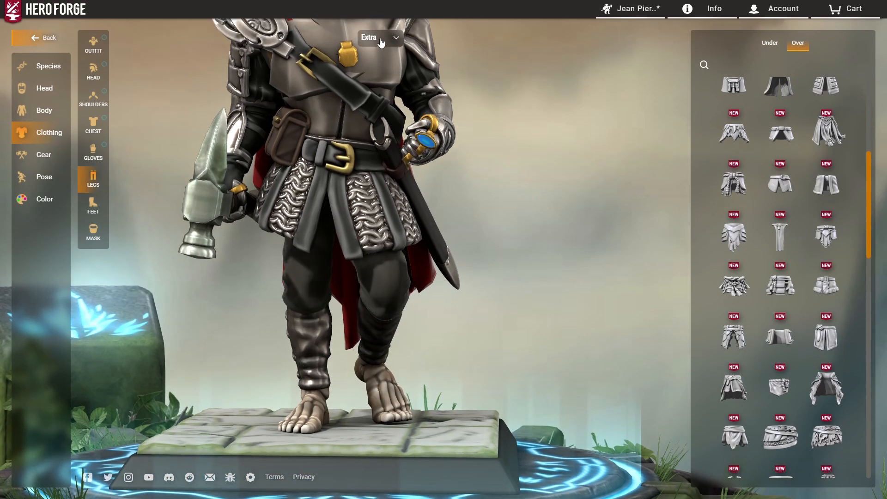
# Switch to the Main figure and examine its legs and waist from several angles
pyautogui.click(369, 52)
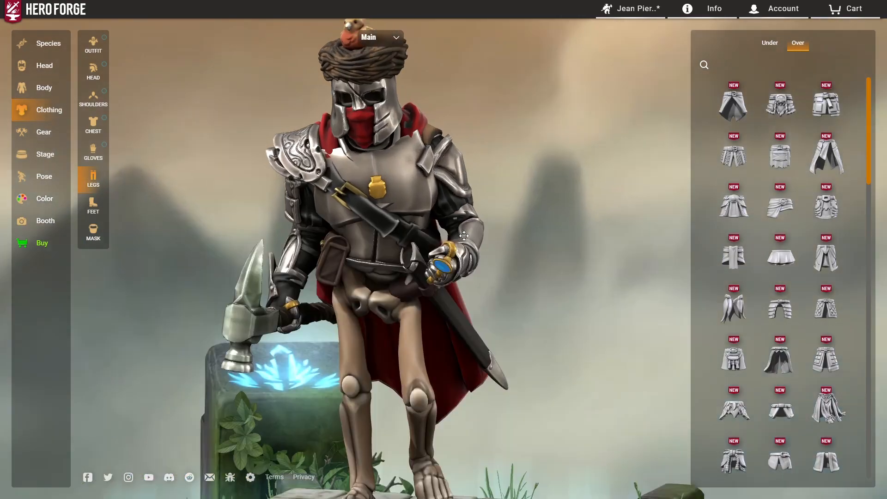
pyautogui.moveTo(464, 236); pyautogui.dragTo(458, 218, button='right')
pyautogui.scroll(-5, 489, 245)
pyautogui.moveTo(461, 251)
pyautogui.mouseDown()
pyautogui.moveTo(489, 246)
pyautogui.moveTo(466, 249)
pyautogui.mouseUp()
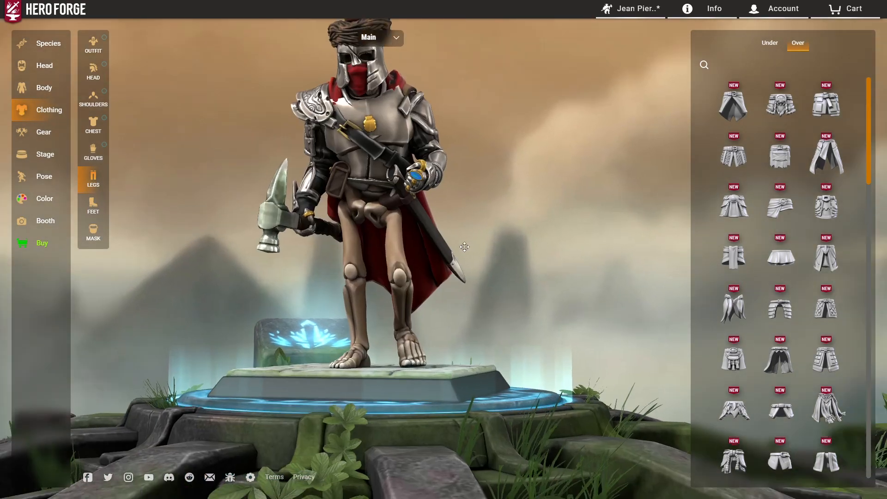
pyautogui.scroll(4, 460, 236)
pyautogui.scroll(2, 459, 236)
pyautogui.moveTo(459, 236); pyautogui.dragTo(466, 216, button='right')
pyautogui.moveTo(515, 209); pyautogui.dragTo(522, 236)
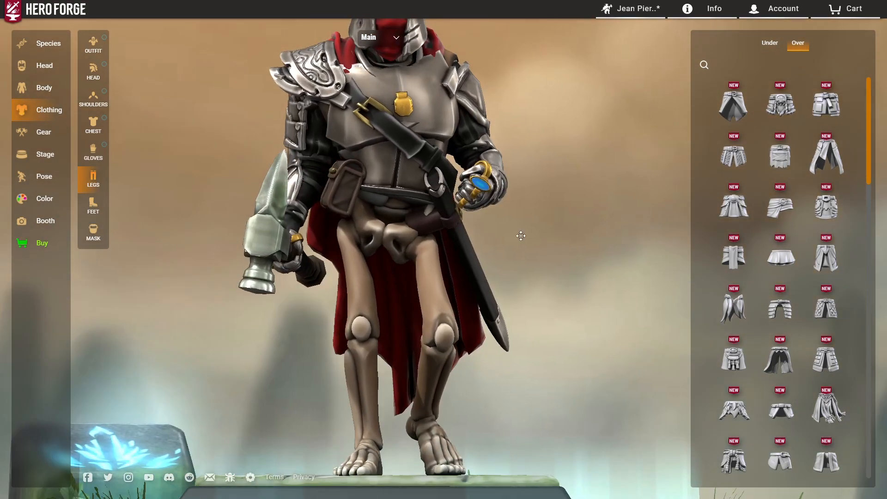
pyautogui.moveTo(522, 236); pyautogui.dragTo(523, 210, button='right')
pyautogui.moveTo(418, 245); pyautogui.dragTo(397, 227)
# Dress the Main figure's legs in the under-leg trousers with large plate knee guards
pyautogui.click(770, 42)
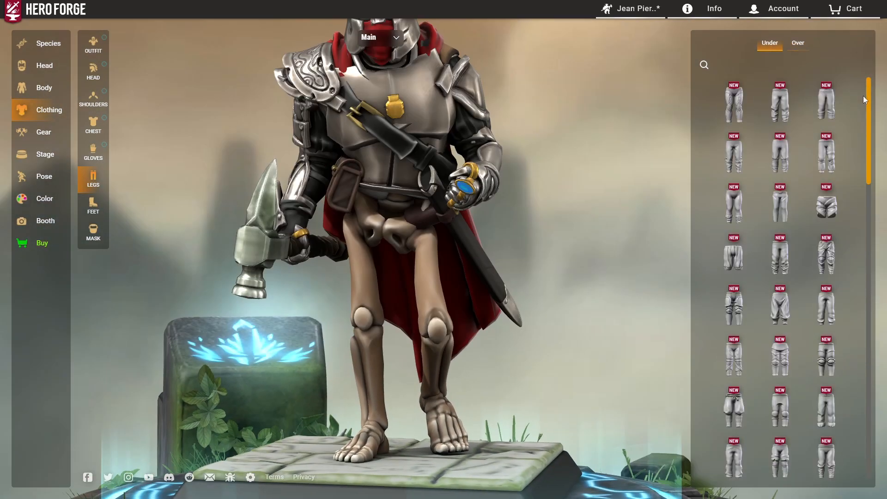
pyautogui.scroll(-2, 822, 185)
pyautogui.moveTo(835, 182)
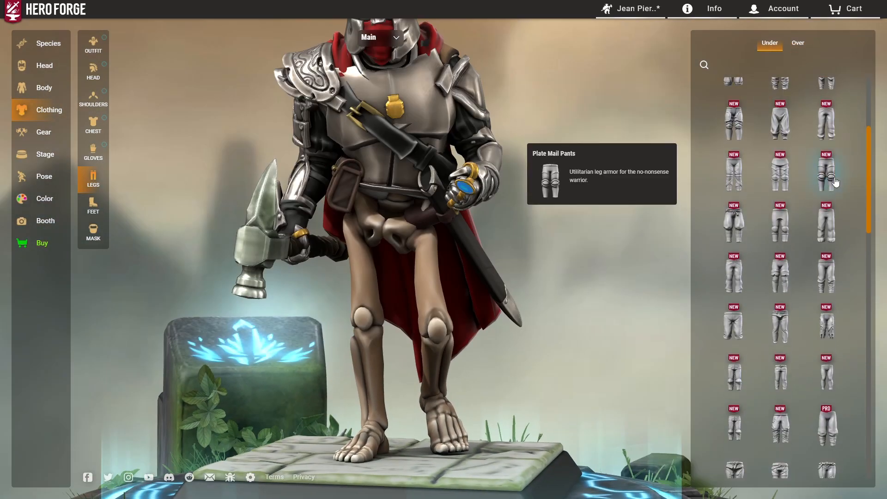
pyautogui.scroll(3, 806, 185)
pyautogui.click(827, 210)
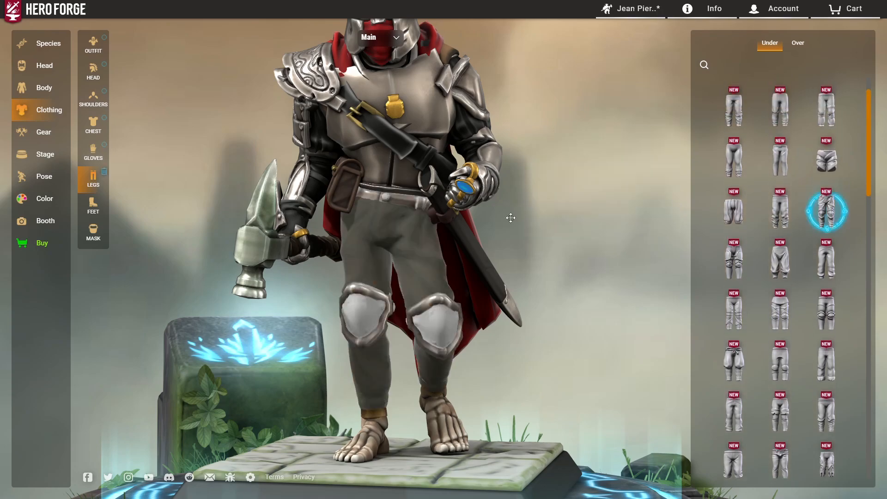
pyautogui.moveTo(408, 238); pyautogui.dragTo(464, 236)
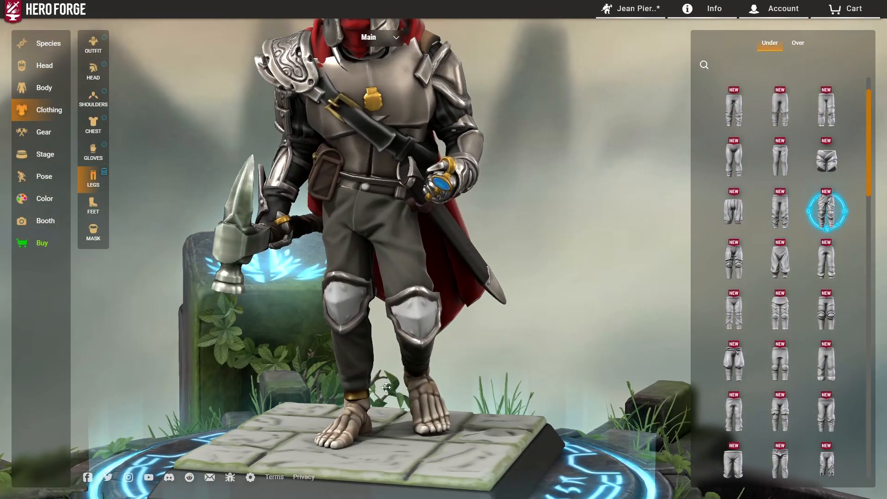
pyautogui.moveTo(356, 319); pyautogui.dragTo(392, 259)
pyautogui.moveTo(391, 129); pyautogui.dragTo(392, 224, button='right')
pyautogui.moveTo(392, 223); pyautogui.dragTo(371, 199)
pyautogui.moveTo(377, 271); pyautogui.dragTo(414, 323)
pyautogui.moveTo(417, 363); pyautogui.dragTo(220, 266)
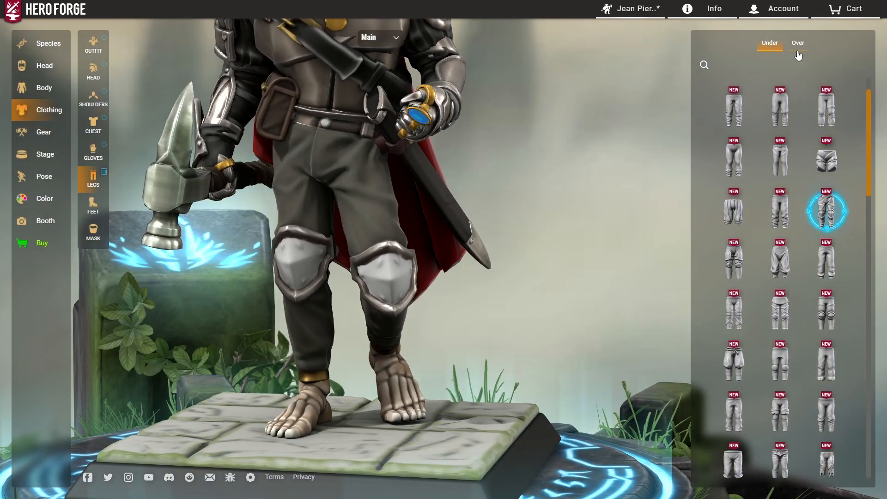
# Switch to the Extra figure and try out the tattered trousers and several other under-leg garments
pyautogui.moveTo(408, 219); pyautogui.dragTo(458, 224, button='right')
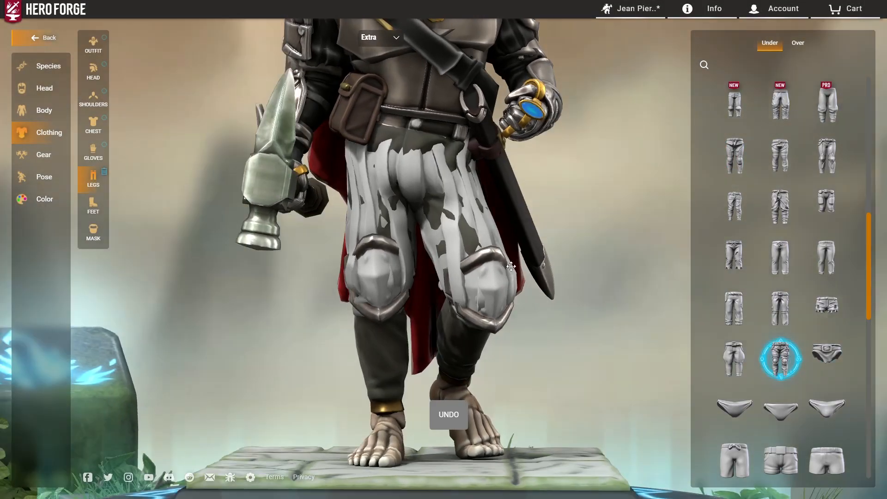
pyautogui.moveTo(511, 266); pyautogui.dragTo(536, 272)
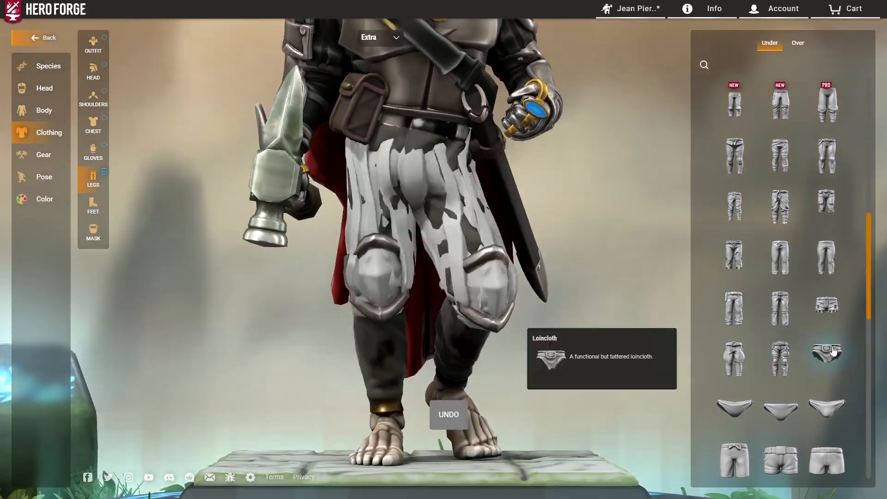
pyautogui.scroll(-8, 833, 347)
pyautogui.click(781, 141)
pyautogui.moveTo(556, 213); pyautogui.dragTo(541, 228)
pyautogui.click(781, 140)
pyautogui.click(835, 340)
pyautogui.scroll(3, 447, 295)
pyautogui.scroll(-3, 546, 250)
pyautogui.click(780, 175)
pyautogui.click(735, 160)
pyautogui.moveTo(416, 305); pyautogui.dragTo(485, 319)
pyautogui.click(734, 156)
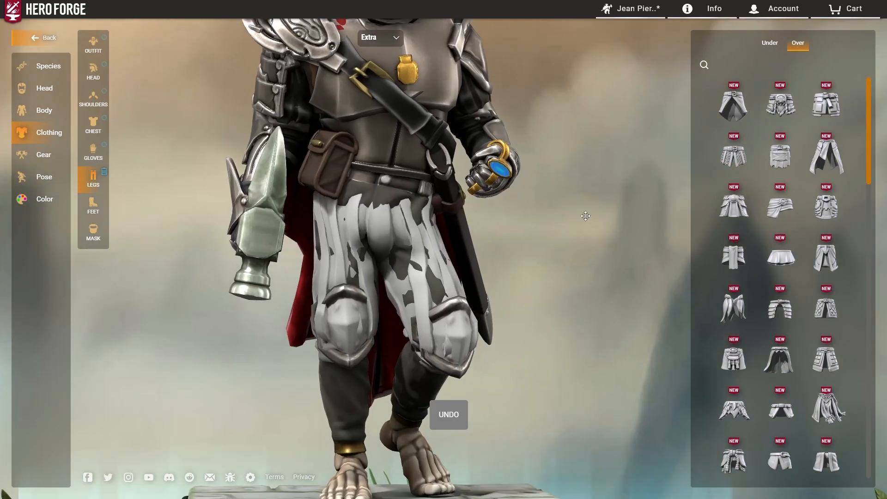
# Change the Extra figure's under-leg clothing to the trousers with plated thighs and leg straps
pyautogui.click(770, 43)
pyautogui.scroll(-15, 781, 281)
pyautogui.click(781, 280)
pyautogui.scroll(-4, 508, 286)
pyautogui.moveTo(508, 287); pyautogui.dragTo(309, 291)
pyautogui.scroll(4, 337, 253)
pyautogui.moveTo(336, 254); pyautogui.dragTo(257, 168)
pyautogui.moveTo(411, 201); pyautogui.dragTo(448, 210)
pyautogui.scroll(-2, 390, 226)
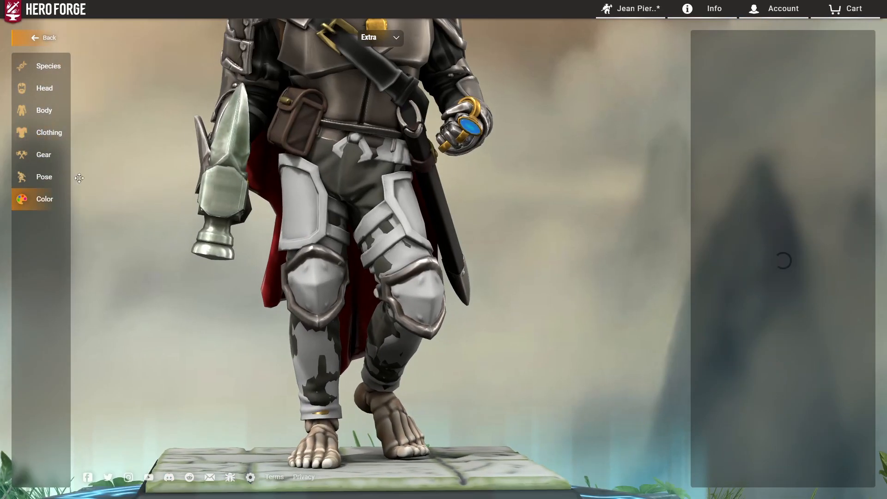
# Switch to colouring the Main figure and paint the cloth of the layered trousers Warm Walnut
pyautogui.moveTo(368, 229); pyautogui.dragTo(469, 261)
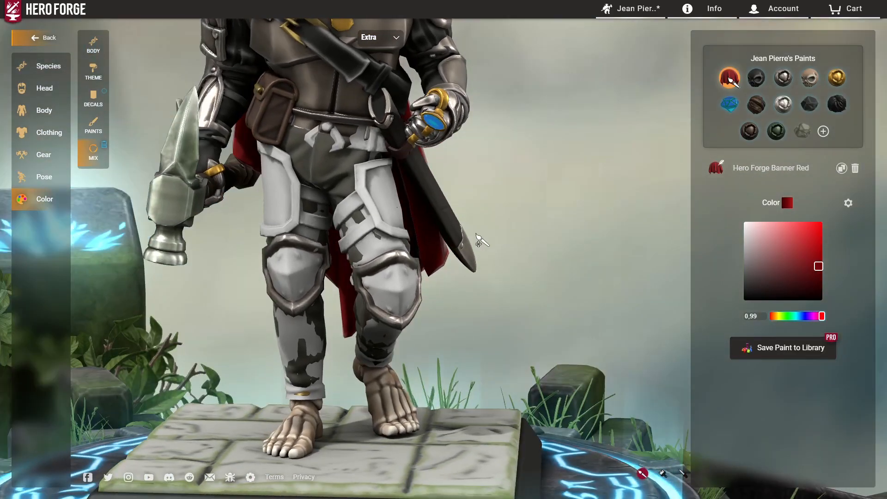
pyautogui.moveTo(578, 233); pyautogui.dragTo(603, 248)
pyautogui.scroll(3, 603, 248)
pyautogui.scroll(-5, 582, 266)
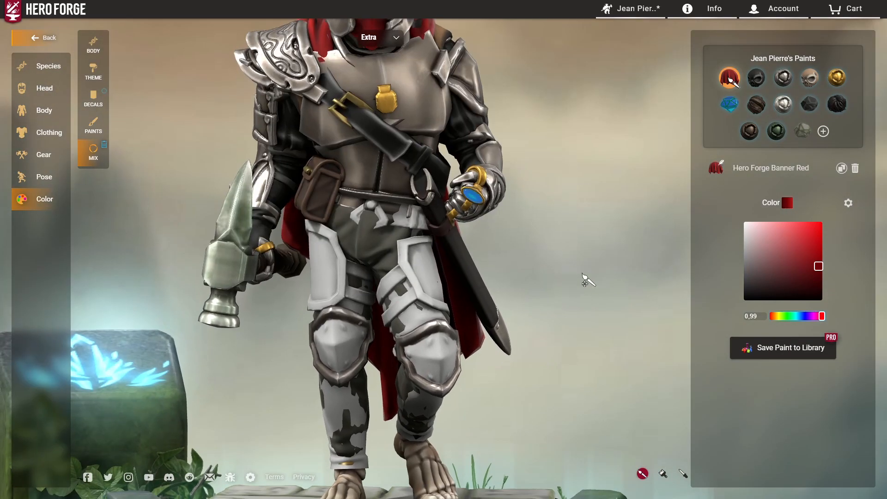
pyautogui.scroll(3, 585, 302)
pyautogui.moveTo(585, 303); pyautogui.dragTo(550, 280)
pyautogui.scroll(-2, 409, 103)
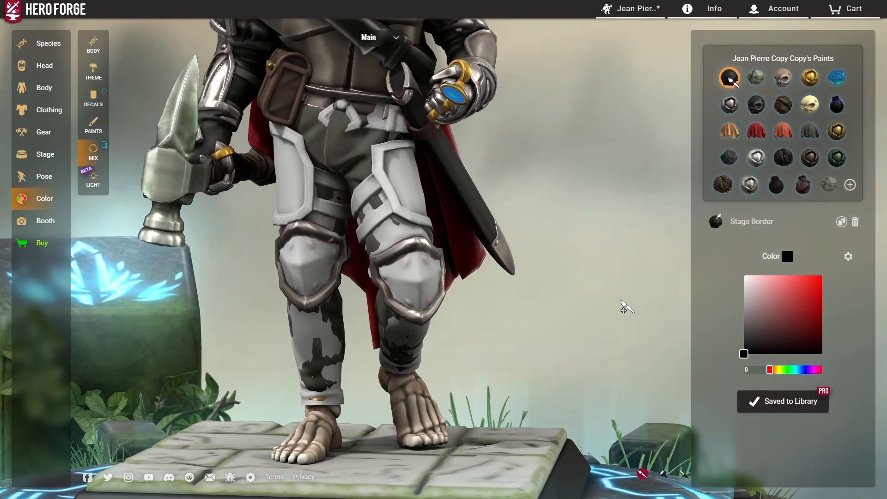
pyautogui.scroll(2, 593, 289)
pyautogui.moveTo(569, 299); pyautogui.dragTo(586, 341)
pyautogui.moveTo(396, 354); pyautogui.dragTo(547, 381)
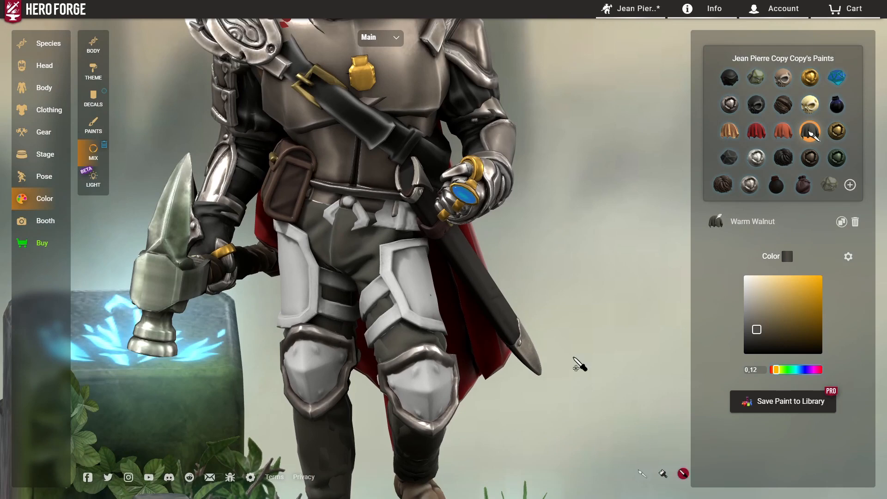
# Paint the buckle and fittings at the waist of the trousers Clockwork Gold
pyautogui.moveTo(353, 206); pyautogui.dragTo(609, 269)
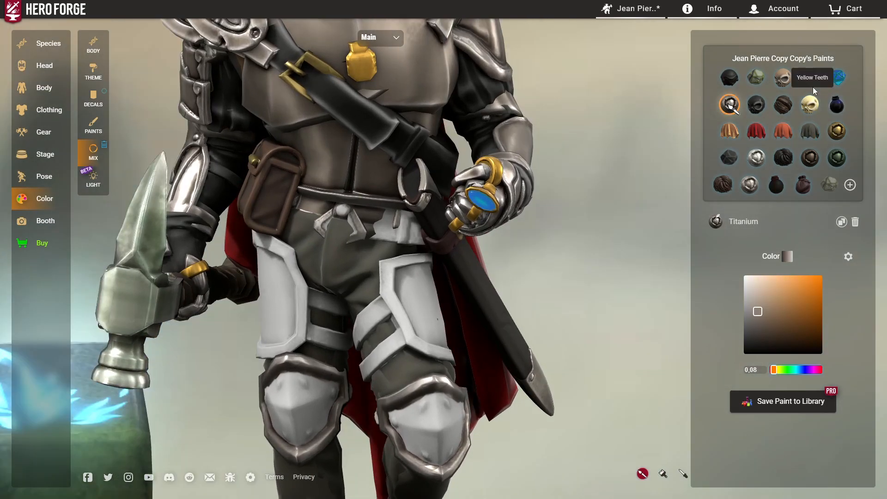
pyautogui.click(838, 134)
pyautogui.click(359, 234)
pyautogui.moveTo(657, 258); pyautogui.dragTo(624, 251)
pyautogui.moveTo(623, 252); pyautogui.dragTo(624, 297, button='right')
pyautogui.click(756, 106)
pyautogui.click(363, 256)
pyautogui.moveTo(624, 259); pyautogui.dragTo(583, 268)
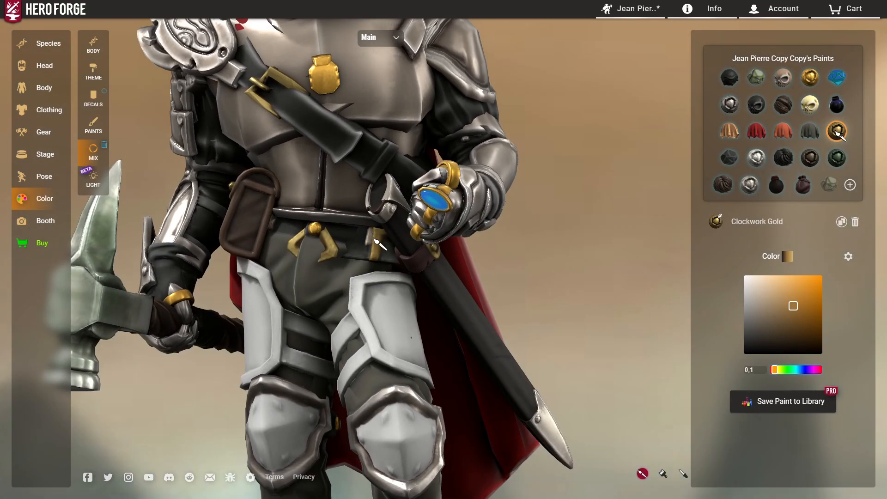
# Paint the thigh plates and knee guards Titanium
pyautogui.scroll(-2, 554, 220)
pyautogui.moveTo(555, 220); pyautogui.dragTo(583, 222)
pyautogui.click(730, 105)
pyautogui.click(420, 283)
pyautogui.click(392, 359)
pyautogui.moveTo(485, 342)
pyautogui.mouseDown()
pyautogui.moveTo(531, 346)
pyautogui.moveTo(612, 416)
pyautogui.mouseUp()
pyautogui.moveTo(612, 416); pyautogui.dragTo(613, 365, button='right')
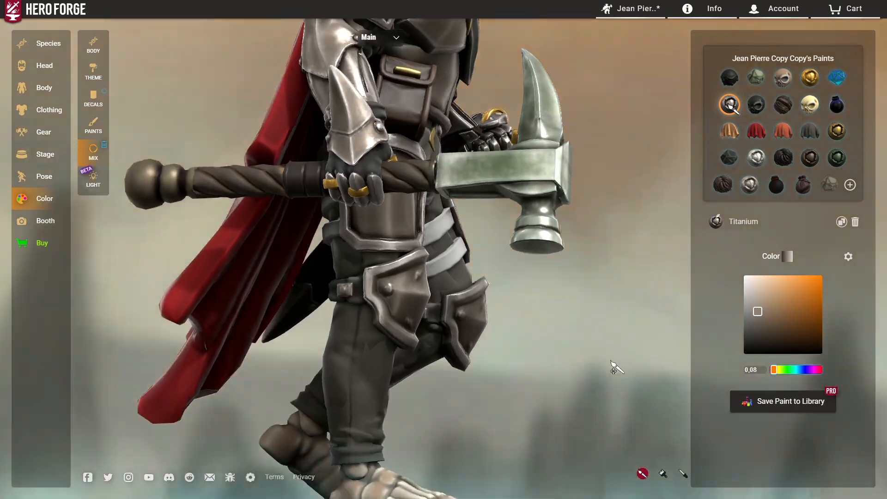
# Touch up the remaining straps and small details of the leg gear with Clockwork Gold, Coal and Blackhorn
pyautogui.moveTo(613, 368); pyautogui.dragTo(546, 365)
pyautogui.click(837, 131)
pyautogui.scroll(-5, 568, 347)
pyautogui.scroll(4, 568, 347)
pyautogui.click(730, 158)
pyautogui.click(462, 199)
pyautogui.moveTo(462, 120); pyautogui.dragTo(443, 176, button='right')
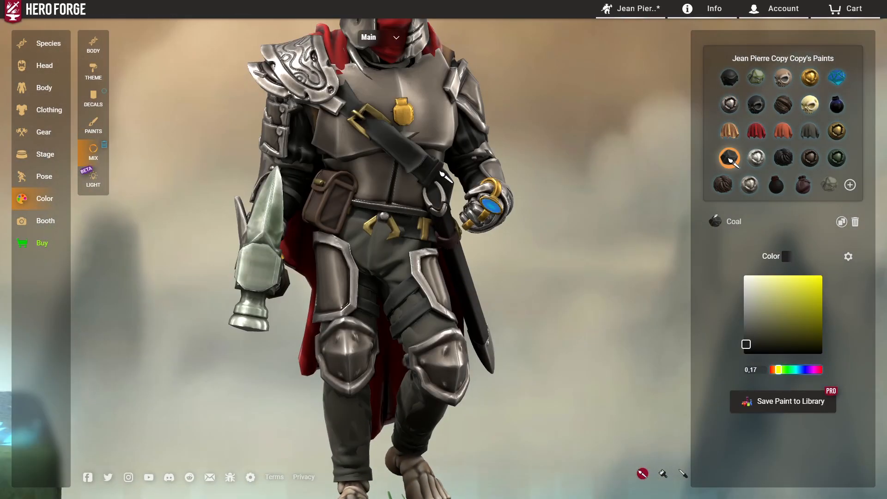
pyautogui.scroll(-4, 412, 319)
pyautogui.scroll(3, 501, 267)
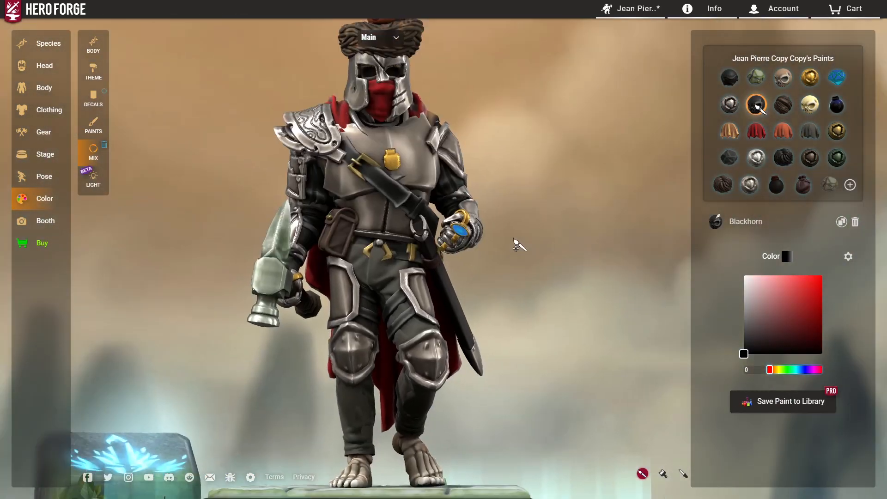
# Open the Main figure's over-leg garments and examine the painted leg armour from several angles and distances
pyautogui.click(41, 118)
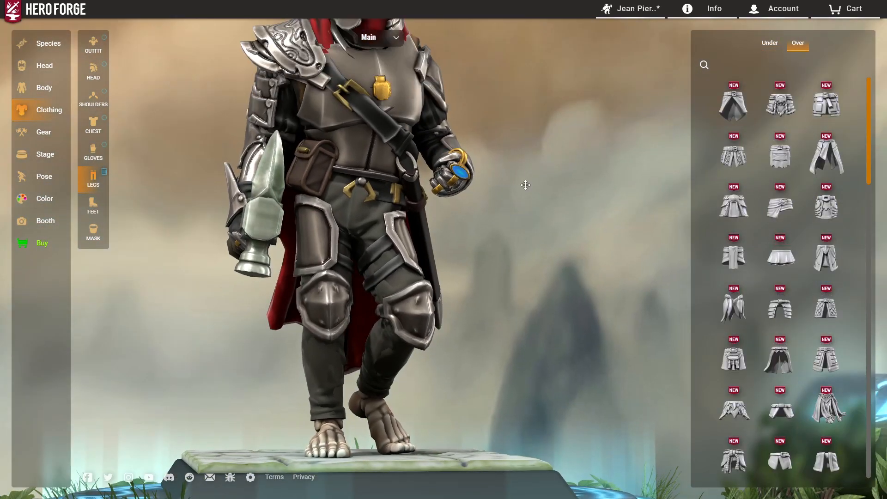
pyautogui.scroll(-5, 608, 195)
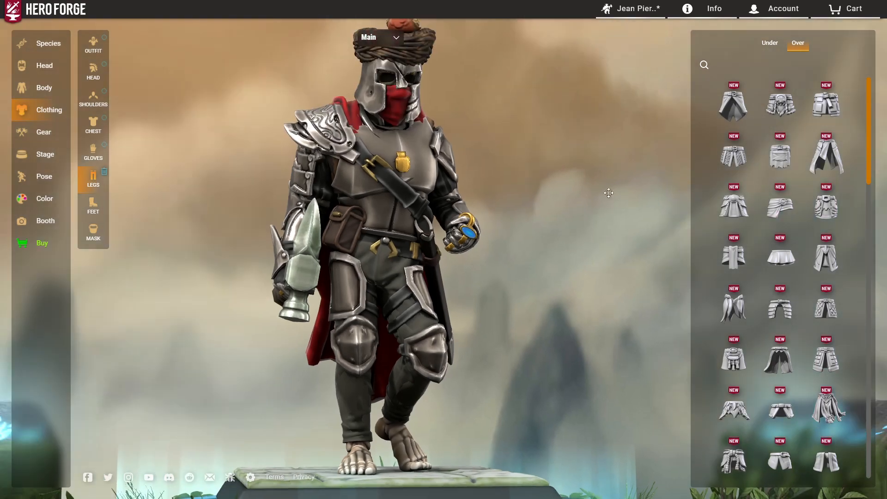
pyautogui.moveTo(592, 195); pyautogui.dragTo(604, 240)
pyautogui.scroll(4, 604, 245)
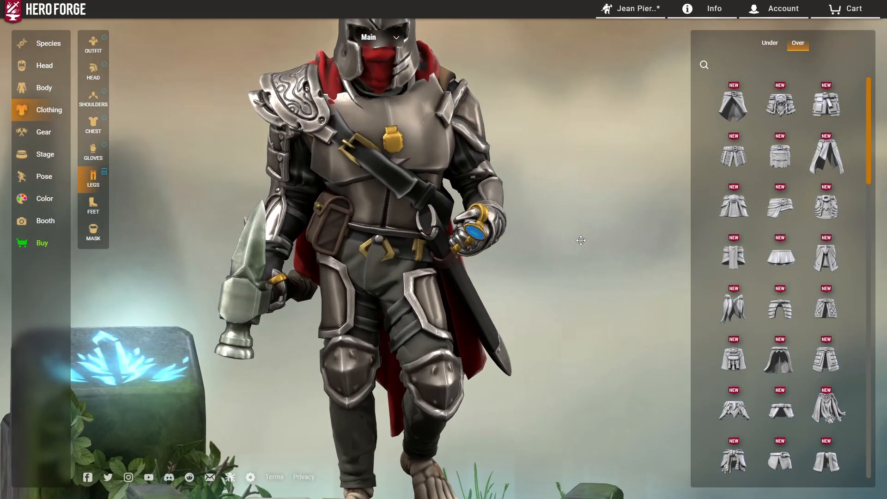
pyautogui.scroll(-4, 554, 255)
pyautogui.moveTo(553, 255); pyautogui.dragTo(541, 286)
pyautogui.scroll(3, 541, 286)
pyautogui.scroll(-3, 542, 286)
pyautogui.moveTo(554, 217); pyautogui.dragTo(596, 222)
pyautogui.scroll(2, 594, 220)
pyautogui.scroll(-1, 802, 272)
pyautogui.scroll(1, 802, 266)
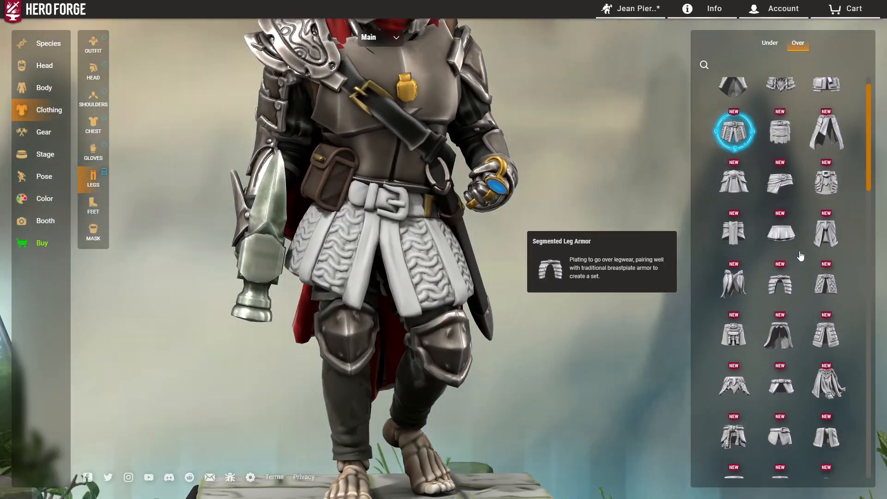
# Try the belted mail skirt and the Segmented Leg Armor over the Main figure's legs
pyautogui.moveTo(564, 207); pyautogui.dragTo(539, 216)
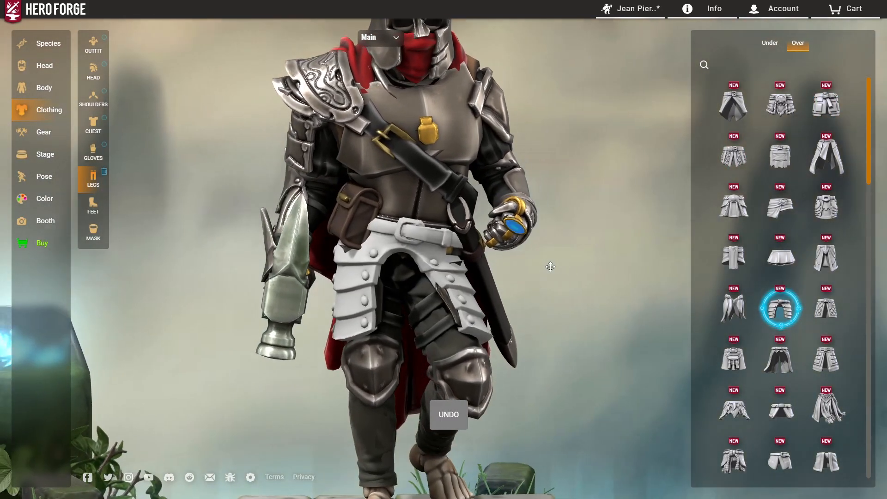
pyautogui.moveTo(551, 267); pyautogui.dragTo(494, 259)
pyautogui.moveTo(571, 255); pyautogui.dragTo(551, 259)
pyautogui.moveTo(551, 259); pyautogui.dragTo(544, 196, button='right')
pyautogui.moveTo(545, 195)
pyautogui.mouseDown()
pyautogui.moveTo(516, 204)
pyautogui.moveTo(559, 196)
pyautogui.mouseUp()
pyautogui.scroll(-2, 607, 108)
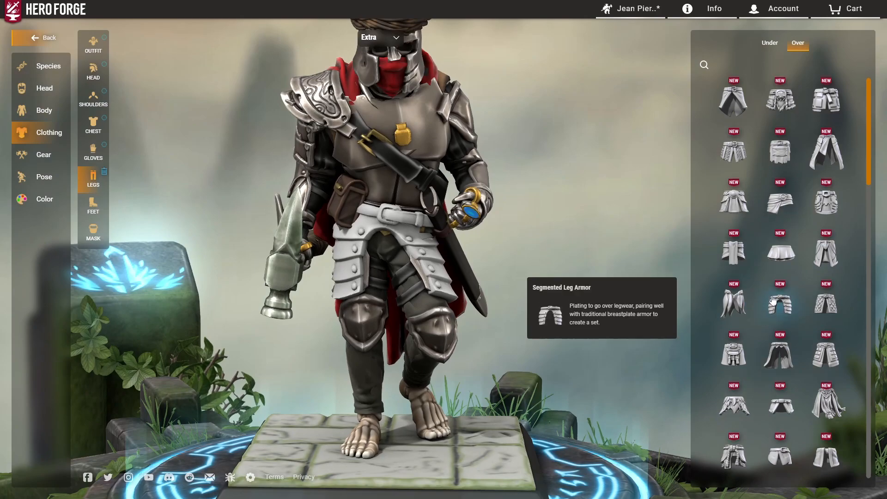
# Switch to the Extra figure and add the long hanging front cloth as its over-leg garment
pyautogui.scroll(-3, 774, 300)
pyautogui.moveTo(559, 270); pyautogui.dragTo(545, 185)
pyautogui.moveTo(492, 182); pyautogui.dragTo(500, 181)
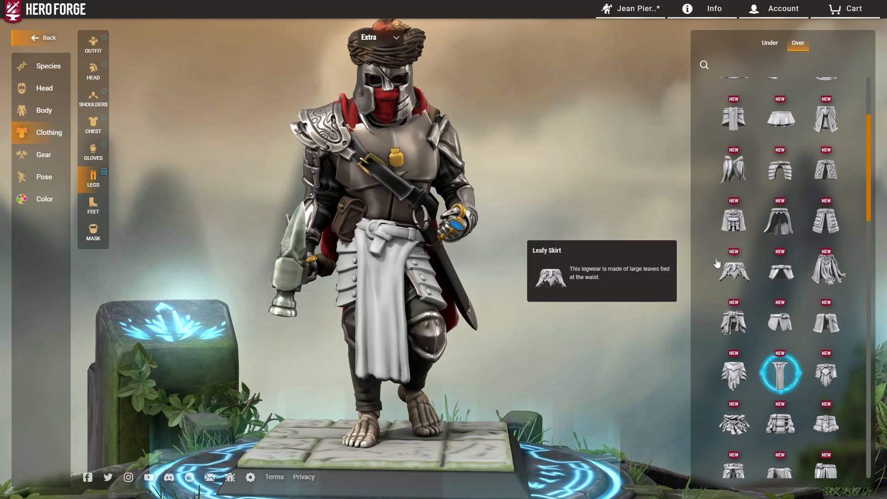
pyautogui.scroll(2, 473, 263)
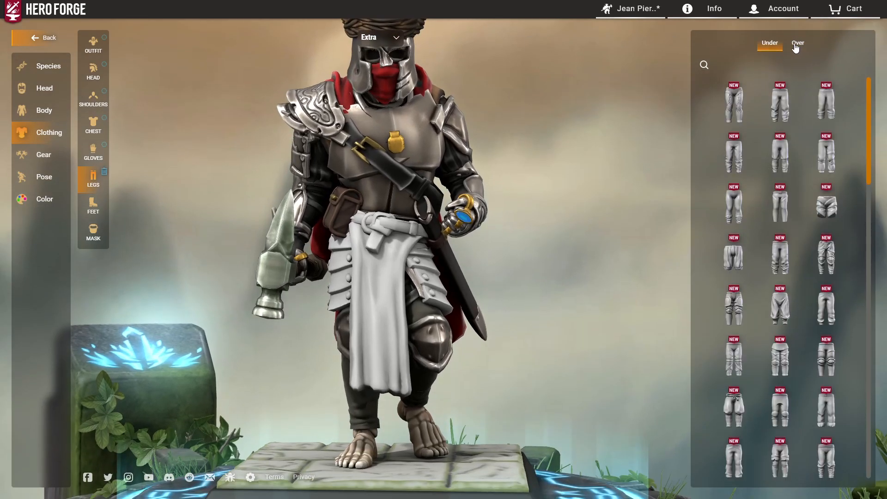
pyautogui.click(799, 43)
pyautogui.scroll(-3, 780, 277)
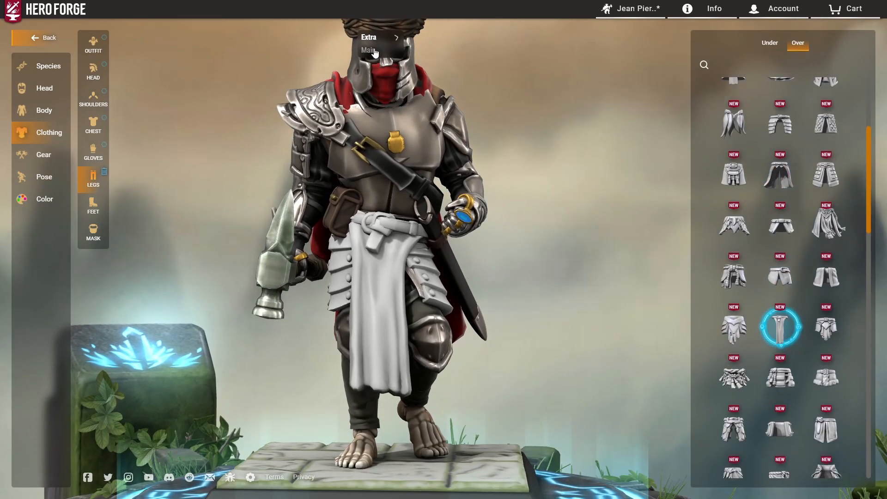
# Switch to the Main figure and try the layered, ragged-edged skirt as its over-leg garment
pyautogui.scroll(-2, 744, 314)
pyautogui.scroll(-2, 740, 354)
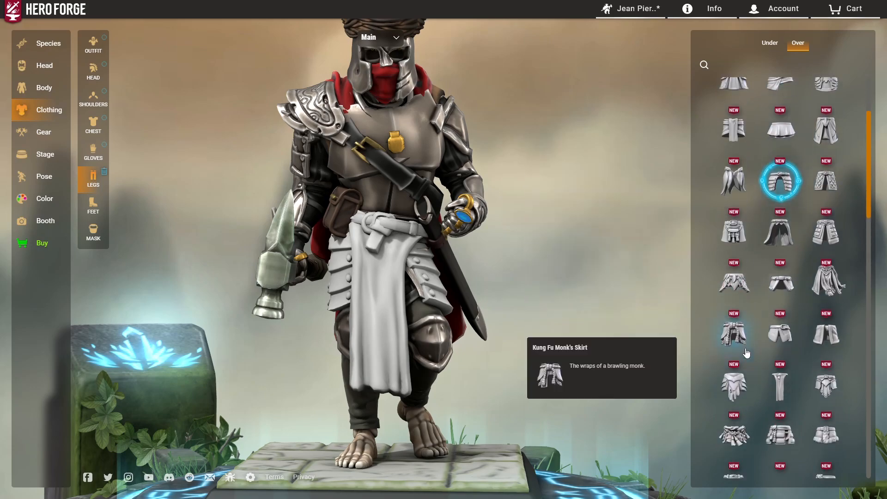
pyautogui.moveTo(520, 284)
pyautogui.mouseDown()
pyautogui.moveTo(642, 252)
pyautogui.moveTo(453, 250)
pyautogui.moveTo(578, 228)
pyautogui.moveTo(573, 247)
pyautogui.moveTo(474, 264)
pyautogui.moveTo(520, 275)
pyautogui.mouseUp()
pyautogui.scroll(1, 519, 275)
pyautogui.moveTo(450, 253); pyautogui.dragTo(508, 277)
pyautogui.scroll(-1, 508, 277)
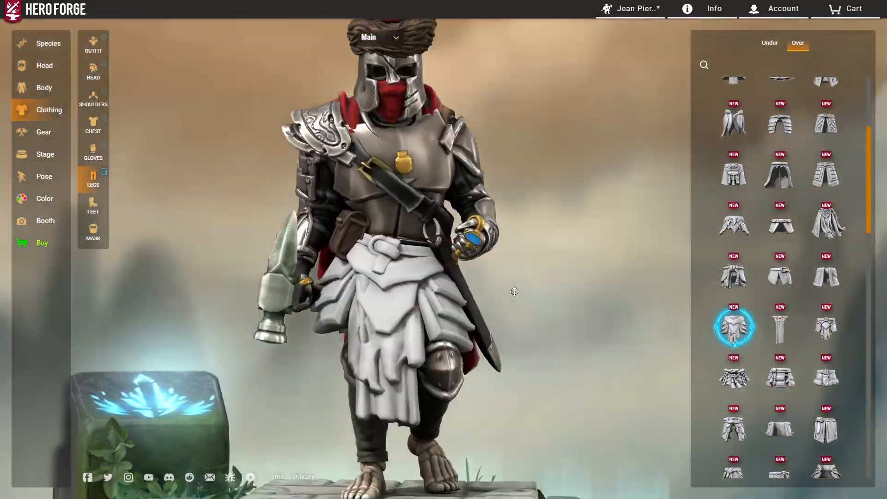
# Return to the Extra figure, try a different over-leg garment in place of the front cloth, and undo it
pyautogui.click(770, 43)
pyautogui.scroll(-1, 517, 176)
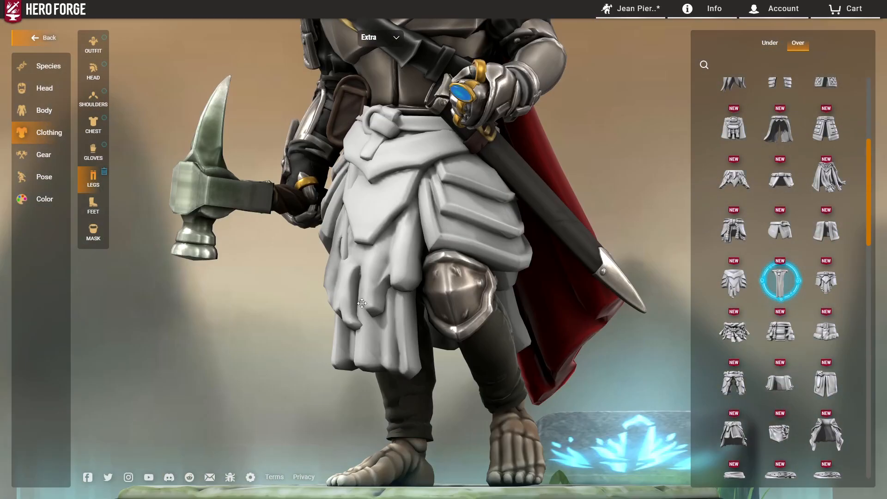
pyautogui.moveTo(361, 303); pyautogui.dragTo(450, 298)
pyautogui.scroll(5, 785, 231)
pyautogui.moveTo(489, 203); pyautogui.dragTo(499, 224)
pyautogui.scroll(-1, 739, 210)
pyautogui.click(735, 210)
pyautogui.hotkey('ctrl', 'z')
pyautogui.scroll(-5, 783, 319)
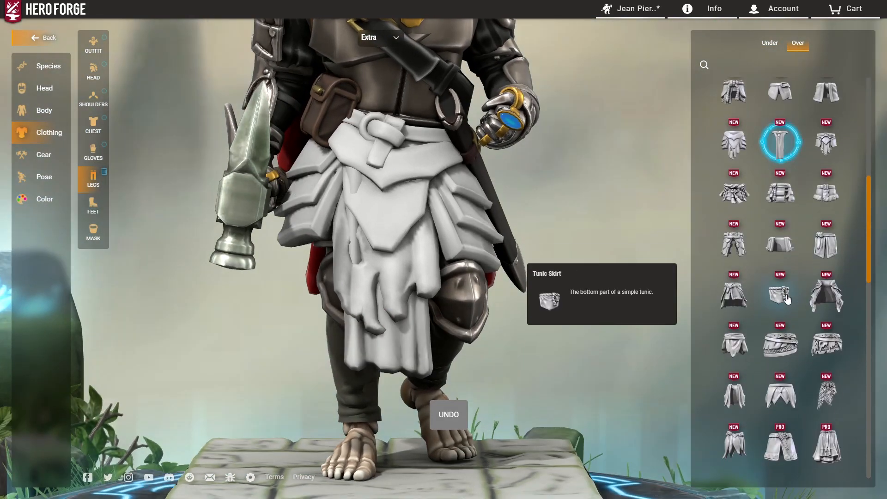
# Try further over-leg garments on the Extra figure, including the one beside the long front cloth, and undo the change
pyautogui.scroll(-1, 763, 314)
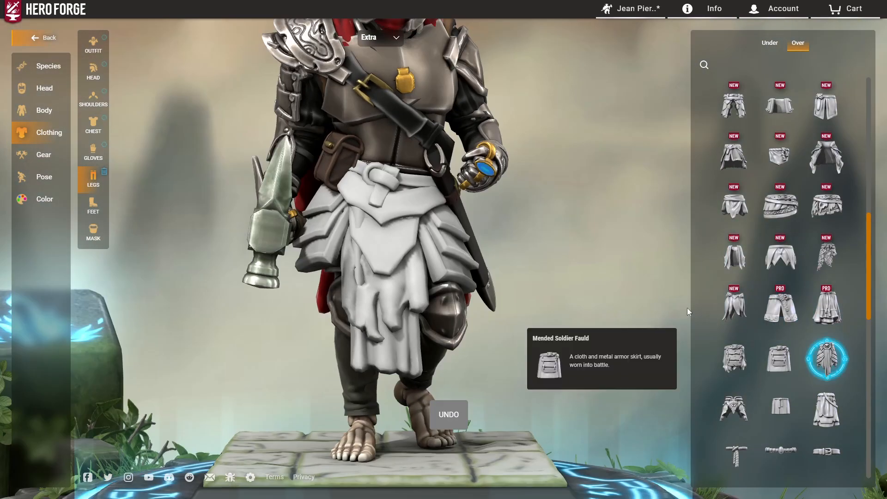
pyautogui.moveTo(687, 308); pyautogui.dragTo(587, 301)
pyautogui.scroll(2, 794, 241)
pyautogui.scroll(4, 794, 242)
pyautogui.click(827, 282)
pyautogui.hotkey('ctrl', 'z')
pyautogui.scroll(5, 767, 280)
pyautogui.moveTo(608, 258); pyautogui.dragTo(500, 255)
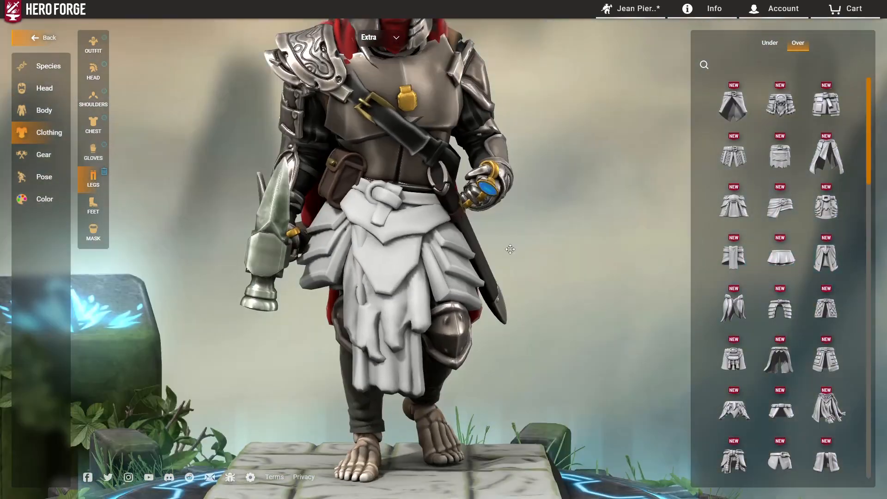
# Try Segmented Leg Armor on the Main figure again, and replace it with the long, flared open-front skirt
pyautogui.click(780, 307)
pyautogui.scroll(-3, 780, 296)
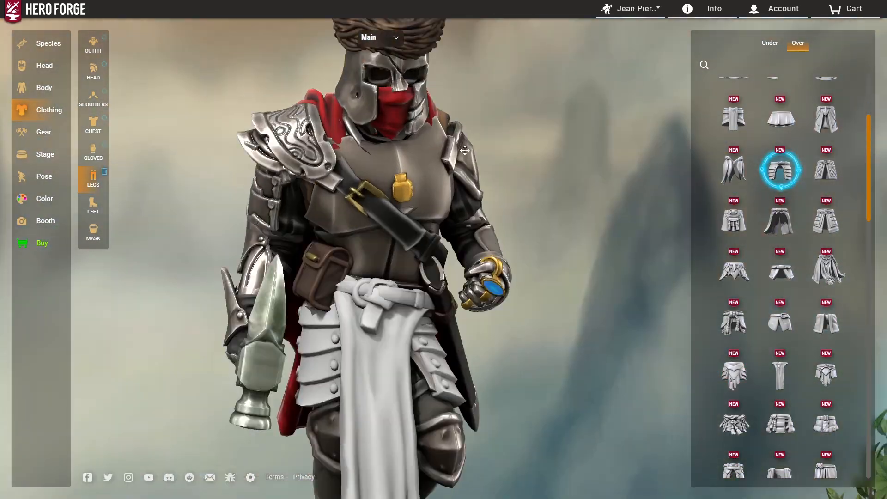
pyautogui.scroll(3, 781, 277)
pyautogui.scroll(-4, 781, 277)
pyautogui.click(781, 173)
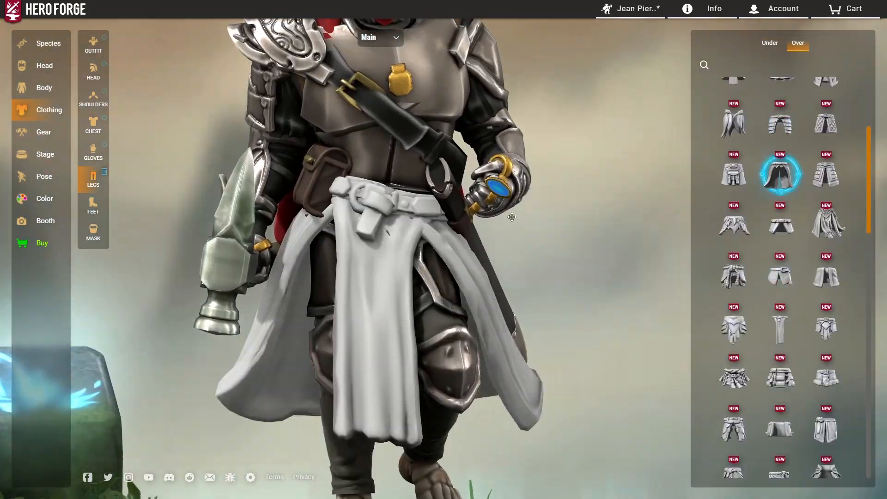
# Try the Scale Mail Skirt and neighbouring over-leg garments on the Main figure in place of the flared open-front skirt
pyautogui.scroll(-3, 762, 268)
pyautogui.click(780, 244)
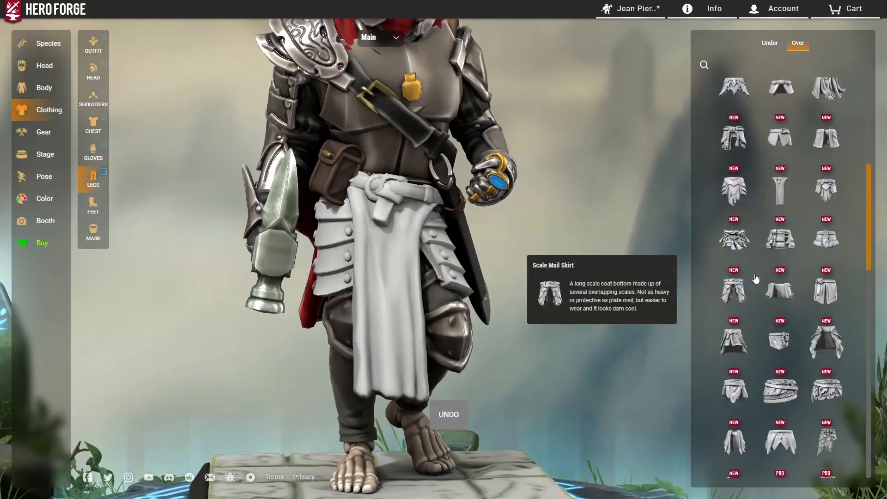
pyautogui.click(735, 289)
pyautogui.scroll(-3, 554, 296)
pyautogui.scroll(5, 758, 277)
pyautogui.click(782, 216)
pyautogui.scroll(3, 493, 330)
pyautogui.scroll(-4, 749, 299)
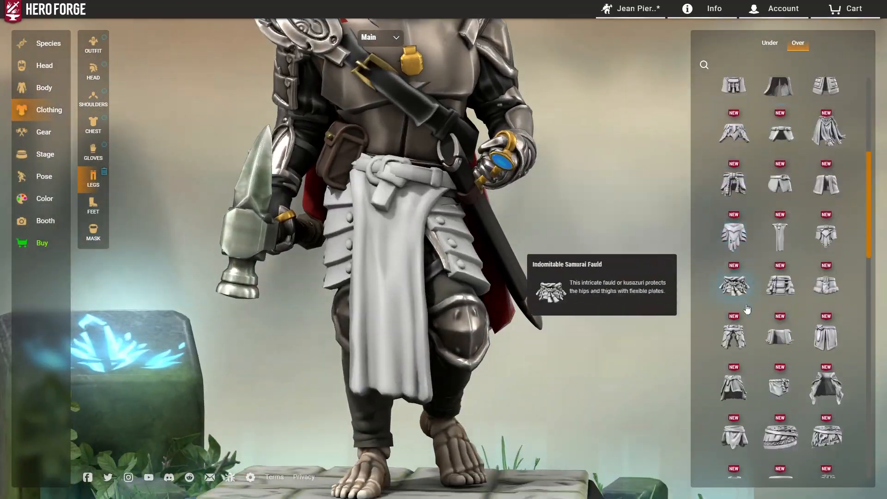
# Try more over-leg garments on the Main figure, including the Scale Mail Skirt once more
pyautogui.click(734, 337)
pyautogui.scroll(-3, 524, 277)
pyautogui.click(826, 235)
pyautogui.scroll(3, 780, 231)
pyautogui.click(780, 171)
pyautogui.scroll(3, 758, 175)
pyautogui.click(735, 156)
pyautogui.scroll(2, 524, 212)
pyautogui.scroll(-3, 524, 212)
# Fit the Main figure with the segmented plate leg armor as its over-leg garment, worn beneath the long front cloth
pyautogui.click(780, 308)
pyautogui.scroll(3, 503, 174)
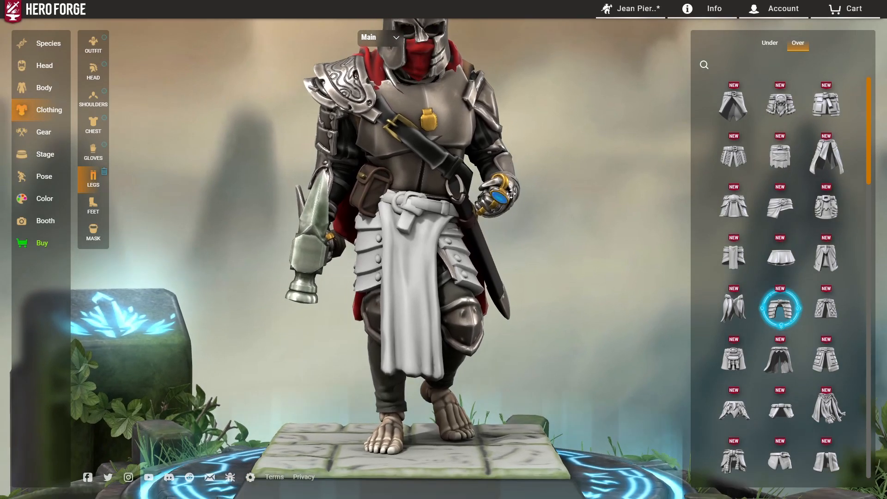
pyautogui.scroll(-3, 512, 188)
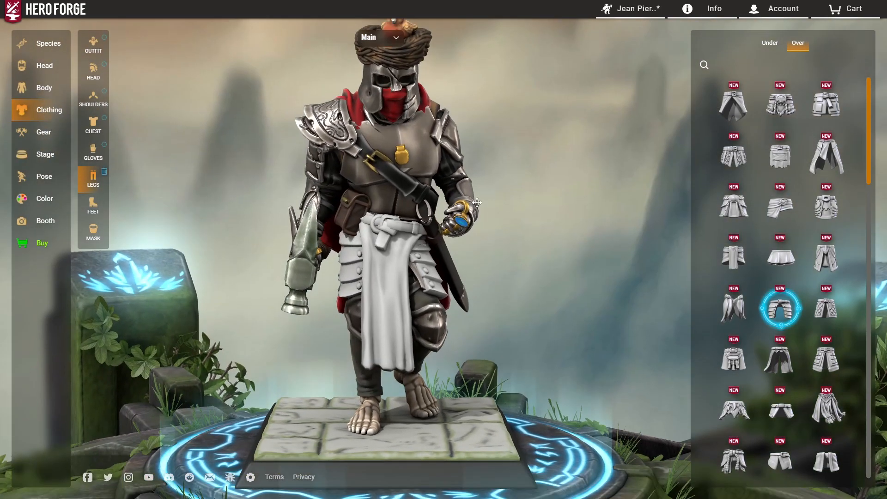
pyautogui.scroll(-3, 372, 155)
pyautogui.moveTo(406, 227); pyautogui.dragTo(444, 264)
pyautogui.scroll(4, 444, 264)
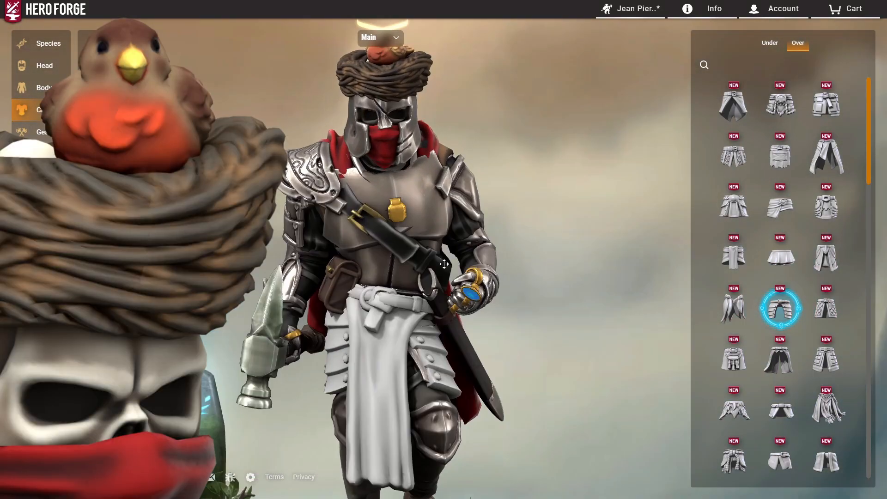
pyautogui.moveTo(444, 264); pyautogui.dragTo(442, 178, button='right')
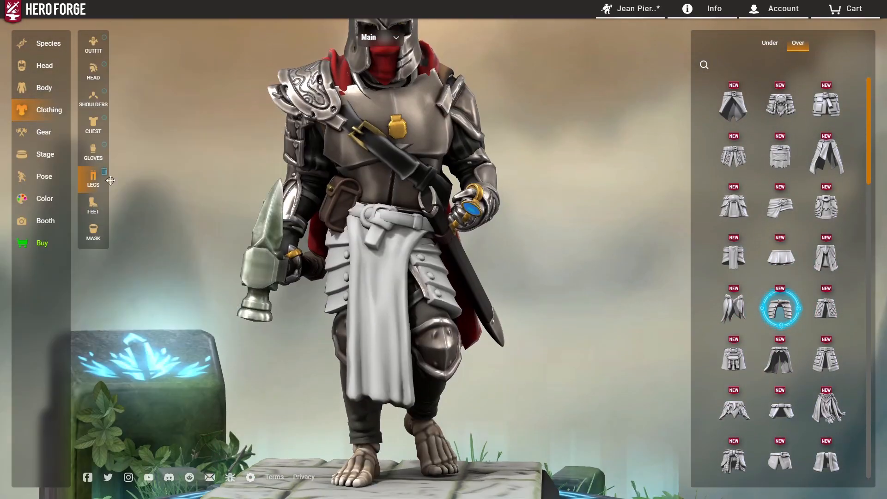
# Give the barefoot Main figure a linked pair of tall, plain boots
pyautogui.click(93, 206)
pyautogui.scroll(3, 476, 268)
pyautogui.moveTo(480, 270); pyautogui.dragTo(482, 190, button='right')
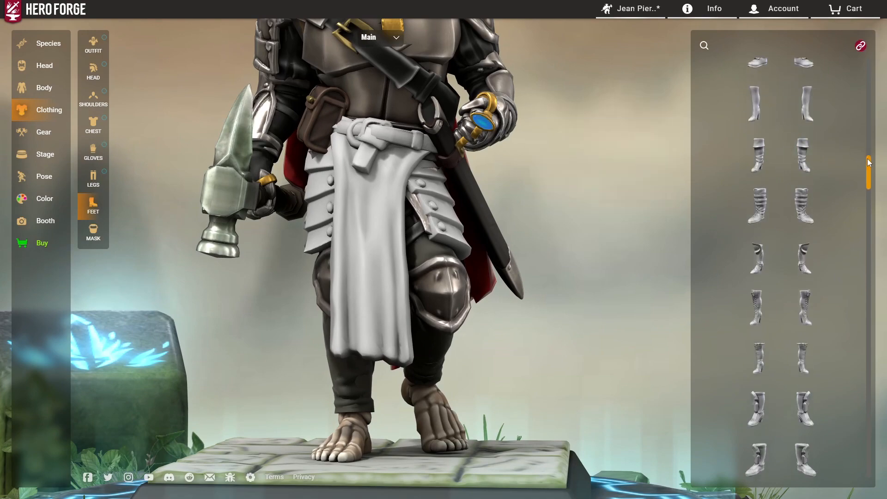
pyautogui.moveTo(467, 227); pyautogui.dragTo(445, 250)
pyautogui.scroll(3, 380, 227)
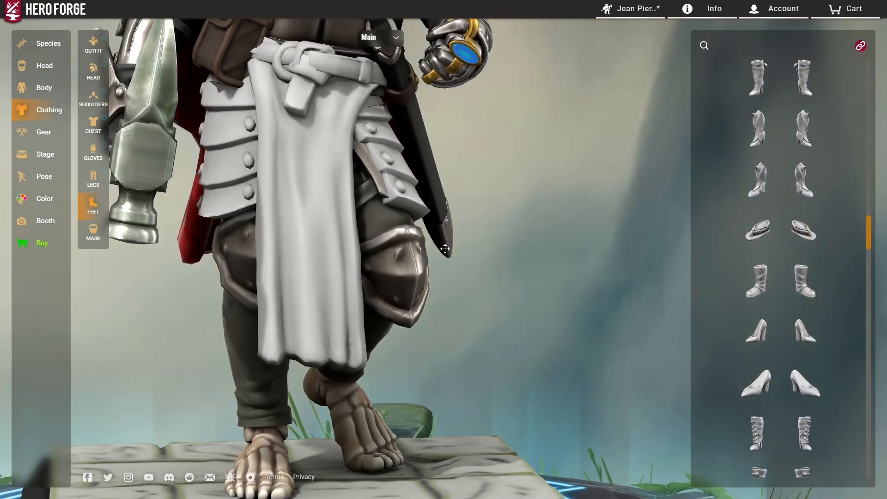
pyautogui.moveTo(444, 250); pyautogui.dragTo(467, 196, button='right')
pyautogui.scroll(-3, 845, 263)
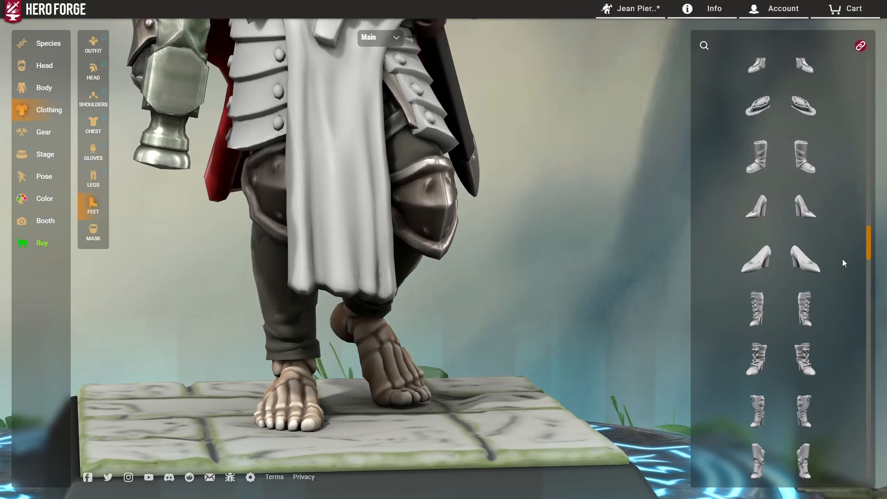
pyautogui.scroll(-3, 822, 230)
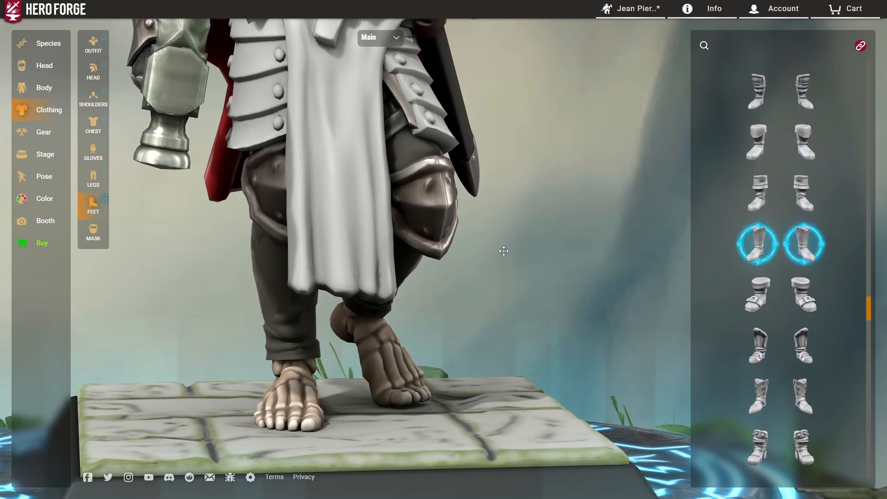
pyautogui.scroll(-5, 502, 250)
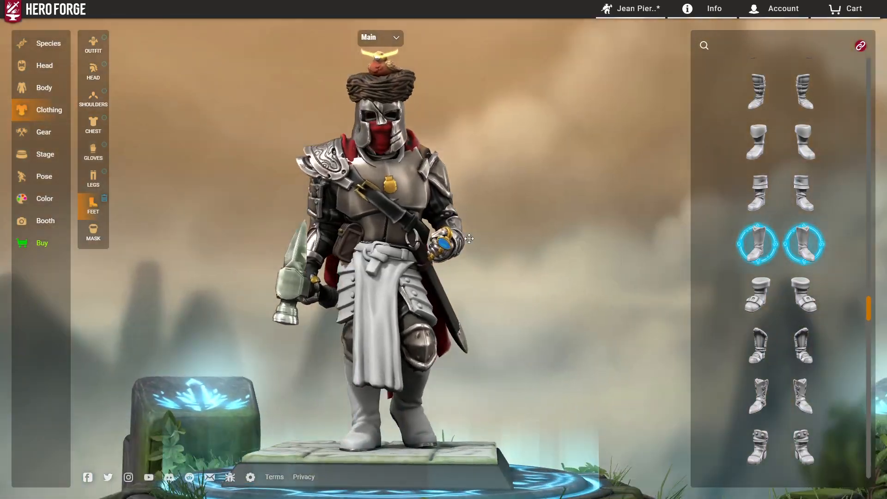
# Switch to the Extra figure and look through its available footwear, including the Blackguard Boots
pyautogui.moveTo(469, 239); pyautogui.dragTo(508, 272)
pyautogui.scroll(2, 420, 248)
pyautogui.scroll(2, 439, 267)
pyautogui.moveTo(511, 298); pyautogui.dragTo(513, 179, button='right')
pyautogui.moveTo(448, 365); pyautogui.dragTo(444, 243, button='right')
pyautogui.moveTo(444, 244); pyautogui.dragTo(480, 253)
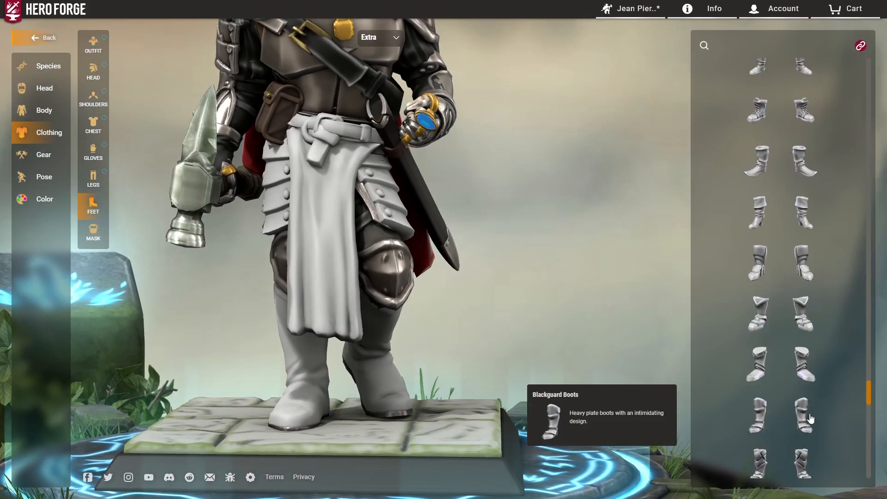
pyautogui.scroll(-1, 784, 392)
pyautogui.scroll(-12, 784, 392)
pyautogui.moveTo(476, 305); pyautogui.dragTo(502, 255, button='right')
pyautogui.scroll(5, 501, 255)
pyautogui.moveTo(462, 397); pyautogui.dragTo(462, 235, button='right')
pyautogui.moveTo(462, 235); pyautogui.dragTo(523, 238)
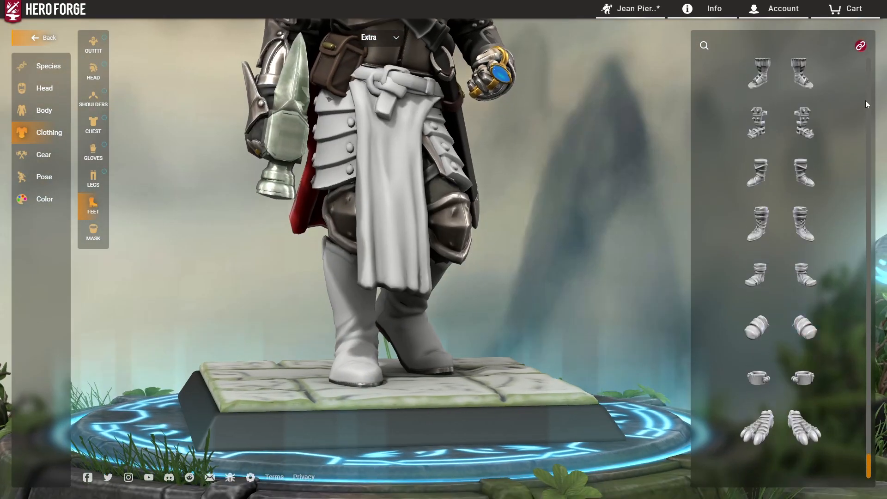
# Unlink the Extra figure's left and right footwear so each foot can be dressed separately
pyautogui.scroll(-5, 547, 166)
pyautogui.moveTo(547, 167); pyautogui.dragTo(519, 253)
pyautogui.scroll(2, 499, 184)
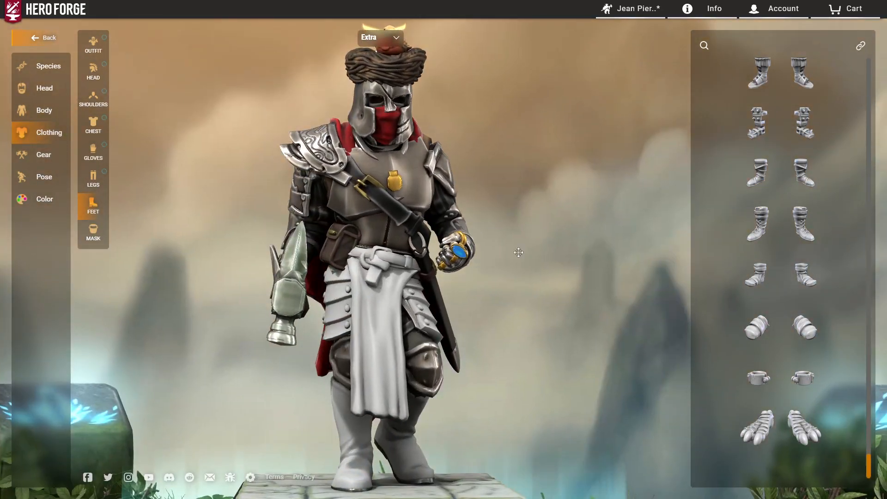
pyautogui.scroll(2, 498, 164)
pyautogui.scroll(-2, 480, 178)
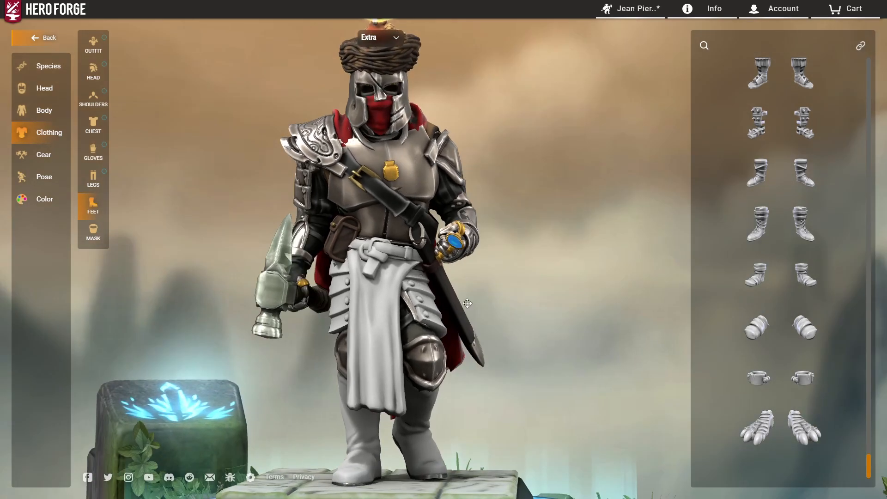
pyautogui.scroll(2, 427, 383)
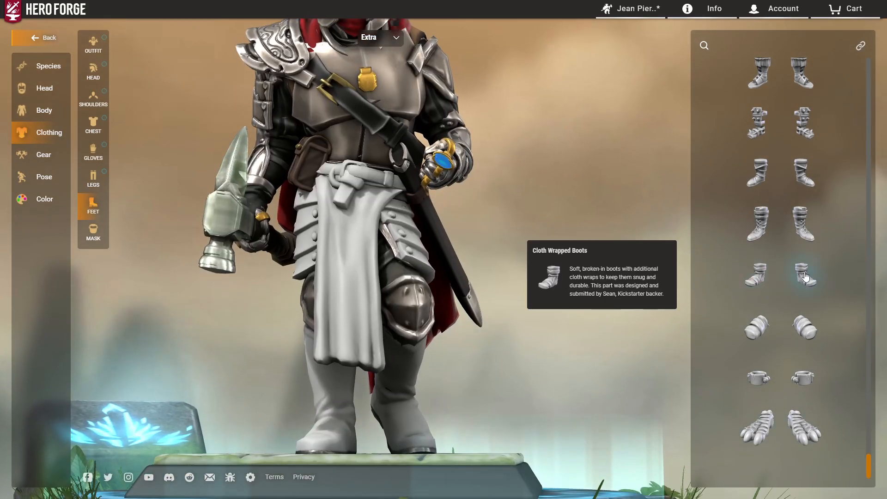
# Try Foot Wraps on only the Extra figure's right foot, and undo the change
pyautogui.moveTo(412, 240); pyautogui.dragTo(474, 249)
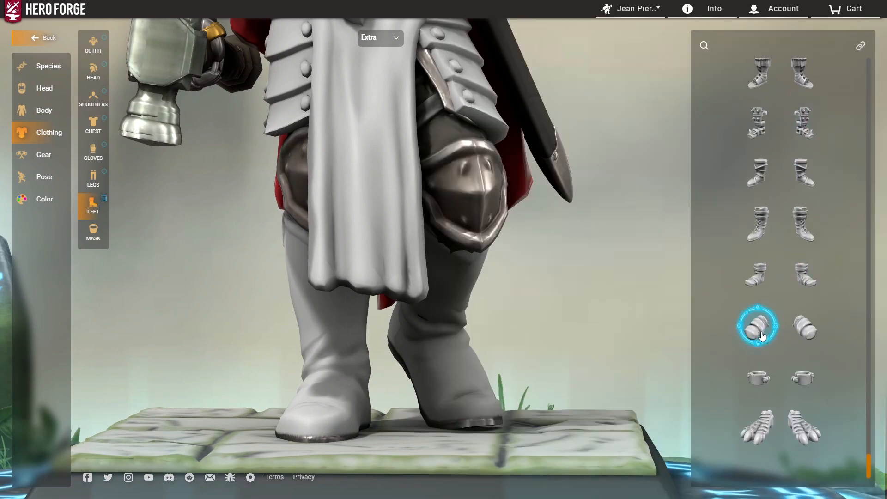
pyautogui.scroll(-5, 496, 298)
pyautogui.moveTo(423, 286)
pyautogui.mouseDown()
pyautogui.moveTo(457, 305)
pyautogui.moveTo(510, 315)
pyautogui.moveTo(435, 277)
pyautogui.moveTo(427, 296)
pyautogui.mouseUp()
pyautogui.hotkey('ctrl', 'z')
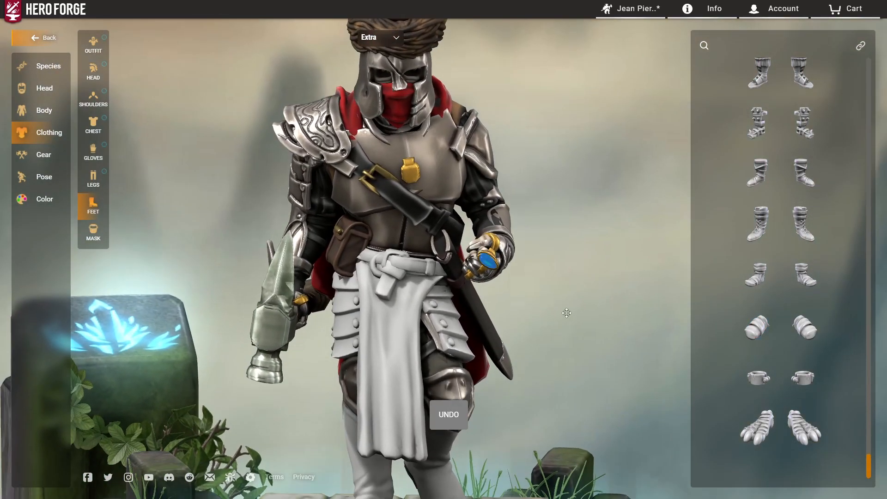
pyautogui.click(761, 331)
pyautogui.moveTo(472, 326); pyautogui.dragTo(571, 297)
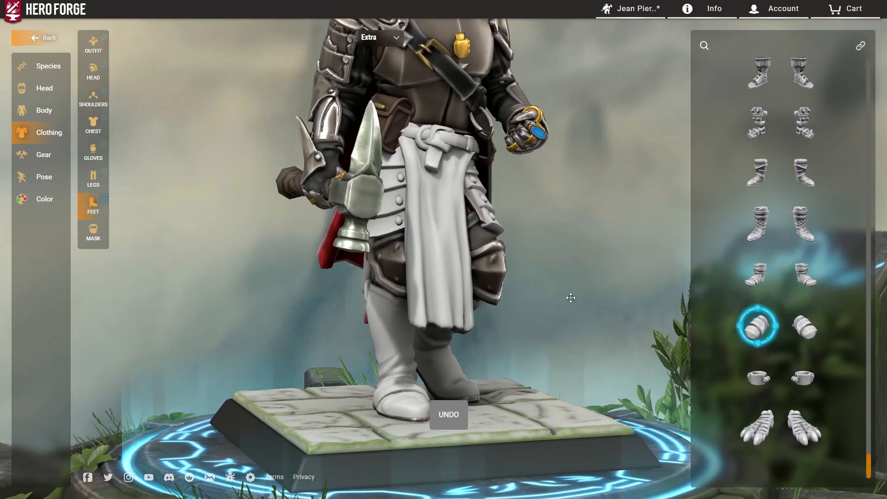
pyautogui.moveTo(439, 339); pyautogui.dragTo(358, 291)
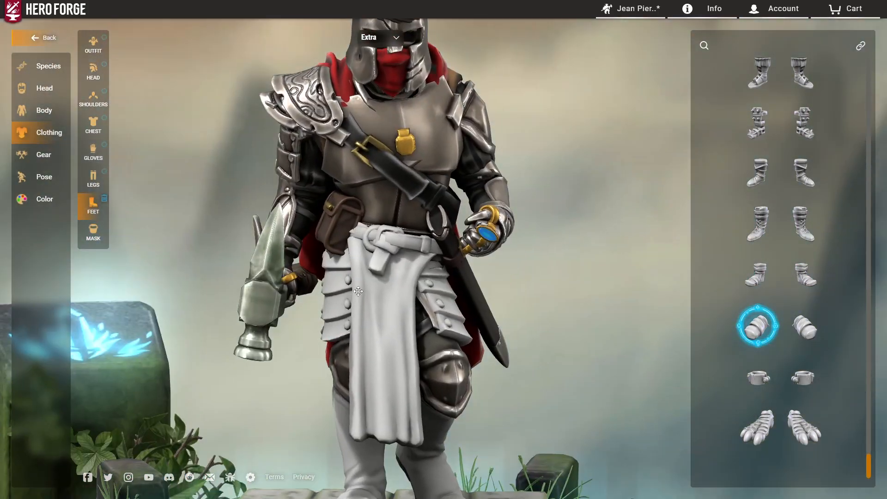
pyautogui.scroll(-5, 400, 309)
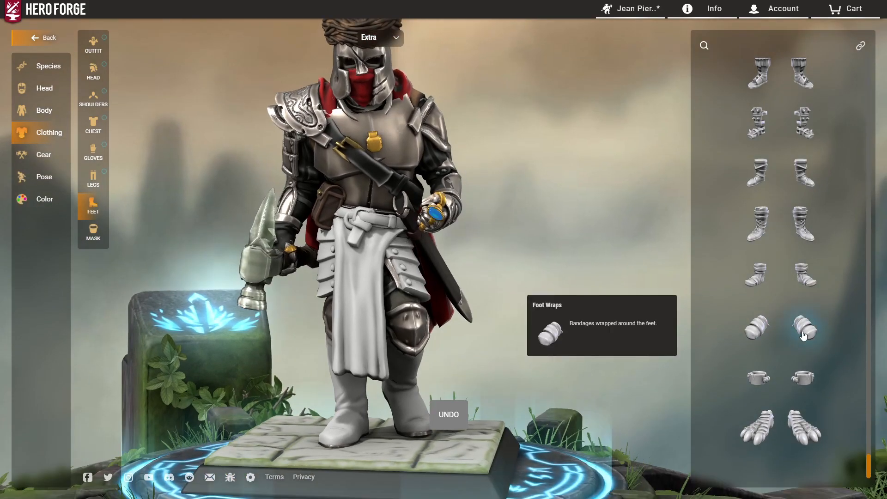
# Try Foot Wraps on only the Extra figure's left foot, and undo the change
pyautogui.moveTo(536, 275); pyautogui.dragTo(426, 337)
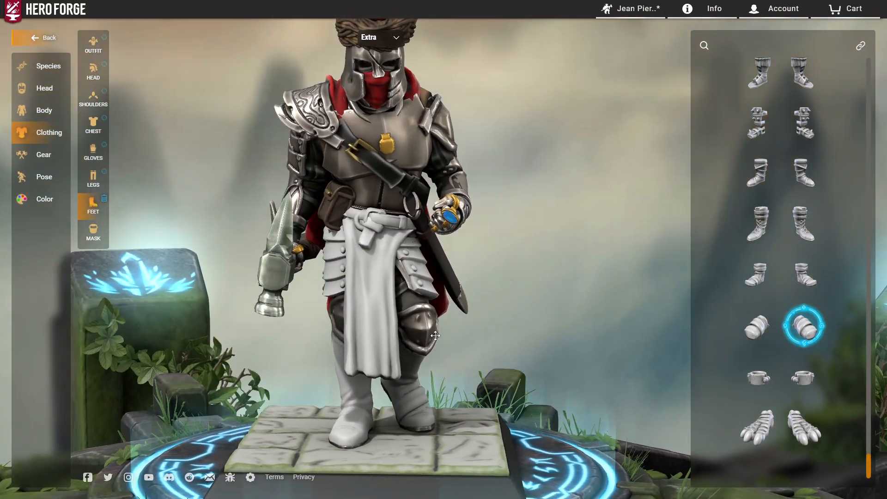
pyautogui.scroll(3, 435, 342)
pyautogui.moveTo(391, 404); pyautogui.dragTo(362, 328, button='right')
pyautogui.moveTo(404, 346); pyautogui.dragTo(458, 354)
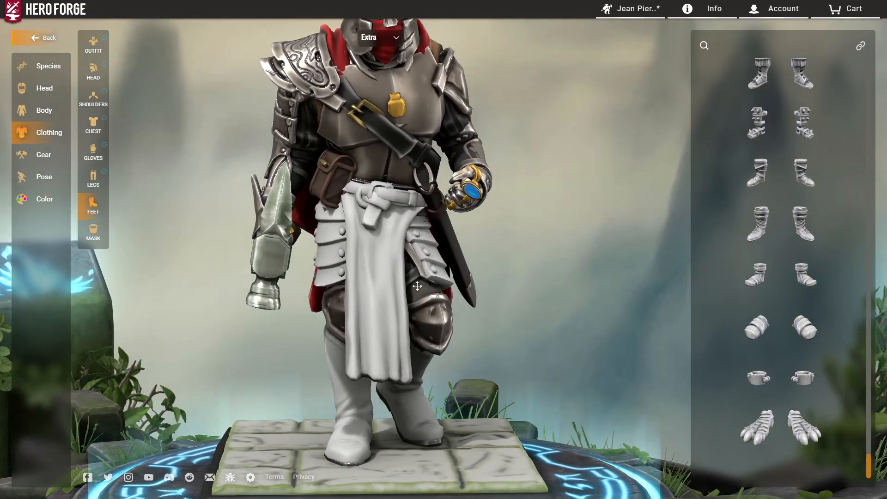
# Add a single Ankle Manacle over the boot on the Extra figure's right foot
pyautogui.moveTo(502, 327); pyautogui.dragTo(477, 319)
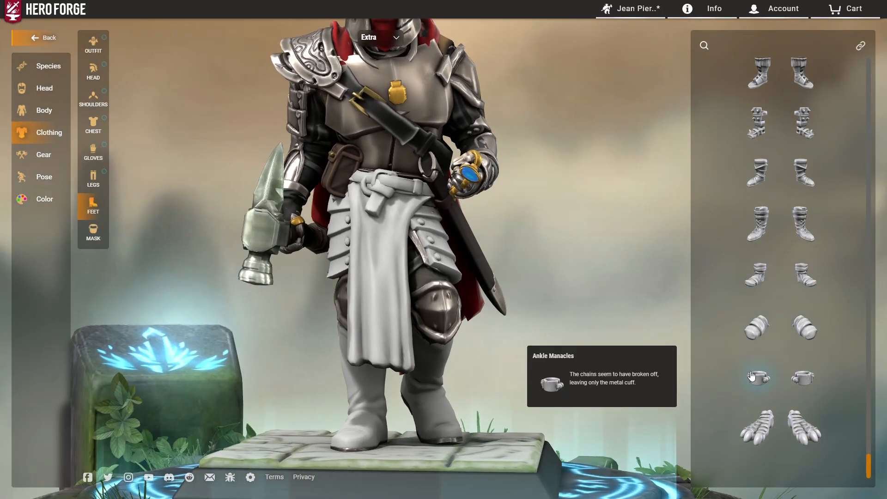
pyautogui.click(754, 377)
pyautogui.moveTo(417, 315); pyautogui.dragTo(405, 149)
pyautogui.moveTo(443, 287); pyautogui.dragTo(343, 356)
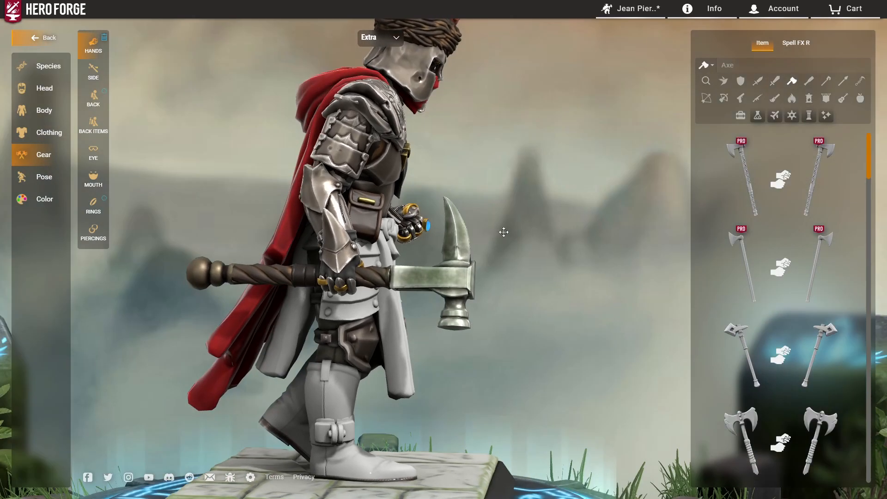
# Place the engraved bearded axe in the Extra figure's right hand alongside the hammer, and open the pose settings
pyautogui.moveTo(735, 176)
pyautogui.scroll(1, 508, 281)
pyautogui.moveTo(517, 329); pyautogui.dragTo(530, 287, button='right')
pyautogui.scroll(-8, 821, 347)
pyautogui.moveTo(530, 287); pyautogui.dragTo(471, 265)
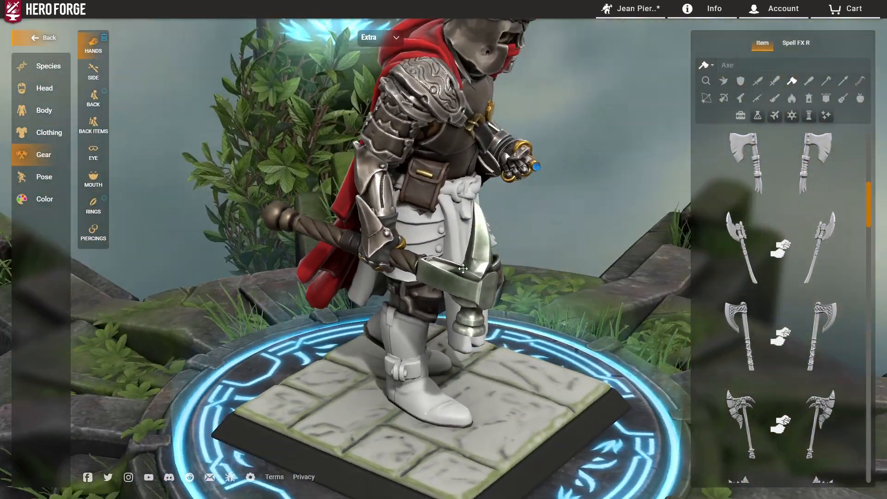
pyautogui.moveTo(738, 319)
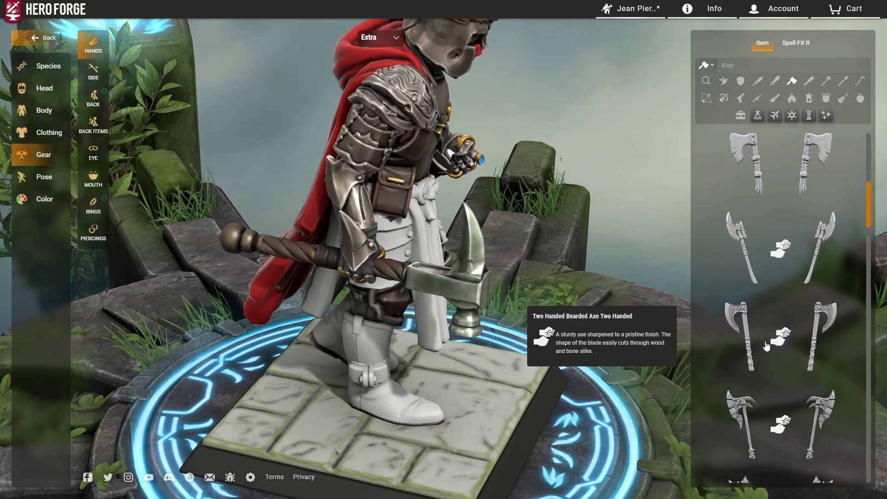
pyautogui.click(750, 336)
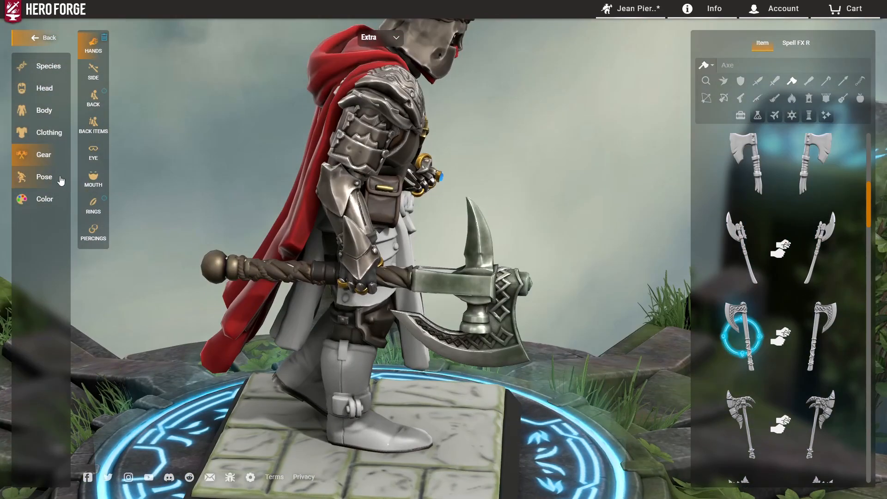
pyautogui.click(44, 177)
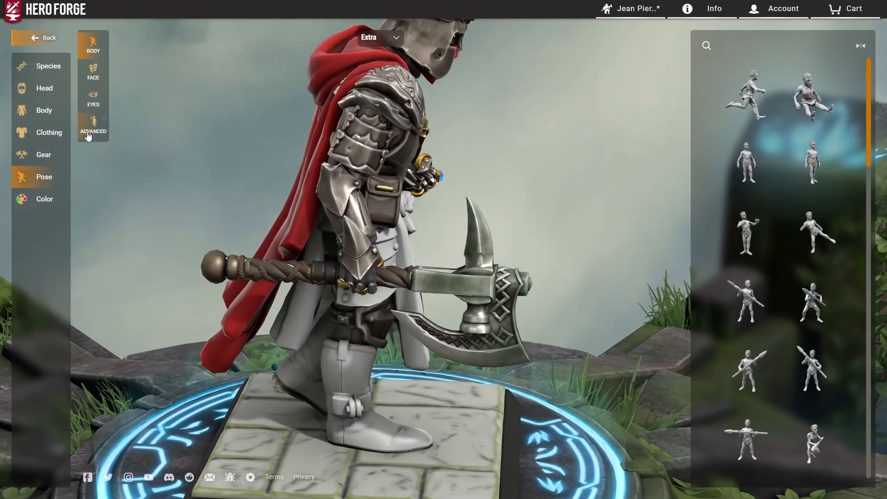
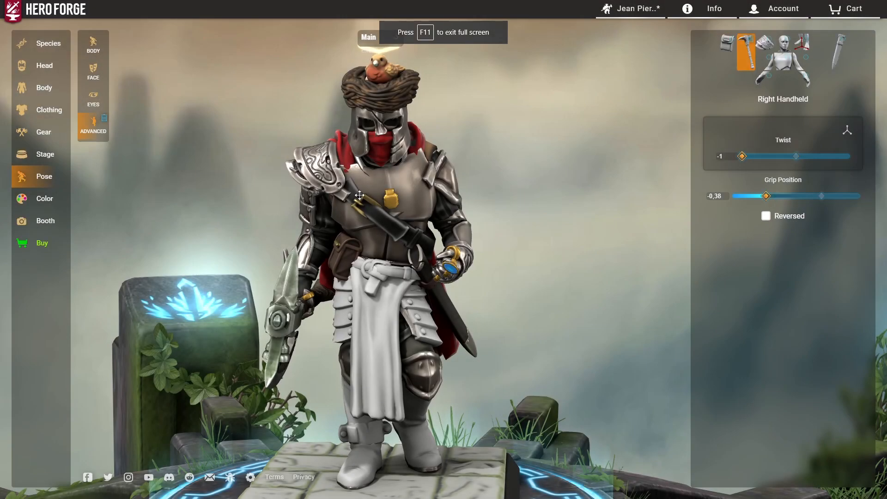
# Fill the Main figure's empty eye sockets with the plain round eyes
pyautogui.click(21, 199)
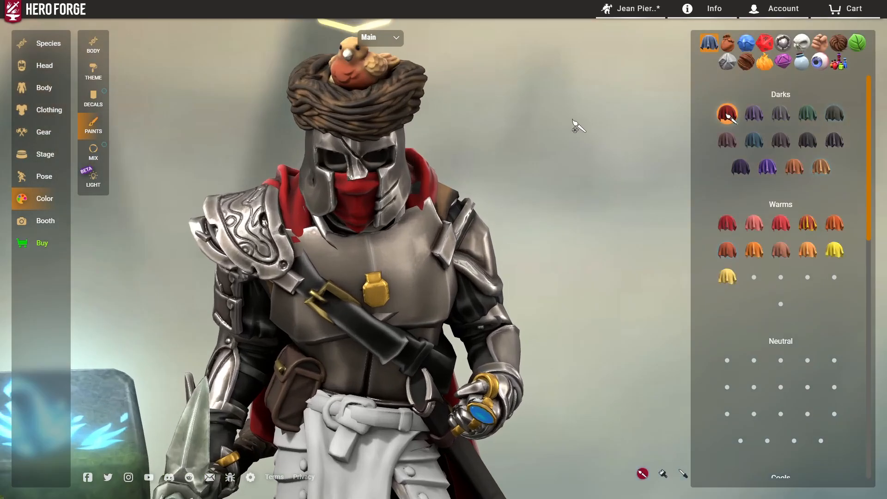
pyautogui.click(44, 65)
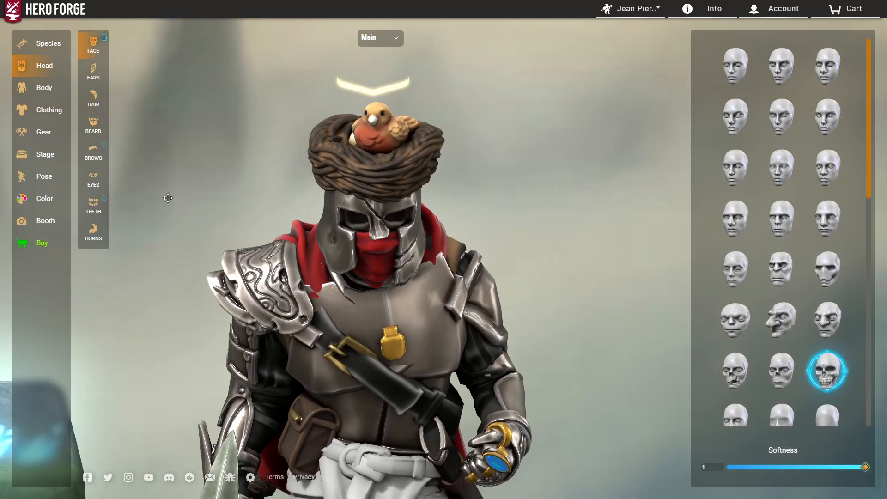
pyautogui.click(94, 180)
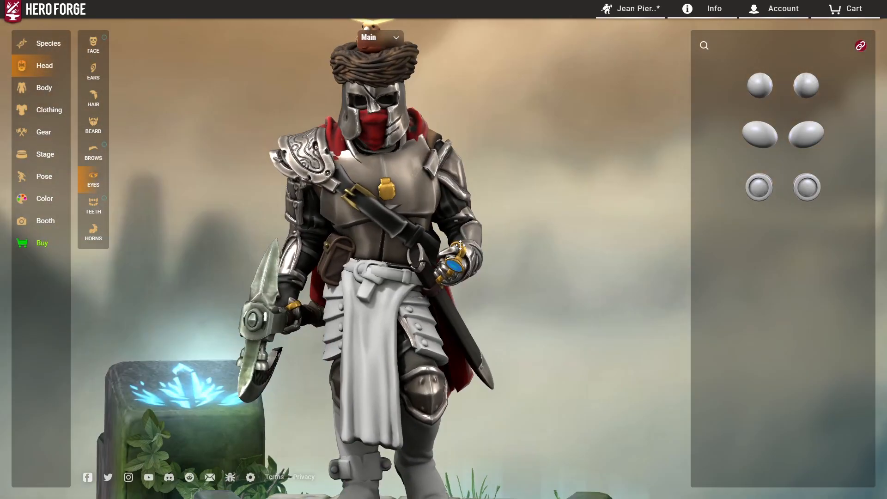
pyautogui.moveTo(426, 216); pyautogui.dragTo(442, 242)
pyautogui.moveTo(405, 435); pyautogui.dragTo(383, 383, button='right')
pyautogui.moveTo(407, 296); pyautogui.dragTo(362, 281)
pyautogui.scroll(5, 355, 305)
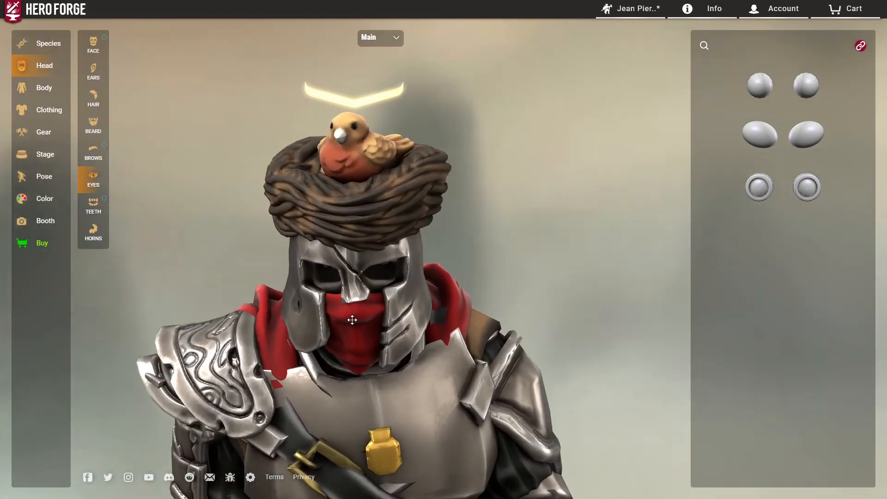
pyautogui.click(760, 86)
pyautogui.moveTo(495, 217); pyautogui.dragTo(459, 228)
pyautogui.scroll(1, 459, 227)
# Paint both of the Main figure's eyes with the Mad Science Green lens paint
pyautogui.click(49, 203)
pyautogui.click(93, 157)
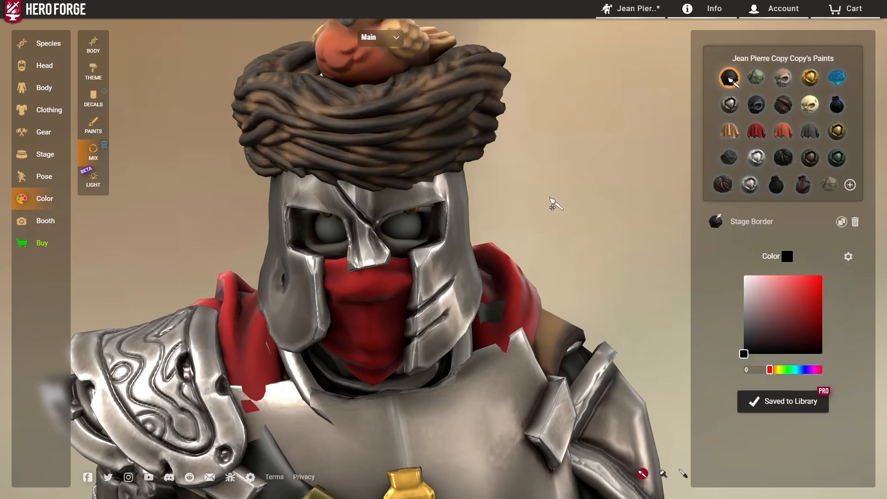
pyautogui.moveTo(544, 200); pyautogui.dragTo(537, 172, button='right')
pyautogui.click(278, 184)
pyautogui.click(94, 125)
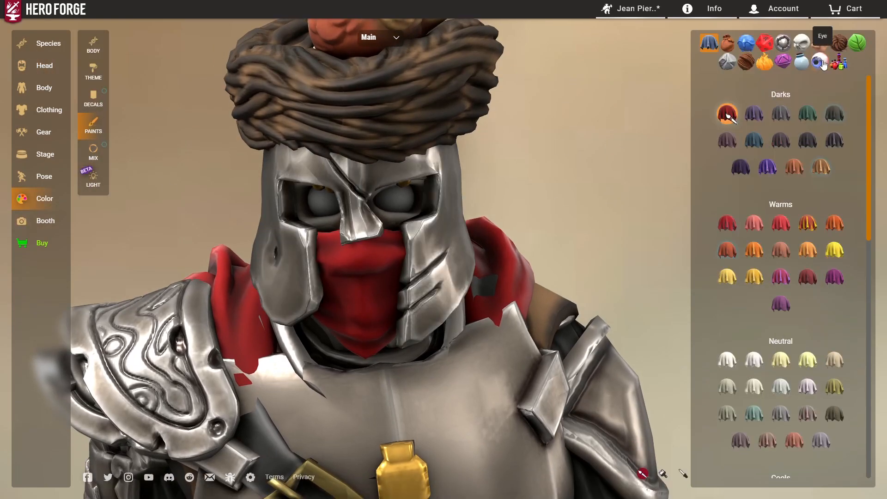
pyautogui.scroll(-2, 618, 170)
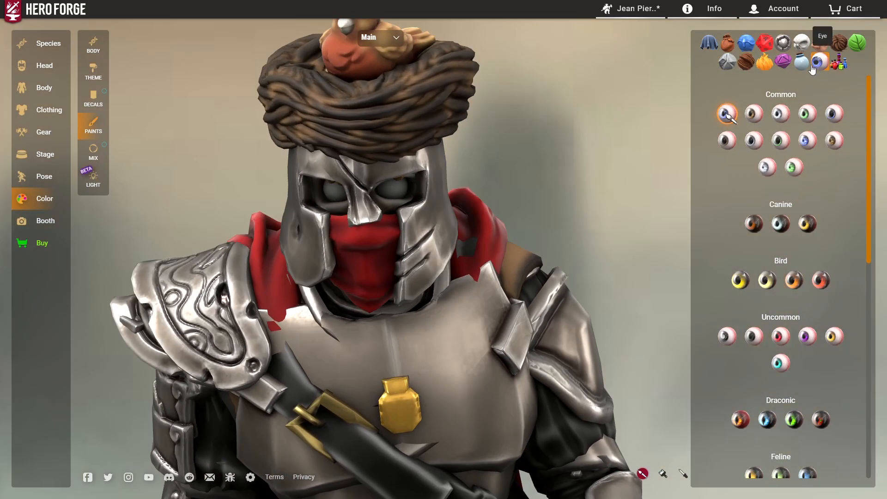
pyautogui.click(802, 61)
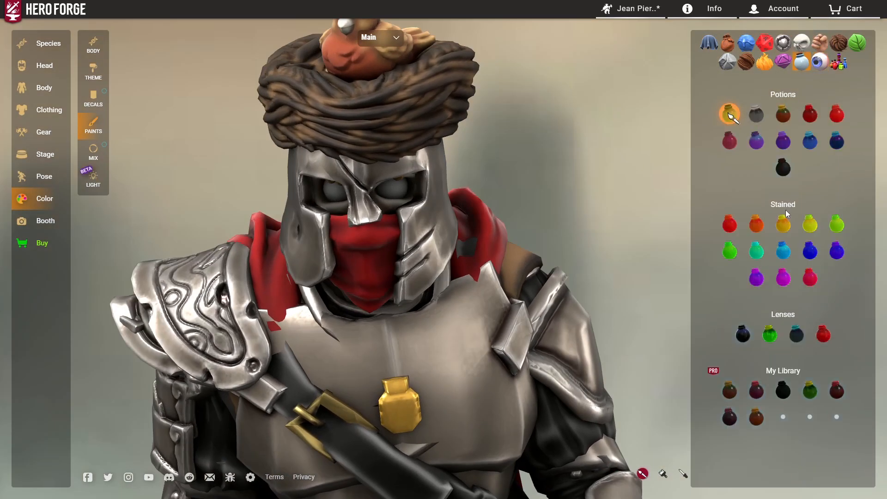
pyautogui.click(768, 333)
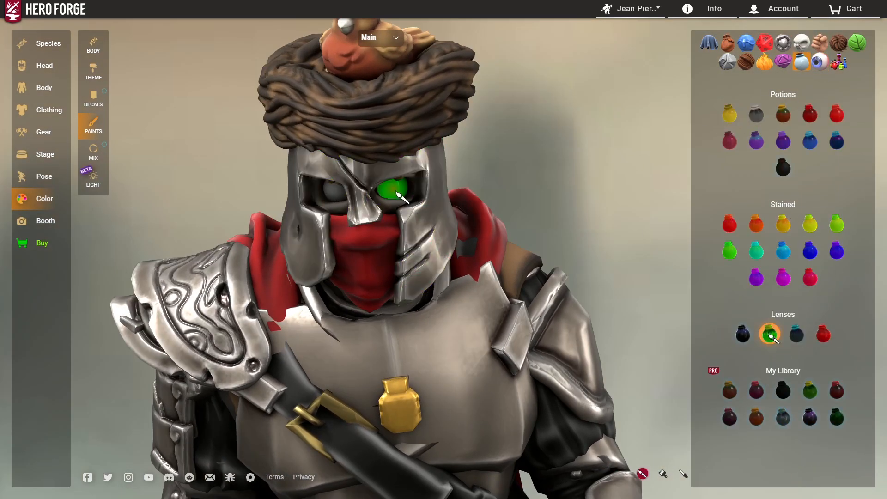
# Open the detailed mix settings of the Mad Science Green eye paint and set its mid colour to black
pyautogui.click(108, 163)
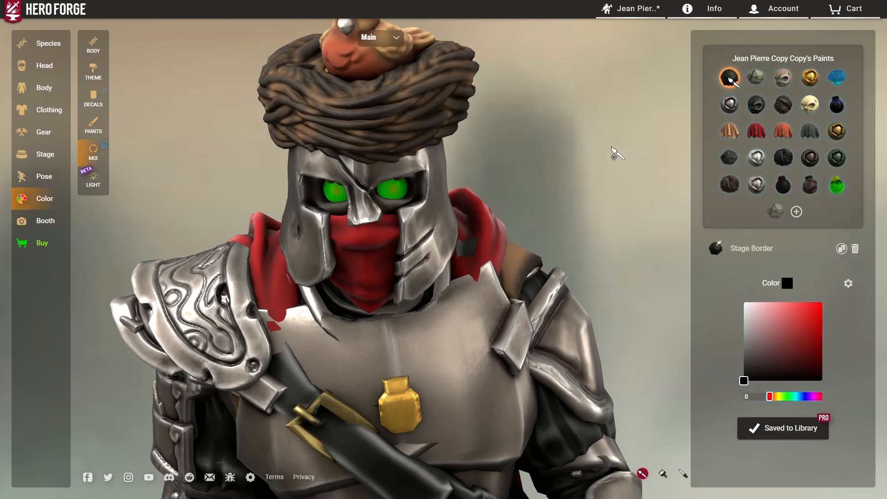
pyautogui.click(848, 284)
pyautogui.scroll(-8, 827, 353)
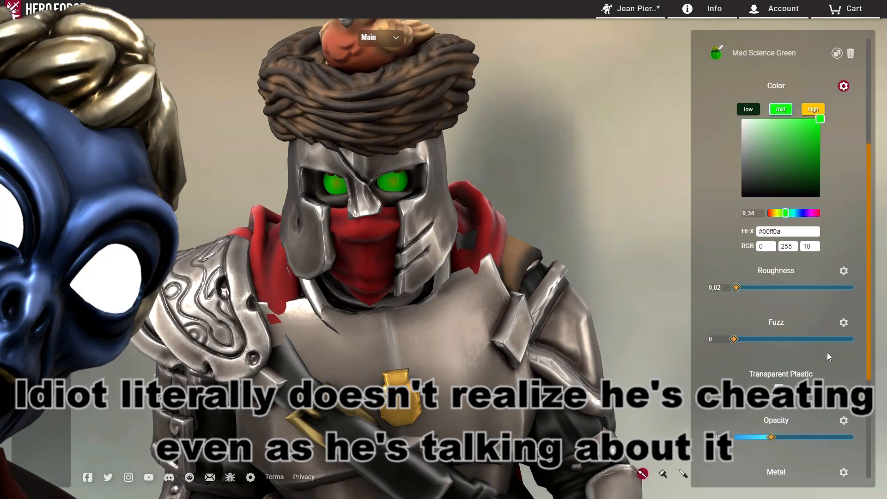
pyautogui.click(847, 384)
pyautogui.scroll(-2, 838, 374)
pyautogui.scroll(4, 822, 361)
pyautogui.moveTo(555, 212); pyautogui.dragTo(548, 179)
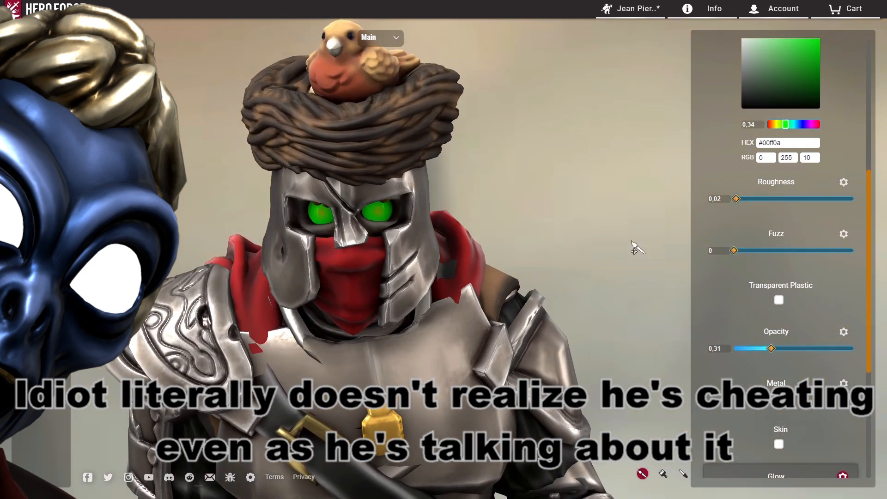
pyautogui.scroll(4, 785, 301)
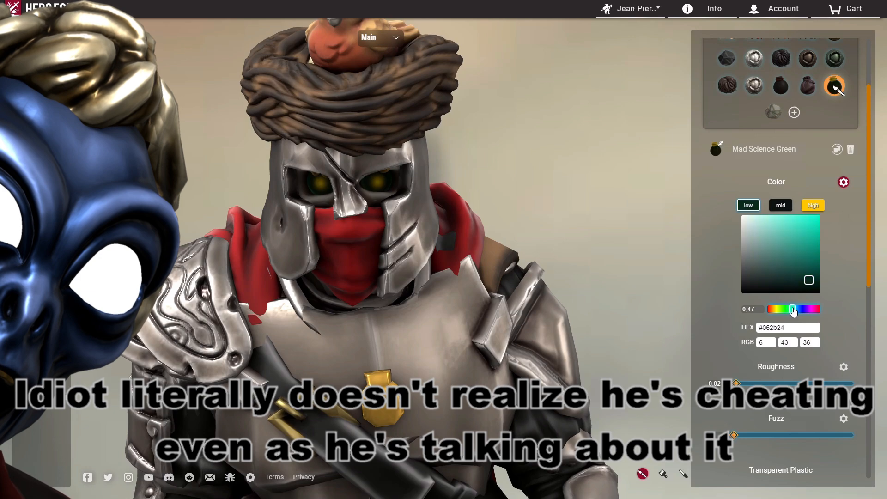
# Set the eye paint's low colour to #000000 and its high colour to teal #17a190
pyautogui.moveTo(556, 219); pyautogui.dragTo(706, 260)
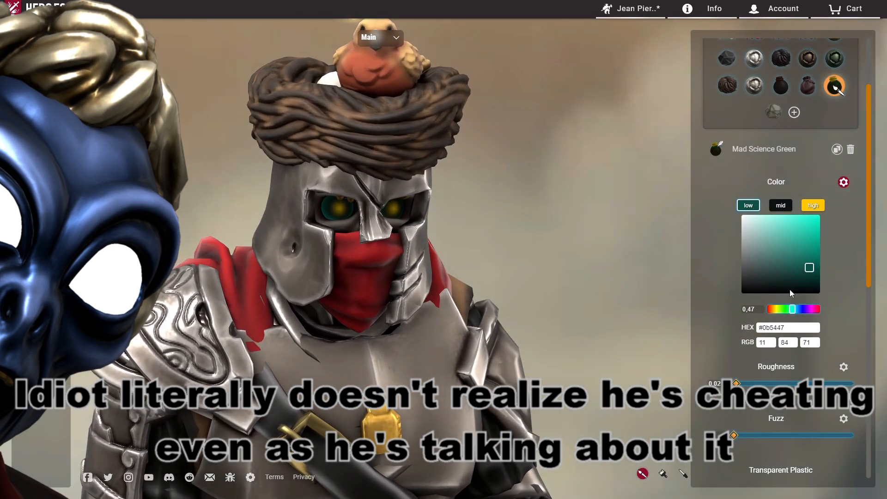
pyautogui.moveTo(589, 227); pyautogui.dragTo(563, 226)
pyautogui.scroll(2, 562, 226)
pyautogui.scroll(-5, 817, 329)
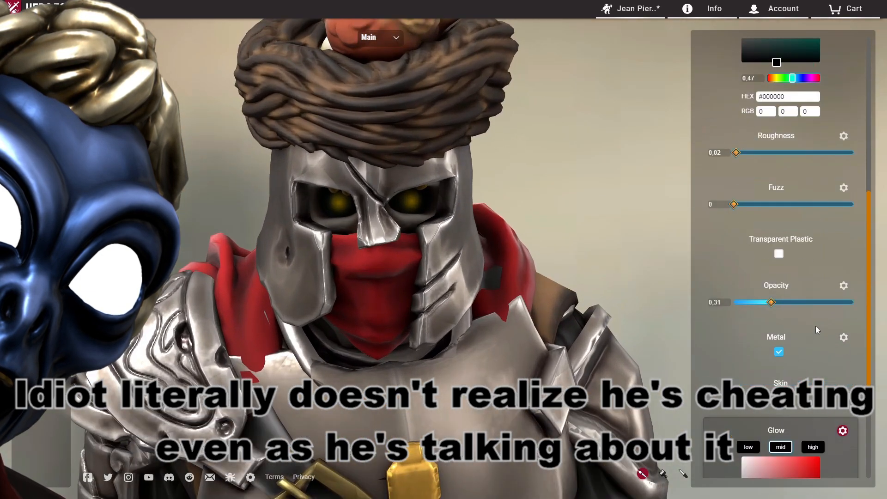
pyautogui.scroll(3, 808, 231)
pyautogui.click(793, 218)
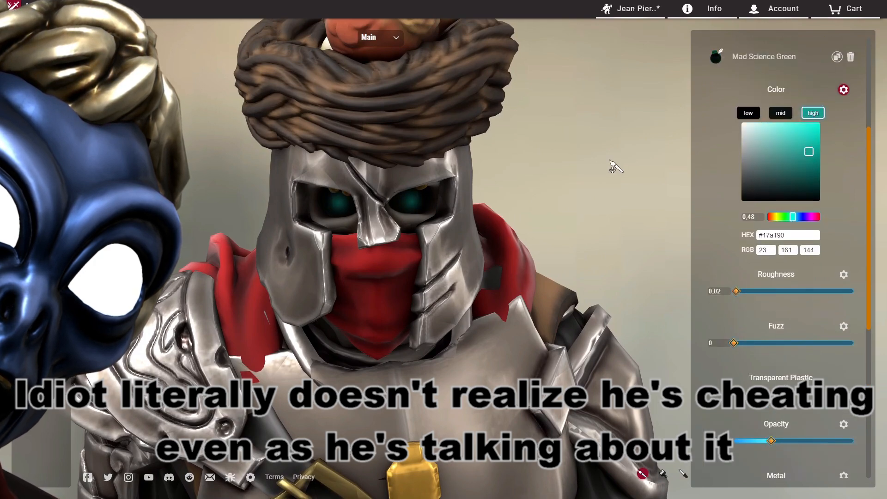
pyautogui.scroll(-5, 614, 167)
pyautogui.moveTo(584, 165)
pyautogui.mouseDown()
pyautogui.moveTo(525, 158)
pyautogui.moveTo(627, 164)
pyautogui.moveTo(571, 166)
pyautogui.mouseUp()
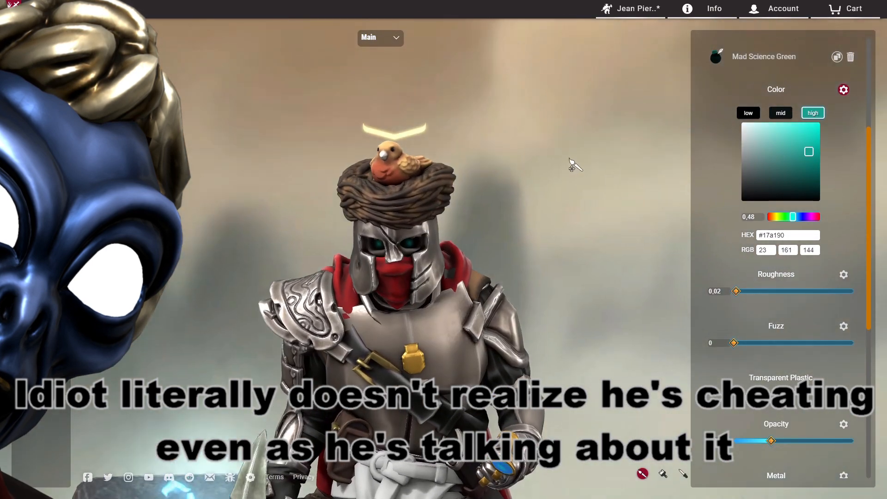
# Give the eye paint a teal high glow colour with a hue of 0.49
pyautogui.scroll(3, 573, 166)
pyautogui.scroll(-5, 786, 249)
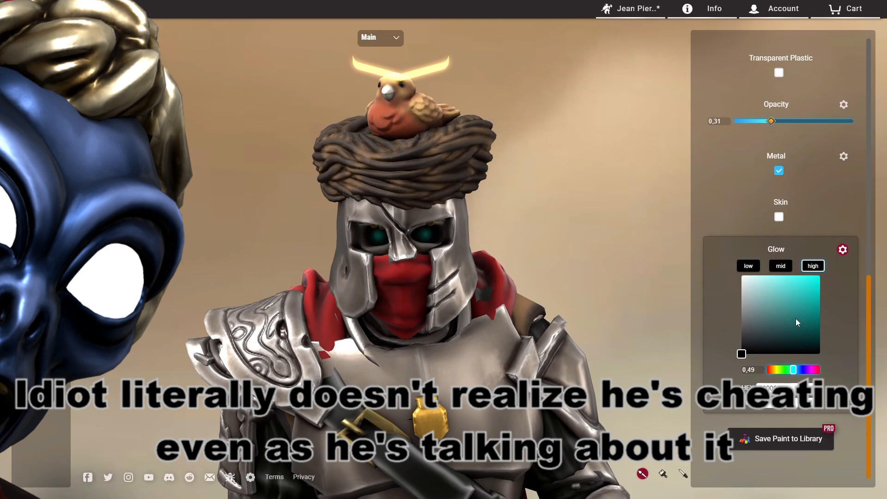
pyautogui.scroll(-5, 588, 198)
pyautogui.moveTo(588, 198); pyautogui.dragTo(609, 197)
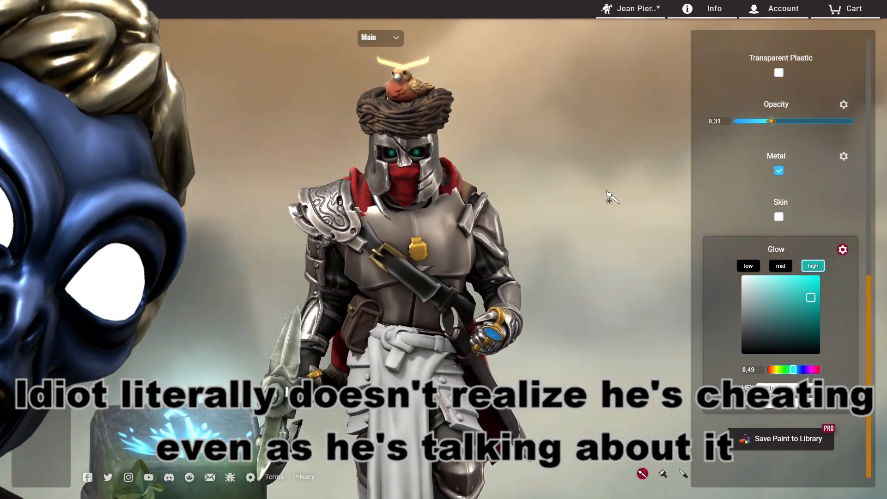
# Set the eye paint's opacity to 1
pyautogui.scroll(3, 563, 174)
pyautogui.moveTo(597, 157); pyautogui.dragTo(621, 162)
pyautogui.scroll(1, 770, 239)
pyautogui.scroll(5, 769, 239)
pyautogui.scroll(-3, 797, 337)
pyautogui.moveTo(772, 209); pyautogui.dragTo(688, 209)
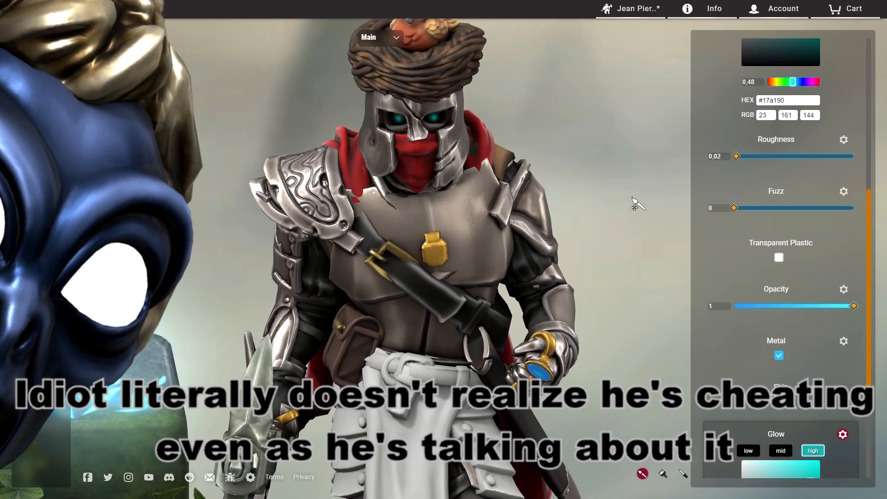
pyautogui.scroll(6, 635, 206)
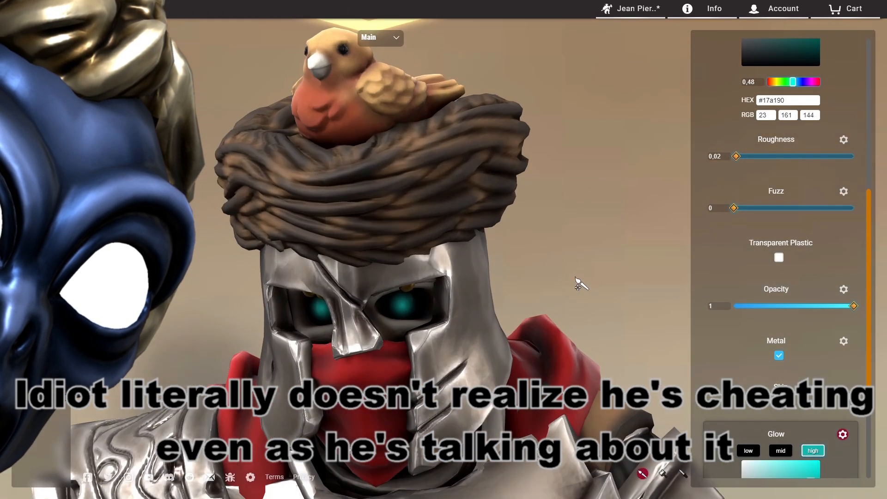
pyautogui.moveTo(575, 278); pyautogui.dragTo(603, 268)
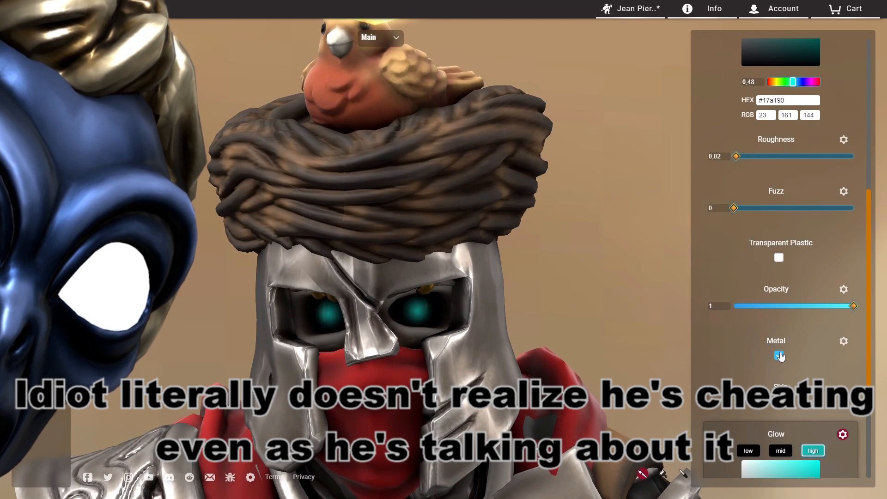
pyautogui.moveTo(619, 267); pyautogui.dragTo(665, 246)
pyautogui.moveTo(575, 318); pyautogui.dragTo(547, 253)
pyautogui.scroll(6, 803, 272)
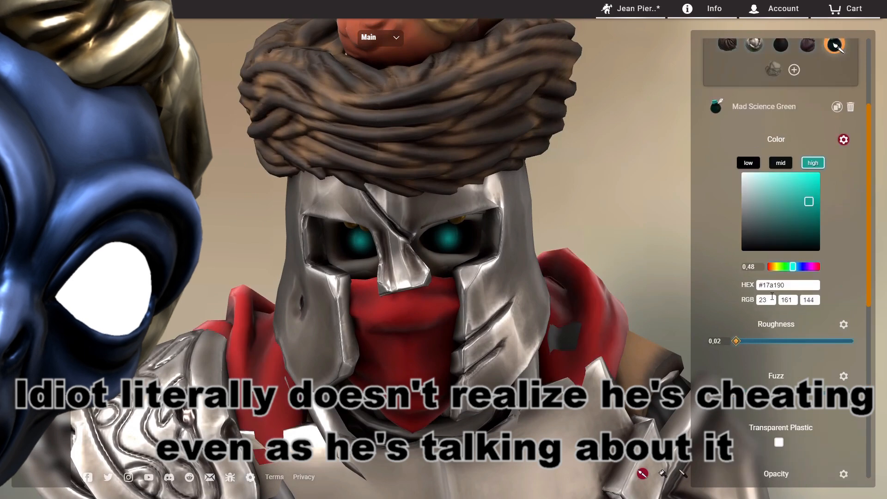
# Refine the eye paint's glow with a black low, a very dark teal mid and a medium teal high colour
pyautogui.scroll(-4, 780, 344)
pyautogui.scroll(-6, 790, 328)
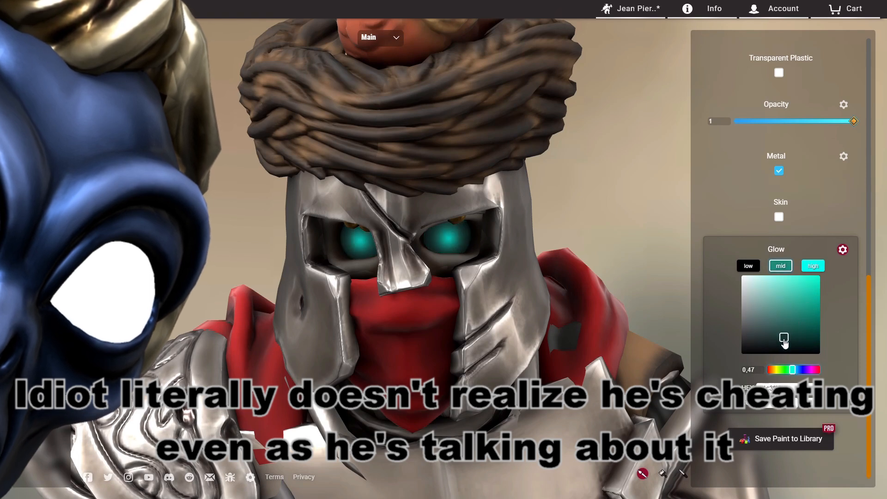
pyautogui.scroll(-3, 561, 209)
pyautogui.moveTo(561, 209); pyautogui.dragTo(596, 217)
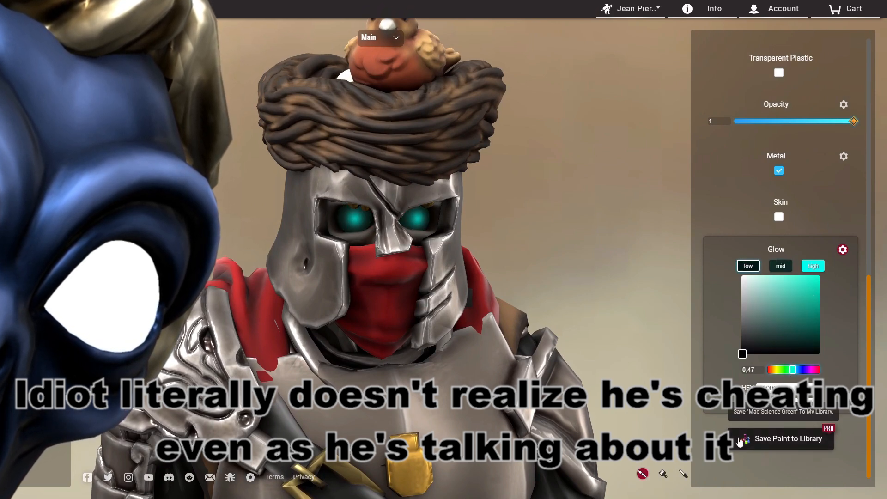
pyautogui.scroll(-3, 586, 249)
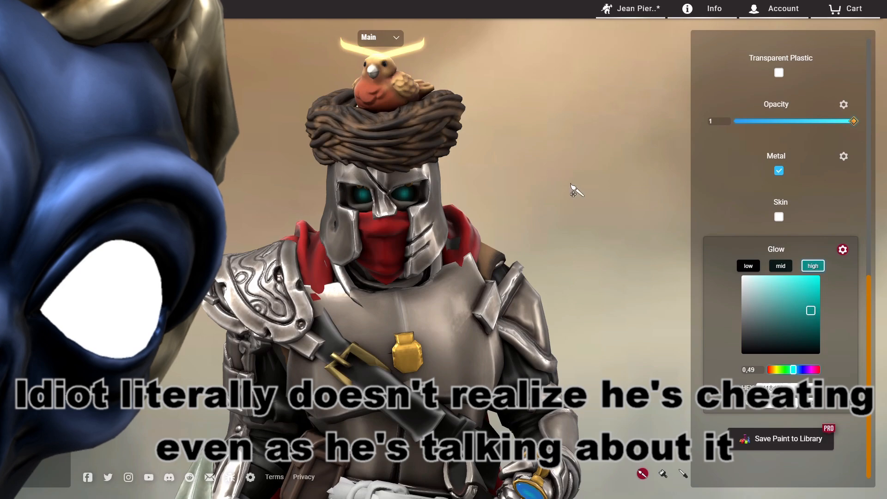
pyautogui.scroll(-2, 573, 194)
# Lower the Main figure's gaze by setting the eyes' Look Vertical to 0.24
pyautogui.click(42, 259)
pyautogui.click(97, 231)
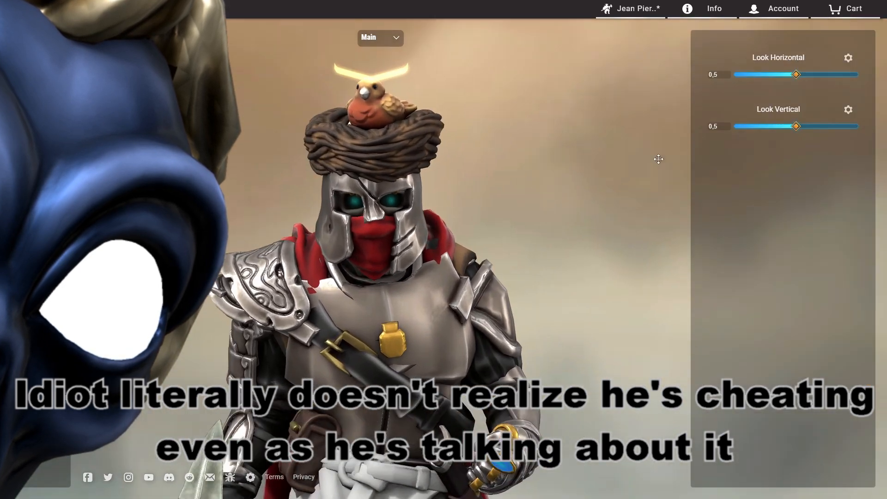
pyautogui.scroll(-2, 561, 165)
pyautogui.moveTo(560, 166); pyautogui.dragTo(660, 159)
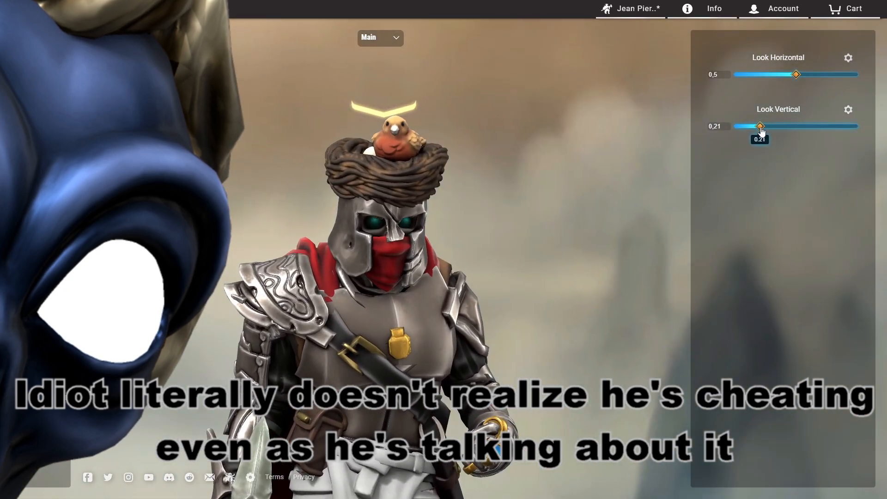
pyautogui.scroll(-4, 540, 201)
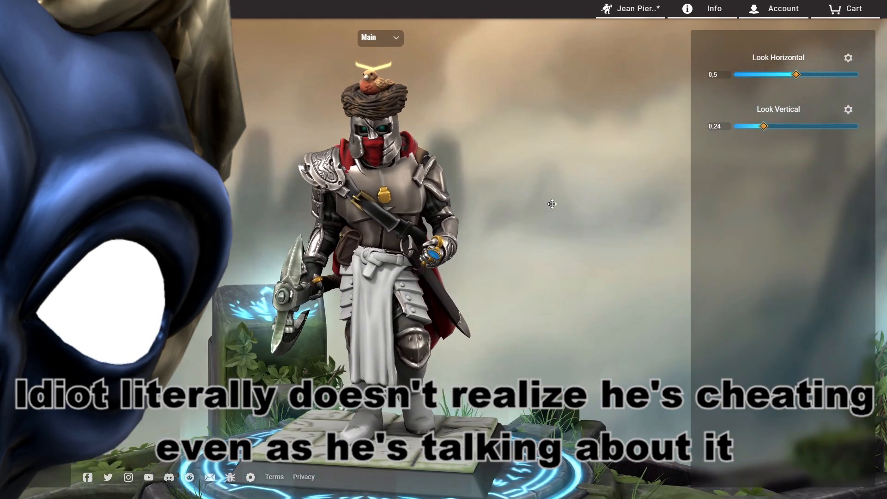
pyautogui.moveTo(553, 203); pyautogui.dragTo(596, 177)
pyautogui.scroll(2, 480, 97)
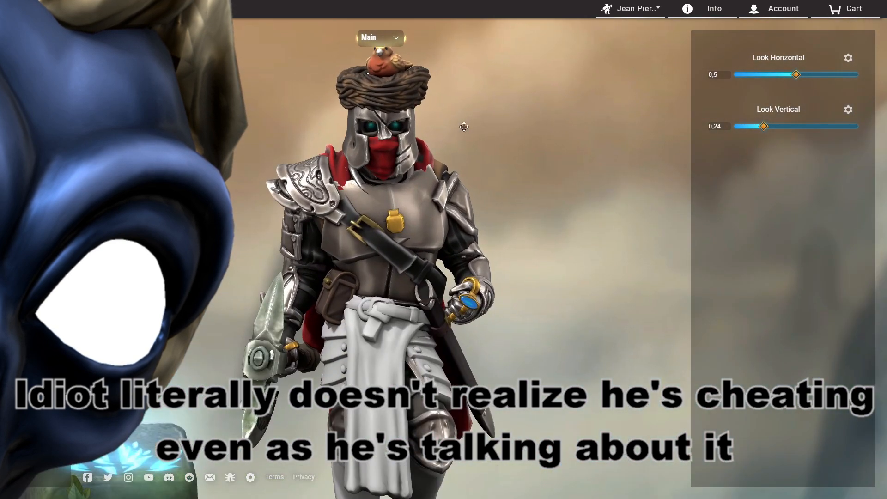
# Paint the Main figure's waist plates metallic, the tabard red, the belt black and the belt fittings gold using the figure's mixed paints
pyautogui.scroll(-3, 492, 162)
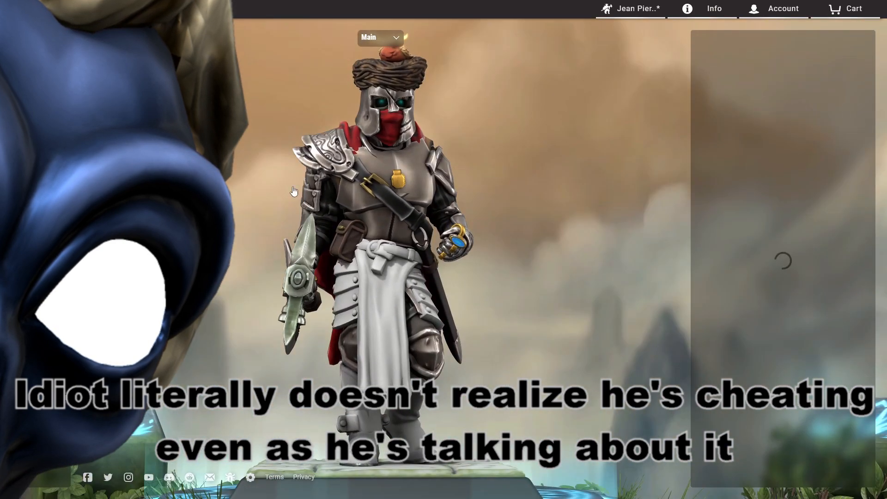
pyautogui.moveTo(550, 184)
pyautogui.mouseDown()
pyautogui.moveTo(425, 185)
pyautogui.moveTo(545, 184)
pyautogui.mouseUp()
pyautogui.click(770, 334)
pyautogui.moveTo(253, 127)
pyautogui.mouseDown()
pyautogui.moveTo(530, 234)
pyautogui.moveTo(564, 187)
pyautogui.mouseUp()
pyautogui.scroll(-2, 531, 234)
pyautogui.scroll(2, 559, 194)
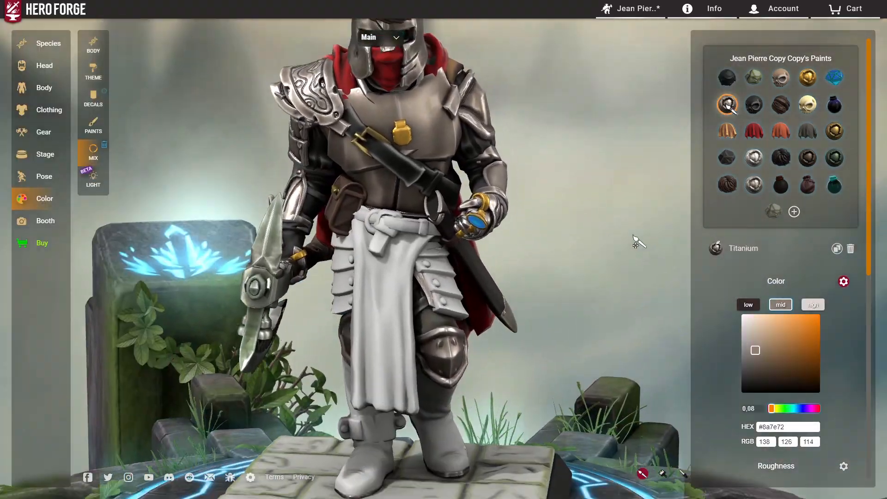
pyautogui.scroll(5, 574, 249)
pyautogui.scroll(-5, 575, 250)
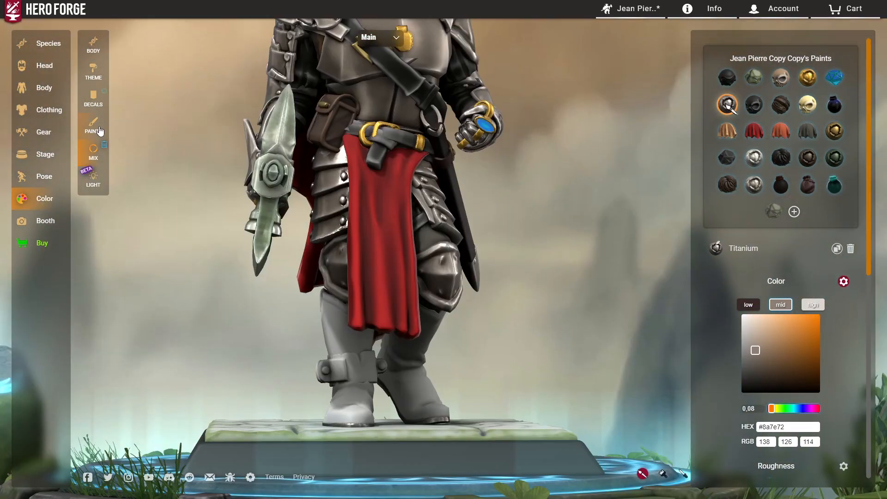
# Paint the ankle manacle above the right boot in a dark tone
pyautogui.click(100, 132)
pyautogui.click(806, 142)
pyautogui.click(436, 306)
# Paint the trouser legs and both boots dark brown
pyautogui.click(728, 43)
pyautogui.click(730, 114)
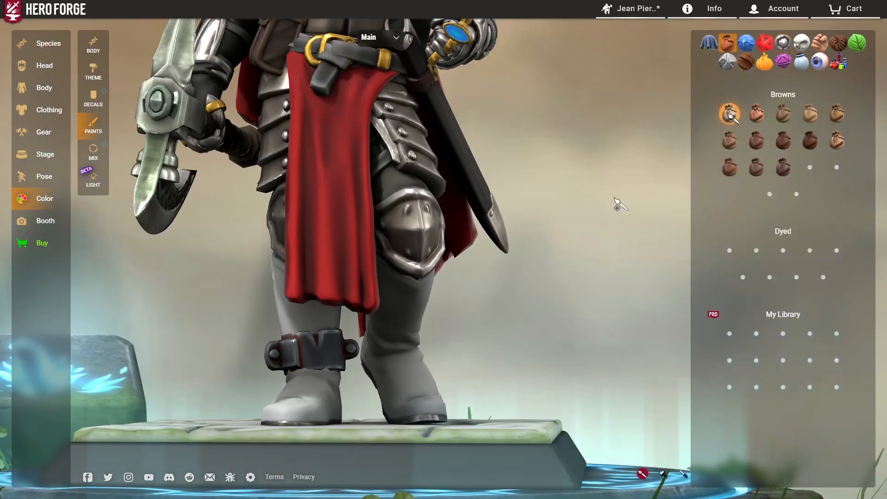
pyautogui.click(746, 62)
pyautogui.click(771, 334)
pyautogui.click(369, 259)
pyautogui.moveTo(368, 259)
pyautogui.mouseDown()
pyautogui.moveTo(465, 388)
pyautogui.moveTo(596, 323)
pyautogui.mouseUp()
pyautogui.click(391, 311)
pyautogui.scroll(-5, 339, 410)
# Try a dark grey cloth paint from the Darks group on the tabard
pyautogui.moveTo(338, 409); pyautogui.dragTo(577, 200)
pyautogui.scroll(2, 573, 249)
pyautogui.click(709, 43)
pyautogui.scroll(-4, 758, 231)
pyautogui.scroll(4, 743, 253)
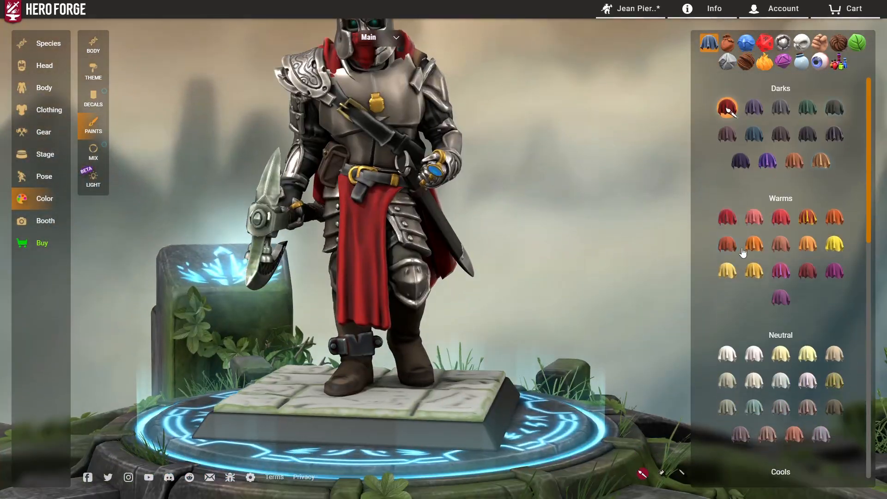
pyautogui.click(754, 141)
pyautogui.moveTo(578, 278); pyautogui.dragTo(393, 277)
pyautogui.scroll(-3, 508, 277)
pyautogui.moveTo(439, 360); pyautogui.dragTo(601, 365)
pyautogui.click(835, 113)
pyautogui.click(416, 296)
pyautogui.scroll(3, 606, 367)
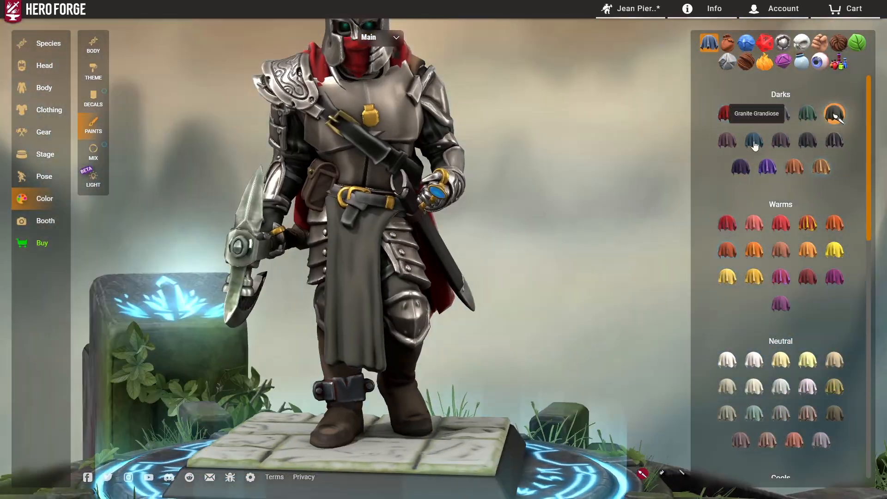
# Repaint the tabard with a muted khaki cloth paint
pyautogui.click(781, 113)
pyautogui.scroll(-4, 664, 382)
pyautogui.scroll(-3, 804, 259)
pyautogui.click(835, 276)
pyautogui.scroll(3, 554, 324)
pyautogui.click(395, 327)
pyautogui.moveTo(550, 287)
pyautogui.mouseDown()
pyautogui.moveTo(608, 396)
pyautogui.moveTo(547, 338)
pyautogui.moveTo(462, 298)
pyautogui.moveTo(604, 313)
pyautogui.mouseUp()
pyautogui.scroll(3, 462, 298)
pyautogui.scroll(-4, 462, 298)
pyautogui.scroll(4, 462, 296)
pyautogui.scroll(-3, 444, 283)
pyautogui.moveTo(536, 296); pyautogui.dragTo(656, 277)
# Shift the position of another item slightly in the Extra figure's advanced pose settings, and return to the Main figure
pyautogui.click(44, 176)
pyautogui.click(380, 38)
pyautogui.click(379, 56)
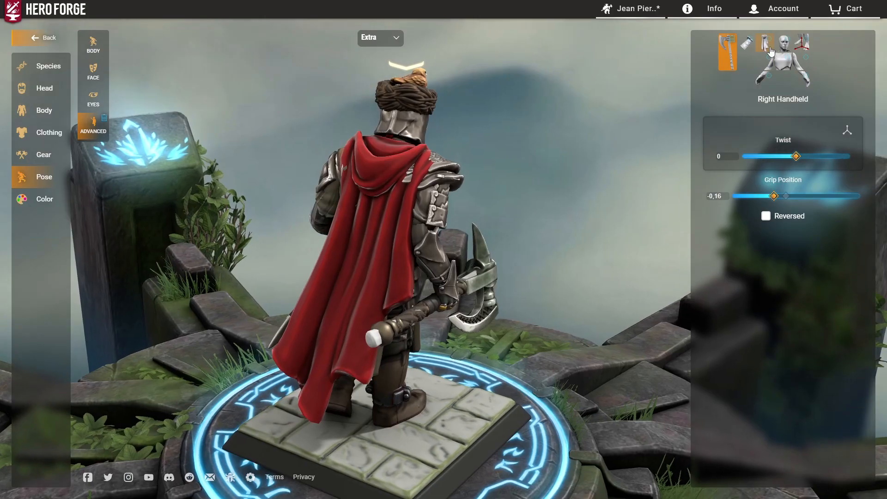
pyautogui.click(765, 43)
pyautogui.moveTo(780, 348); pyautogui.dragTo(765, 347)
pyautogui.moveTo(665, 319); pyautogui.dragTo(557, 235)
pyautogui.scroll(2, 557, 235)
pyautogui.click(380, 38)
pyautogui.click(378, 53)
# Try a slight body slider adjustment on the Main figure, and undo it
pyautogui.click(44, 88)
pyautogui.click(93, 98)
pyautogui.scroll(-6, 739, 379)
pyautogui.moveTo(765, 385); pyautogui.dragTo(766, 385)
pyautogui.scroll(-2, 555, 278)
pyautogui.moveTo(555, 278); pyautogui.dragTo(530, 318)
pyautogui.hotkey('ctrl', 'z')
# Examine the painted legs, boots and gear from several angles and browse further paint categories for remaining parts
pyautogui.moveTo(531, 268)
pyautogui.mouseDown()
pyautogui.moveTo(416, 295)
pyautogui.moveTo(272, 245)
pyautogui.moveTo(415, 250)
pyautogui.mouseUp()
pyautogui.scroll(2, 416, 249)
pyautogui.click(45, 199)
pyautogui.scroll(-6, 781, 278)
pyautogui.scroll(3, 609, 278)
pyautogui.moveTo(609, 278); pyautogui.dragTo(522, 291)
pyautogui.scroll(2, 554, 282)
pyautogui.moveTo(555, 282); pyautogui.dragTo(555, 204, button='right')
pyautogui.scroll(6, 781, 231)
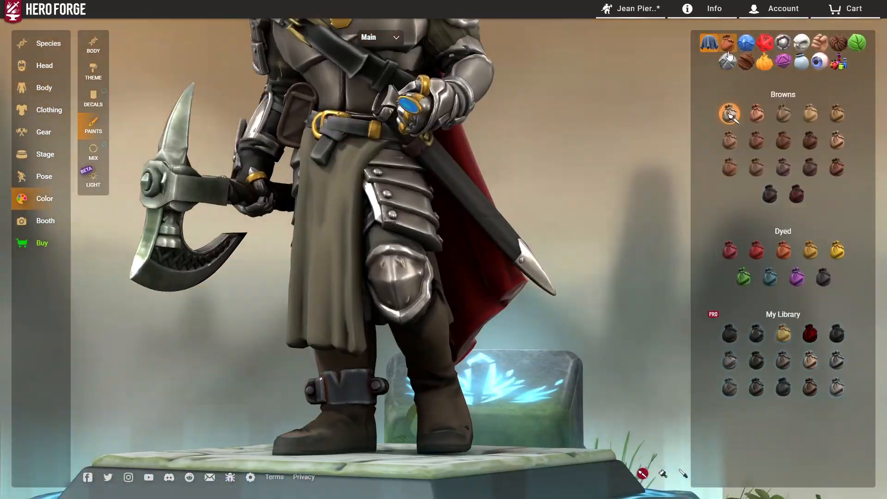
pyautogui.click(728, 62)
pyautogui.click(823, 114)
pyautogui.moveTo(601, 259)
pyautogui.mouseDown()
pyautogui.moveTo(462, 286)
pyautogui.moveTo(614, 282)
pyautogui.moveTo(542, 320)
pyautogui.moveTo(547, 255)
pyautogui.moveTo(583, 257)
pyautogui.mouseUp()
pyautogui.click(757, 227)
pyautogui.scroll(-4, 601, 286)
pyautogui.scroll(2, 547, 255)
# Set the left side item's sideways position to 0 in the advanced pose settings
pyautogui.click(45, 176)
pyautogui.click(839, 52)
pyautogui.moveTo(832, 315); pyautogui.dragTo(788, 315)
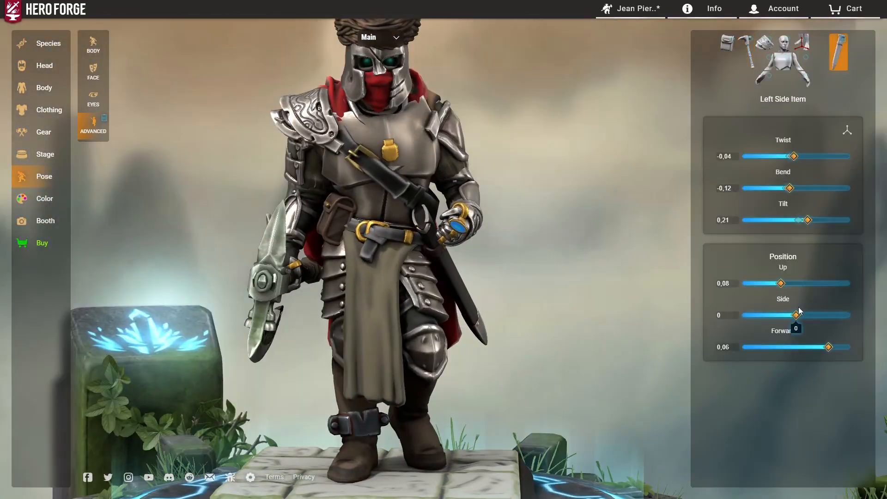
pyautogui.scroll(-2, 610, 199)
pyautogui.moveTo(610, 199); pyautogui.dragTo(670, 235)
# Bring up the Rotting Harbor paint mix and examine the boots, legs and scabbard from several angles
pyautogui.click(44, 132)
pyautogui.click(93, 125)
pyautogui.moveTo(513, 203); pyautogui.dragTo(702, 195)
pyautogui.click(758, 190)
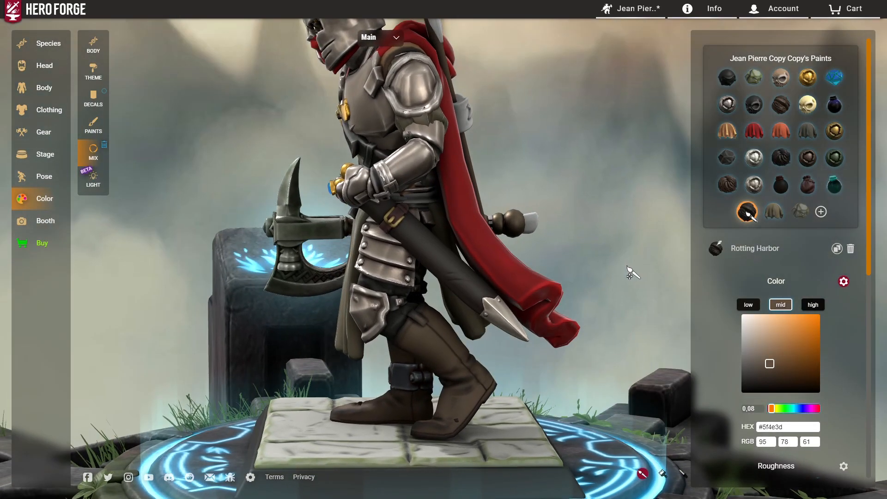
pyautogui.scroll(2, 624, 261)
pyautogui.moveTo(626, 224); pyautogui.dragTo(579, 326)
pyautogui.moveTo(531, 294); pyautogui.dragTo(668, 294)
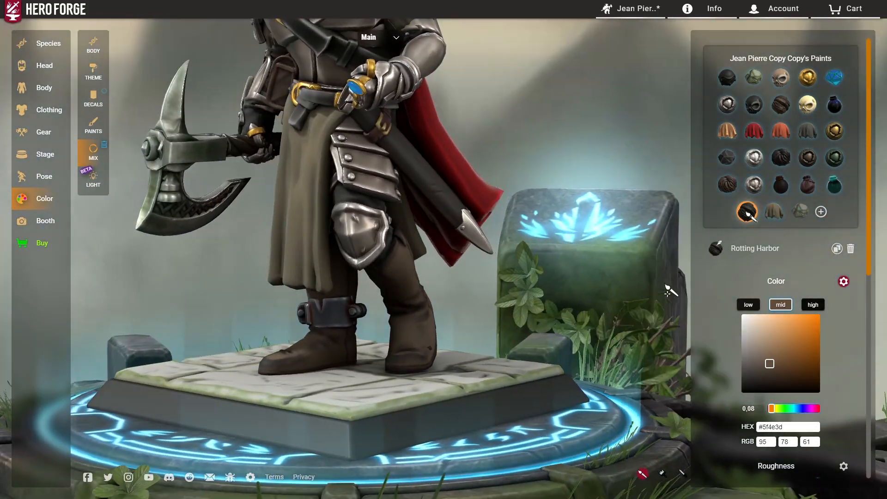
pyautogui.moveTo(514, 328); pyautogui.dragTo(577, 359)
pyautogui.scroll(1, 542, 368)
pyautogui.moveTo(547, 345); pyautogui.dragTo(476, 329)
pyautogui.moveTo(588, 365); pyautogui.dragTo(577, 384)
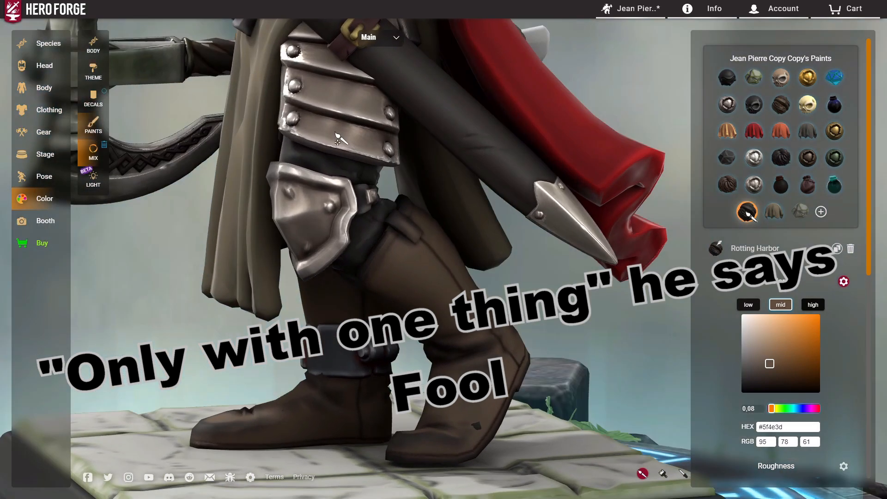
# Delete the Rotting Harbor paint from the miniature's custom paints to clear the boots
pyautogui.click(93, 125)
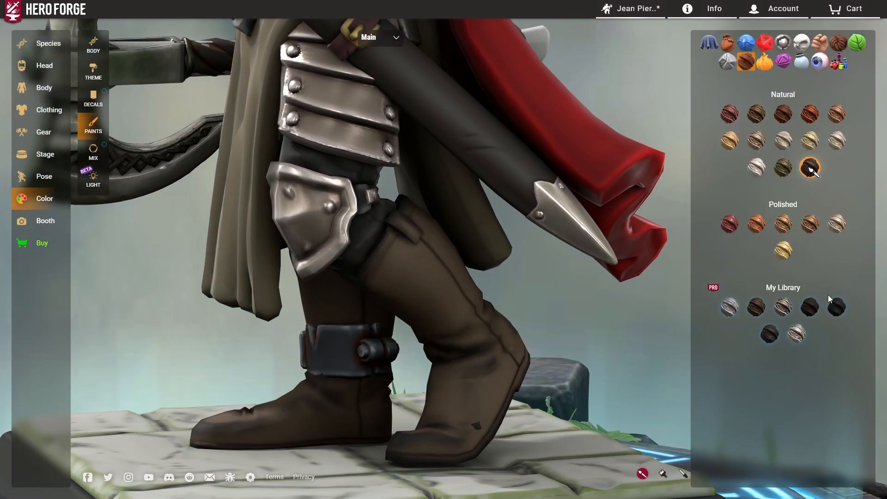
pyautogui.click(94, 155)
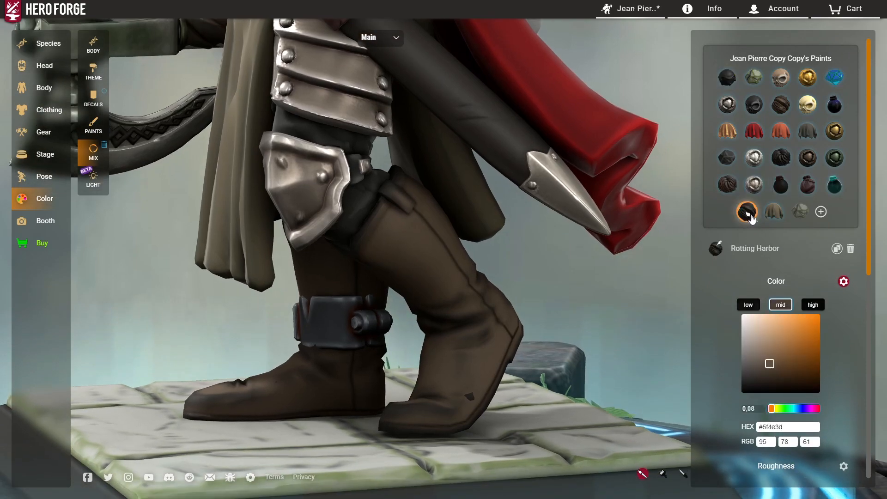
pyautogui.click(851, 250)
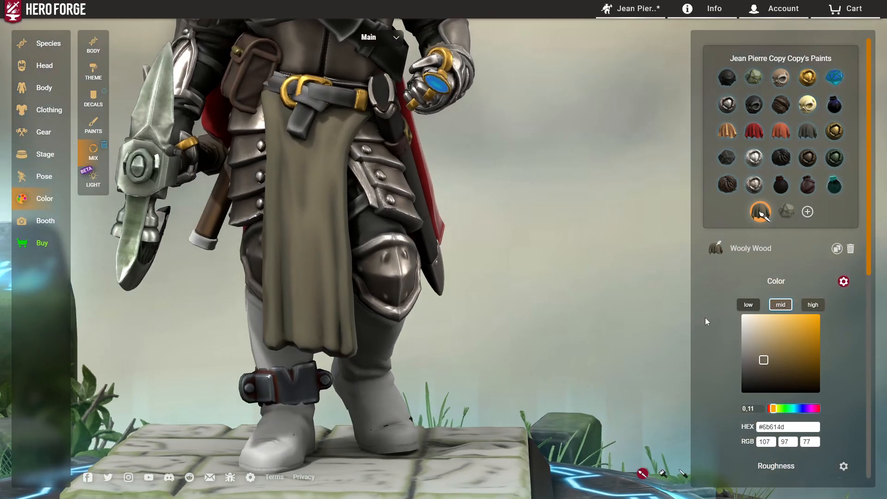
pyautogui.scroll(-4, 733, 313)
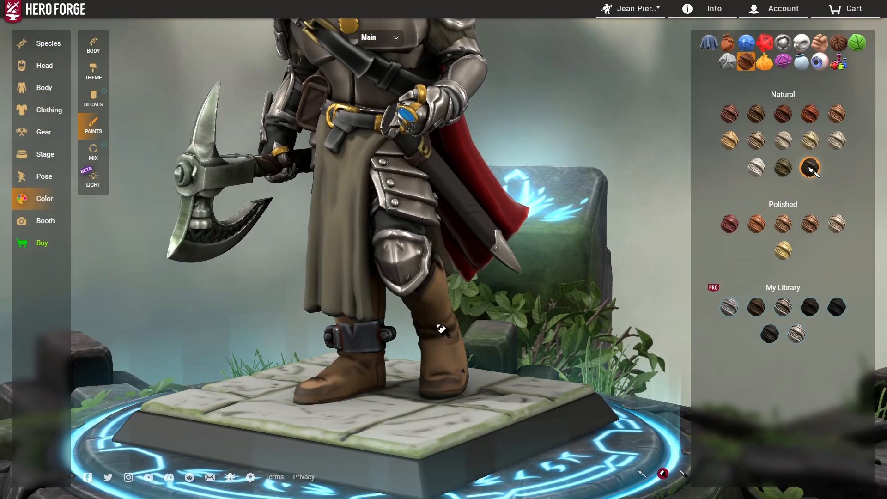
# Undo the brown wood paint on the boots and look through the leather paints for a replacement
pyautogui.moveTo(603, 334); pyautogui.dragTo(283, 295)
pyautogui.moveTo(568, 320)
pyautogui.mouseDown()
pyautogui.moveTo(487, 329)
pyautogui.moveTo(622, 334)
pyautogui.moveTo(566, 303)
pyautogui.mouseUp()
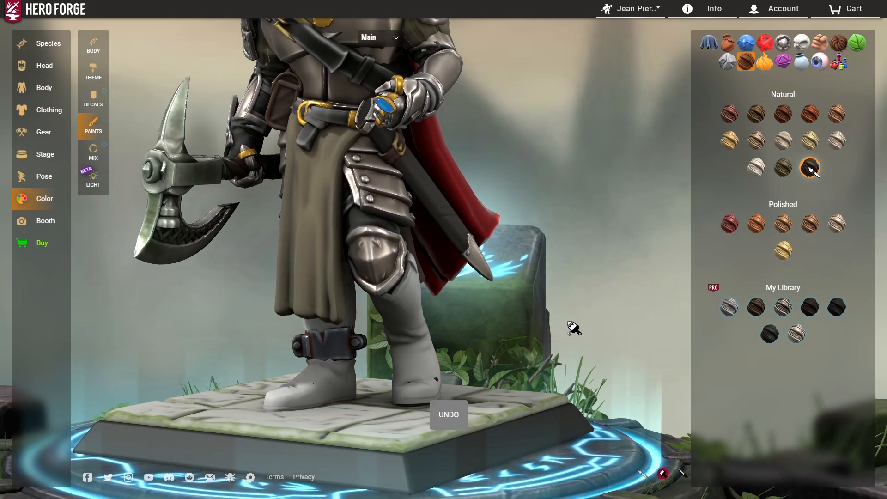
pyautogui.scroll(3, 573, 328)
pyautogui.click(729, 50)
pyautogui.moveTo(566, 263); pyautogui.dragTo(596, 305)
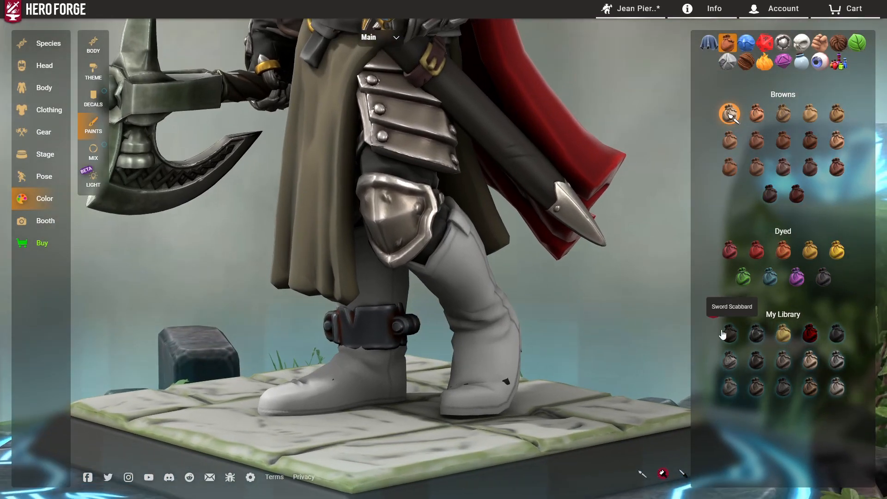
pyautogui.moveTo(577, 323); pyautogui.dragTo(616, 345)
pyautogui.scroll(-5, 609, 323)
pyautogui.scroll(5, 616, 344)
# Try several bone paints on the boots, including a brownish one
pyautogui.click(802, 43)
pyautogui.click(729, 114)
pyautogui.moveTo(622, 315); pyautogui.dragTo(602, 300)
pyautogui.click(810, 224)
pyautogui.moveTo(637, 337); pyautogui.dragTo(568, 351)
pyautogui.click(810, 114)
pyautogui.scroll(-3, 459, 360)
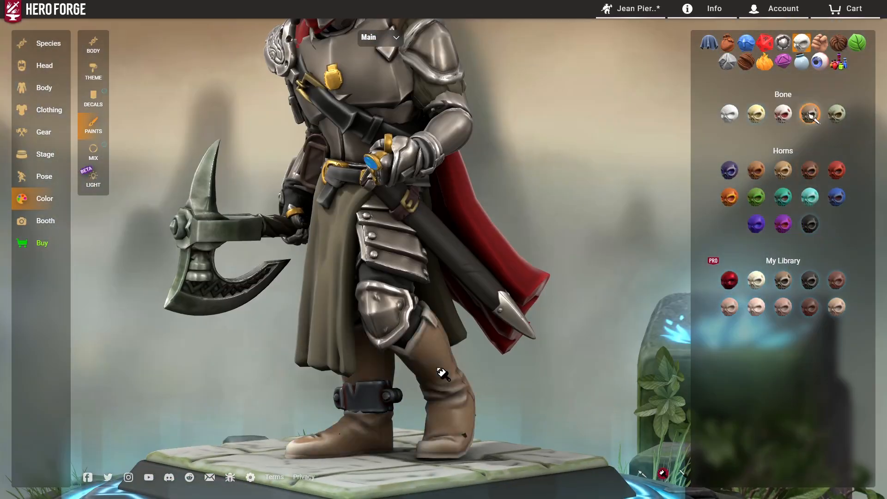
pyautogui.moveTo(460, 361); pyautogui.dragTo(517, 342)
# Try a dark natural hair paint on the boots and check the whole figure
pyautogui.click(839, 43)
pyautogui.click(781, 194)
pyautogui.moveTo(647, 278); pyautogui.dragTo(587, 272)
pyautogui.scroll(-5, 504, 339)
pyautogui.moveTo(504, 338)
pyautogui.mouseDown()
pyautogui.moveTo(637, 330)
pyautogui.moveTo(504, 370)
pyautogui.moveTo(415, 355)
pyautogui.moveTo(602, 352)
pyautogui.moveTo(455, 337)
pyautogui.moveTo(606, 357)
pyautogui.moveTo(517, 336)
pyautogui.mouseUp()
pyautogui.scroll(-2, 603, 347)
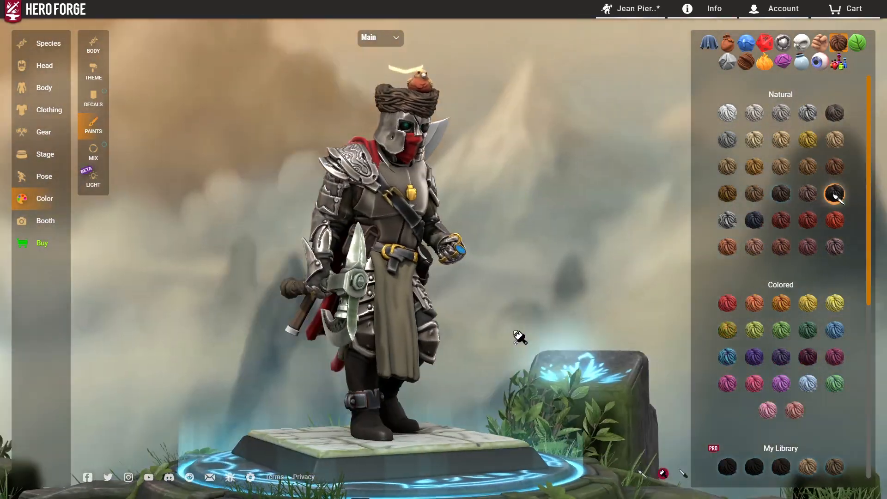
pyautogui.click(858, 43)
pyautogui.scroll(5, 525, 223)
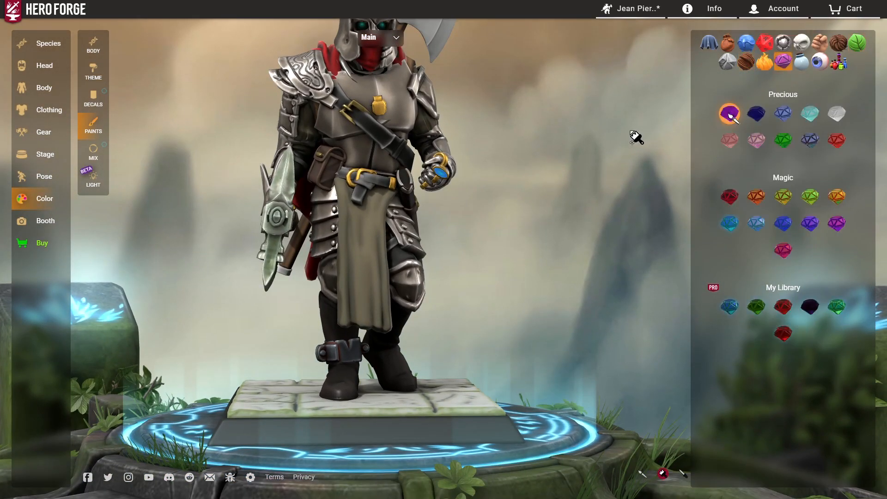
# Try the black potion paint and polished stone paints on the boots
pyautogui.click(801, 71)
pyautogui.moveTo(587, 212); pyautogui.dragTo(550, 219)
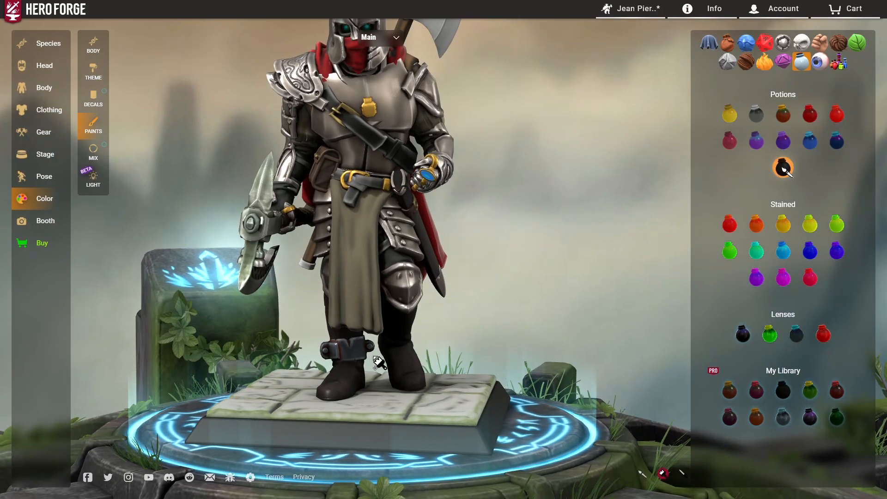
pyautogui.moveTo(398, 355); pyautogui.dragTo(441, 361)
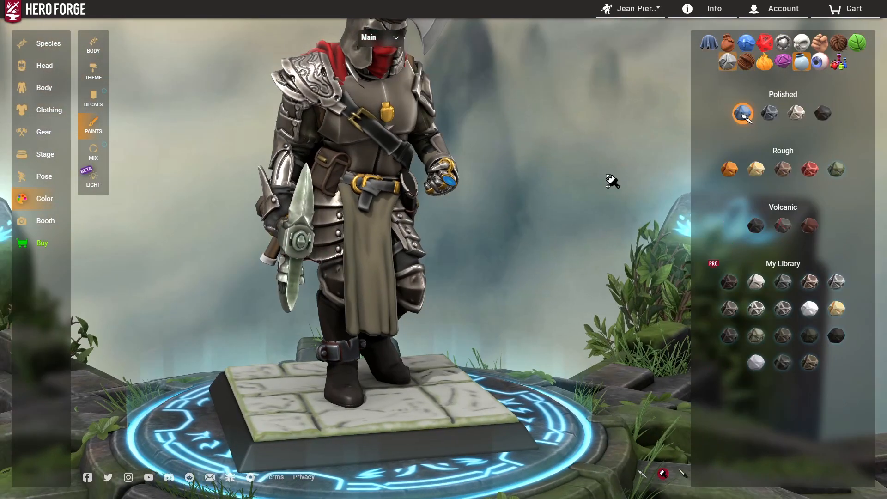
pyautogui.moveTo(531, 275); pyautogui.dragTo(576, 269)
pyautogui.moveTo(576, 268); pyautogui.dragTo(580, 148, button='right')
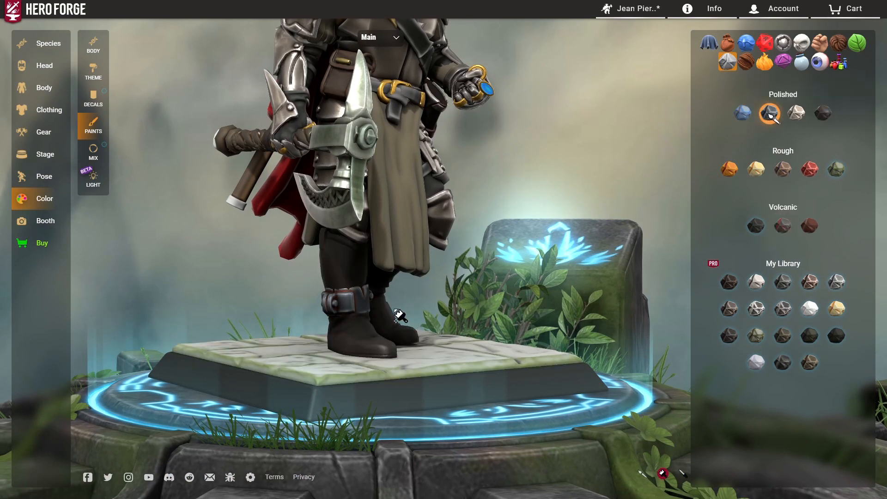
pyautogui.moveTo(557, 271)
pyautogui.mouseDown()
pyautogui.moveTo(485, 277)
pyautogui.moveTo(506, 264)
pyautogui.moveTo(535, 273)
pyautogui.moveTo(333, 307)
pyautogui.moveTo(441, 292)
pyautogui.moveTo(754, 291)
pyautogui.moveTo(527, 281)
pyautogui.moveTo(376, 288)
pyautogui.moveTo(453, 282)
pyautogui.mouseUp()
pyautogui.scroll(-4, 529, 280)
# Compare cloth and weathered metal paints for the boots, trying one weathered metal and undoing it
pyautogui.click(709, 42)
pyautogui.moveTo(540, 153); pyautogui.dragTo(476, 151)
pyautogui.click(783, 43)
pyautogui.moveTo(647, 127)
pyautogui.mouseDown()
pyautogui.moveTo(541, 124)
pyautogui.moveTo(622, 325)
pyautogui.mouseUp()
pyautogui.scroll(5, 622, 325)
pyautogui.moveTo(622, 325); pyautogui.dragTo(642, 203, button='right')
pyautogui.click(781, 194)
pyautogui.moveTo(531, 286); pyautogui.dragTo(596, 291)
pyautogui.click(398, 349)
pyautogui.moveTo(578, 342); pyautogui.dragTo(513, 347)
pyautogui.scroll(-2, 532, 347)
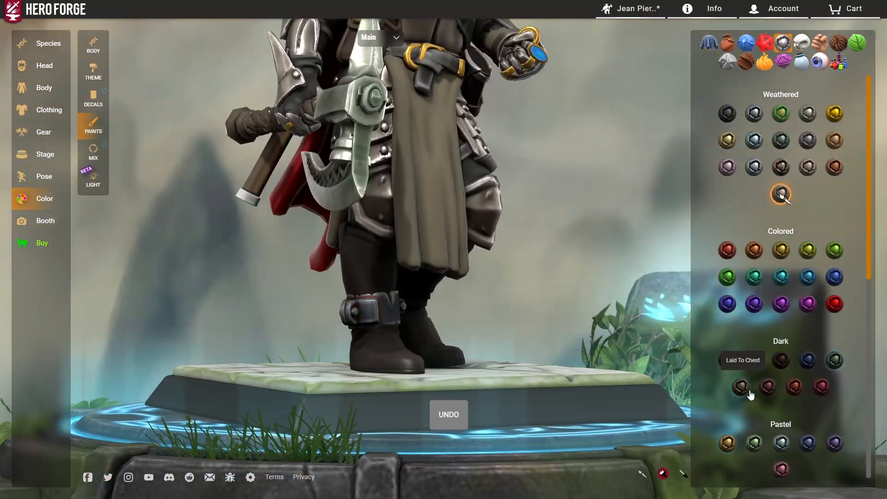
# Look at the Laid To Chest metal paint, and paint the back axe's head with a dark weathered metal
pyautogui.click(741, 387)
pyautogui.scroll(-5, 578, 349)
pyautogui.moveTo(578, 245); pyautogui.dragTo(576, 293, button='right')
pyautogui.scroll(3, 576, 293)
pyautogui.click(728, 114)
pyautogui.click(466, 192)
pyautogui.moveTo(573, 194); pyautogui.dragTo(416, 190)
# Paint the strap around the back axe's handle with the Warm Walnut cloth paint from the custom mix
pyautogui.click(808, 141)
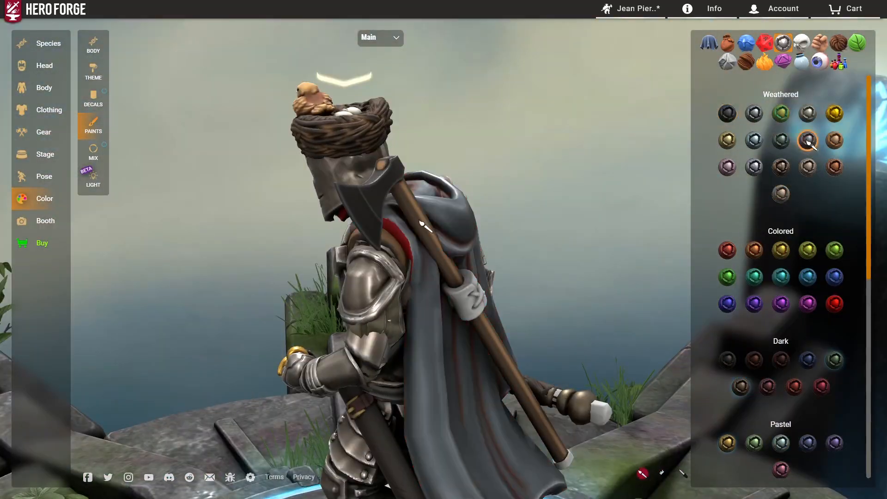
pyautogui.moveTo(536, 181); pyautogui.dragTo(471, 181)
pyautogui.moveTo(508, 259); pyautogui.dragTo(506, 162, button='right')
pyautogui.click(728, 43)
pyautogui.click(728, 113)
pyautogui.click(94, 152)
pyautogui.click(728, 78)
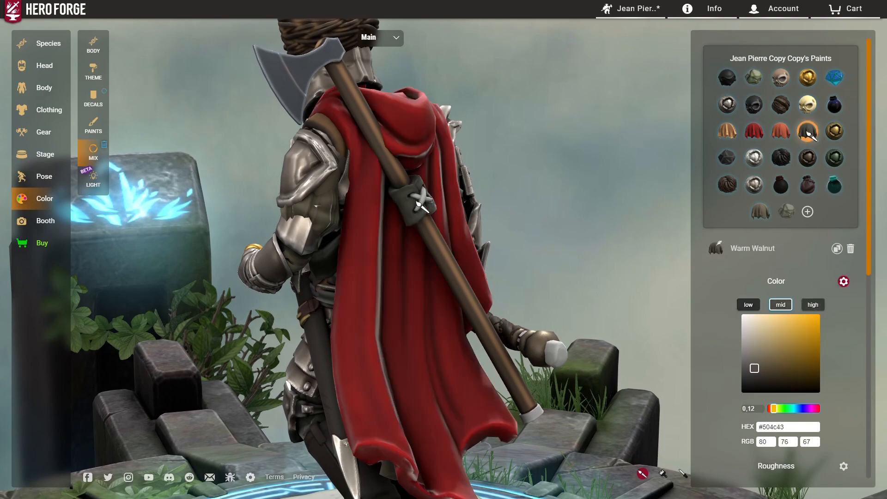
pyautogui.click(412, 203)
pyautogui.moveTo(682, 204); pyautogui.dragTo(673, 125)
# Paint the metal end cap of the back axe's handle with a dark metal from the custom paints
pyautogui.click(380, 38)
pyautogui.click(372, 56)
pyautogui.click(747, 157)
pyautogui.moveTo(680, 184); pyautogui.dragTo(592, 182)
pyautogui.click(381, 38)
pyautogui.click(808, 159)
pyautogui.click(224, 274)
pyautogui.moveTo(416, 153)
pyautogui.mouseDown()
pyautogui.moveTo(228, 143)
pyautogui.moveTo(411, 147)
pyautogui.mouseUp()
# Switch to the Extra figure, pick a metal from its custom paints and inspect the hammer-axe
pyautogui.click(381, 37)
pyautogui.click(373, 56)
pyautogui.click(754, 132)
pyautogui.scroll(3, 647, 398)
pyautogui.moveTo(675, 412); pyautogui.dragTo(617, 385, button='right')
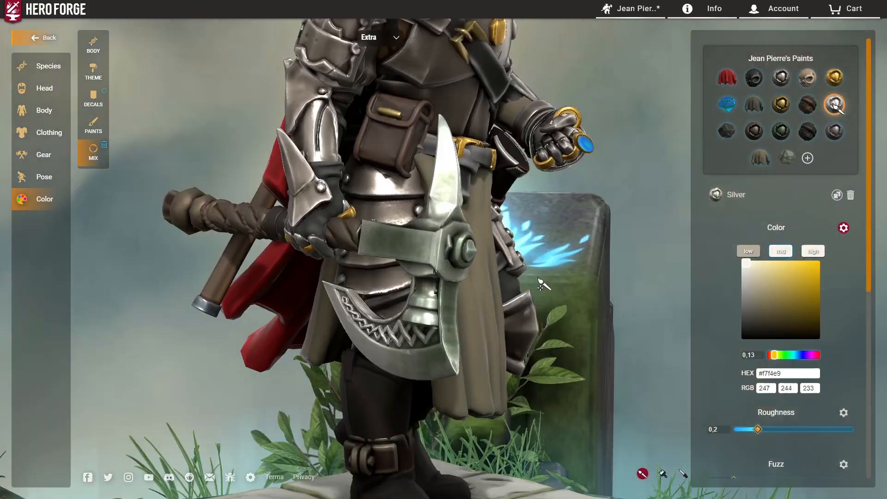
pyautogui.moveTo(539, 284); pyautogui.dragTo(433, 319)
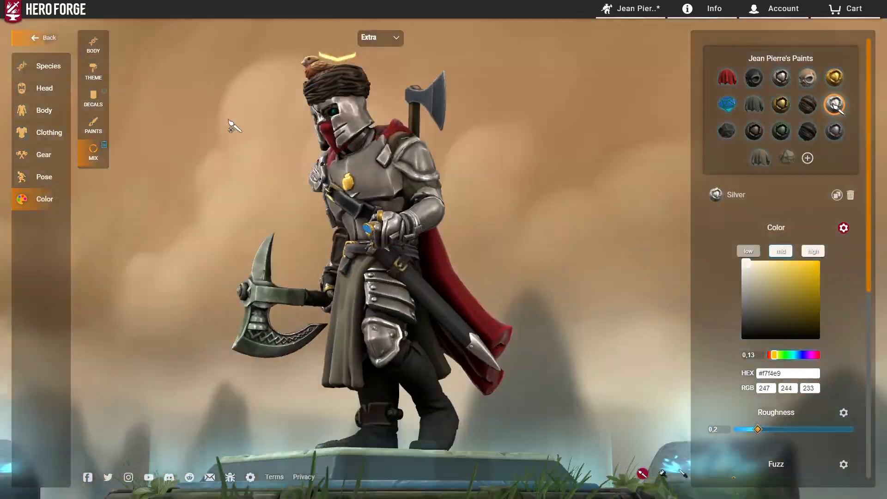
pyautogui.moveTo(230, 125); pyautogui.dragTo(539, 240)
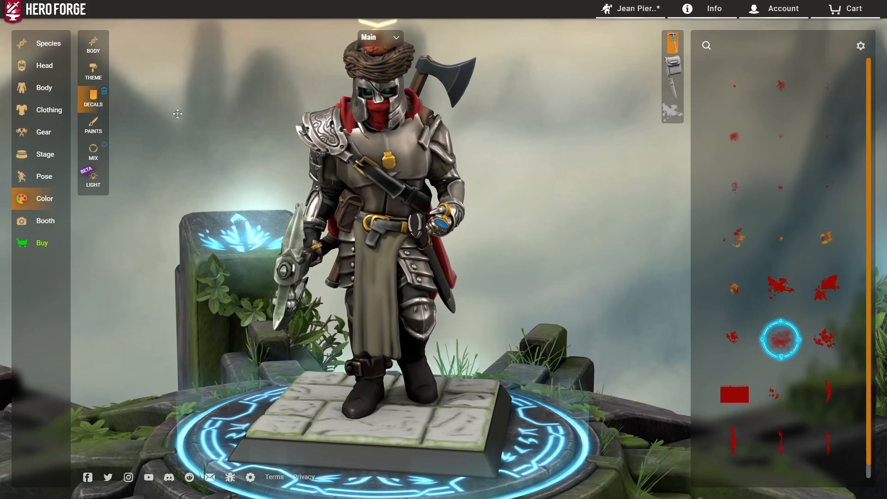
# Try a red and orange splatter decal on the handheld weapon of the Main figure
pyautogui.scroll(3, 544, 189)
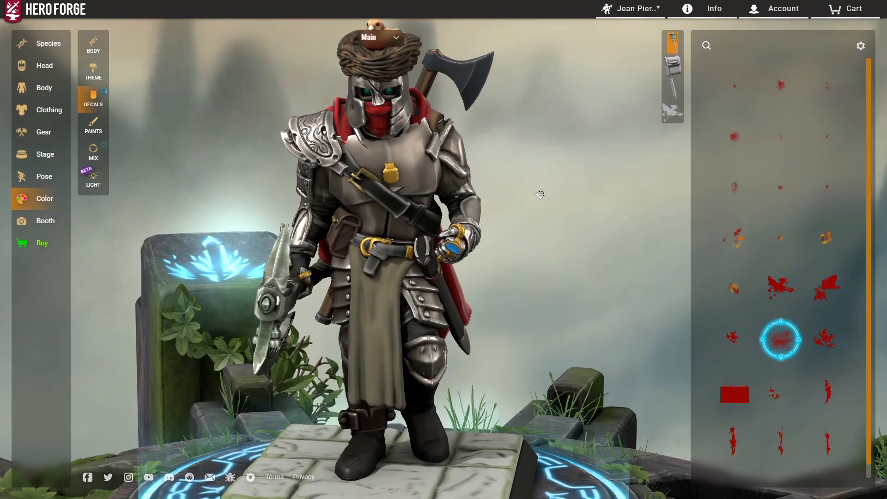
pyautogui.moveTo(525, 203); pyautogui.dragTo(537, 251)
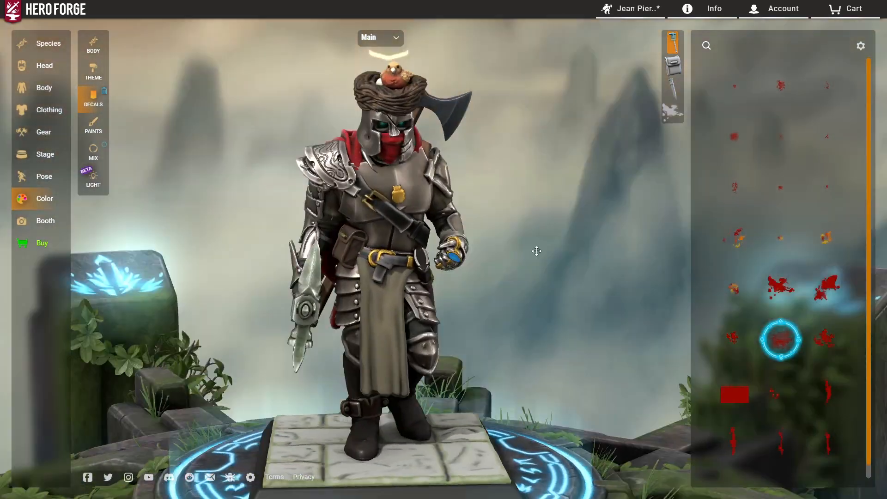
pyautogui.scroll(3, 513, 272)
pyautogui.moveTo(676, 248); pyautogui.dragTo(472, 200)
pyautogui.click(739, 243)
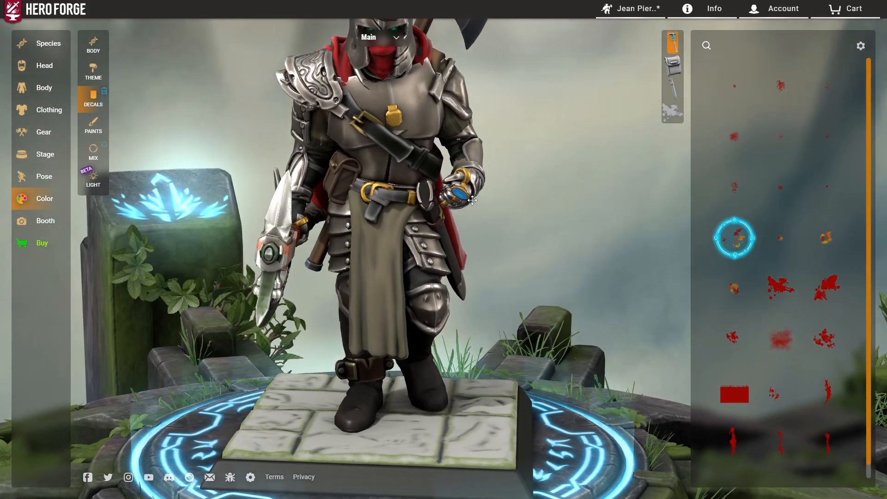
# Add the Dirt Stain 1 decal to the scabbard, set its left/right offset to -0.3 and adjust its height
pyautogui.click(673, 89)
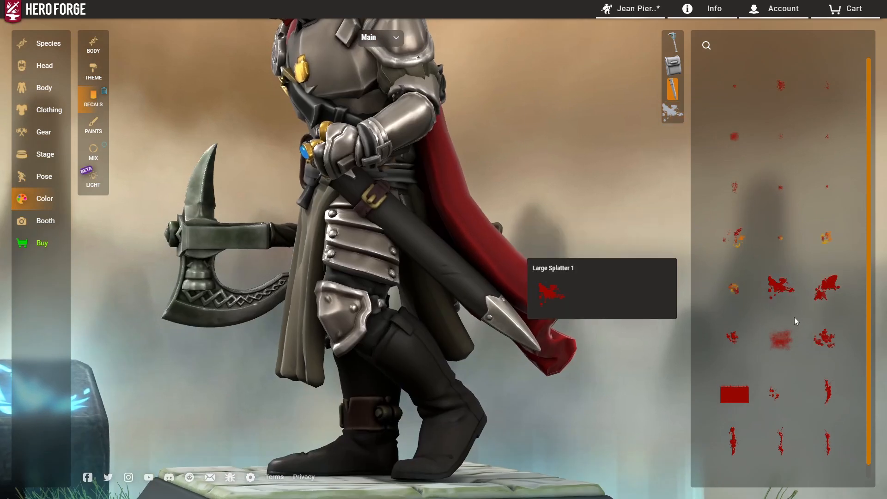
pyautogui.click(781, 339)
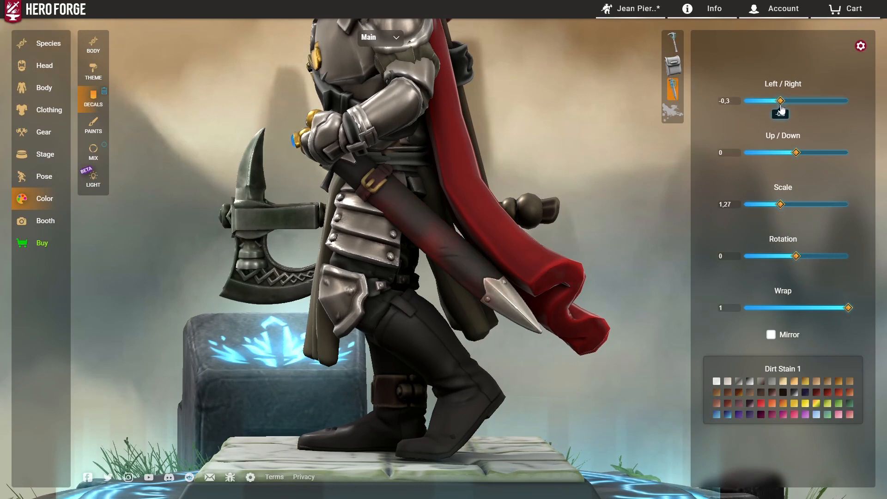
pyautogui.moveTo(800, 152); pyautogui.dragTo(800, 152)
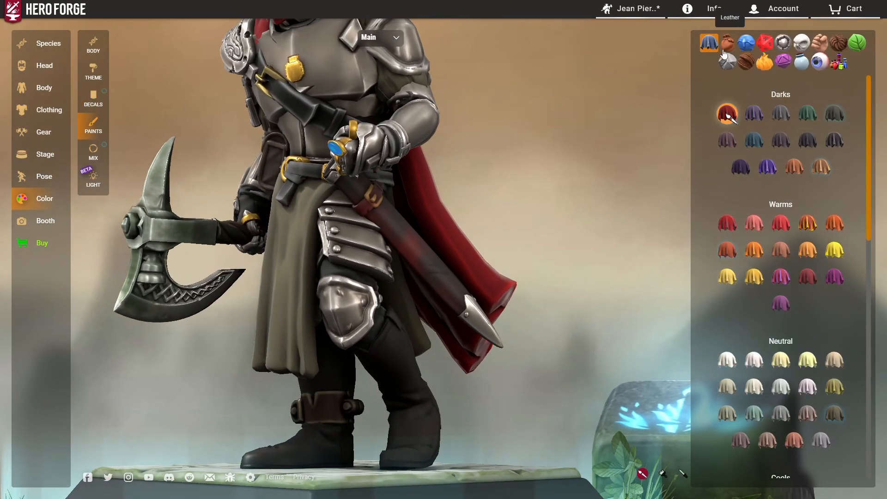
# Recolour the scabbard's dirt stain with a stone paint and check it from the front
pyautogui.click(716, 55)
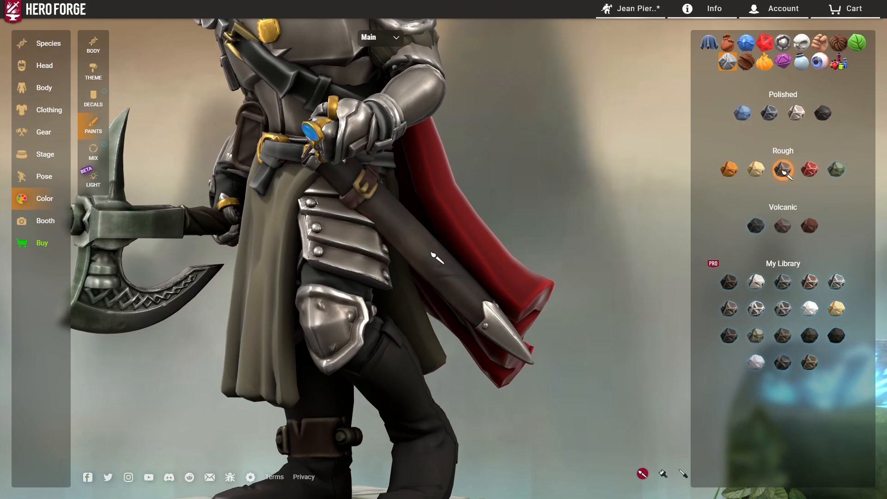
pyautogui.click(437, 258)
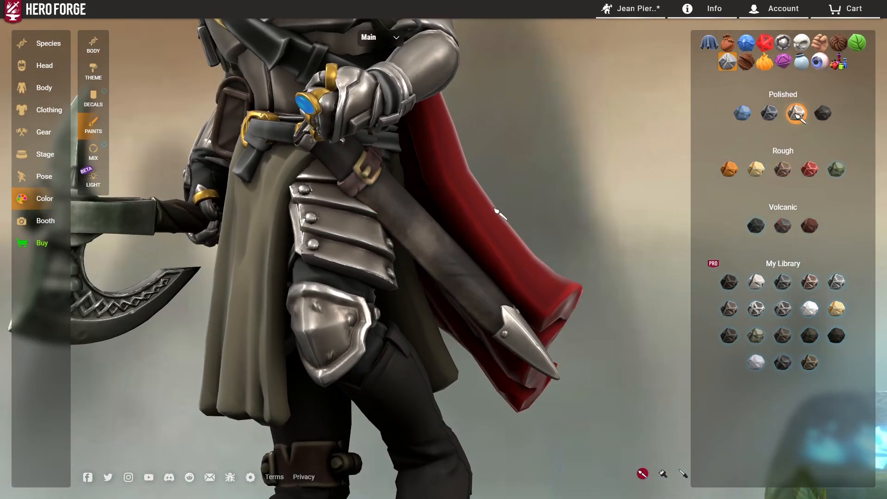
pyautogui.scroll(-5, 497, 209)
pyautogui.moveTo(525, 173)
pyautogui.mouseDown()
pyautogui.moveTo(464, 166)
pyautogui.moveTo(678, 158)
pyautogui.moveTo(444, 187)
pyautogui.moveTo(543, 189)
pyautogui.moveTo(443, 196)
pyautogui.moveTo(584, 232)
pyautogui.moveTo(597, 224)
pyautogui.mouseUp()
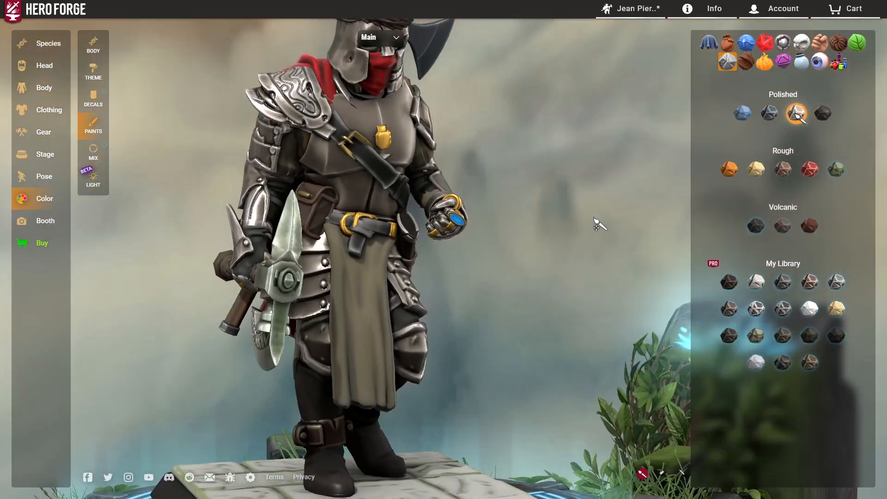
# Add a multicoloured splatter decal across the figure's armour and adjust its placement
pyautogui.click(93, 103)
pyautogui.scroll(3, 573, 141)
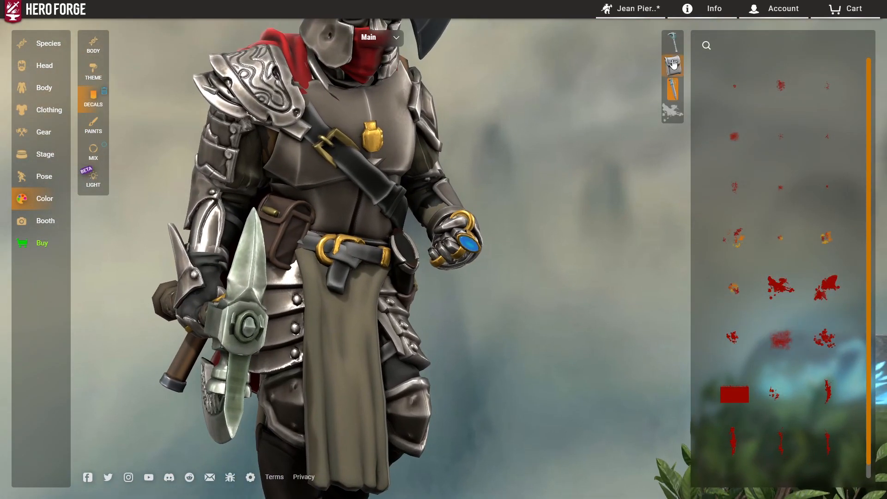
pyautogui.click(673, 65)
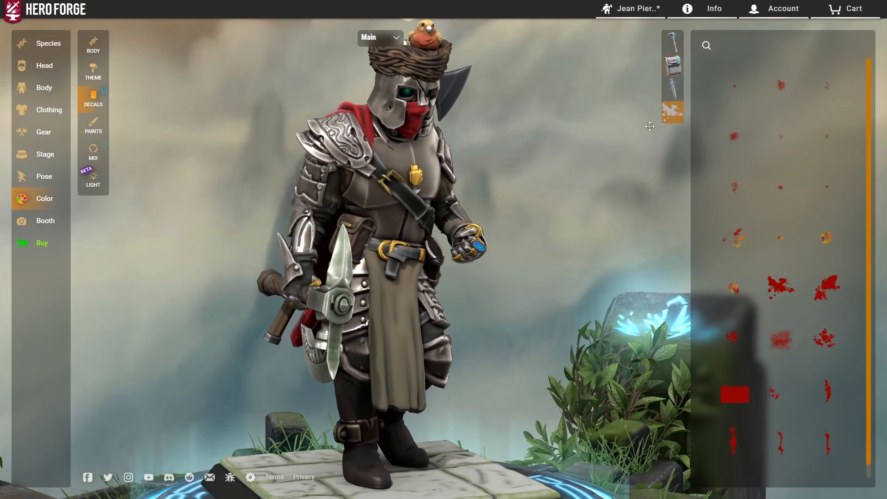
pyautogui.click(733, 234)
pyautogui.moveTo(794, 153)
pyautogui.mouseDown()
pyautogui.moveTo(807, 153)
pyautogui.moveTo(782, 149)
pyautogui.mouseUp()
# Recolour part of the multicoloured splatter on the figure's armour with the first Weathered metal paint
pyautogui.moveTo(444, 217); pyautogui.dragTo(370, 208)
pyautogui.scroll(3, 394, 271)
pyautogui.scroll(2, 420, 266)
pyautogui.moveTo(420, 267); pyautogui.dragTo(254, 171)
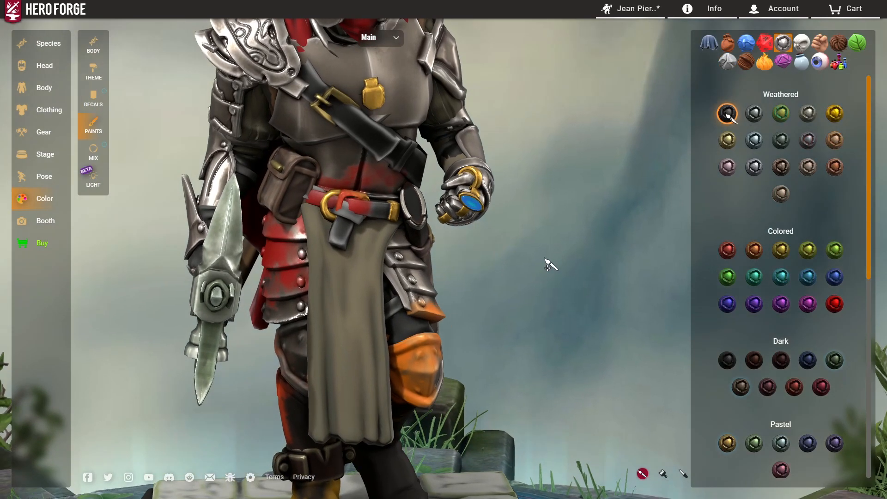
pyautogui.moveTo(551, 264); pyautogui.dragTo(531, 291)
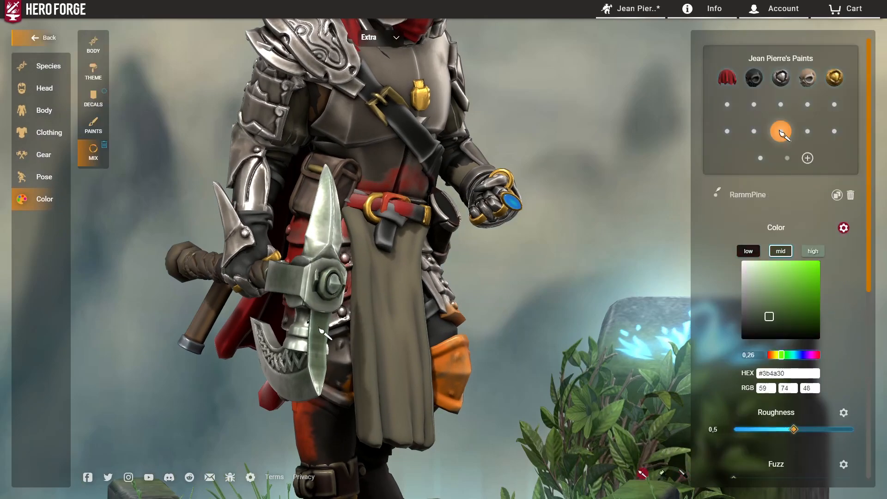
# Try the RammPine paint on the red splatter over the Extra figure's belt and hip armour
pyautogui.moveTo(579, 326); pyautogui.dragTo(571, 329)
pyautogui.scroll(2, 571, 329)
pyautogui.click(387, 286)
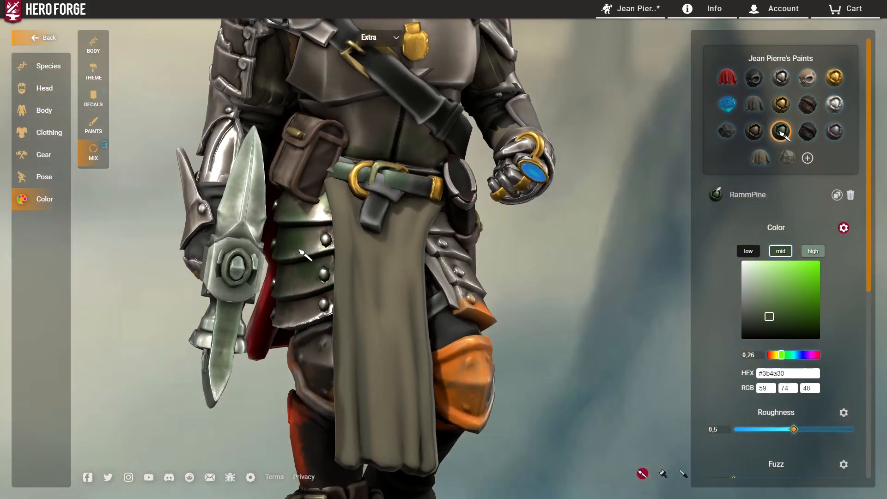
pyautogui.scroll(-5, 608, 265)
# Cover the splatter on the belt, hip armour and orange knee guard with a Dark metal paint
pyautogui.moveTo(608, 265)
pyautogui.mouseDown()
pyautogui.moveTo(578, 279)
pyautogui.moveTo(607, 302)
pyautogui.moveTo(525, 257)
pyautogui.moveTo(617, 279)
pyautogui.moveTo(514, 259)
pyautogui.moveTo(584, 314)
pyautogui.moveTo(656, 321)
pyautogui.moveTo(560, 322)
pyautogui.moveTo(615, 329)
pyautogui.moveTo(140, 150)
pyautogui.mouseUp()
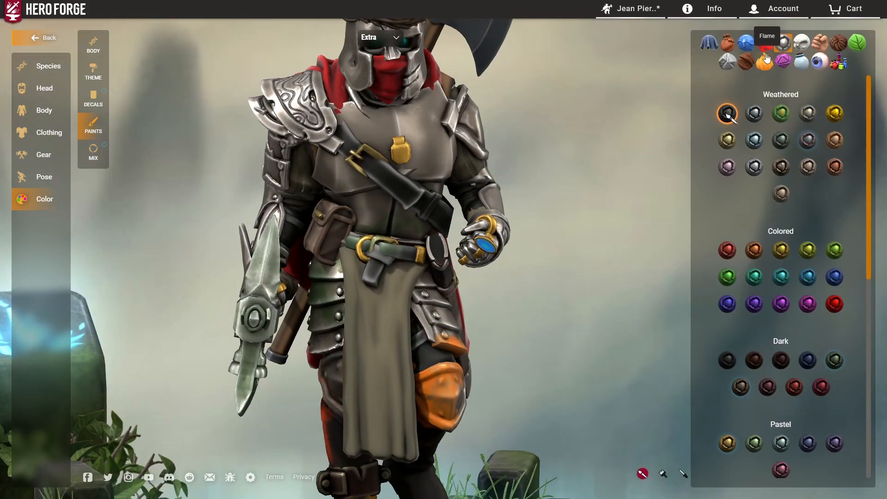
pyautogui.scroll(-3, 765, 273)
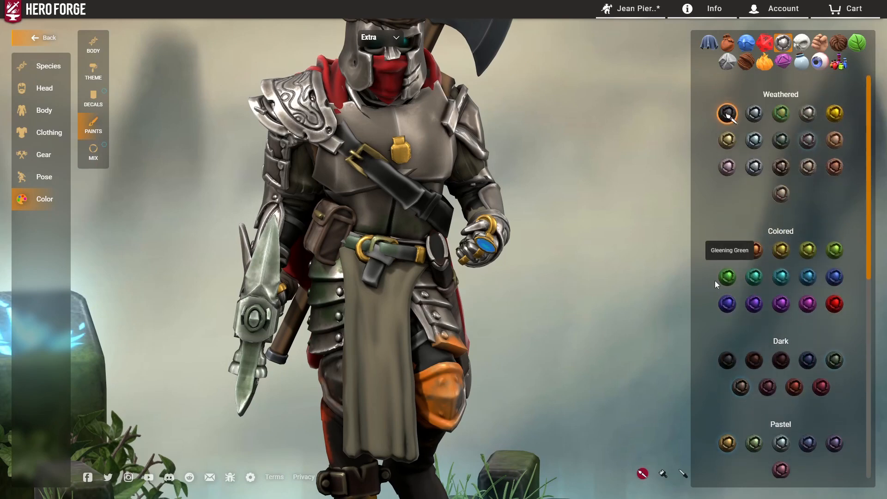
pyautogui.scroll(2, 579, 256)
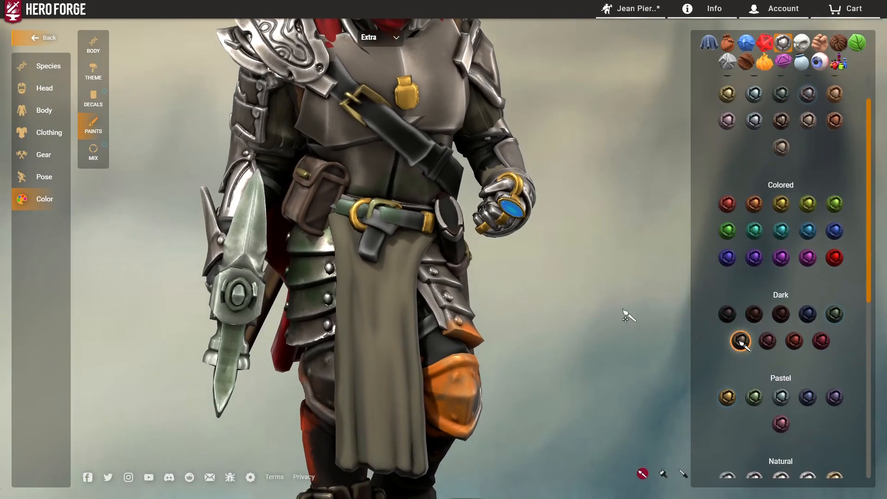
pyautogui.moveTo(624, 317); pyautogui.dragTo(374, 287)
pyautogui.scroll(-5, 541, 259)
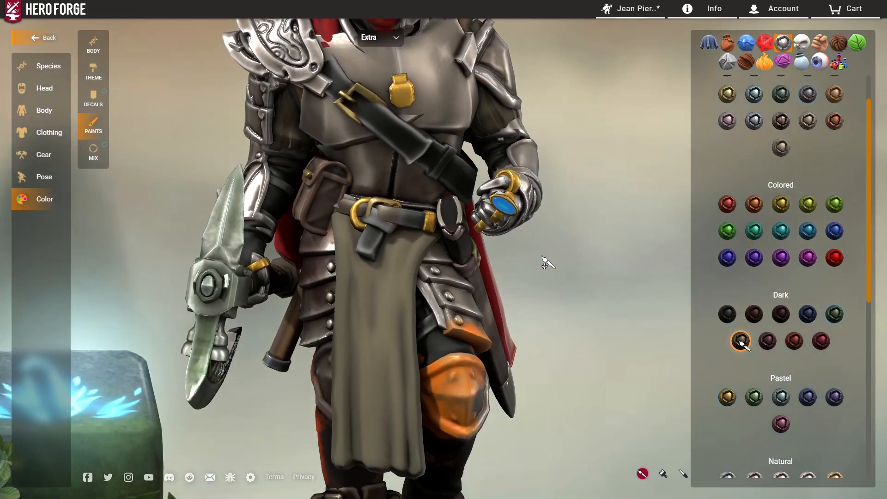
pyautogui.scroll(5, 569, 288)
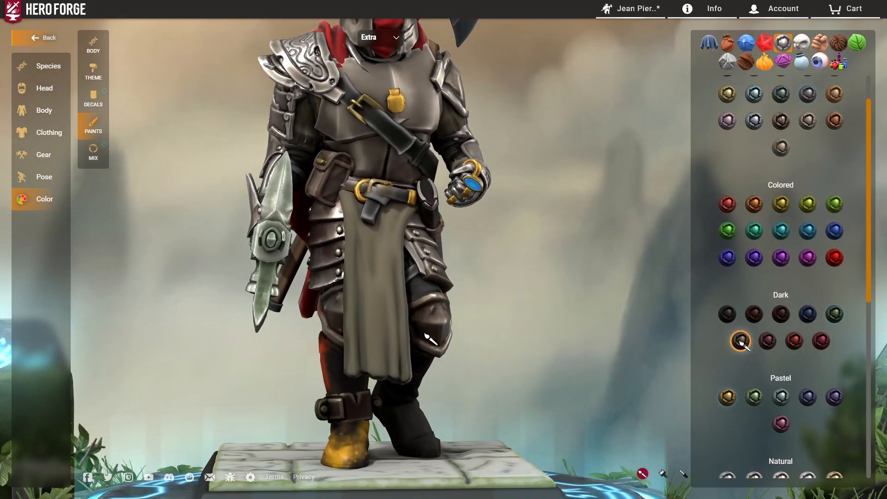
pyautogui.moveTo(425, 334); pyautogui.dragTo(629, 268)
# Paint the yellow splatter on the boot with the darkest Volcanic stone paint
pyautogui.moveTo(532, 221); pyautogui.dragTo(590, 250)
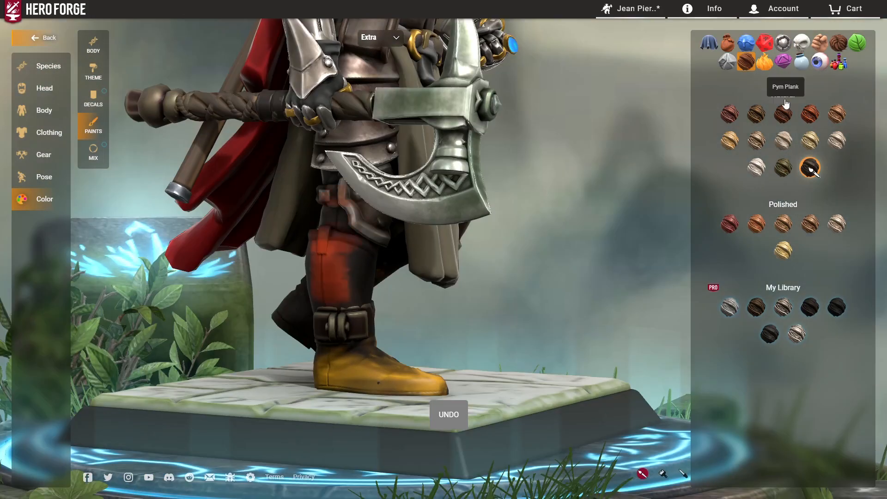
pyautogui.click(802, 43)
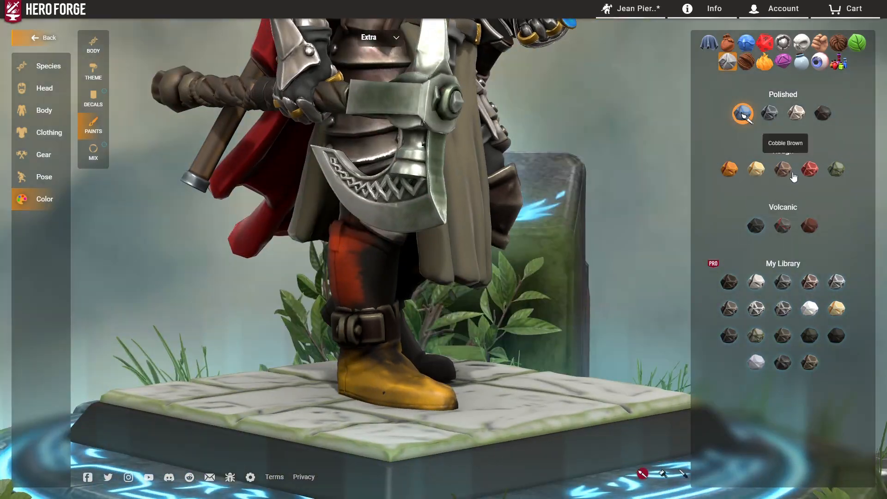
pyautogui.click(756, 226)
pyautogui.moveTo(604, 293); pyautogui.dragTo(624, 282)
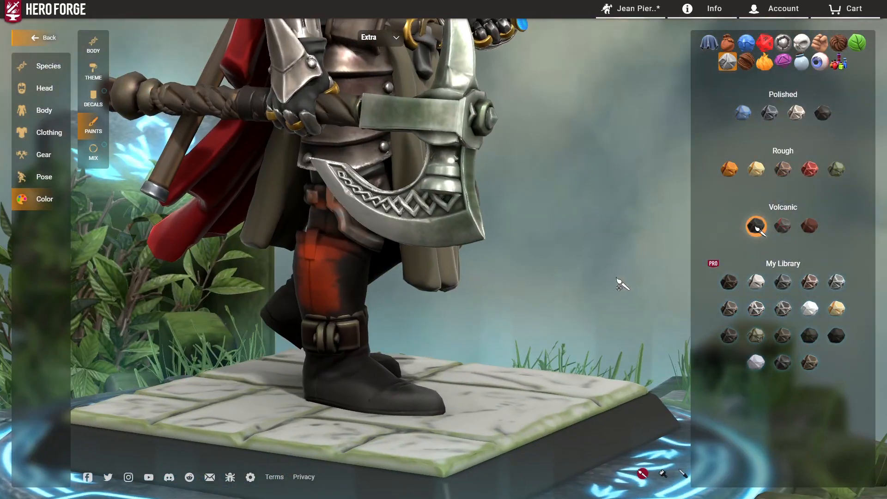
# Recolour the red splatter on the shin, trying a dark brown leather before applying the black Dyed leather
pyautogui.click(728, 43)
pyautogui.click(769, 194)
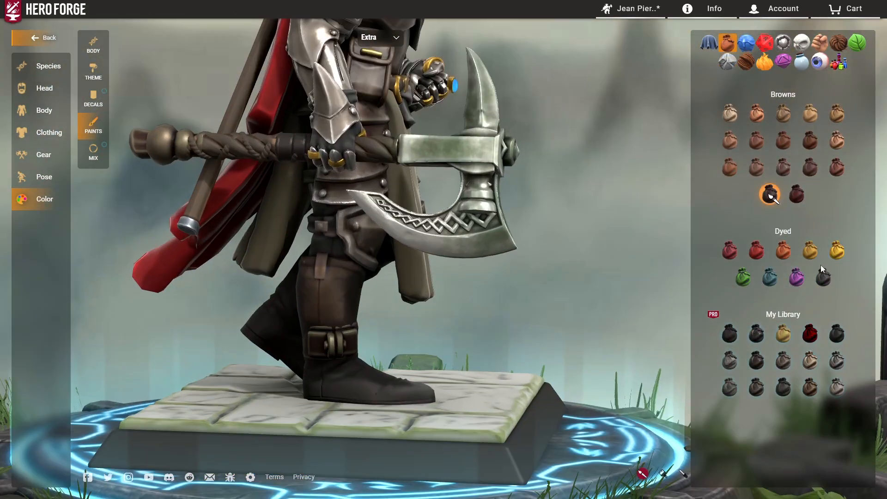
pyautogui.click(822, 276)
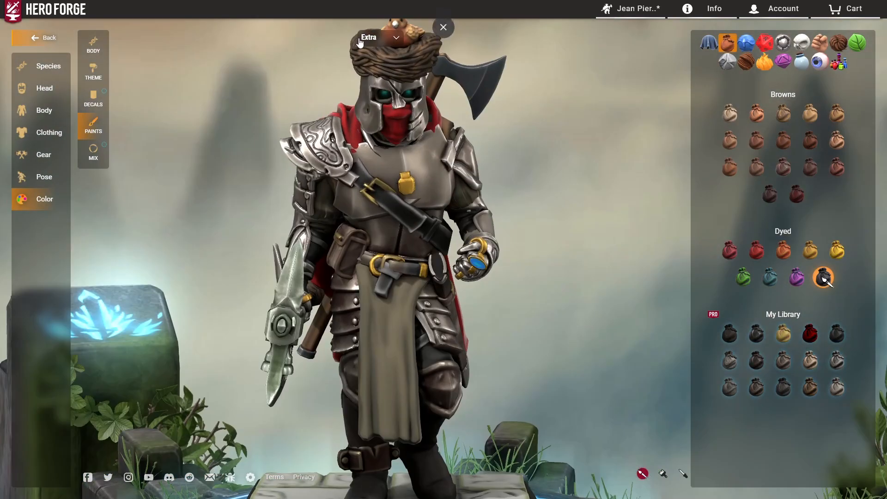
# Add the Splatter Streak 1 decal to the Extra figure's back axe, with left/right at -0.11 and up/down at 0.35
pyautogui.click(94, 99)
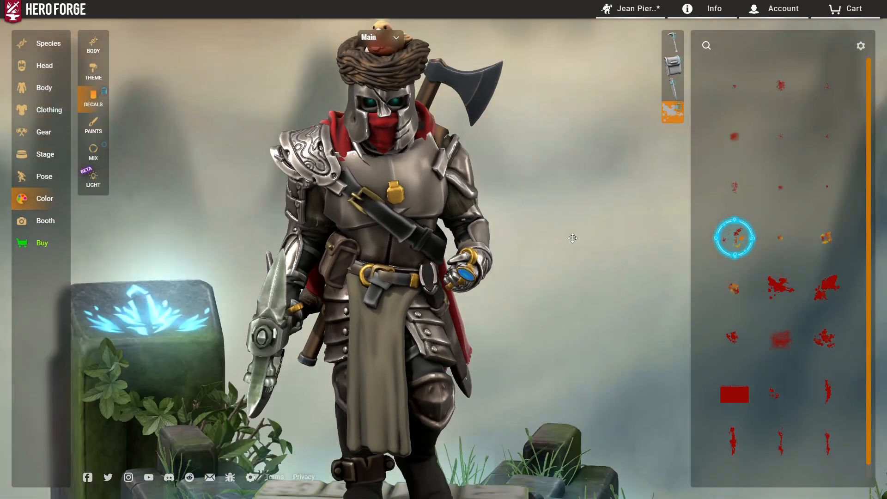
pyautogui.moveTo(573, 238); pyautogui.dragTo(320, 37)
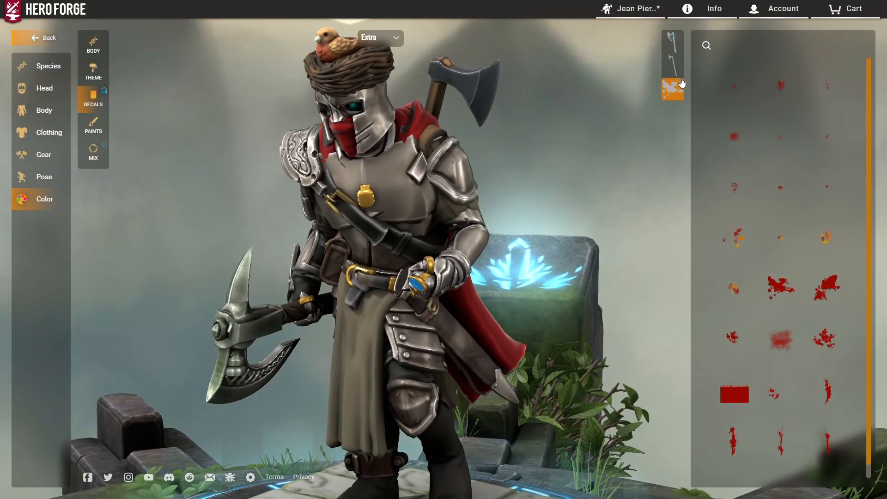
pyautogui.click(675, 67)
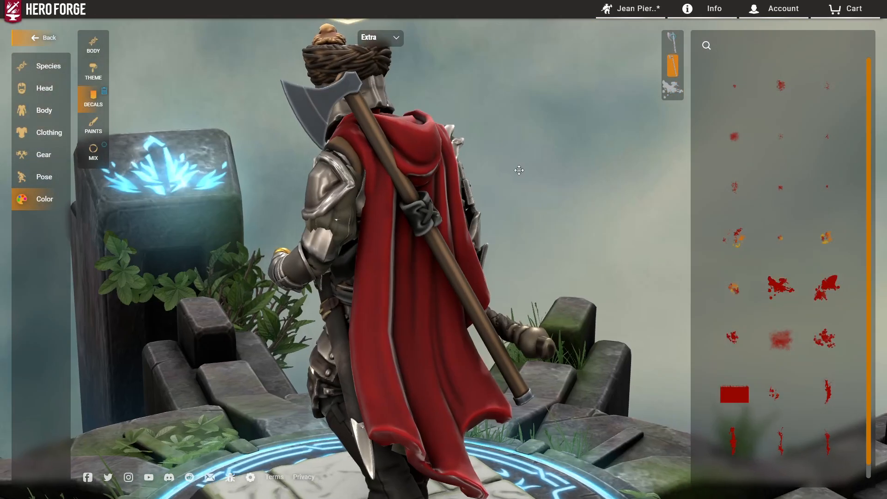
pyautogui.moveTo(519, 171); pyautogui.dragTo(562, 178)
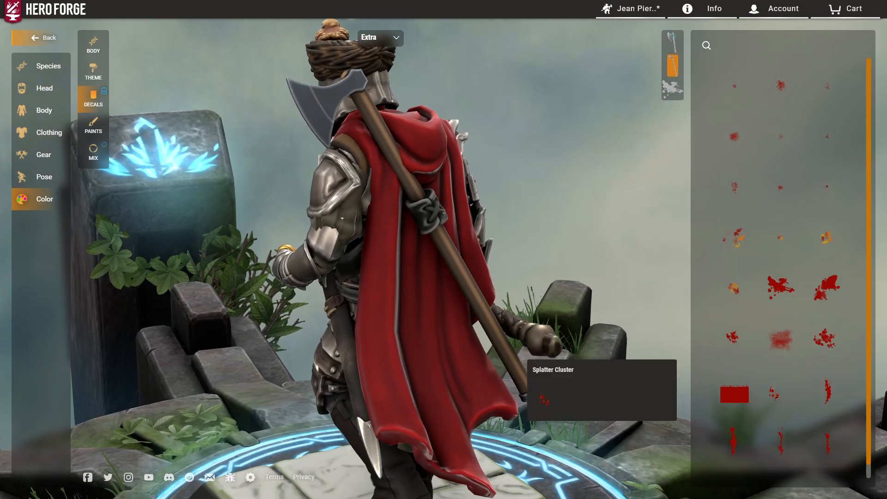
pyautogui.click(820, 380)
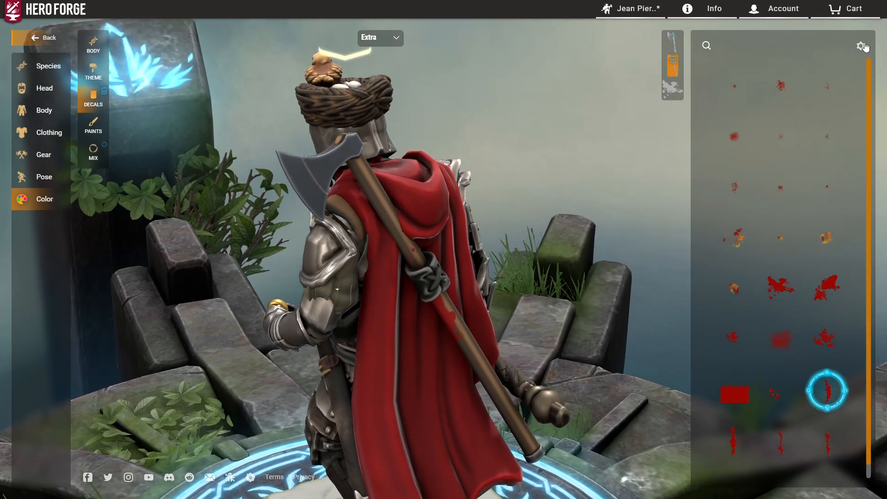
pyautogui.click(860, 46)
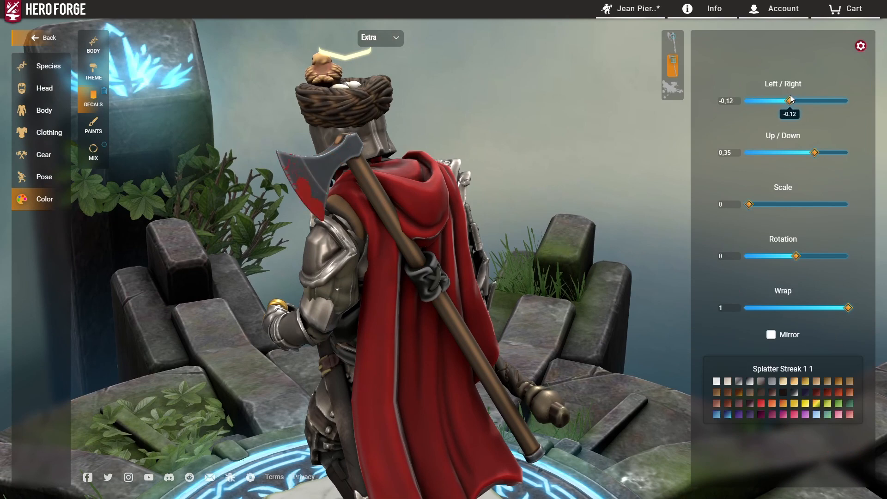
pyautogui.moveTo(790, 97); pyautogui.dragTo(791, 97)
pyautogui.moveTo(573, 151); pyautogui.dragTo(144, 161)
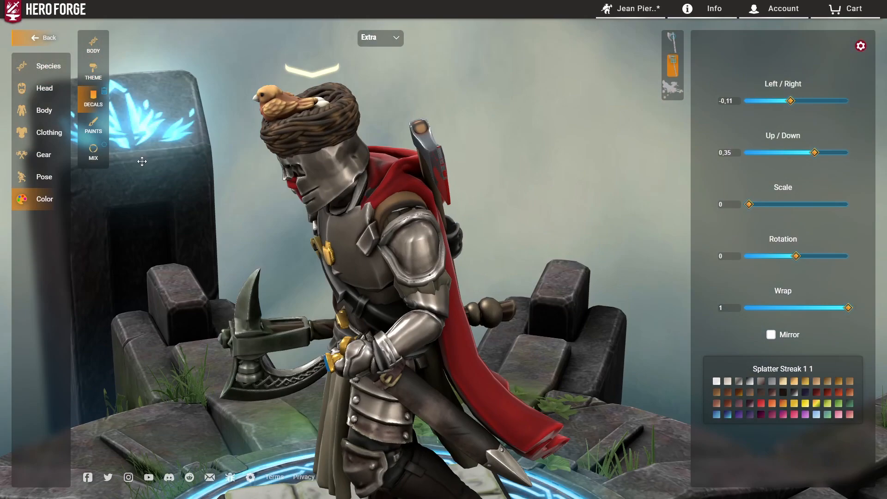
# Mix a very dark red for the axe's splatter decal and check it from behind and from the front
pyautogui.click(93, 152)
pyautogui.moveTo(333, 194); pyautogui.dragTo(556, 222)
pyautogui.scroll(3, 555, 243)
pyautogui.moveTo(554, 245); pyautogui.dragTo(579, 273, button='right')
pyautogui.click(843, 229)
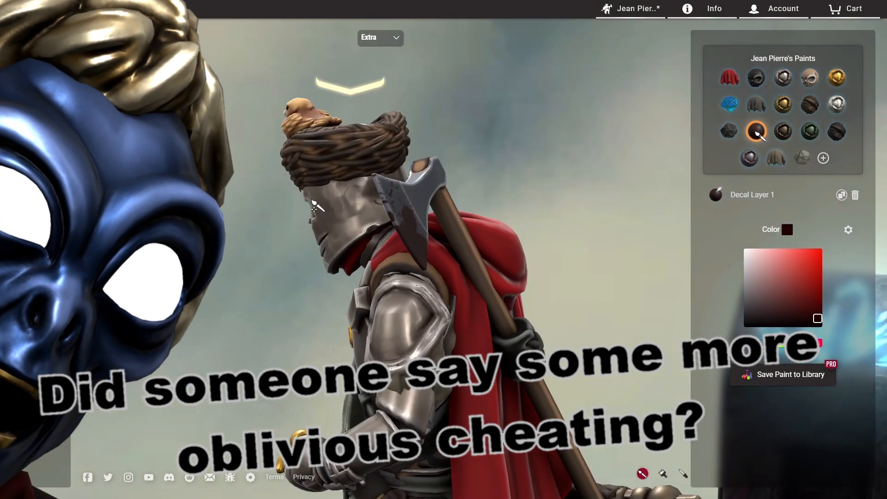
pyautogui.moveTo(546, 194)
pyautogui.mouseDown()
pyautogui.moveTo(491, 193)
pyautogui.moveTo(547, 179)
pyautogui.moveTo(497, 181)
pyautogui.moveTo(744, 167)
pyautogui.moveTo(512, 170)
pyautogui.moveTo(402, 185)
pyautogui.moveTo(766, 167)
pyautogui.moveTo(594, 268)
pyautogui.mouseUp()
pyautogui.scroll(3, 497, 192)
pyautogui.scroll(-2, 745, 168)
pyautogui.scroll(-2, 402, 185)
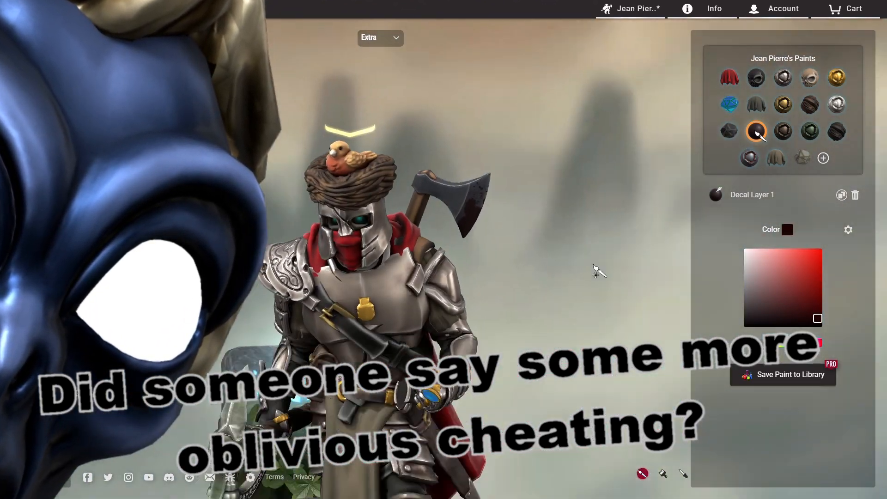
pyautogui.scroll(2, 595, 268)
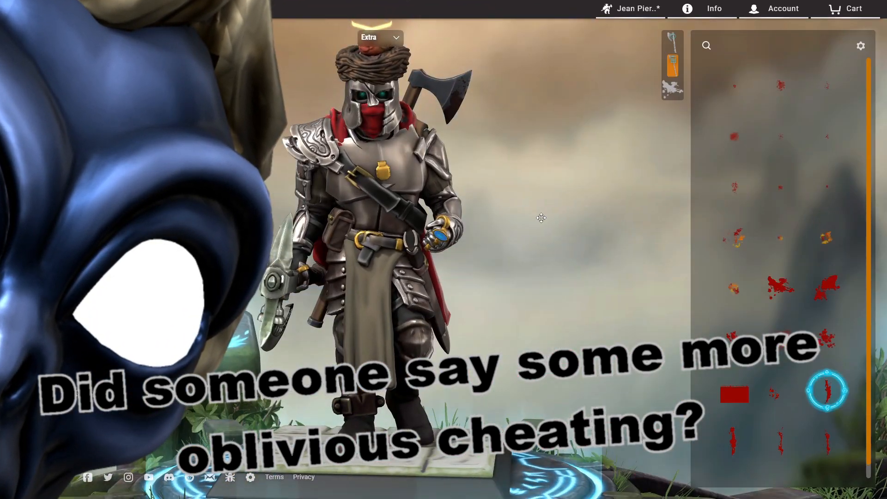
# Recolour the yellow spots of the Main figure's multicoloured powder splatter with a muted grey cloth paint
pyautogui.moveTo(542, 218); pyautogui.dragTo(543, 233)
pyautogui.scroll(2, 543, 232)
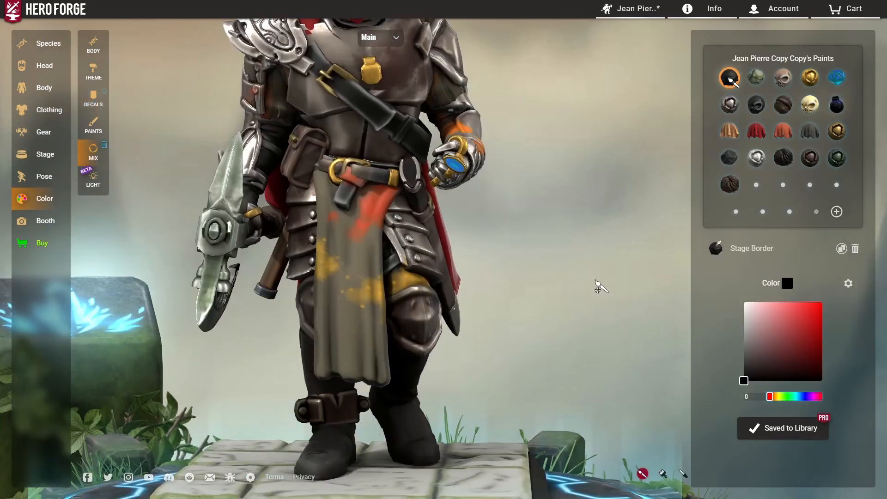
pyautogui.click(810, 132)
pyautogui.moveTo(624, 248); pyautogui.dragTo(597, 270)
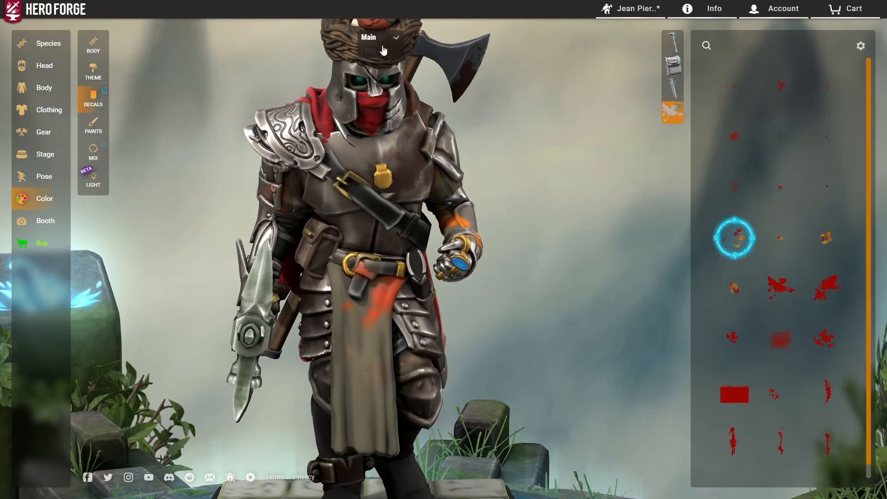
# Set the Extra figure's powder splatter up/down to -0.04 and recolour its bright spots with Blackhorn and a dark metal paint
pyautogui.moveTo(794, 153); pyautogui.dragTo(792, 152)
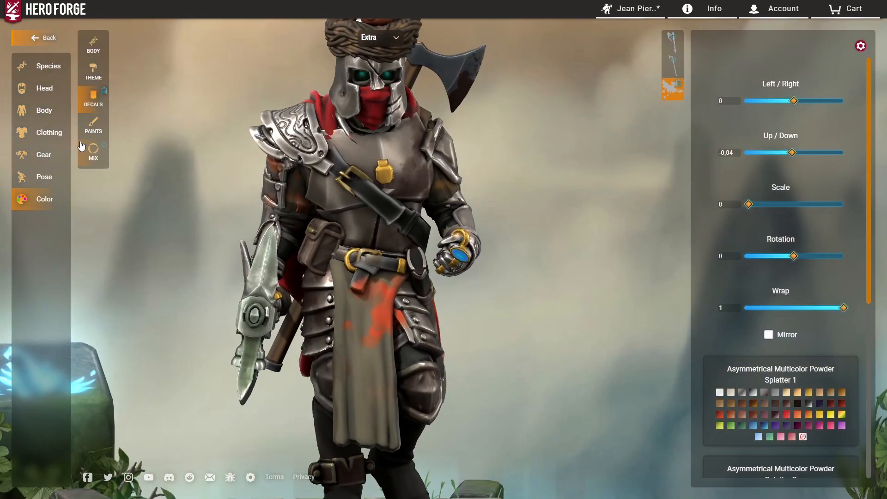
pyautogui.click(93, 151)
pyautogui.click(757, 78)
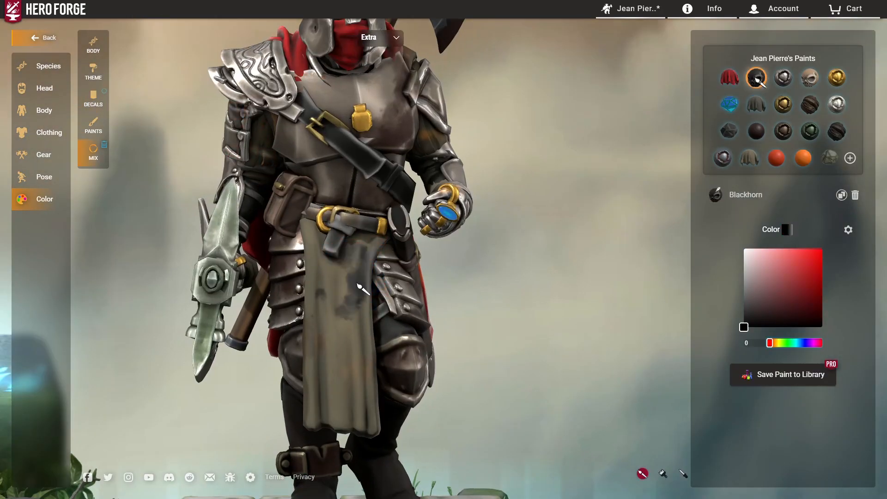
pyautogui.click(783, 131)
pyautogui.click(730, 78)
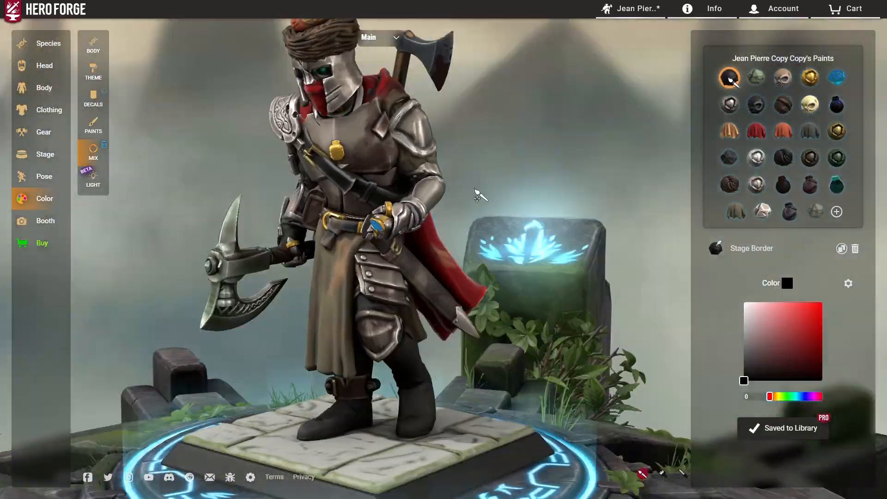
# Shift the Main figure's powder splatter to -0.16 left/right and -0.25 up/down, checking the stains on the cape
pyautogui.moveTo(478, 195); pyautogui.dragTo(587, 237)
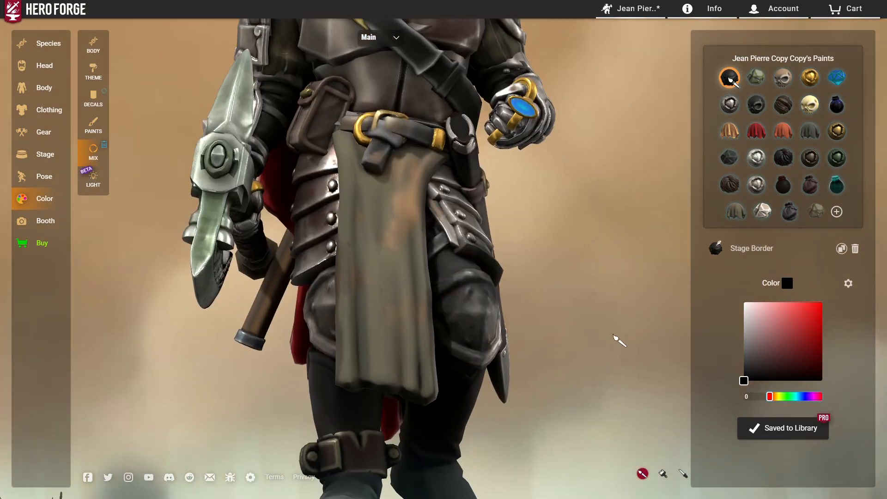
pyautogui.moveTo(619, 340); pyautogui.dragTo(428, 194)
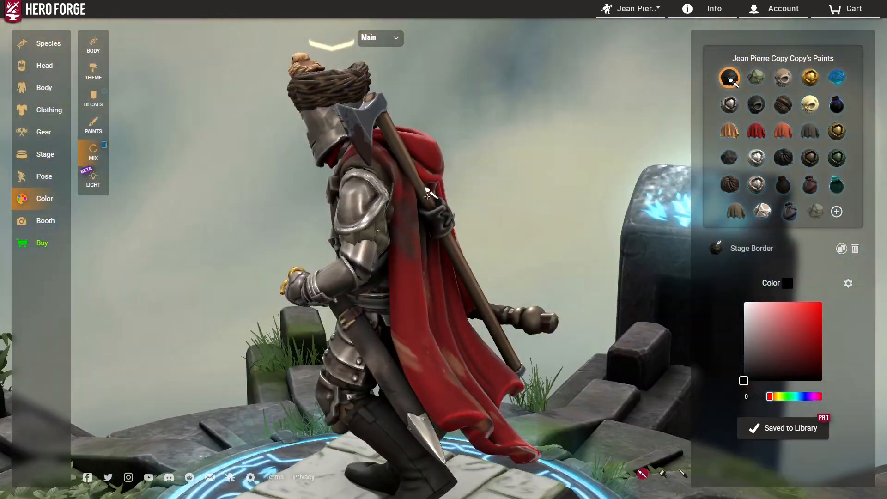
pyautogui.click(110, 104)
pyautogui.click(860, 46)
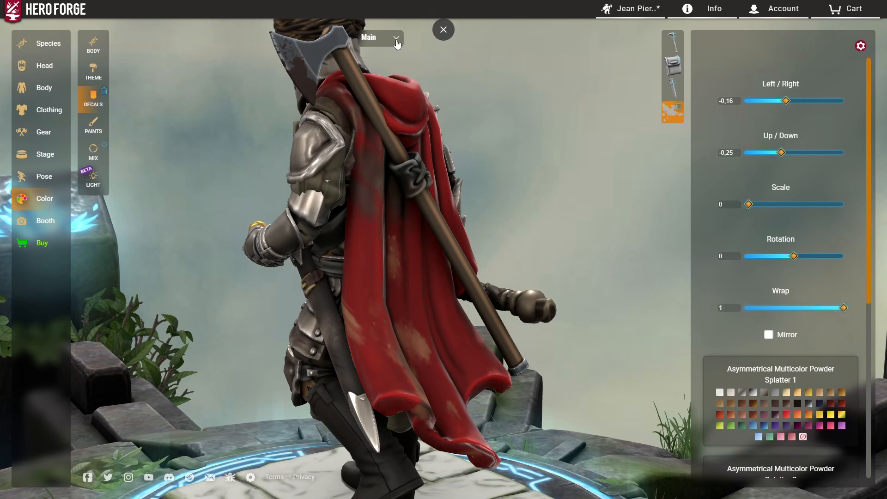
# Reduce the wrap of the Extra figure's powder splatter to 0.54, checking the cape and shoulder armour
pyautogui.click(380, 55)
pyautogui.click(859, 46)
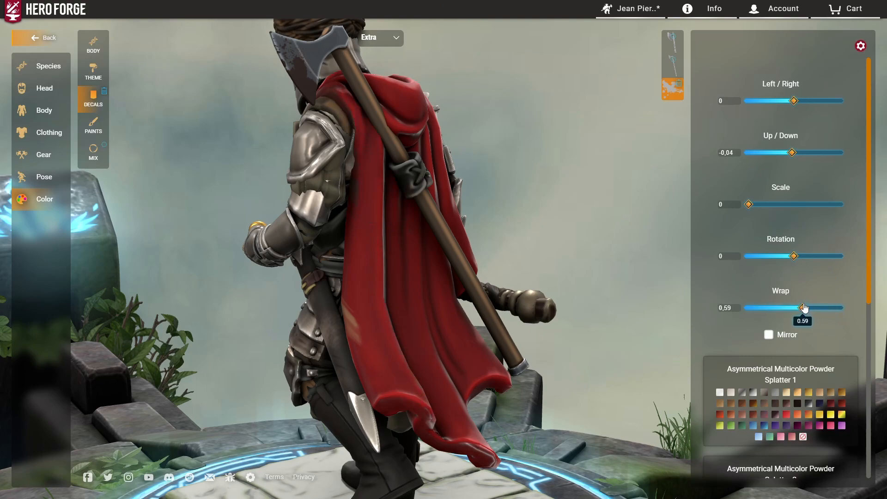
pyautogui.moveTo(675, 274); pyautogui.dragTo(663, 317)
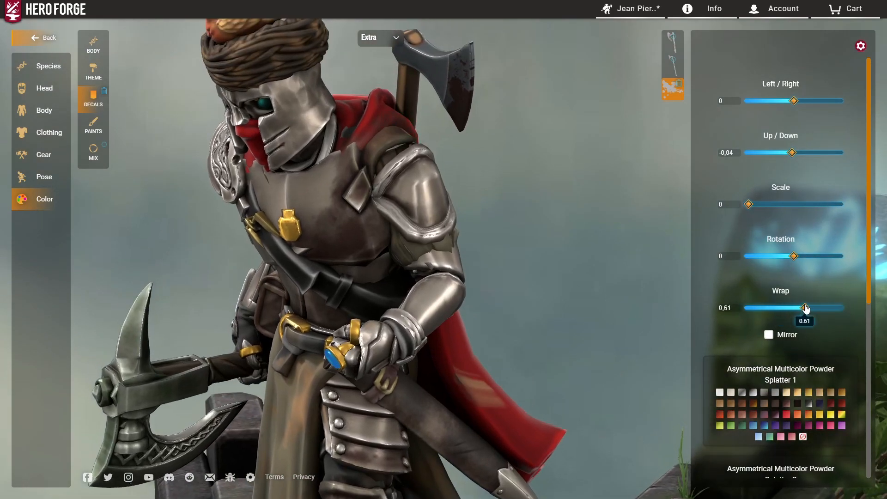
pyautogui.moveTo(639, 254); pyautogui.dragTo(583, 255)
pyautogui.scroll(3, 583, 255)
pyautogui.moveTo(583, 256); pyautogui.dragTo(616, 383, button='right')
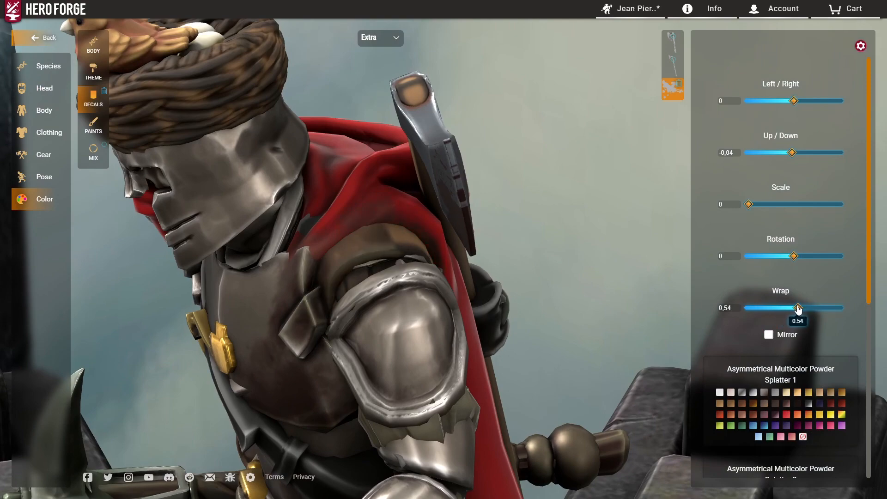
# Examine the Extra figure's splatter stains from several sides and bring up the paint selection
pyautogui.moveTo(675, 300); pyautogui.dragTo(402, 279)
pyautogui.scroll(-4, 402, 279)
pyautogui.moveTo(402, 279); pyautogui.dragTo(477, 196, button='right')
pyautogui.scroll(-2, 478, 196)
pyautogui.moveTo(477, 196); pyautogui.dragTo(665, 224)
pyautogui.scroll(3, 491, 235)
pyautogui.moveTo(421, 259); pyautogui.dragTo(511, 245)
pyautogui.scroll(-3, 491, 236)
pyautogui.click(93, 125)
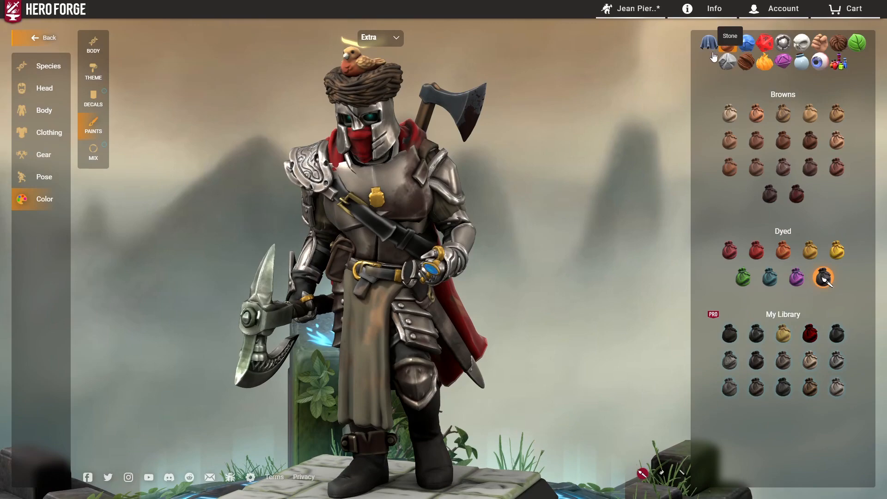
# Try fabric paints from the Darks group on the Extra figure's cape, checking it from the front and side
pyautogui.moveTo(667, 127); pyautogui.dragTo(678, 230)
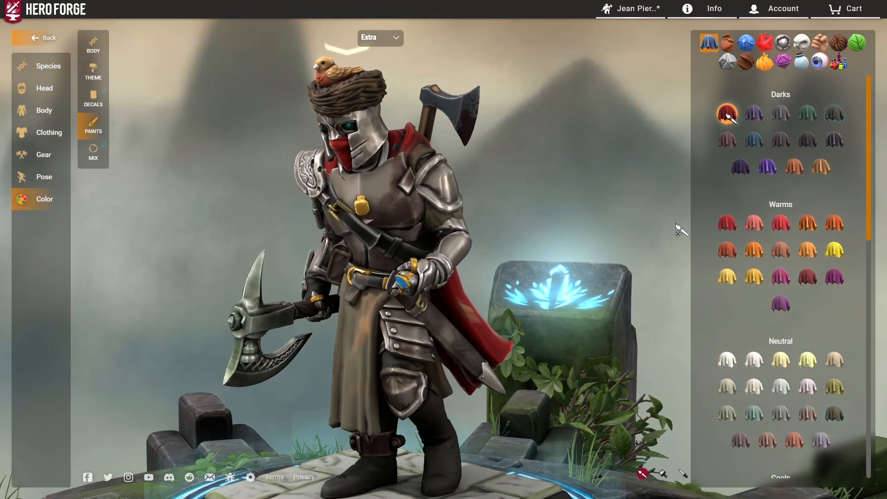
pyautogui.moveTo(671, 289); pyautogui.dragTo(594, 357)
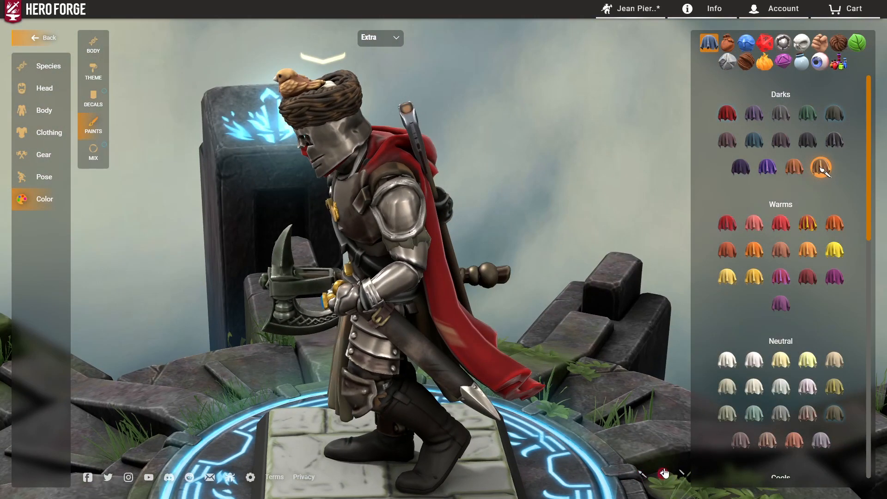
pyautogui.moveTo(516, 232); pyautogui.dragTo(585, 214)
pyautogui.scroll(-3, 378, 159)
pyautogui.scroll(1, 532, 203)
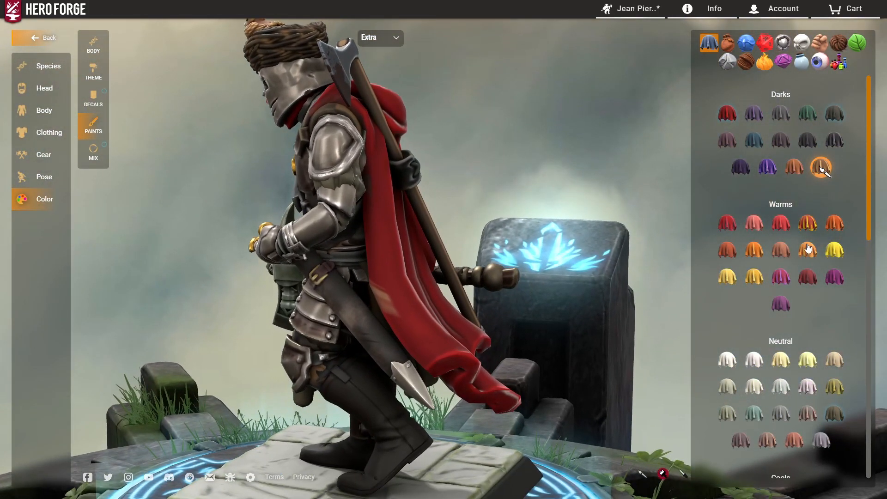
# Try a beige Neutral fabric paint and a Cools fabric paint on the cape and undo the colour changes
pyautogui.scroll(-3, 808, 249)
pyautogui.moveTo(397, 237); pyautogui.dragTo(586, 198)
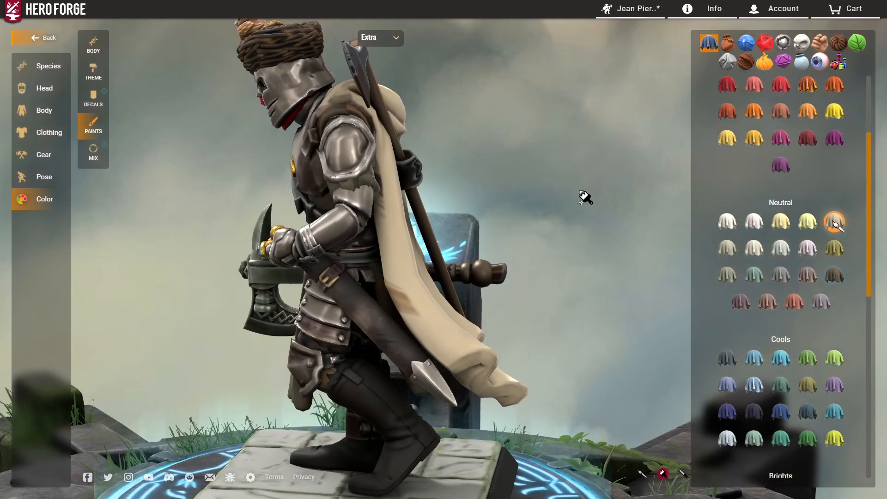
pyautogui.moveTo(468, 157); pyautogui.dragTo(574, 228)
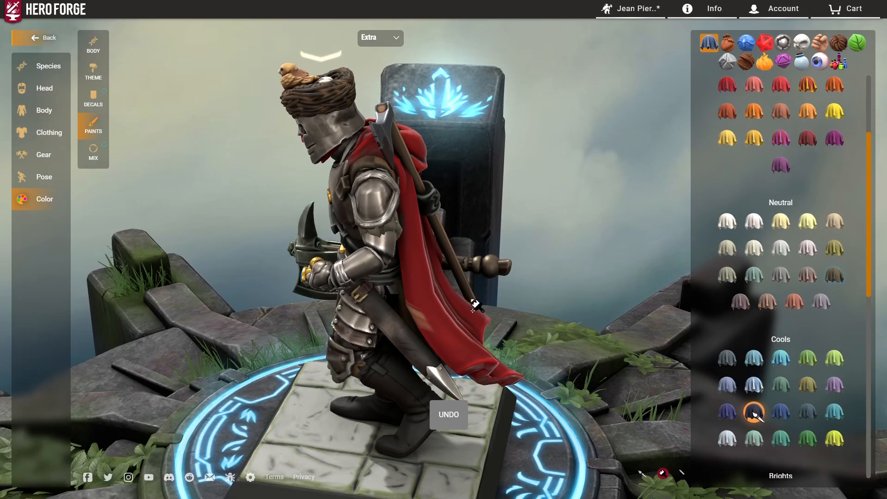
pyautogui.moveTo(418, 284); pyautogui.dragTo(344, 147)
pyautogui.moveTo(529, 244); pyautogui.dragTo(166, 224)
pyautogui.hotkey('ctrl', 'z')
# Recolour the Main figure's cape with the last brown fabric paint of the Darks group
pyautogui.scroll(-4, 847, 304)
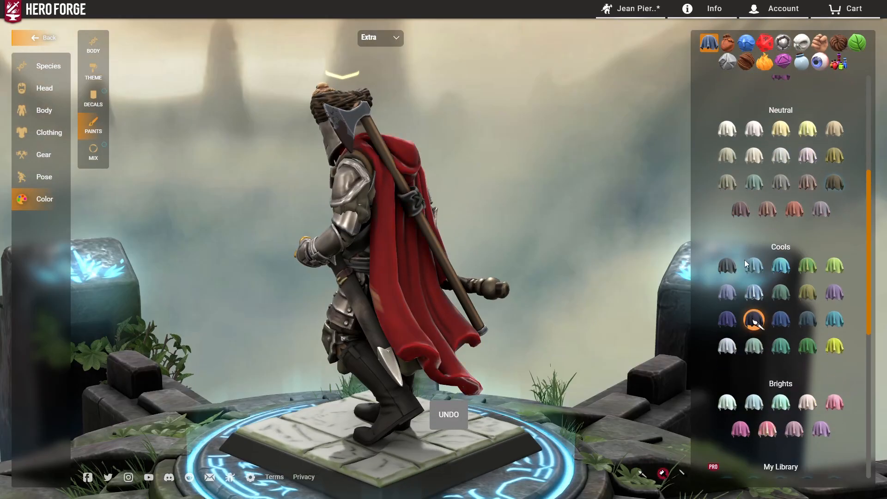
pyautogui.moveTo(525, 203); pyautogui.dragTo(495, 208)
pyautogui.moveTo(646, 193); pyautogui.dragTo(586, 198)
pyautogui.moveTo(536, 245); pyautogui.dragTo(563, 272)
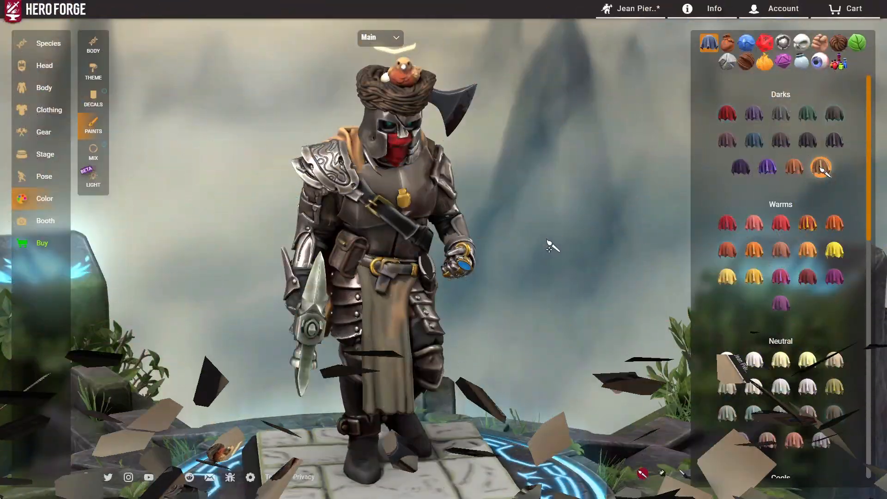
pyautogui.scroll(3, 491, 244)
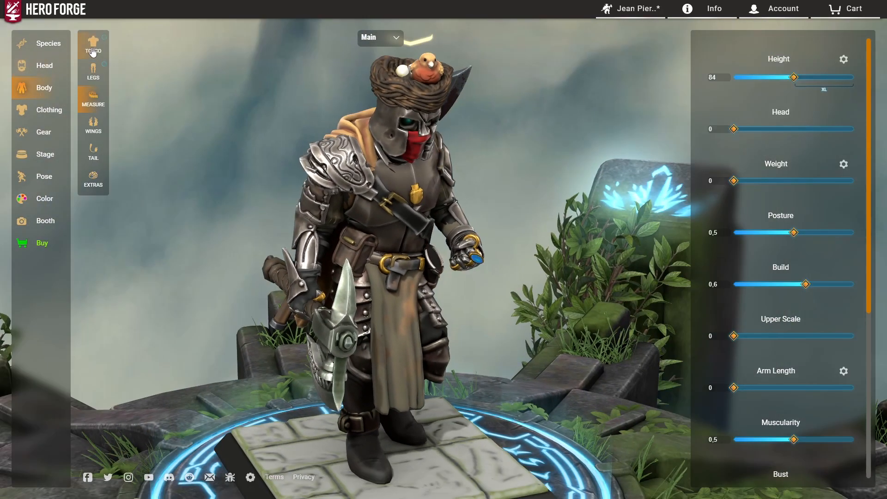
# Give the Main figure's torso extra arms and align the extra left arm with the pose of the original left arm
pyautogui.moveTo(562, 249); pyautogui.dragTo(618, 222)
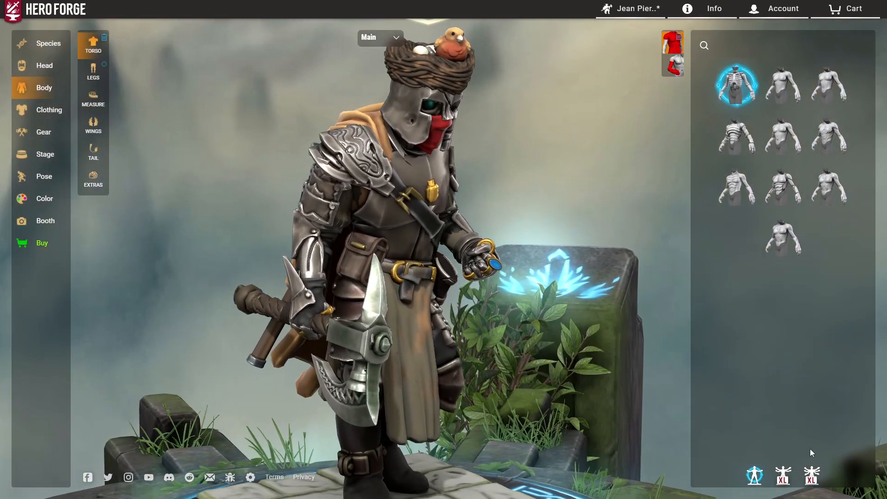
pyautogui.moveTo(611, 251); pyautogui.dragTo(536, 277)
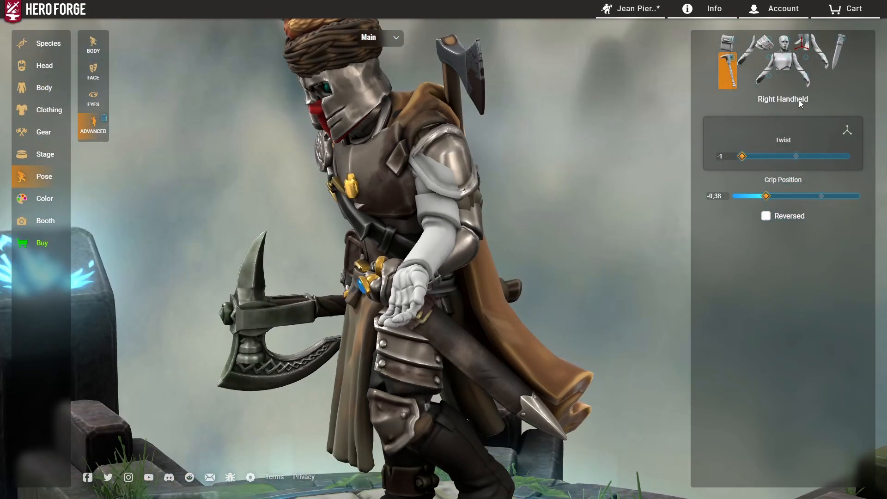
pyautogui.click(801, 68)
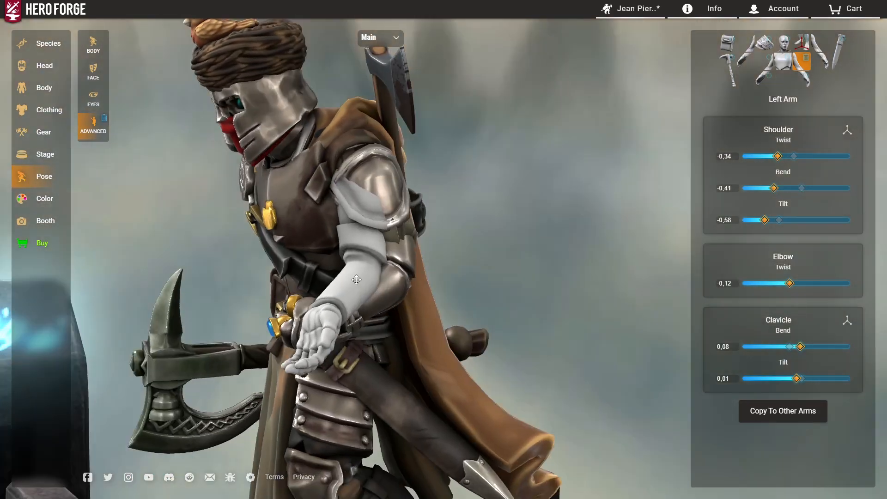
pyautogui.moveTo(357, 280); pyautogui.dragTo(639, 199)
pyautogui.moveTo(686, 157); pyautogui.dragTo(879, 95)
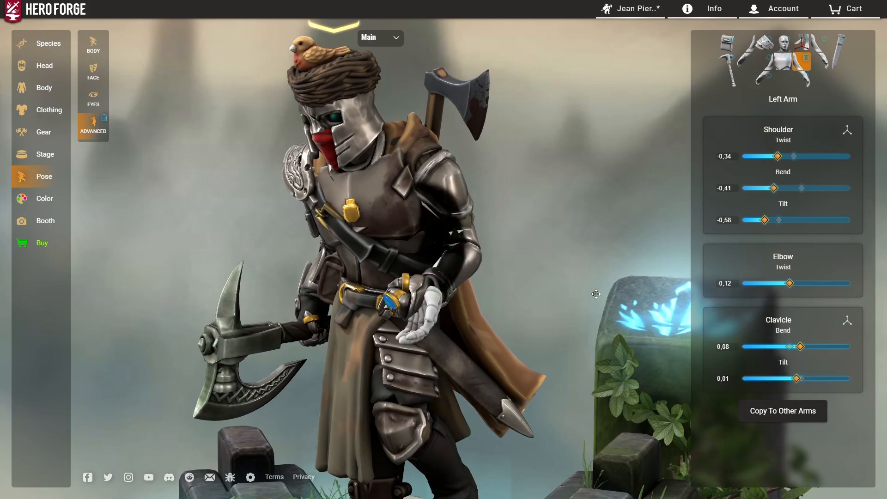
pyautogui.scroll(5, 508, 259)
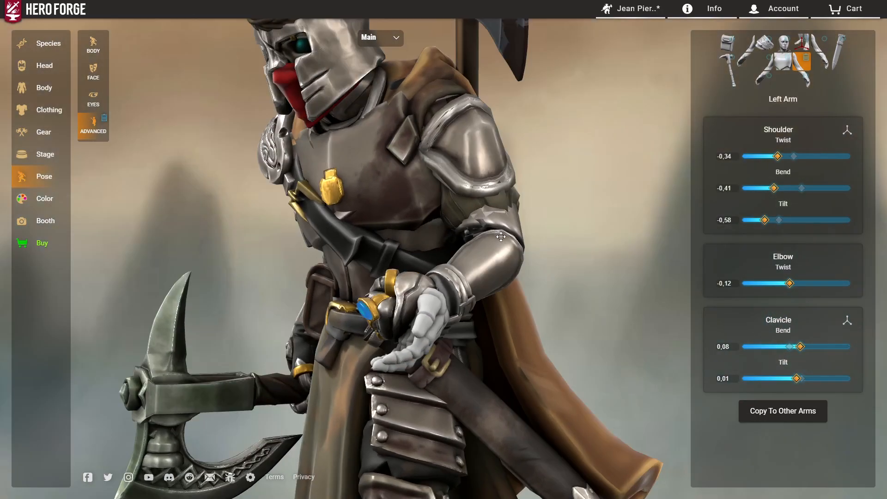
pyautogui.moveTo(501, 236); pyautogui.dragTo(96, 230)
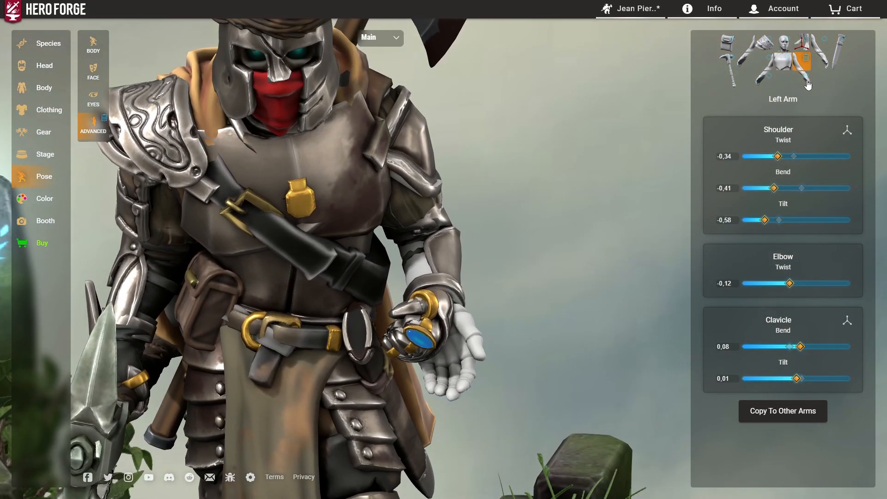
# Pose the middle left wrist with twist 0.2, bend -0.14 and tilt -0.27, and give the hand a closed-fist pose
pyautogui.click(802, 80)
pyautogui.moveTo(388, 233); pyautogui.dragTo(548, 262)
pyautogui.moveTo(501, 239); pyautogui.dragTo(500, 252)
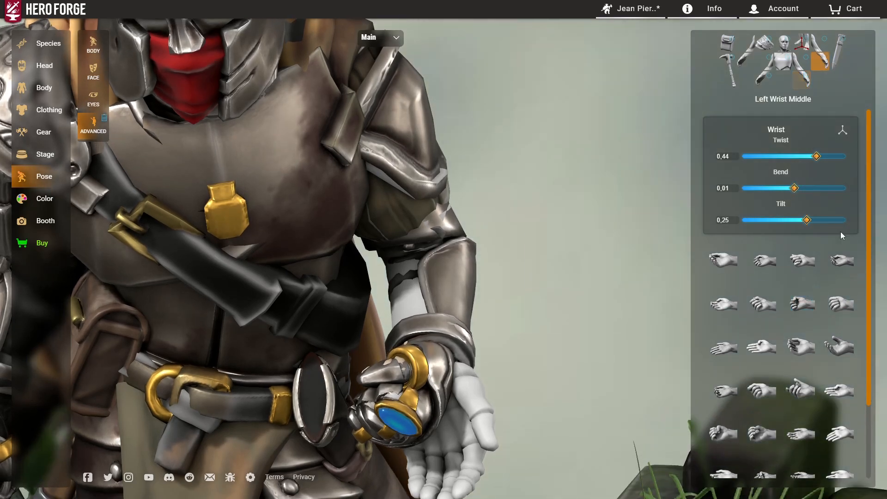
pyautogui.moveTo(578, 287); pyautogui.dragTo(549, 257)
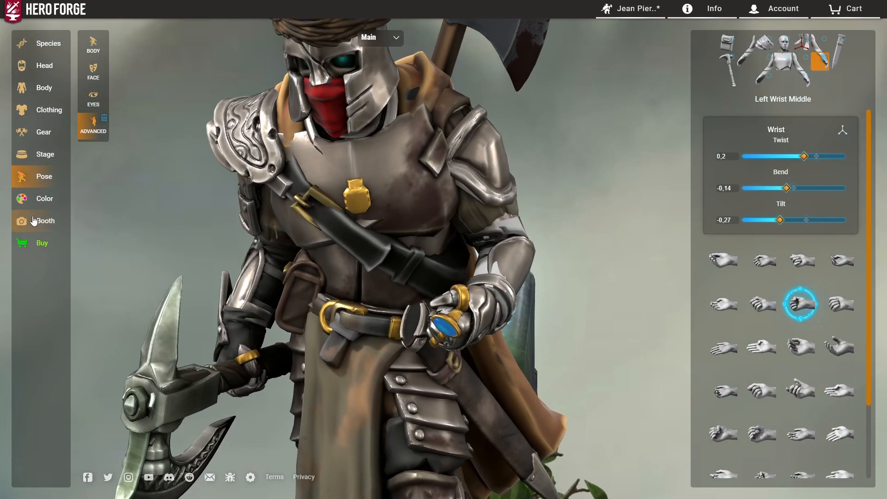
# Pick up the armour's Titanium paint and cover the white patches around the Extra figure's left elbow
pyautogui.click(43, 198)
pyautogui.click(109, 157)
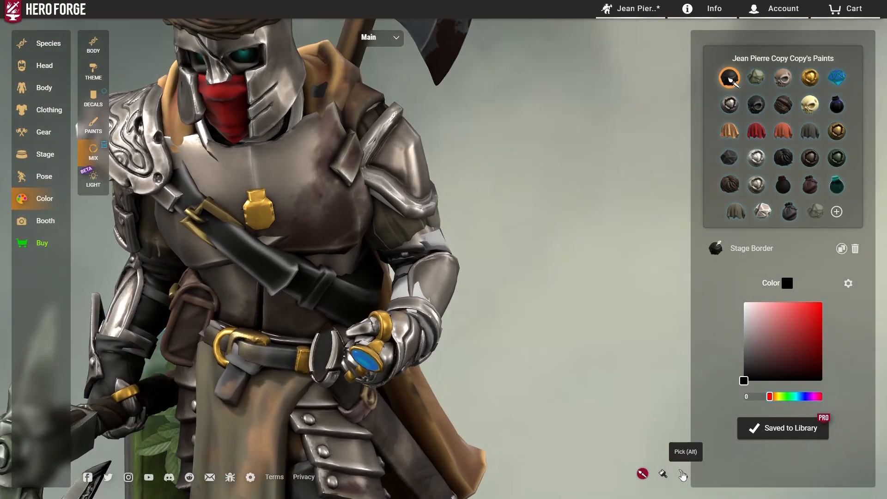
pyautogui.click(682, 475)
pyautogui.click(414, 228)
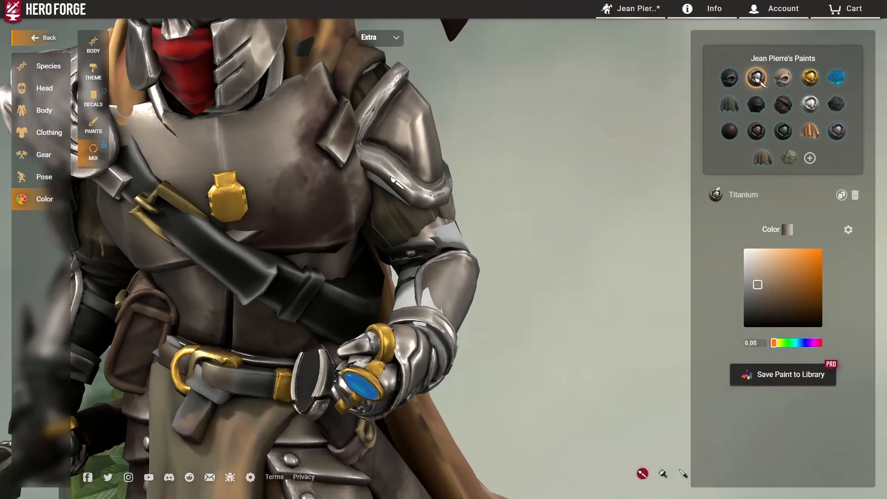
pyautogui.moveTo(610, 226); pyautogui.dragTo(592, 235)
pyautogui.moveTo(411, 183)
pyautogui.mouseDown()
pyautogui.moveTo(432, 240)
pyautogui.moveTo(439, 231)
pyautogui.moveTo(545, 216)
pyautogui.mouseUp()
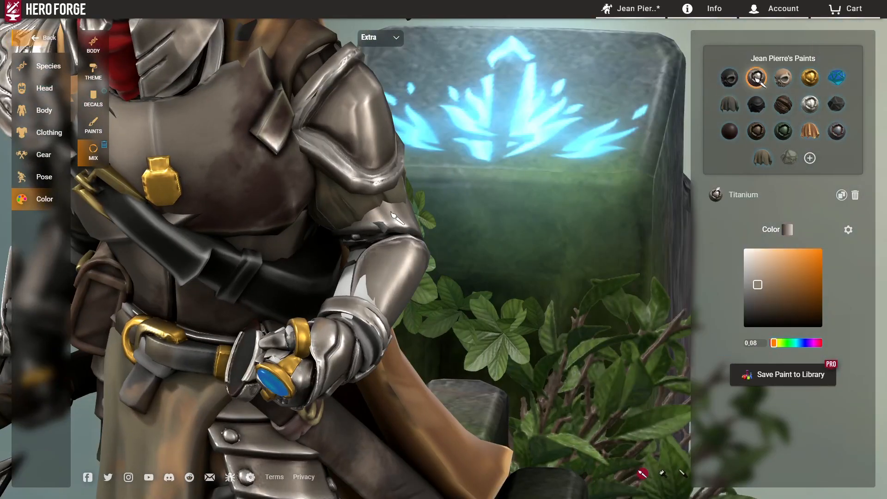
# Paint the exposed white forearm of the Extra figure's left arm with Warm Walnut
pyautogui.moveTo(508, 289); pyautogui.dragTo(602, 291)
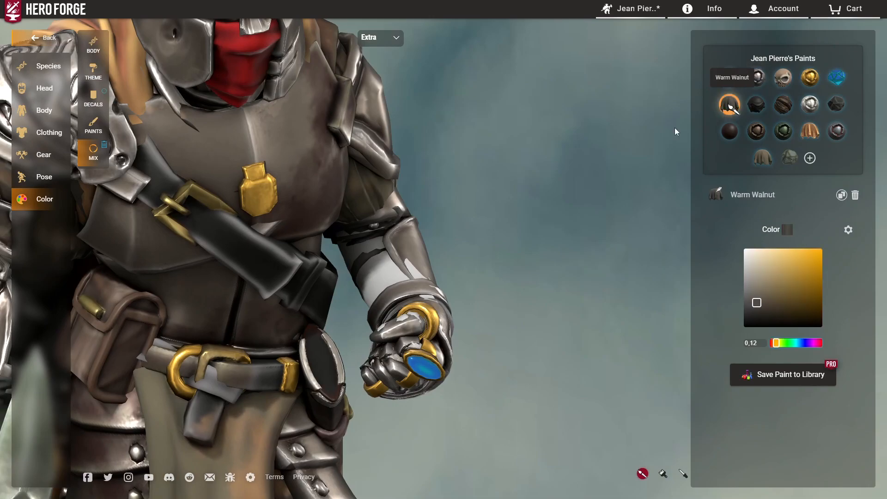
pyautogui.moveTo(378, 276); pyautogui.dragTo(564, 259)
pyautogui.scroll(-5, 573, 280)
pyautogui.scroll(4, 554, 291)
pyautogui.scroll(2, 591, 199)
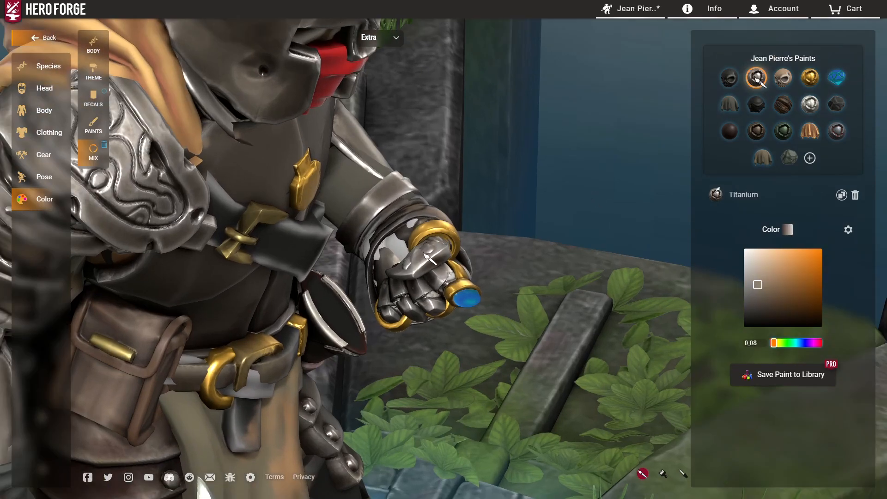
# Cover the remaining white patches inside the Extra figure's left gauntlet using the Titanium and Warm Walnut paints
pyautogui.moveTo(546, 253); pyautogui.dragTo(542, 262)
pyautogui.scroll(2, 542, 262)
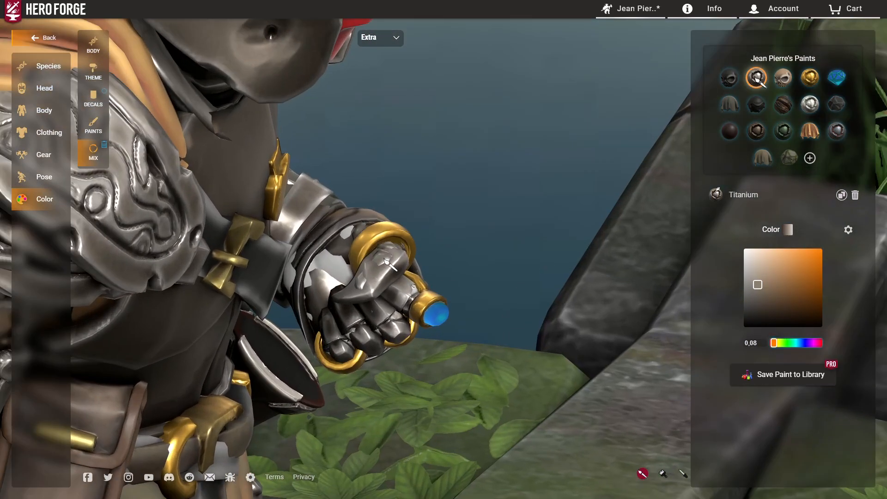
pyautogui.moveTo(564, 190); pyautogui.dragTo(546, 184)
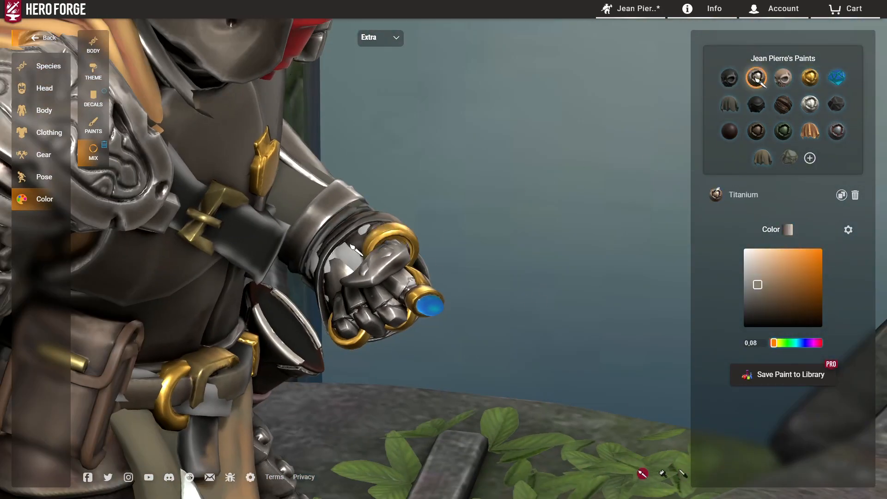
pyautogui.moveTo(503, 231); pyautogui.dragTo(519, 237)
pyautogui.moveTo(357, 262); pyautogui.dragTo(519, 234)
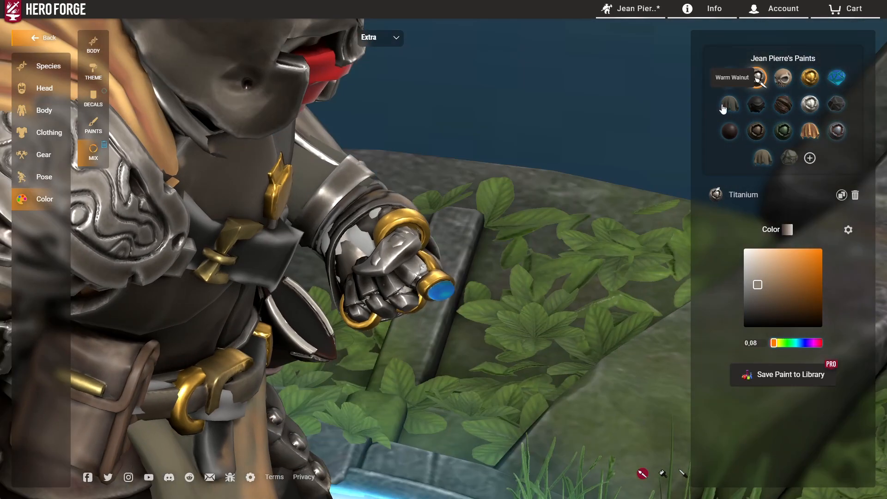
pyautogui.moveTo(572, 235); pyautogui.dragTo(412, 190)
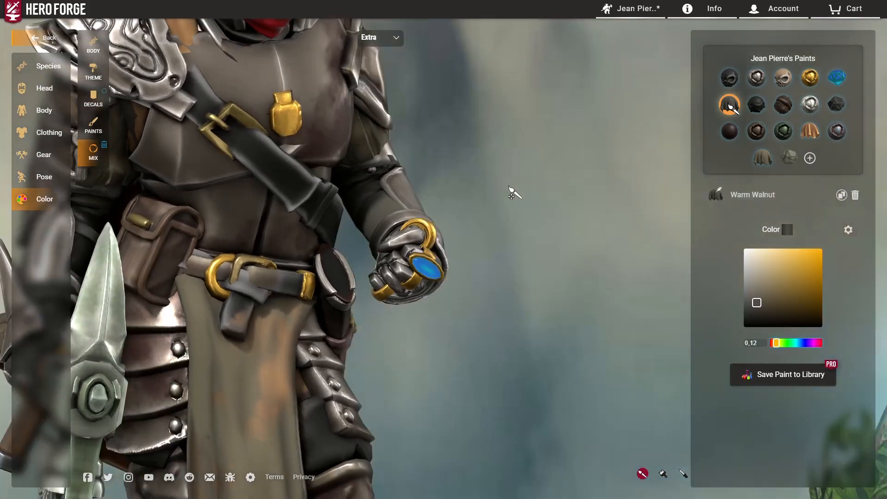
# Return to the Titanium paint and check the repainted left arm from the front and side
pyautogui.moveTo(509, 187); pyautogui.dragTo(621, 248)
pyautogui.scroll(-2, 481, 194)
pyautogui.scroll(-3, 508, 192)
pyautogui.scroll(2, 621, 249)
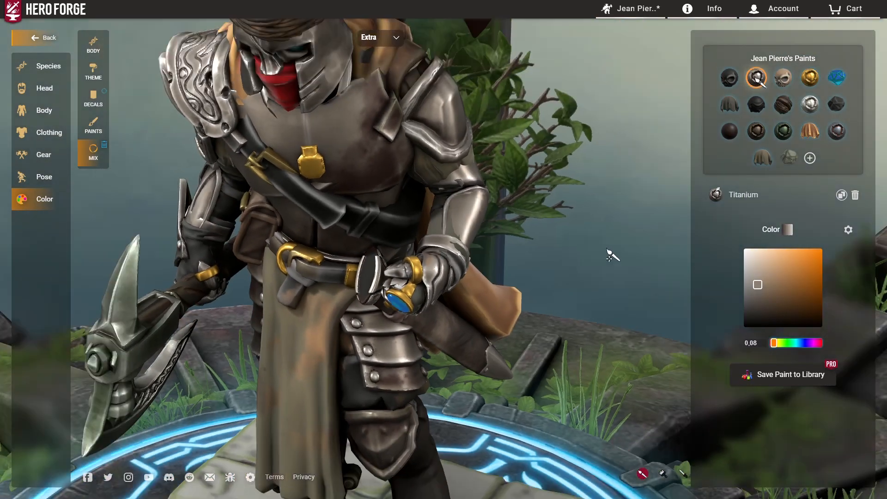
pyautogui.moveTo(609, 254); pyautogui.dragTo(513, 237)
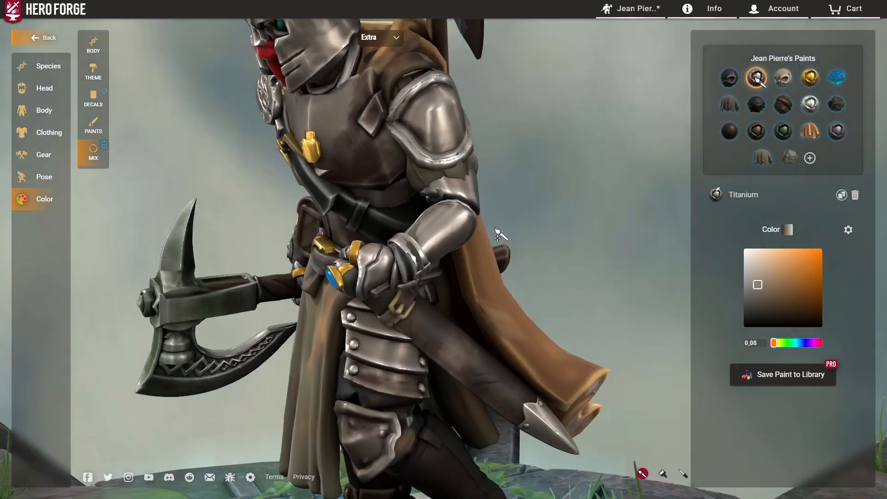
# Try the Bolt Sleeve on the Main figure's left arm, check it from several sides and undo it
pyautogui.moveTo(427, 204); pyautogui.dragTo(499, 163)
pyautogui.scroll(-4, 555, 231)
pyautogui.scroll(1, 585, 218)
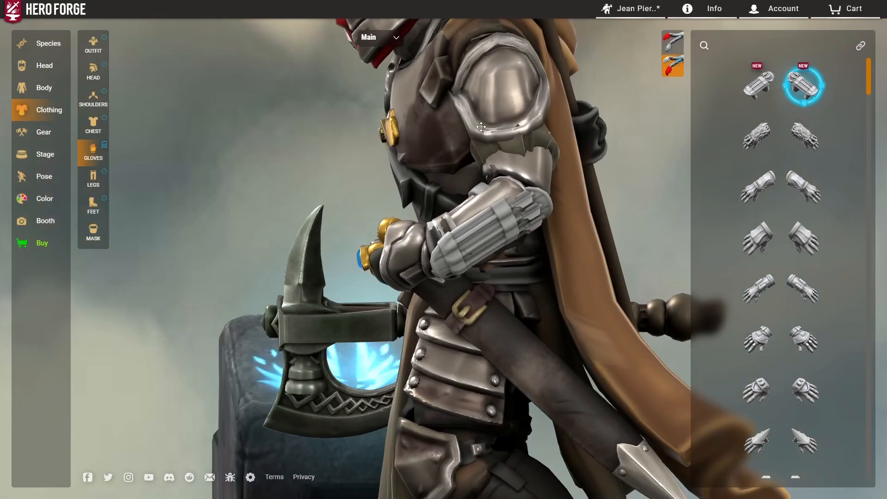
pyautogui.moveTo(481, 126); pyautogui.dragTo(622, 153)
pyautogui.scroll(-1, 742, 151)
pyautogui.scroll(-1, 455, 150)
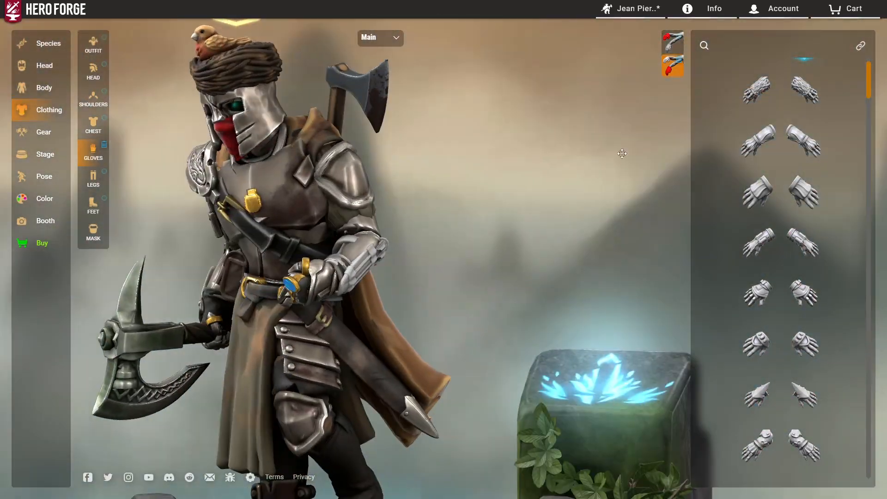
pyautogui.moveTo(483, 186); pyautogui.dragTo(526, 188)
pyautogui.scroll(-10, 830, 268)
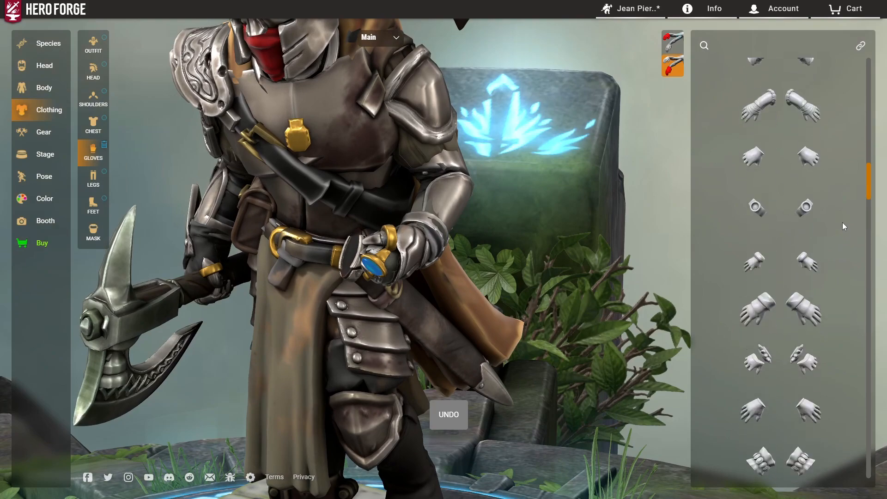
# Choose another left-hand glove for the Main figure and check how it fits on the arm
pyautogui.scroll(-5, 842, 223)
pyautogui.click(803, 279)
pyautogui.moveTo(552, 214); pyautogui.dragTo(116, 177)
pyautogui.scroll(3, 449, 218)
# Recolour the Main figure's left glove with paints from the figure's own paint mix
pyautogui.click(62, 207)
pyautogui.moveTo(379, 253)
pyautogui.mouseDown()
pyautogui.moveTo(635, 184)
pyautogui.moveTo(416, 199)
pyautogui.mouseUp()
pyautogui.scroll(3, 636, 185)
pyautogui.click(387, 258)
pyautogui.click(729, 132)
pyautogui.click(736, 213)
pyautogui.click(401, 268)
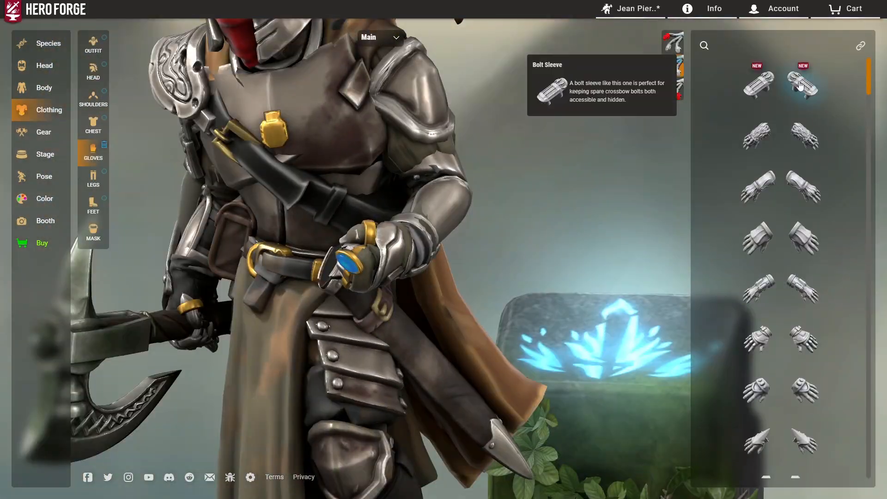
# Try the Bolt Sleeve on the left arm again, undo it, and put Bangles on the left wrist instead
pyautogui.click(801, 85)
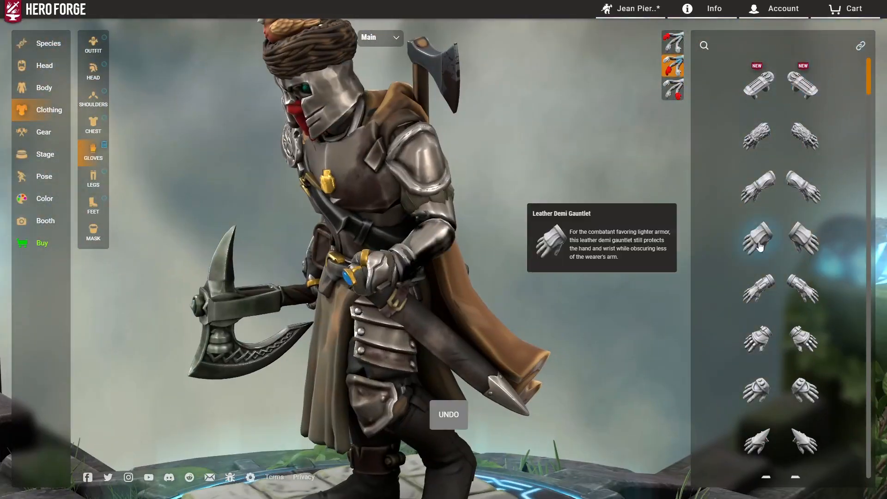
pyautogui.scroll(-8, 823, 223)
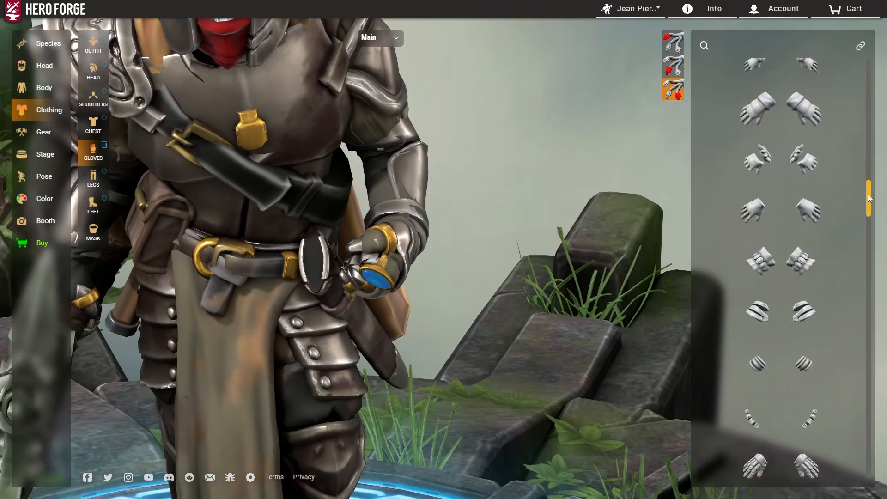
pyautogui.scroll(-10, 814, 231)
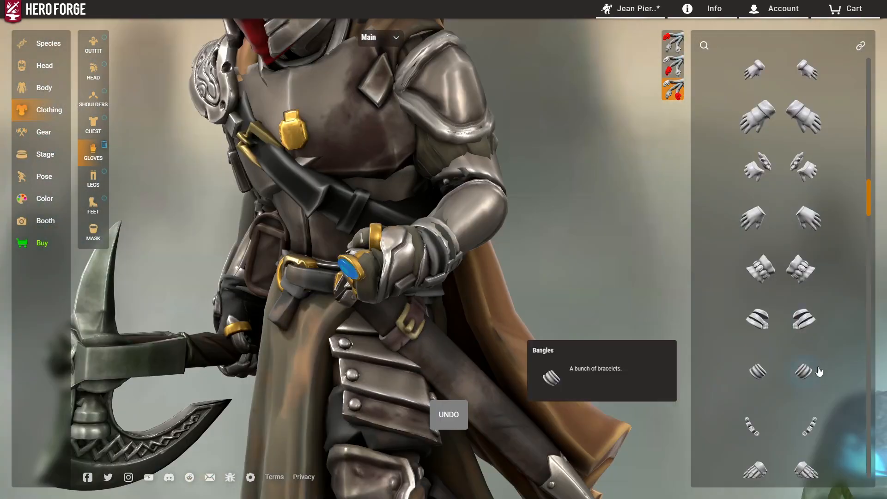
pyautogui.click(804, 371)
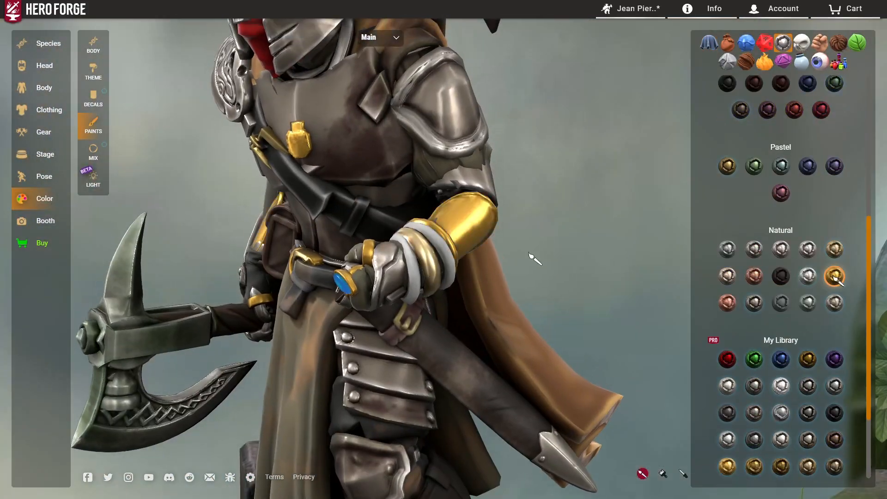
# Paint the Main figure's left bangles gold and the Extra figure's right glove with Coal from its paint mix
pyautogui.click(835, 276)
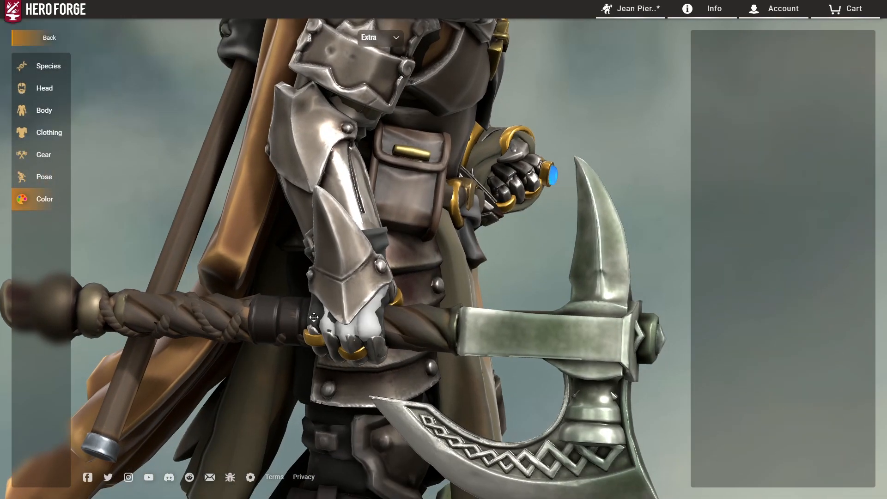
pyautogui.scroll(-4, 615, 196)
pyautogui.moveTo(618, 194); pyautogui.dragTo(570, 274)
pyautogui.scroll(-3, 603, 232)
pyautogui.scroll(4, 584, 241)
pyautogui.scroll(-3, 622, 275)
pyautogui.moveTo(578, 315); pyautogui.dragTo(600, 281)
pyautogui.scroll(4, 601, 281)
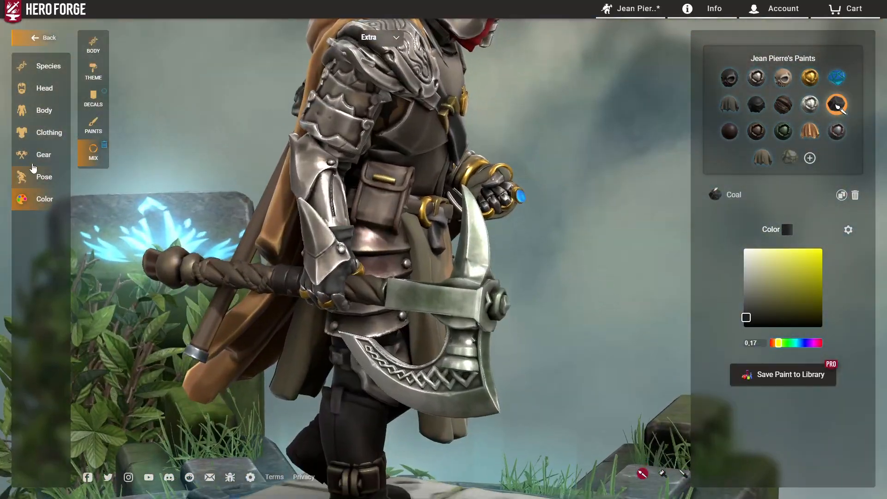
# Add hand wraps to the Main figure's right hand in the second glove layer
pyautogui.click(40, 135)
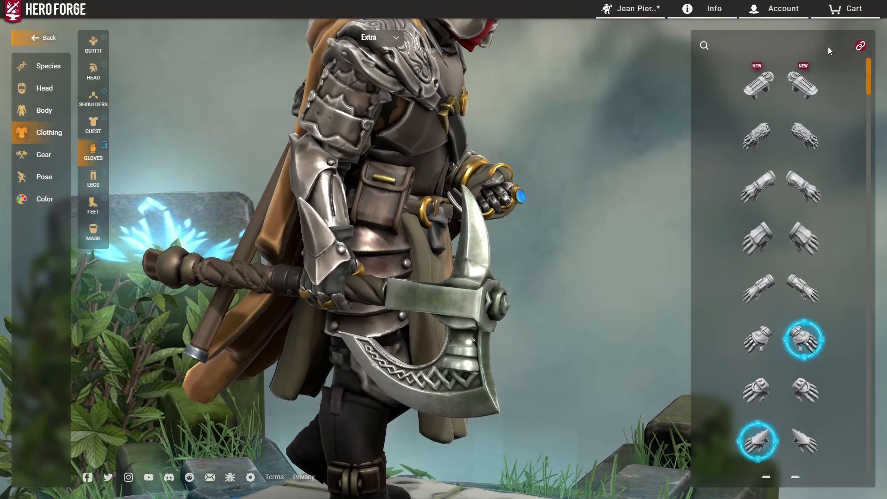
pyautogui.moveTo(869, 70); pyautogui.dragTo(868, 70)
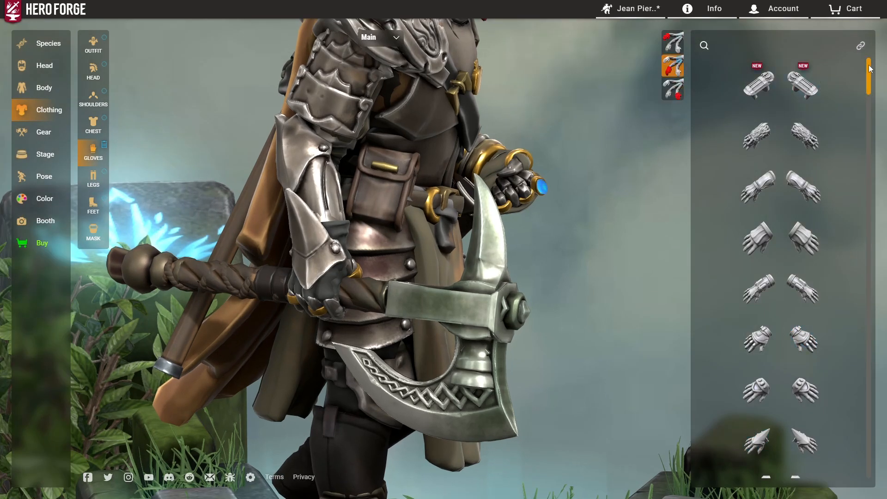
pyautogui.moveTo(870, 68); pyautogui.dragTo(874, 115)
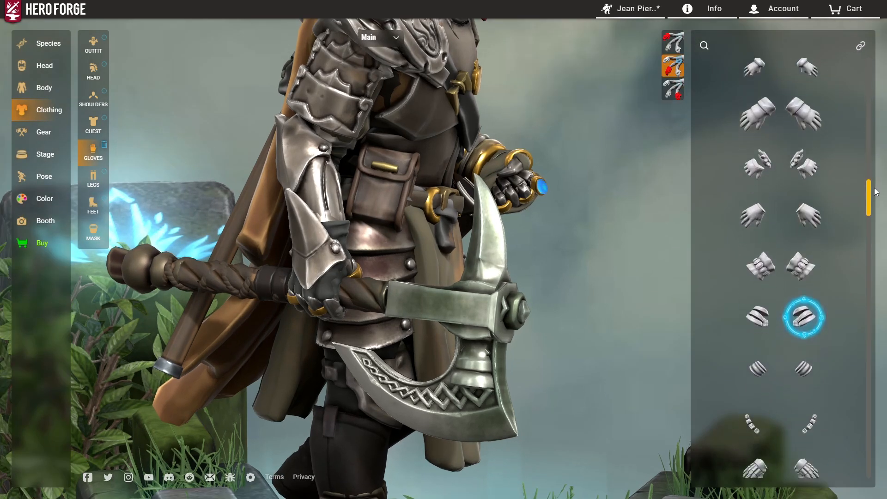
pyautogui.moveTo(529, 208); pyautogui.dragTo(438, 146)
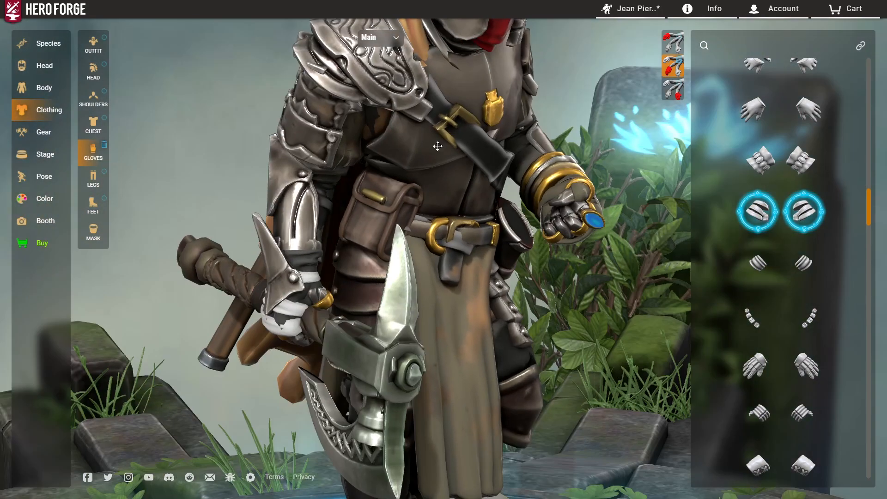
# Try other cuffs, including the Rough Metal Cuff, in the third glove layer of the Main figure's right arm
pyautogui.click(374, 50)
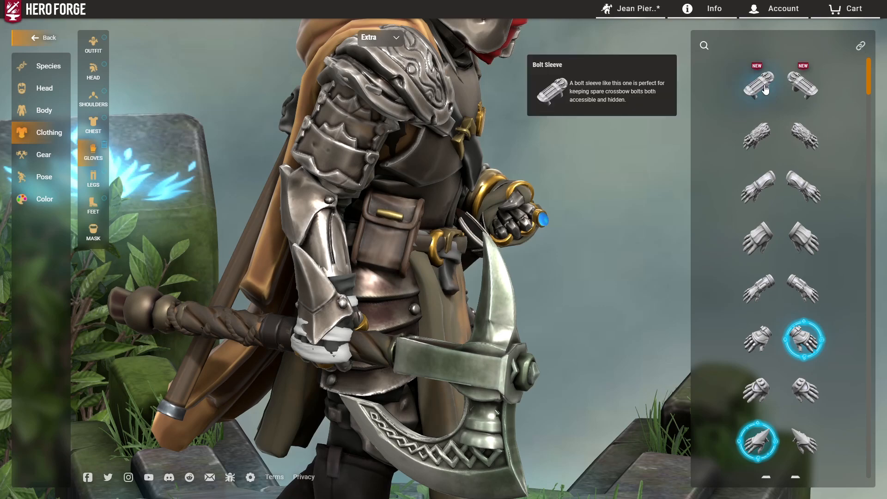
pyautogui.moveTo(410, 155); pyautogui.dragTo(472, 149)
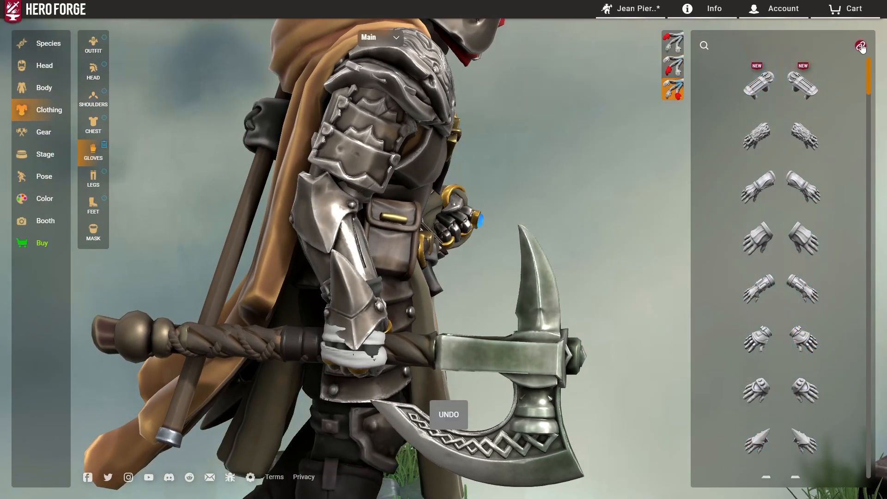
pyautogui.scroll(-2, 461, 163)
pyautogui.moveTo(461, 163); pyautogui.dragTo(520, 197)
pyautogui.scroll(3, 305, 162)
pyautogui.scroll(-1, 789, 267)
pyautogui.click(789, 267)
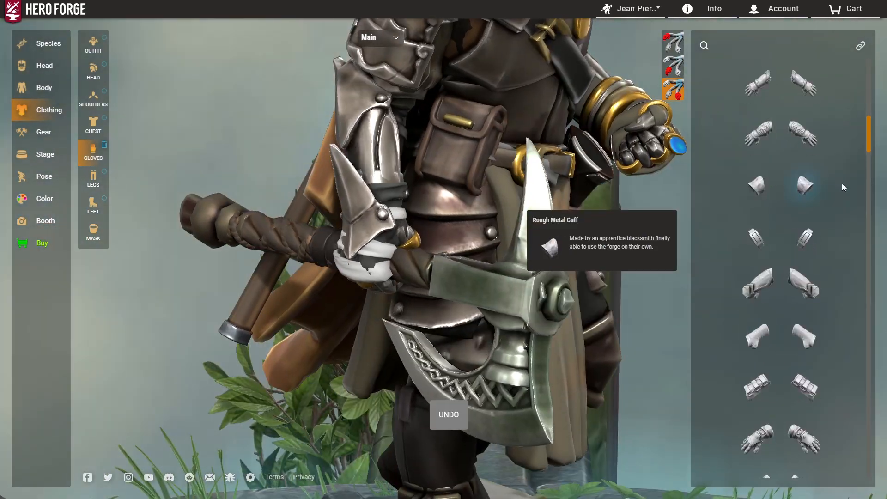
pyautogui.click(757, 184)
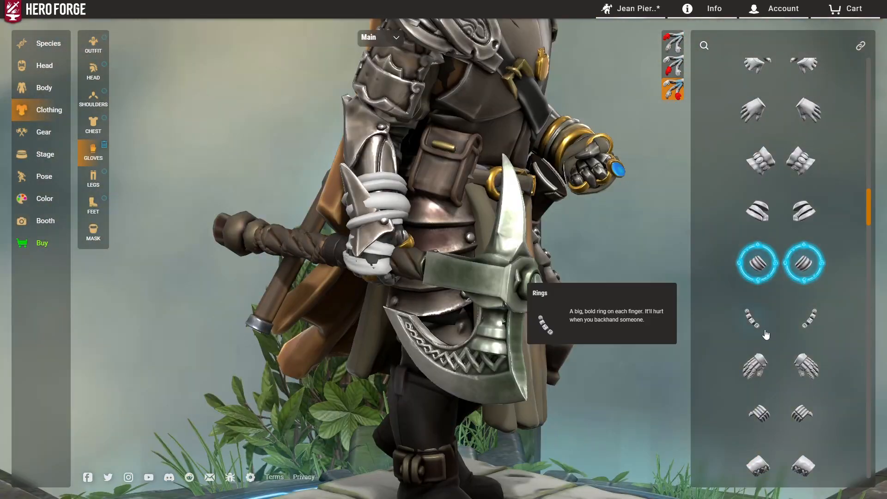
# Put Rings on the Main figure's right hand in the third glove layer
pyautogui.click(758, 413)
pyautogui.click(753, 332)
pyautogui.scroll(-1, 755, 323)
pyautogui.moveTo(434, 245)
pyautogui.mouseDown()
pyautogui.moveTo(295, 247)
pyautogui.moveTo(415, 247)
pyautogui.mouseUp()
# Paint the stones of the right hand's rings blue, yellow and red with Precious and Magic gem paints
pyautogui.click(45, 199)
pyautogui.click(93, 125)
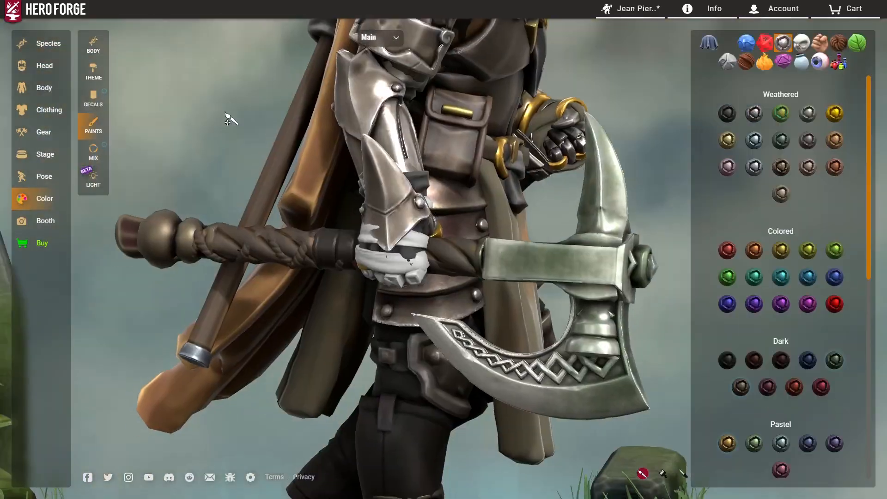
pyautogui.click(783, 62)
pyautogui.click(730, 114)
pyautogui.click(784, 114)
pyautogui.click(433, 274)
pyautogui.click(810, 197)
pyautogui.click(518, 260)
pyautogui.click(729, 197)
pyautogui.click(457, 279)
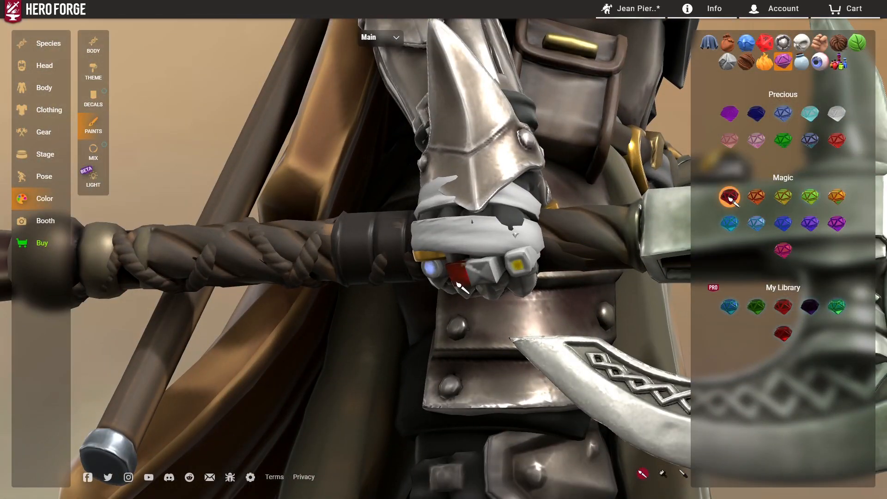
# Colour the wraps on the Main figure's right hand with a dark Neutral fabric paint
pyautogui.scroll(-2, 462, 277)
pyautogui.click(783, 43)
pyautogui.scroll(-8, 733, 99)
pyautogui.click(709, 43)
pyautogui.scroll(-12, 728, 100)
pyautogui.click(727, 286)
pyautogui.click(296, 198)
pyautogui.moveTo(647, 201); pyautogui.dragTo(619, 206)
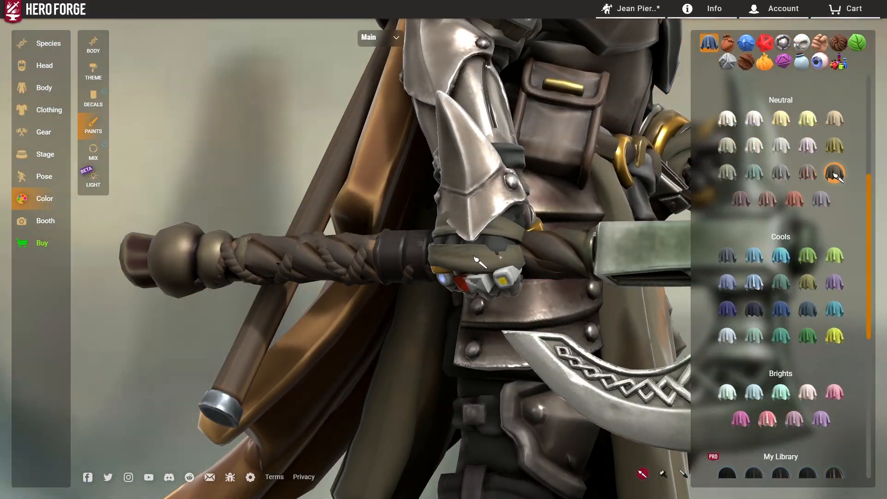
# Paint the metal of the right hand's rings with the gold paint from the Natural metals
pyautogui.scroll(-3, 477, 259)
pyautogui.moveTo(296, 199); pyautogui.dragTo(351, 198)
pyautogui.click(783, 43)
pyautogui.scroll(-8, 783, 208)
pyautogui.click(835, 208)
pyautogui.click(663, 473)
pyautogui.moveTo(462, 139); pyautogui.dragTo(434, 139)
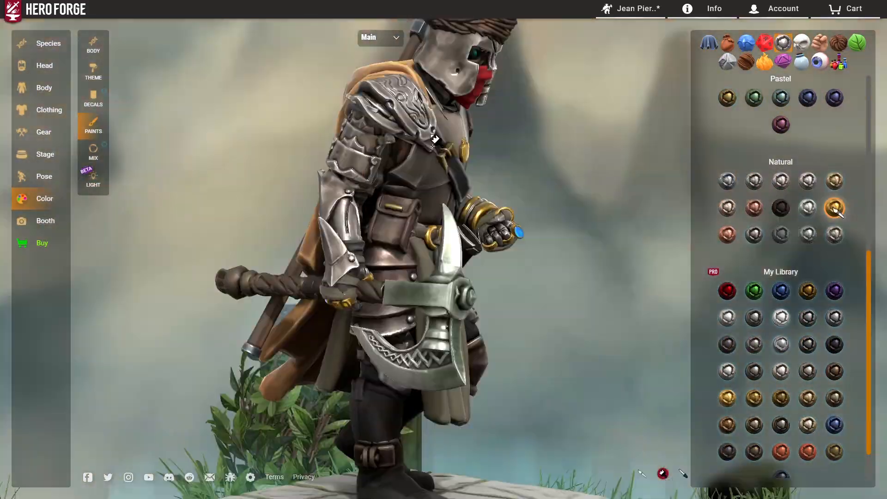
pyautogui.scroll(-3, 434, 139)
pyautogui.click(642, 473)
# Give the Extra figure a curved dagger from the Shortblade category as its right side item
pyautogui.scroll(3, 608, 180)
pyautogui.moveTo(608, 301)
pyautogui.mouseDown()
pyautogui.moveTo(608, 181)
pyautogui.moveTo(578, 208)
pyautogui.moveTo(580, 239)
pyautogui.mouseUp()
pyautogui.click(375, 44)
pyautogui.click(706, 45)
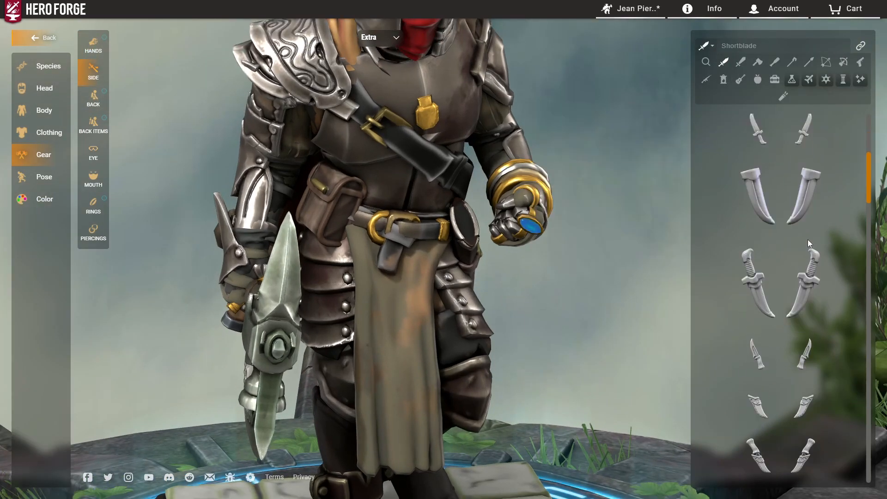
pyautogui.click(759, 286)
# Position the right side dagger at -0.4 up, -0.07 side and 0.1 forward
pyautogui.click(44, 177)
pyautogui.click(91, 128)
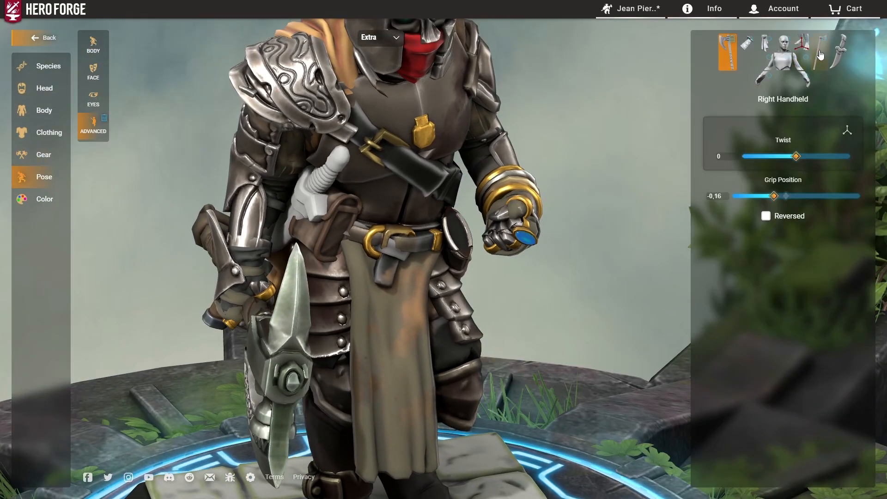
pyautogui.moveTo(779, 286); pyautogui.dragTo(743, 283)
pyautogui.moveTo(578, 277); pyautogui.dragTo(615, 287)
pyautogui.moveTo(797, 220)
pyautogui.mouseDown()
pyautogui.moveTo(770, 217)
pyautogui.moveTo(797, 220)
pyautogui.mouseUp()
pyautogui.moveTo(638, 222); pyautogui.dragTo(884, 290)
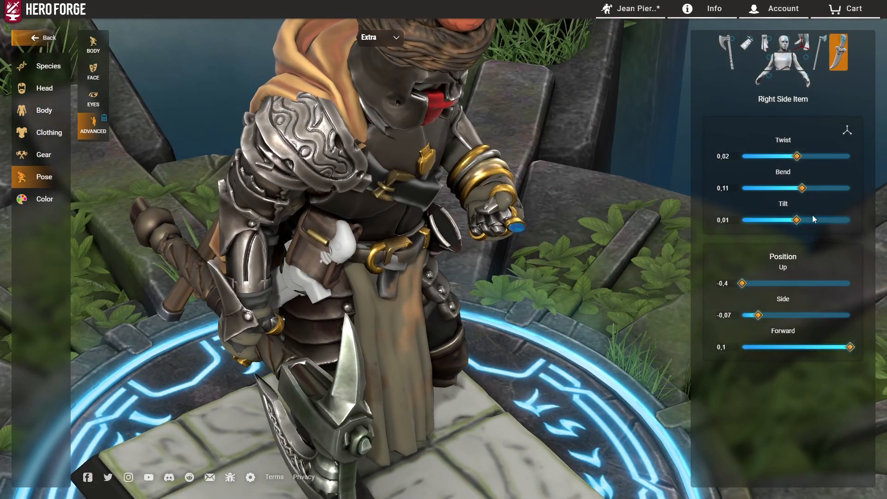
# Refine the side dagger's pose with twist 0.18, tilt -0.09, up -0.4, side -0.06 and forward 0.07
pyautogui.moveTo(816, 188); pyautogui.dragTo(791, 191)
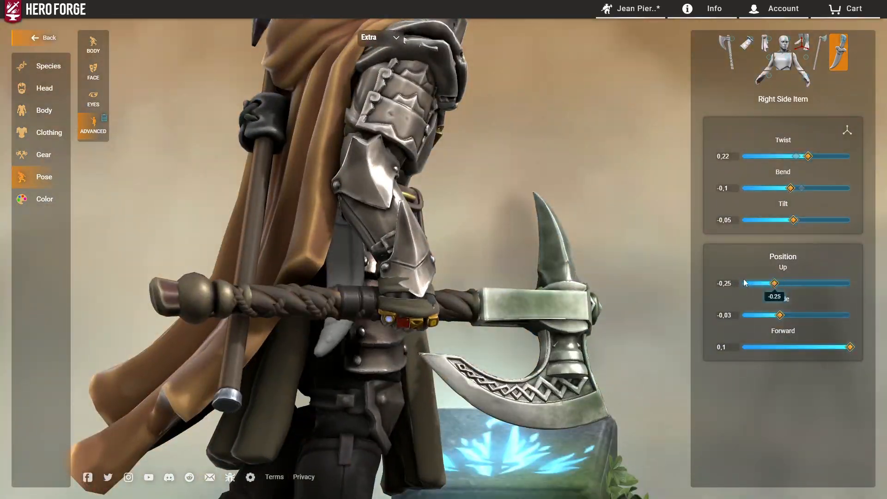
pyautogui.moveTo(744, 283); pyautogui.dragTo(742, 283)
pyautogui.moveTo(778, 316); pyautogui.dragTo(764, 315)
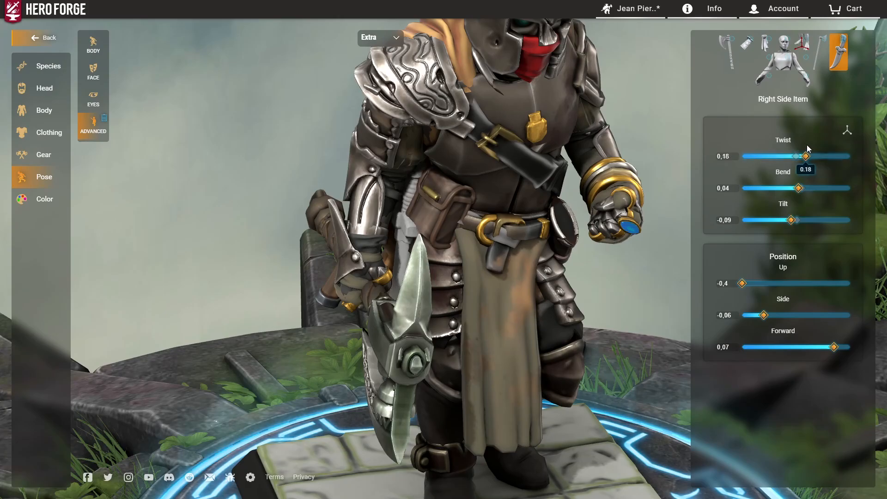
pyautogui.moveTo(799, 188); pyautogui.dragTo(789, 189)
pyautogui.moveTo(518, 194)
pyautogui.mouseDown()
pyautogui.moveTo(689, 192)
pyautogui.moveTo(508, 199)
pyautogui.mouseUp()
# Colour the dagger at the figure's right side with Blackhorn from the paint mix
pyautogui.click(45, 199)
pyautogui.click(44, 38)
pyautogui.click(754, 105)
pyautogui.moveTo(485, 246); pyautogui.dragTo(458, 346)
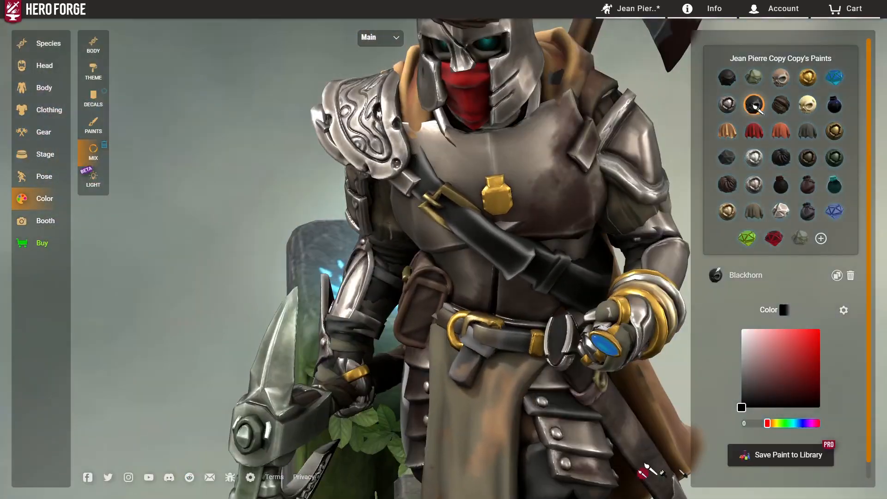
pyautogui.click(382, 306)
pyautogui.moveTo(383, 306)
pyautogui.mouseDown()
pyautogui.moveTo(545, 240)
pyautogui.moveTo(416, 227)
pyautogui.mouseUp()
pyautogui.scroll(-3, 537, 215)
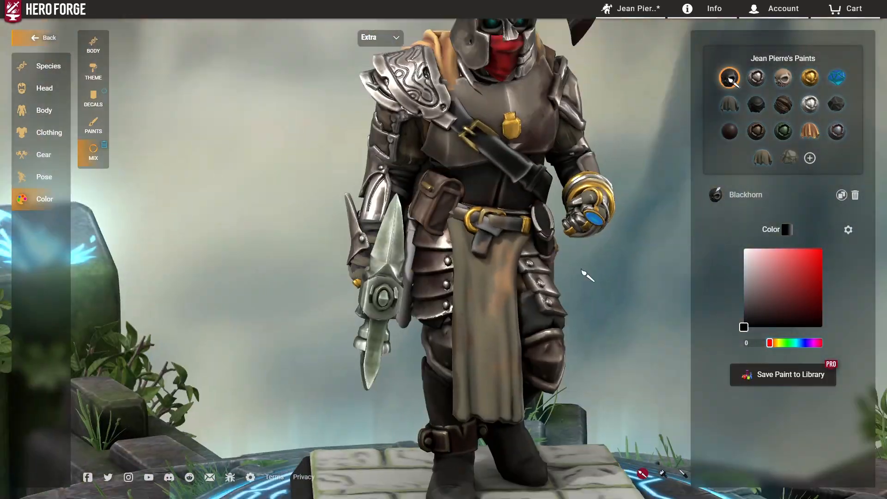
# Look through the Shortblade side items for another dagger for the Extra figure
pyautogui.moveTo(538, 215); pyautogui.dragTo(509, 323)
pyautogui.click(44, 155)
pyautogui.scroll(-20, 760, 237)
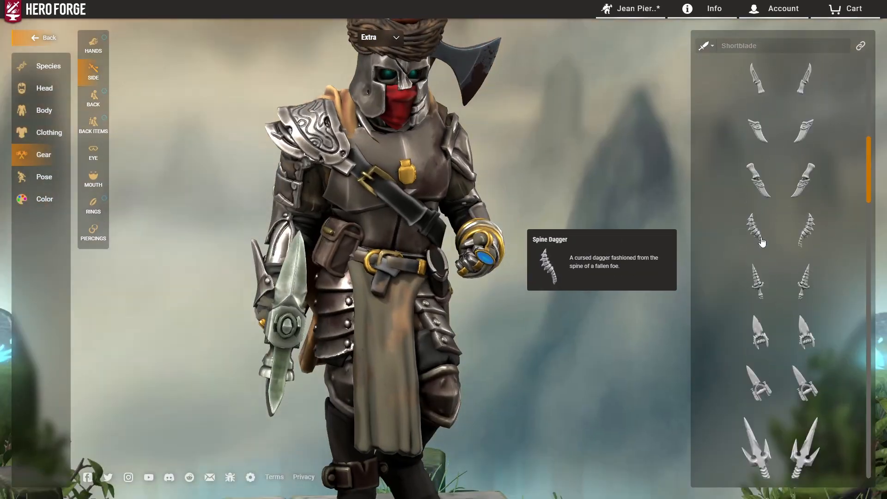
pyautogui.scroll(-5, 531, 244)
pyautogui.moveTo(531, 244); pyautogui.dragTo(143, 140)
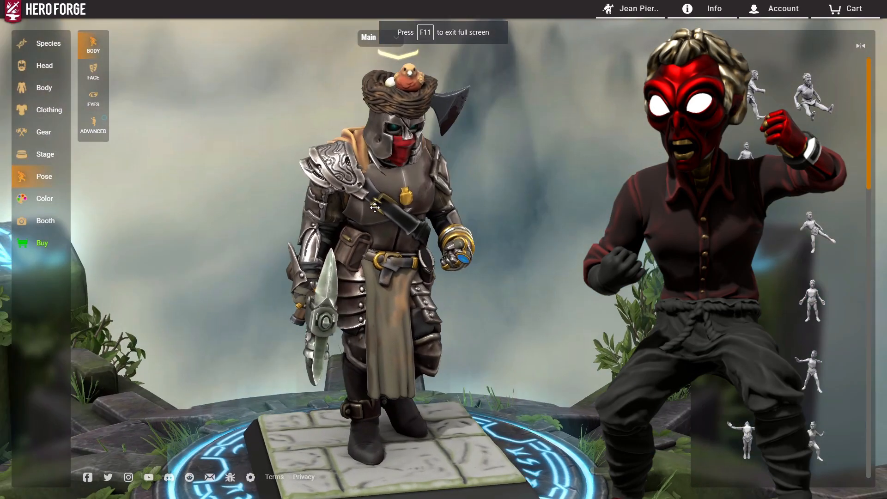
# Examine the helmet, mask, eyes and bird's nest up close
pyautogui.moveTo(400, 207); pyautogui.dragTo(424, 243)
pyautogui.scroll(1, 381, 217)
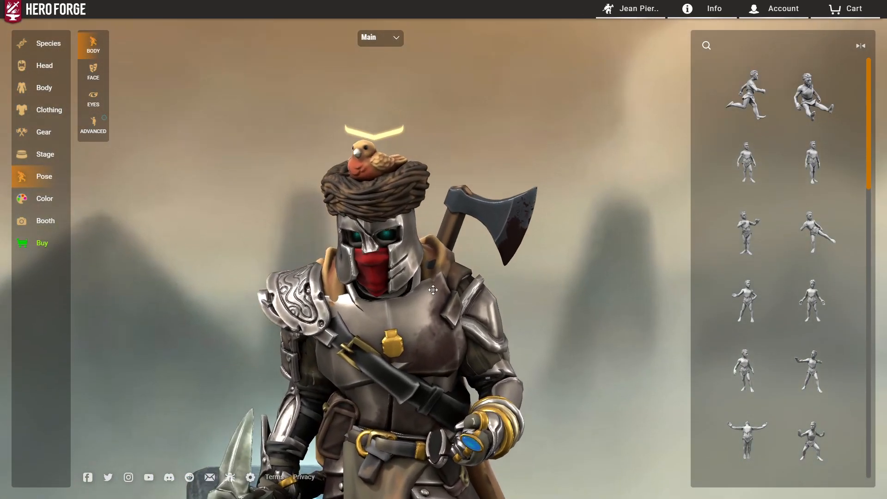
pyautogui.scroll(2, 434, 295)
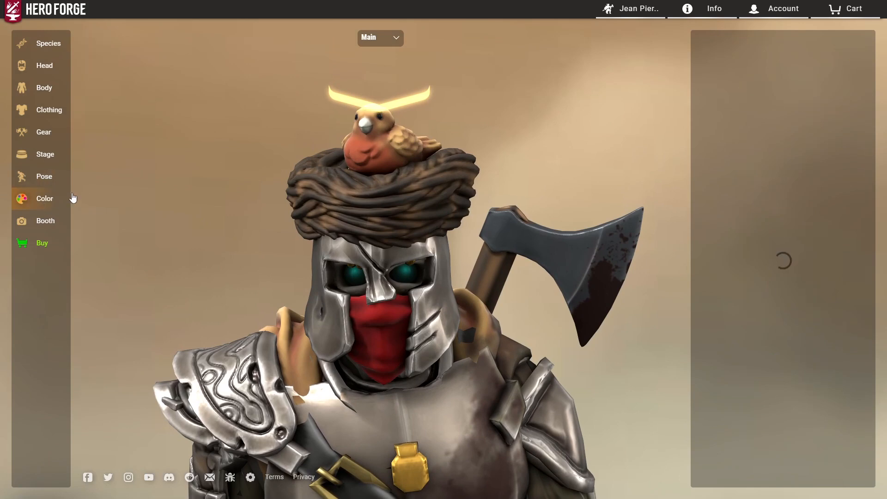
pyautogui.click(92, 162)
pyautogui.moveTo(602, 123)
pyautogui.mouseDown()
pyautogui.moveTo(573, 150)
pyautogui.moveTo(563, 131)
pyautogui.mouseUp()
pyautogui.scroll(2, 562, 131)
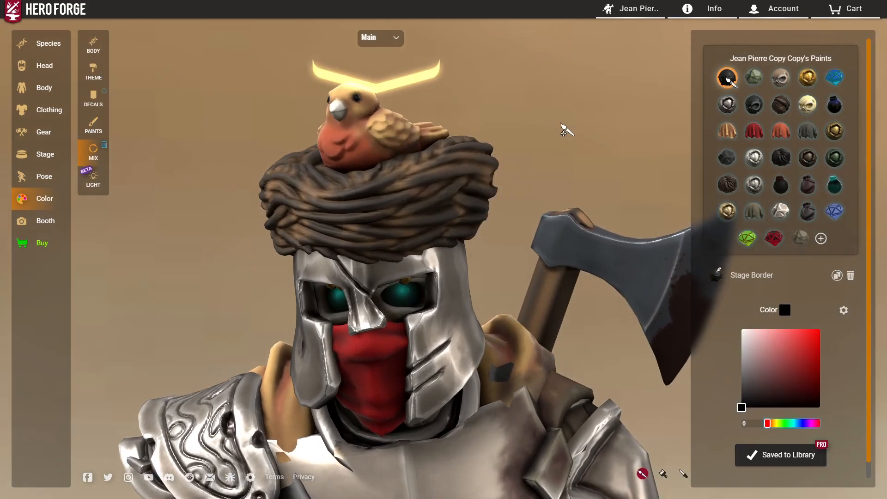
pyautogui.scroll(5, 564, 130)
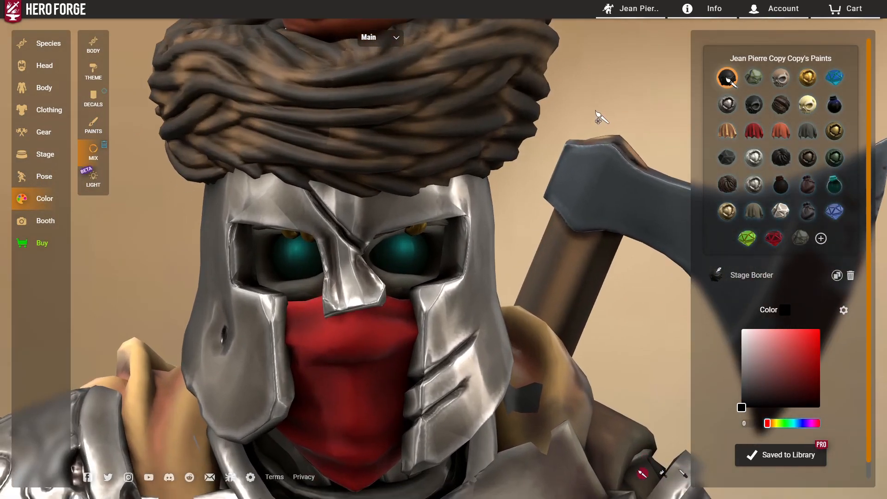
pyautogui.moveTo(598, 118)
pyautogui.mouseDown()
pyautogui.moveTo(548, 150)
pyautogui.moveTo(606, 144)
pyautogui.moveTo(553, 151)
pyautogui.moveTo(563, 145)
pyautogui.mouseUp()
pyautogui.scroll(2, 563, 127)
pyautogui.click(95, 131)
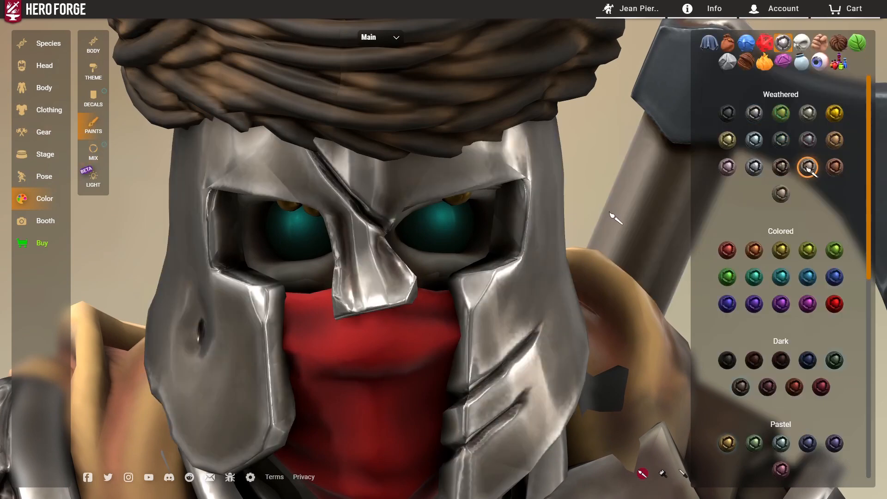
pyautogui.scroll(-5, 591, 166)
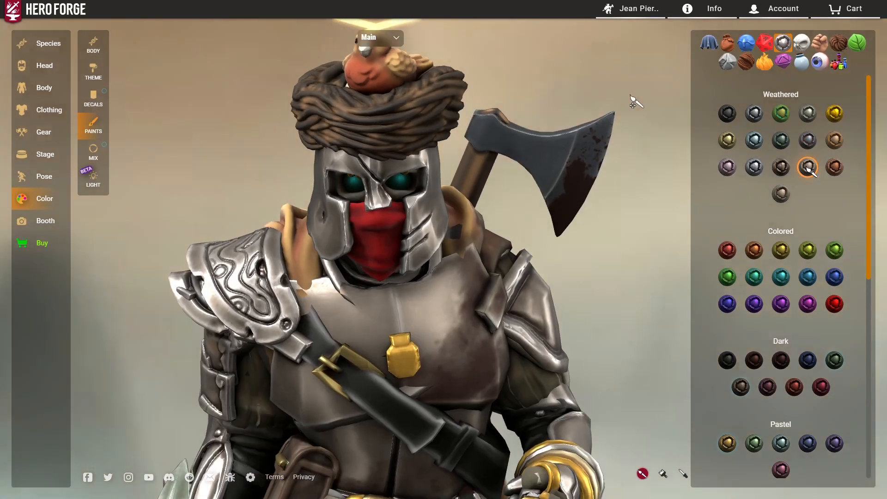
# Inspect the whole figure from all sides, checking the armour, cape, weapons and bracelets
pyautogui.scroll(-3, 639, 100)
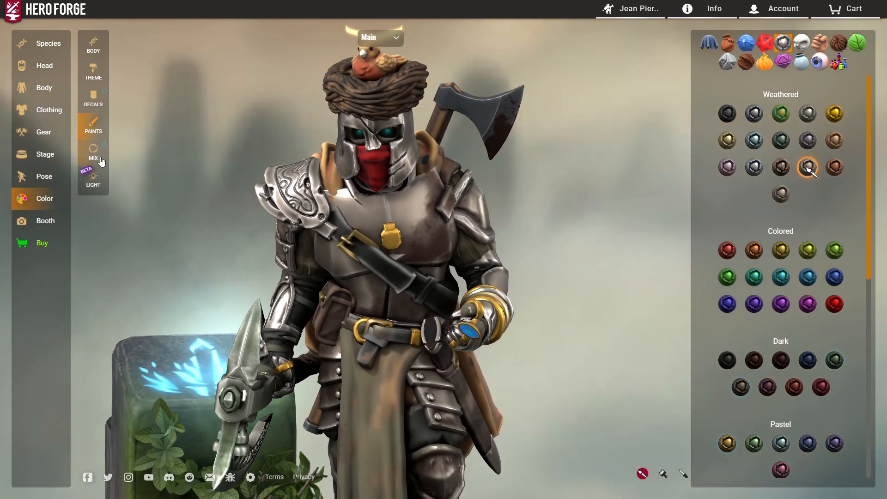
pyautogui.click(94, 152)
pyautogui.moveTo(569, 206)
pyautogui.mouseDown()
pyautogui.moveTo(216, 255)
pyautogui.moveTo(213, 228)
pyautogui.mouseUp()
pyautogui.moveTo(305, 182); pyautogui.dragTo(511, 164)
pyautogui.scroll(-4, 537, 161)
pyautogui.moveTo(559, 197); pyautogui.dragTo(470, 208)
pyautogui.moveTo(521, 162); pyautogui.dragTo(586, 158)
pyautogui.scroll(2, 590, 160)
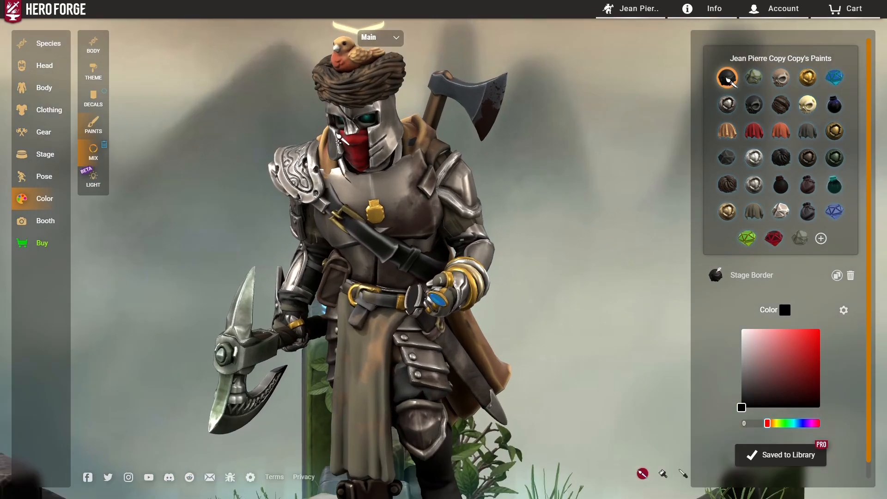
# Try black and dark blue Potions paints on the Main figure's eyes, and colour both eyes with the grey one
pyautogui.rightClick(339, 140)
pyautogui.moveTo(564, 219); pyautogui.dragTo(709, 100)
pyautogui.scroll(3, 545, 145)
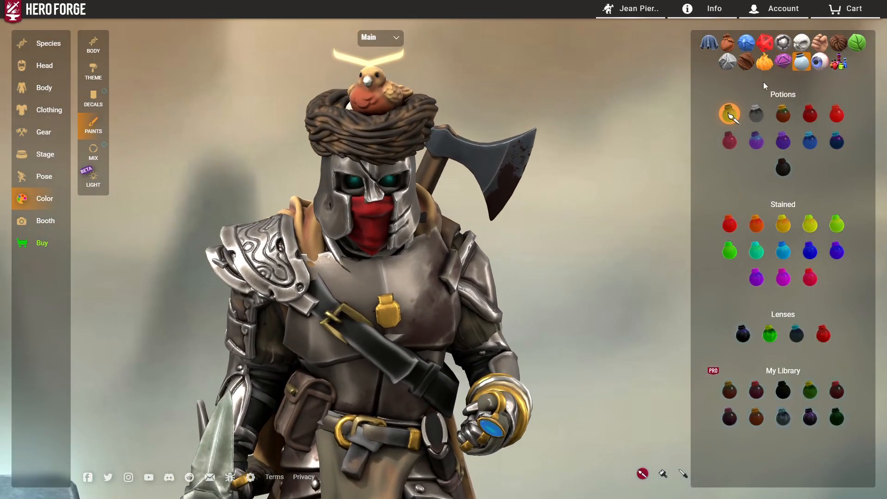
pyautogui.scroll(2, 622, 233)
pyautogui.click(782, 175)
pyautogui.scroll(2, 492, 198)
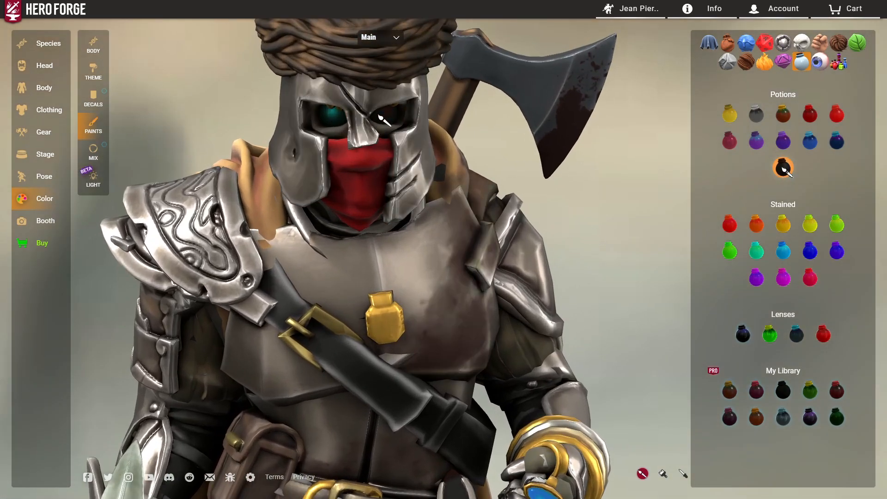
pyautogui.moveTo(620, 206); pyautogui.dragTo(623, 215, button='right')
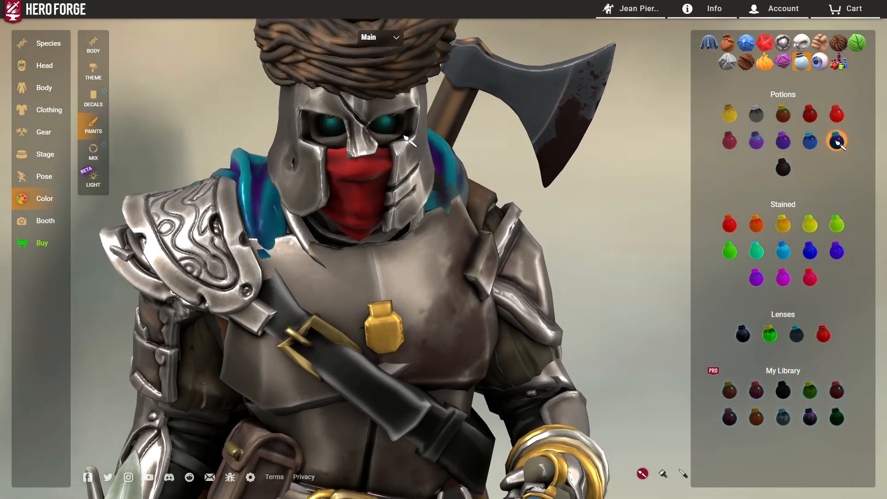
pyautogui.moveTo(632, 222); pyautogui.dragTo(601, 220)
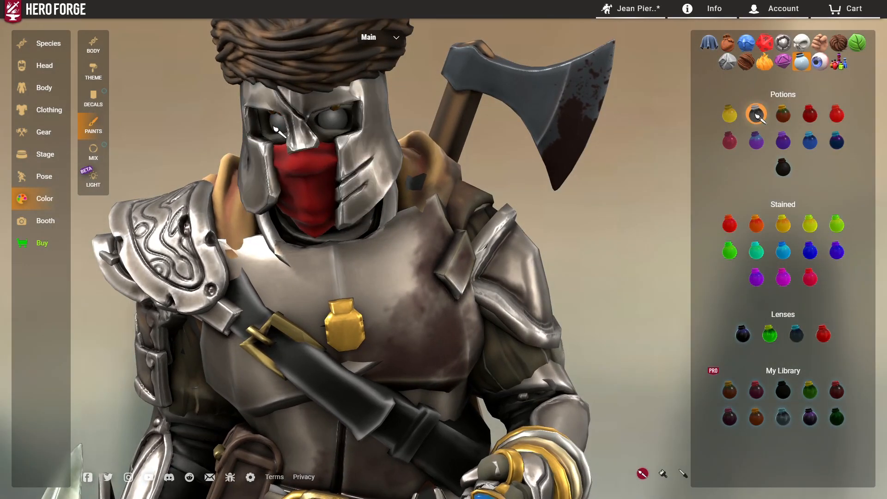
# Try the dark red Potions paint on both eyes and judge it on the figure from several distances
pyautogui.moveTo(538, 196); pyautogui.dragTo(589, 201)
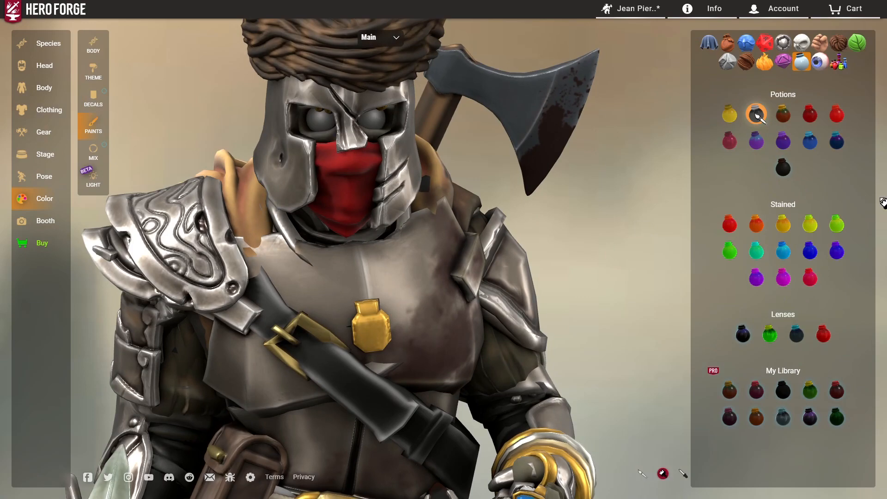
pyautogui.scroll(-5, 584, 279)
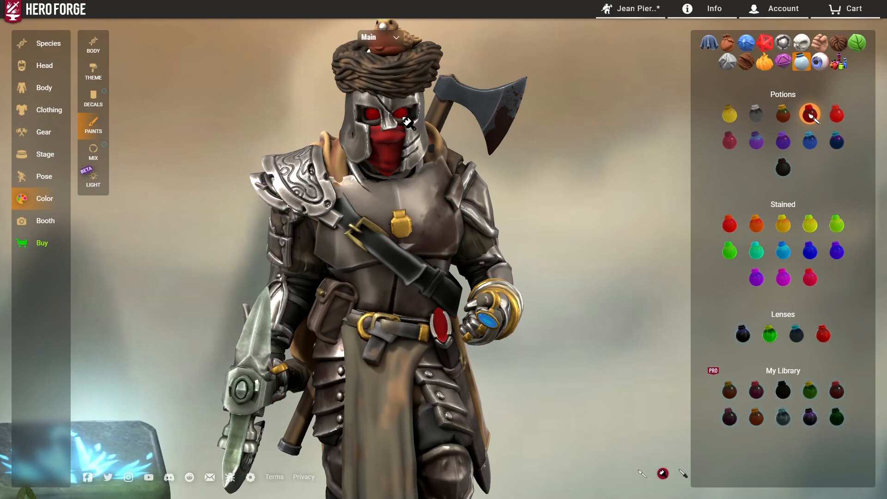
pyautogui.moveTo(634, 214); pyautogui.dragTo(657, 217)
pyautogui.moveTo(624, 193); pyautogui.dragTo(569, 187)
pyautogui.scroll(-2, 569, 187)
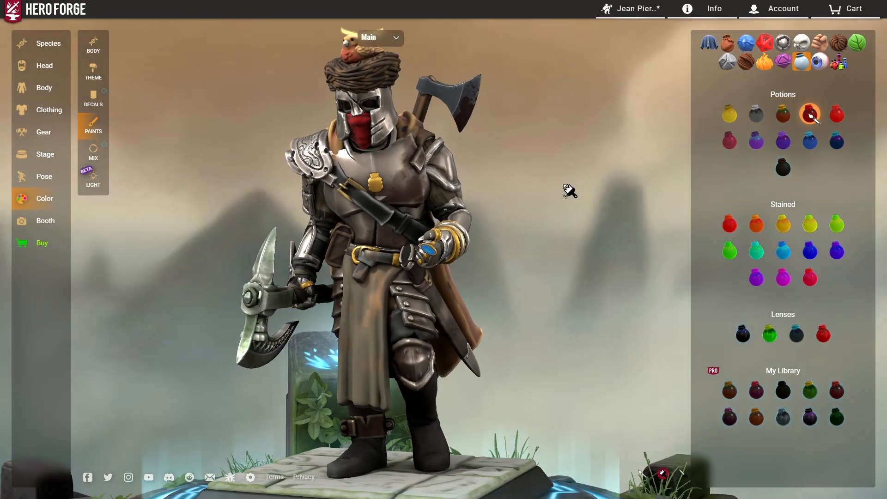
# Colour both eyes with the dark teal Lenses paint and check them from the front and side
pyautogui.click(794, 335)
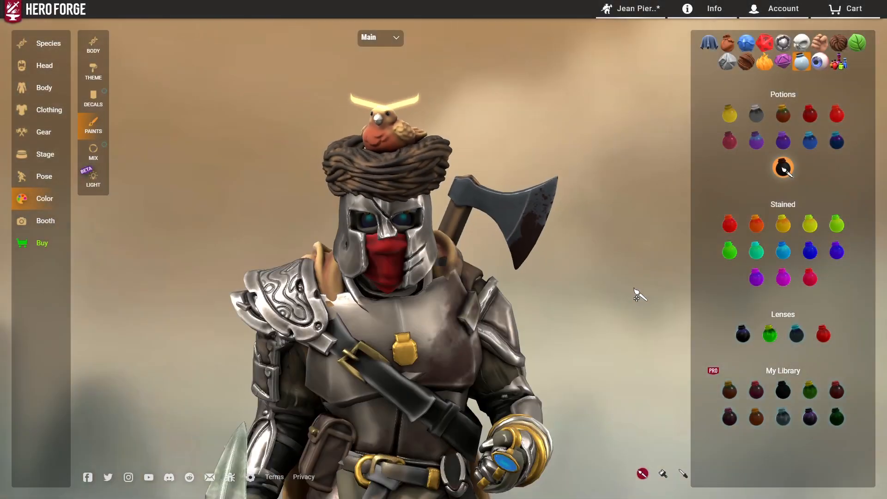
pyautogui.scroll(-5, 636, 291)
pyautogui.moveTo(607, 288); pyautogui.dragTo(509, 263)
pyautogui.scroll(3, 509, 263)
pyautogui.moveTo(670, 256); pyautogui.dragTo(515, 265)
pyautogui.scroll(5, 607, 208)
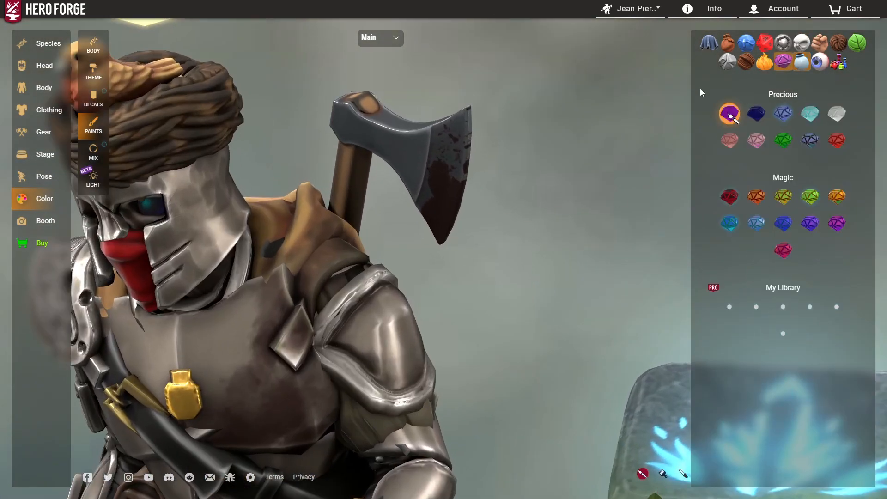
# Look through the Precious and Basic Plastic paints while examining the back-mounted axe and shoulder armour up close
pyautogui.moveTo(559, 188); pyautogui.dragTo(557, 212, button='right')
pyautogui.moveTo(523, 231); pyautogui.dragTo(522, 307)
pyautogui.scroll(2, 551, 268)
pyautogui.moveTo(552, 185); pyautogui.dragTo(600, 139)
pyautogui.moveTo(575, 174); pyautogui.dragTo(575, 188, button='right')
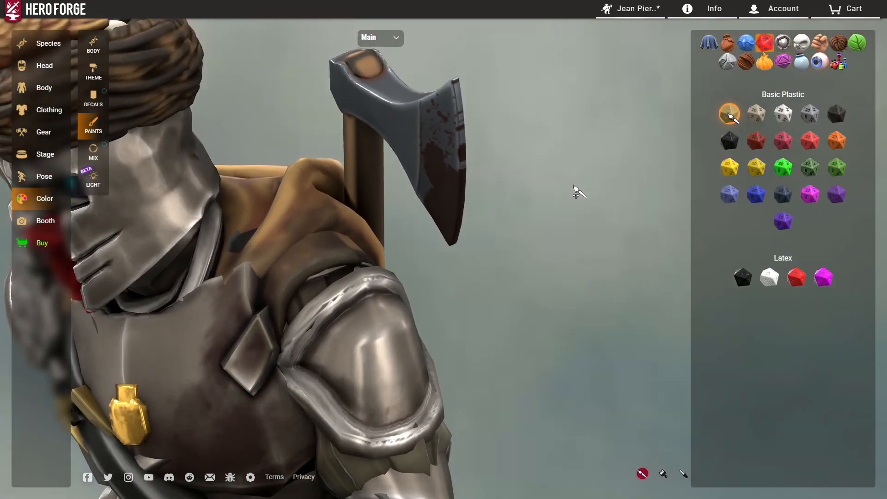
pyautogui.moveTo(480, 210); pyautogui.dragTo(665, 196)
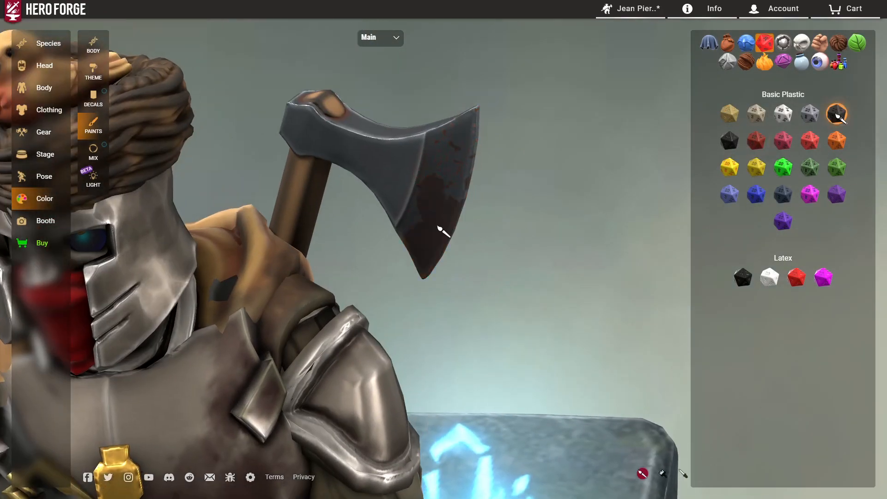
# Open the miniature's paint mix list and inspect the figure's cape, weapons and armour from the side, back and front
pyautogui.moveTo(536, 217); pyautogui.dragTo(133, 227)
pyautogui.scroll(-3, 547, 262)
pyautogui.click(97, 161)
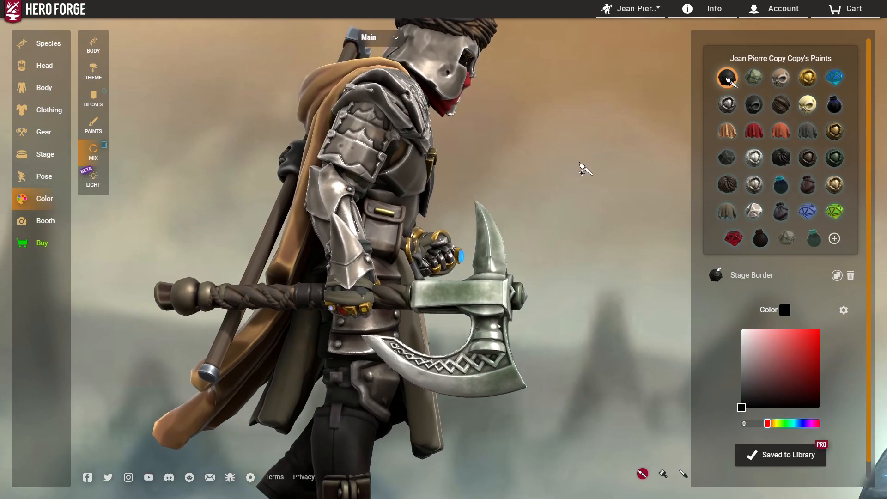
pyautogui.scroll(-3, 554, 157)
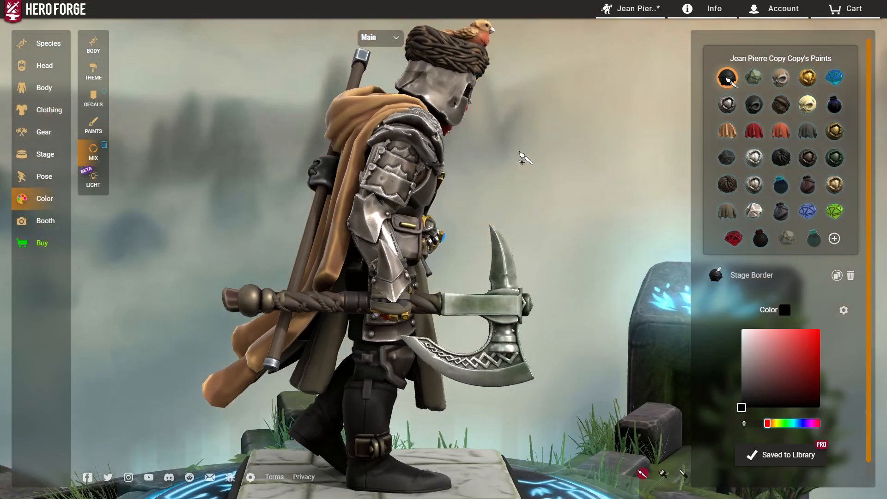
pyautogui.moveTo(513, 161); pyautogui.dragTo(638, 122)
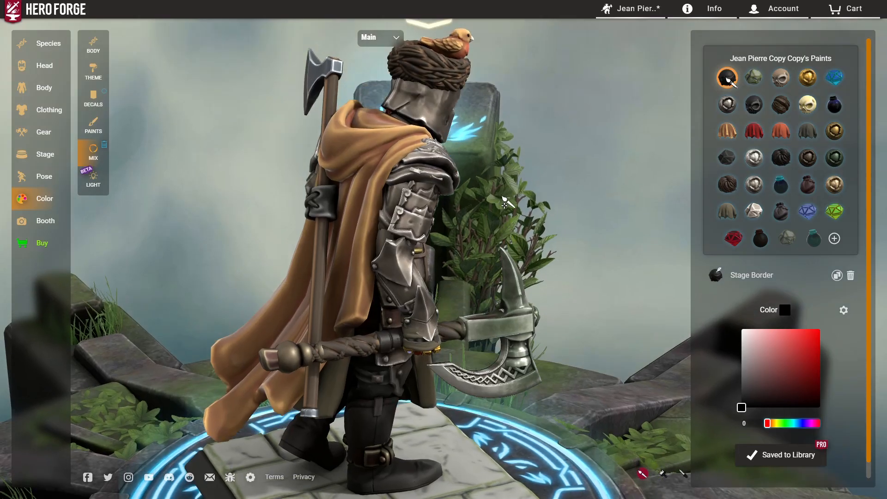
pyautogui.moveTo(614, 92); pyautogui.dragTo(303, 78)
pyautogui.moveTo(537, 212)
pyautogui.mouseDown()
pyautogui.moveTo(568, 175)
pyautogui.moveTo(444, 157)
pyautogui.moveTo(531, 170)
pyautogui.moveTo(561, 226)
pyautogui.moveTo(519, 234)
pyautogui.moveTo(587, 230)
pyautogui.moveTo(474, 233)
pyautogui.moveTo(342, 220)
pyautogui.moveTo(586, 235)
pyautogui.moveTo(581, 226)
pyautogui.moveTo(382, 215)
pyautogui.moveTo(539, 224)
pyautogui.moveTo(540, 209)
pyautogui.mouseUp()
pyautogui.moveTo(600, 137); pyautogui.dragTo(469, 187)
# Preview the figure as a Booth portrait, return to the body poses and inspect the finished miniature from several angles
pyautogui.click(46, 221)
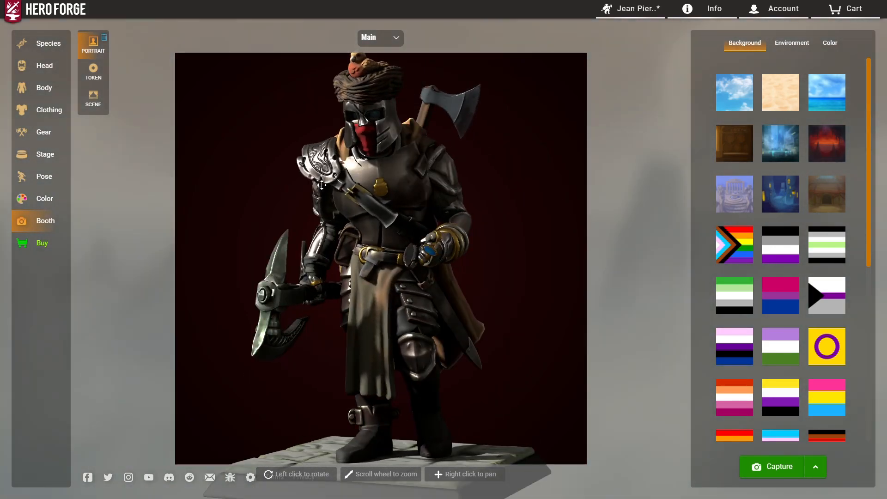
pyautogui.click(50, 184)
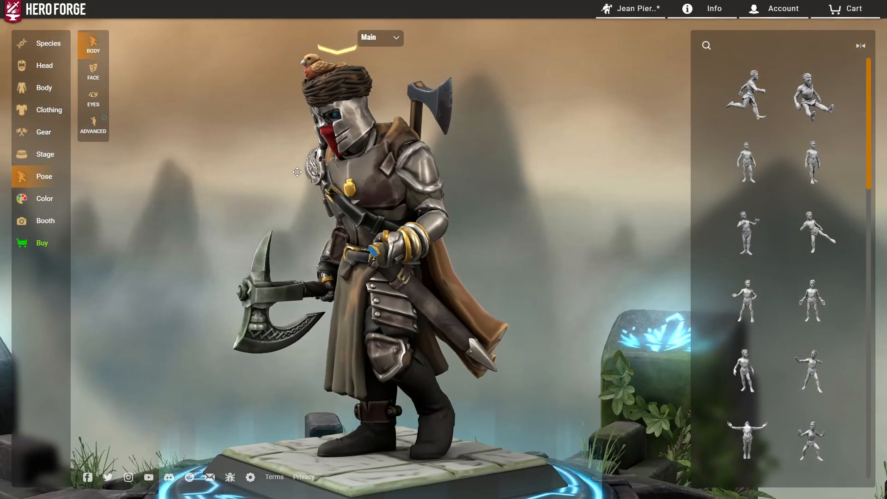
pyautogui.moveTo(297, 172); pyautogui.dragTo(515, 190)
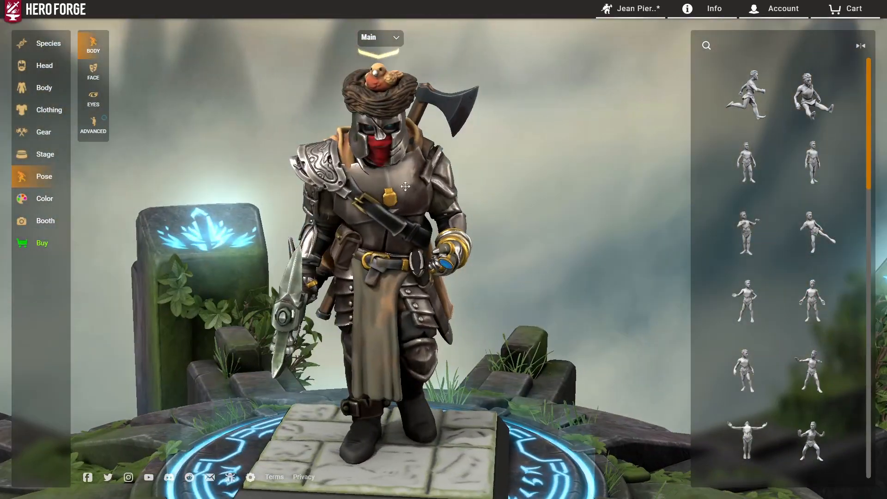
pyautogui.moveTo(406, 186); pyautogui.dragTo(465, 202)
pyautogui.moveTo(547, 215); pyautogui.dragTo(315, 184)
pyautogui.moveTo(468, 198)
pyautogui.mouseDown()
pyautogui.moveTo(522, 202)
pyautogui.moveTo(463, 208)
pyautogui.mouseUp()
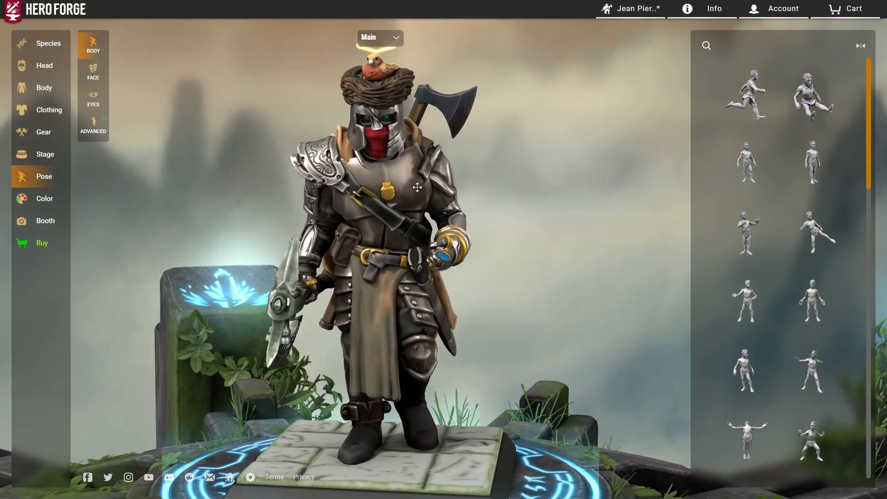
pyautogui.moveTo(412, 199); pyautogui.dragTo(341, 162)
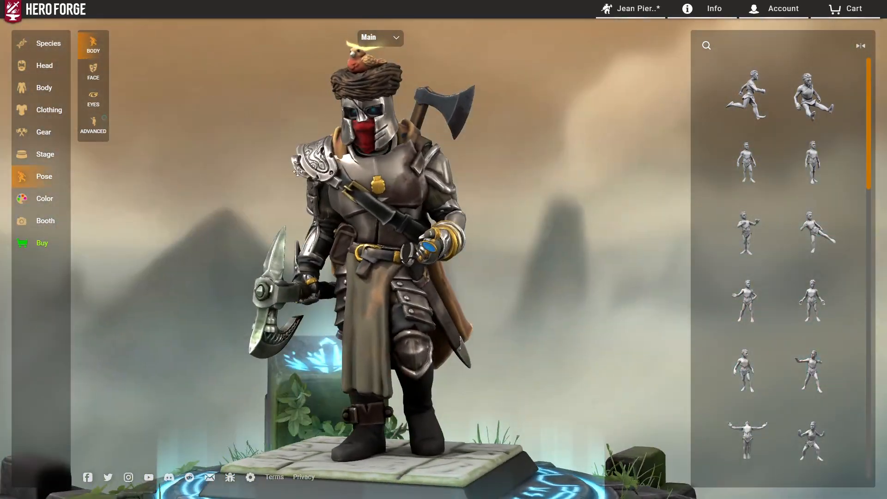